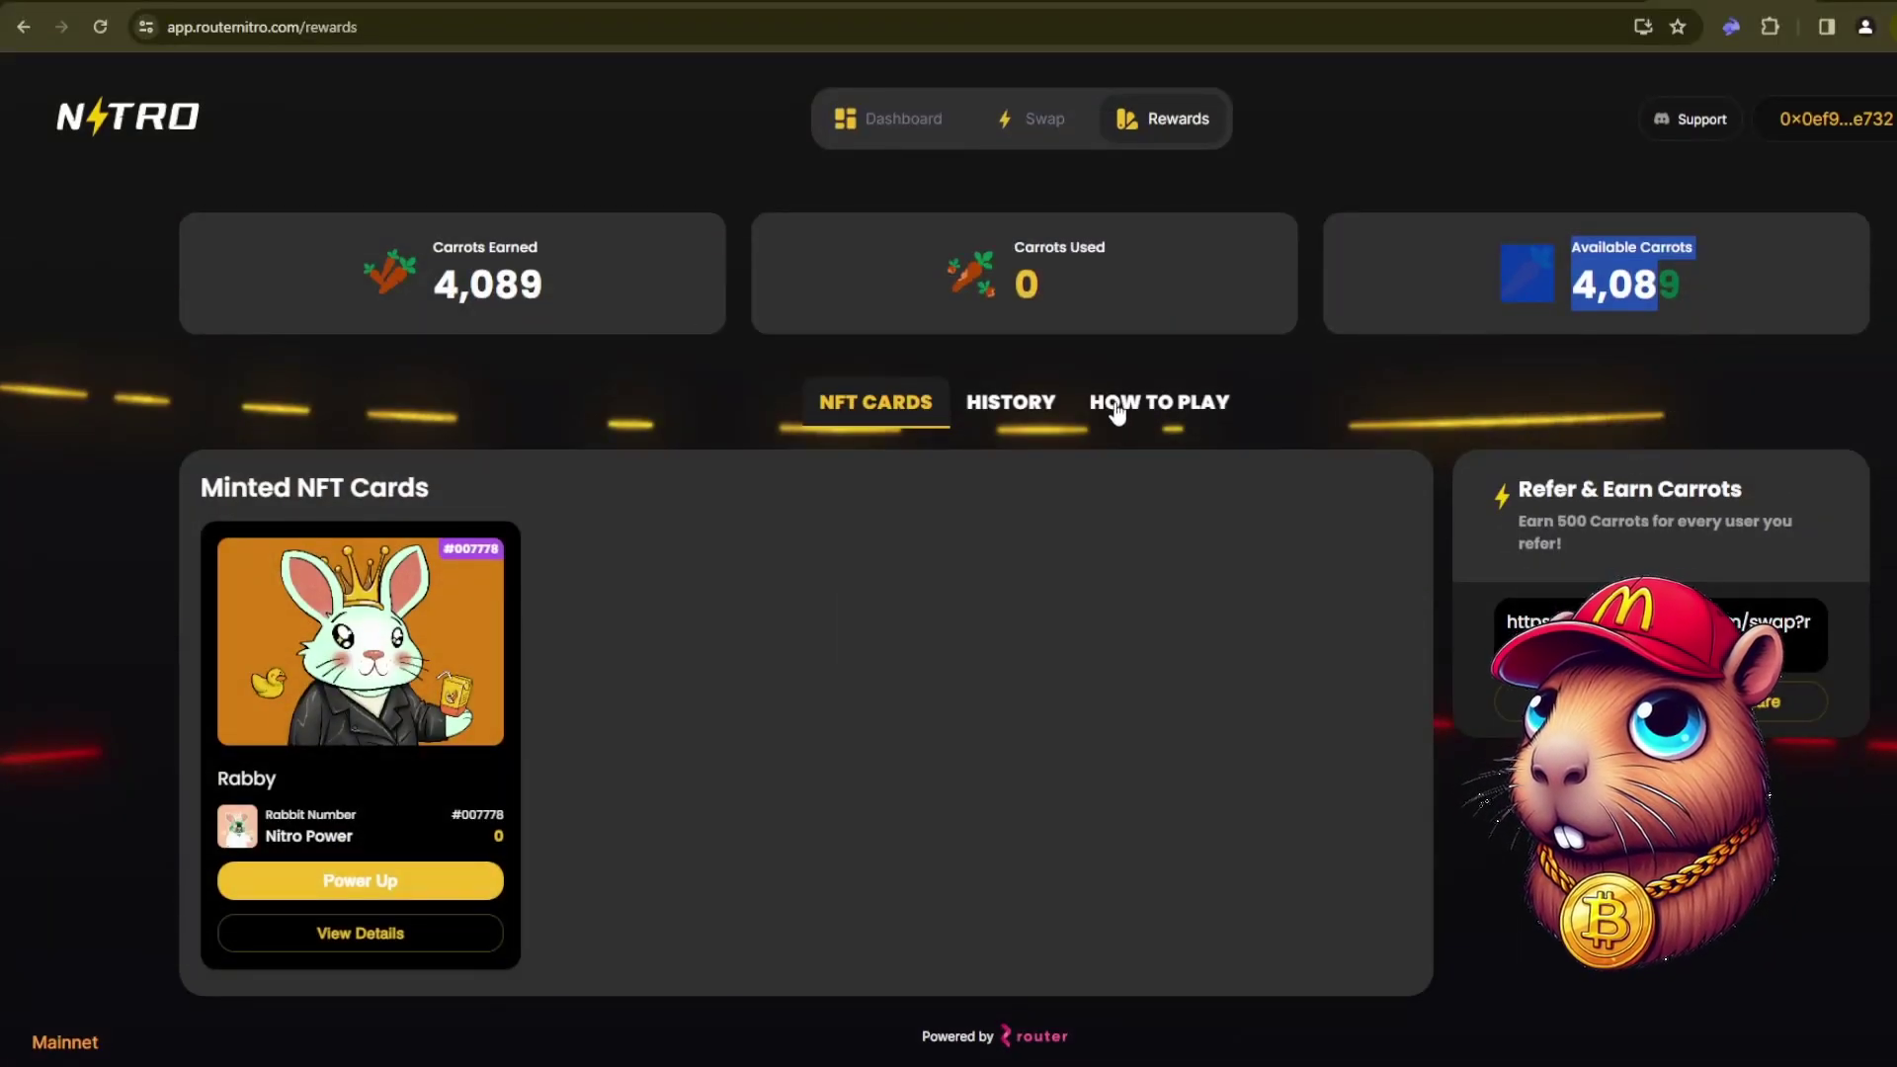
- Review the Carrots reward history and the Rabbit NFT evolution criteria in the how-to-play guide
left_click(1012, 401)
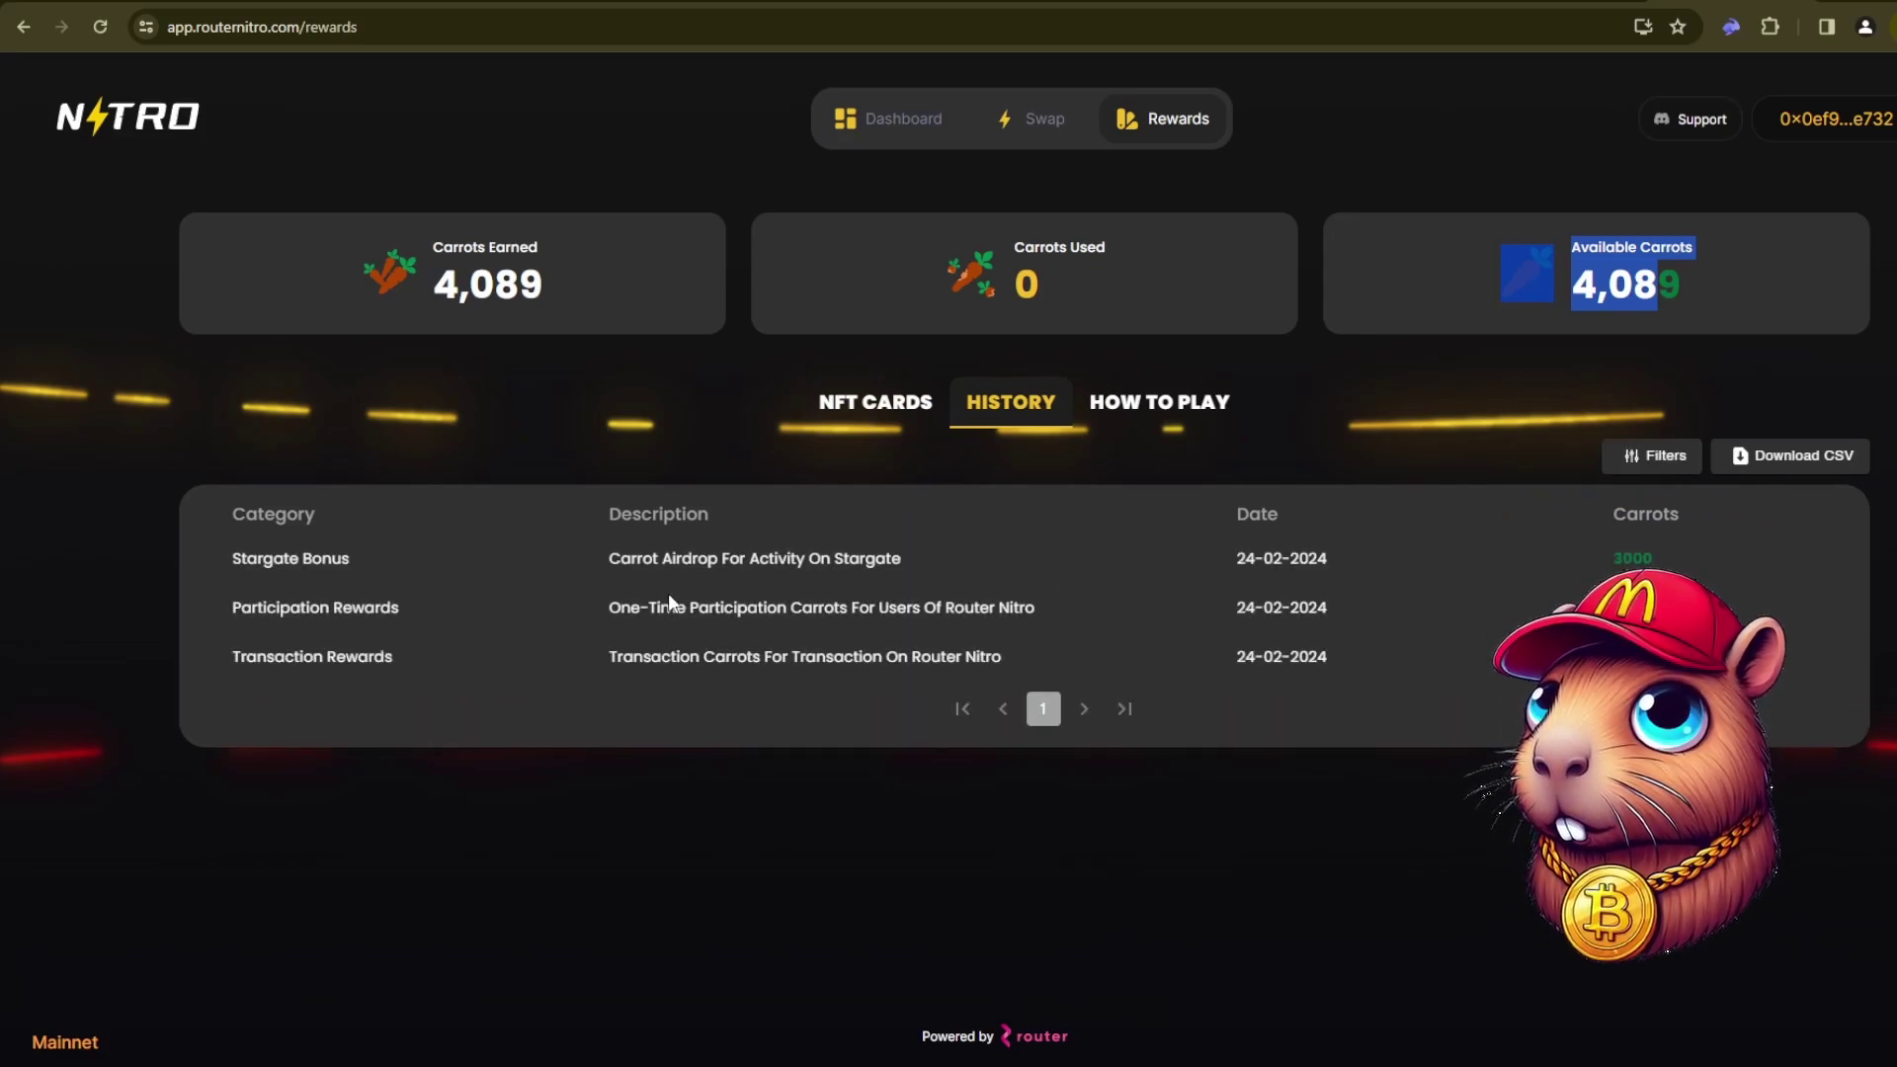
left_click(1663, 551)
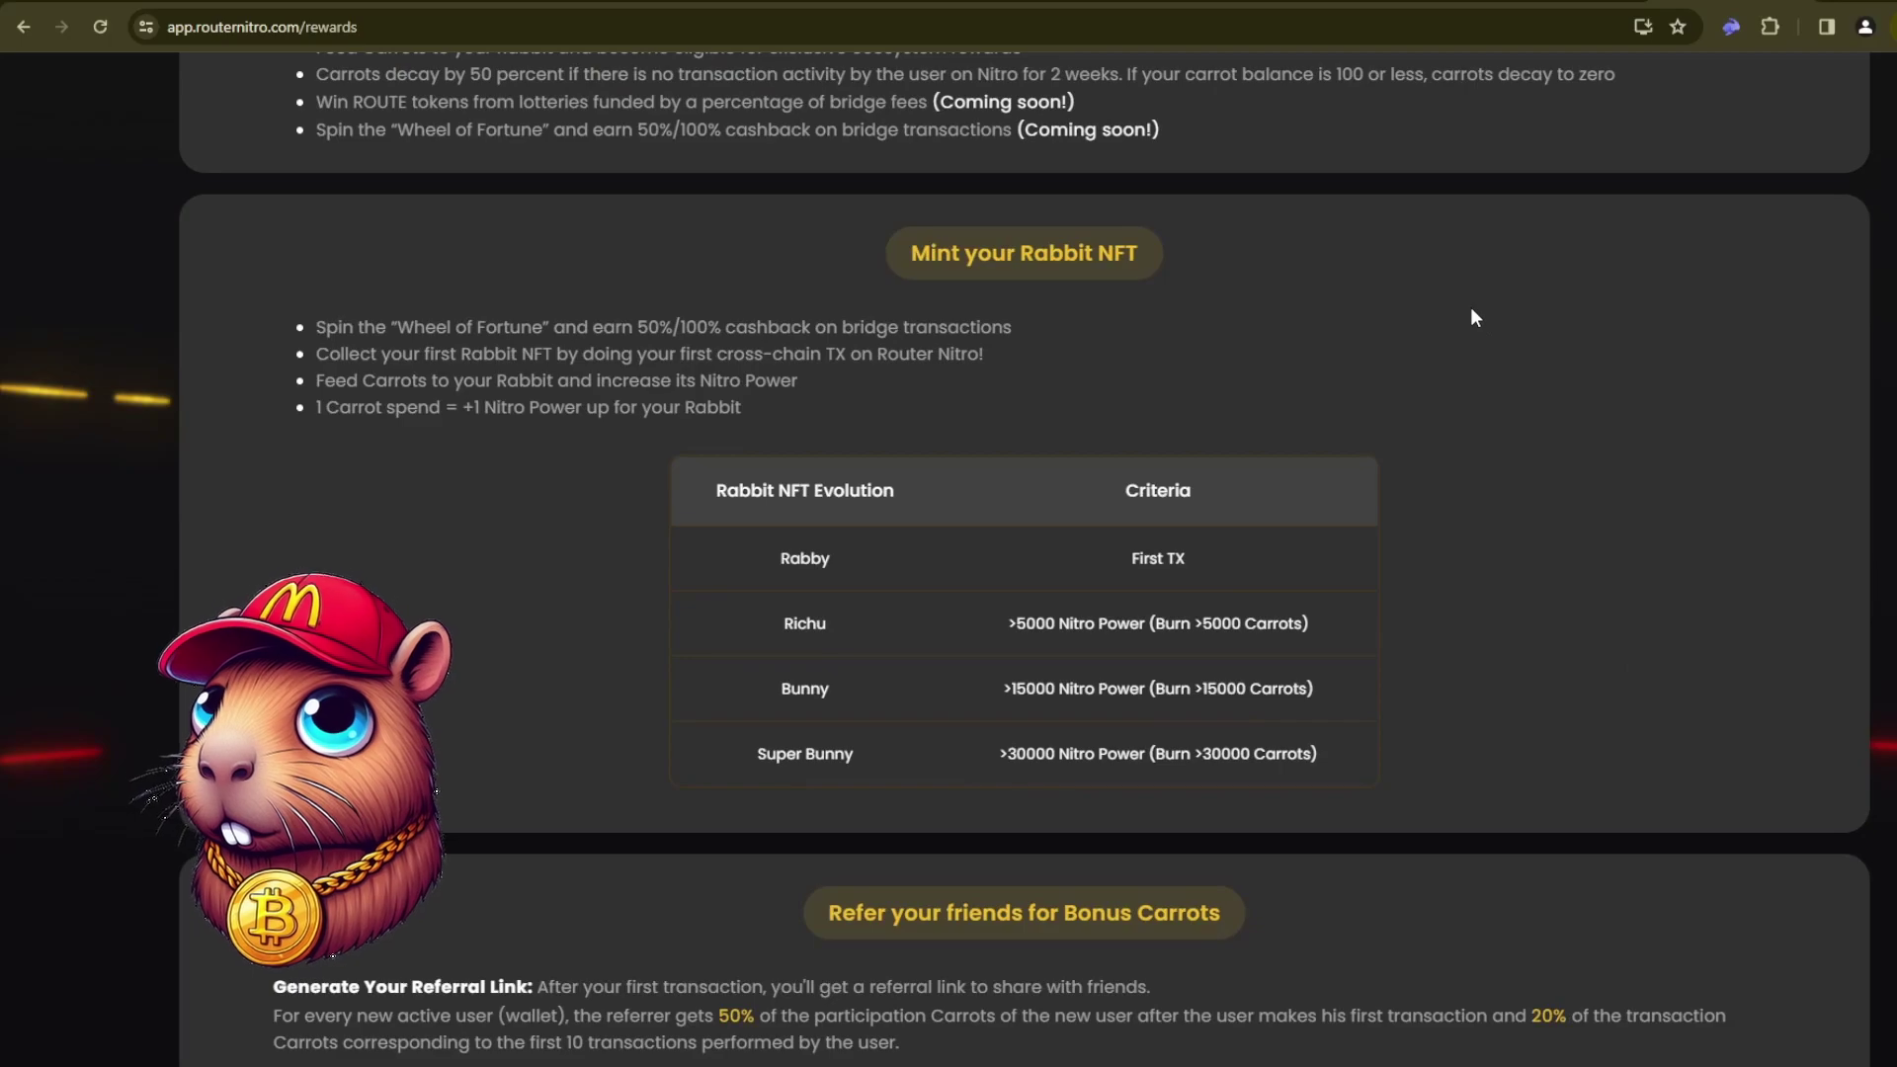
left_click_drag(800, 559, 1023, 534)
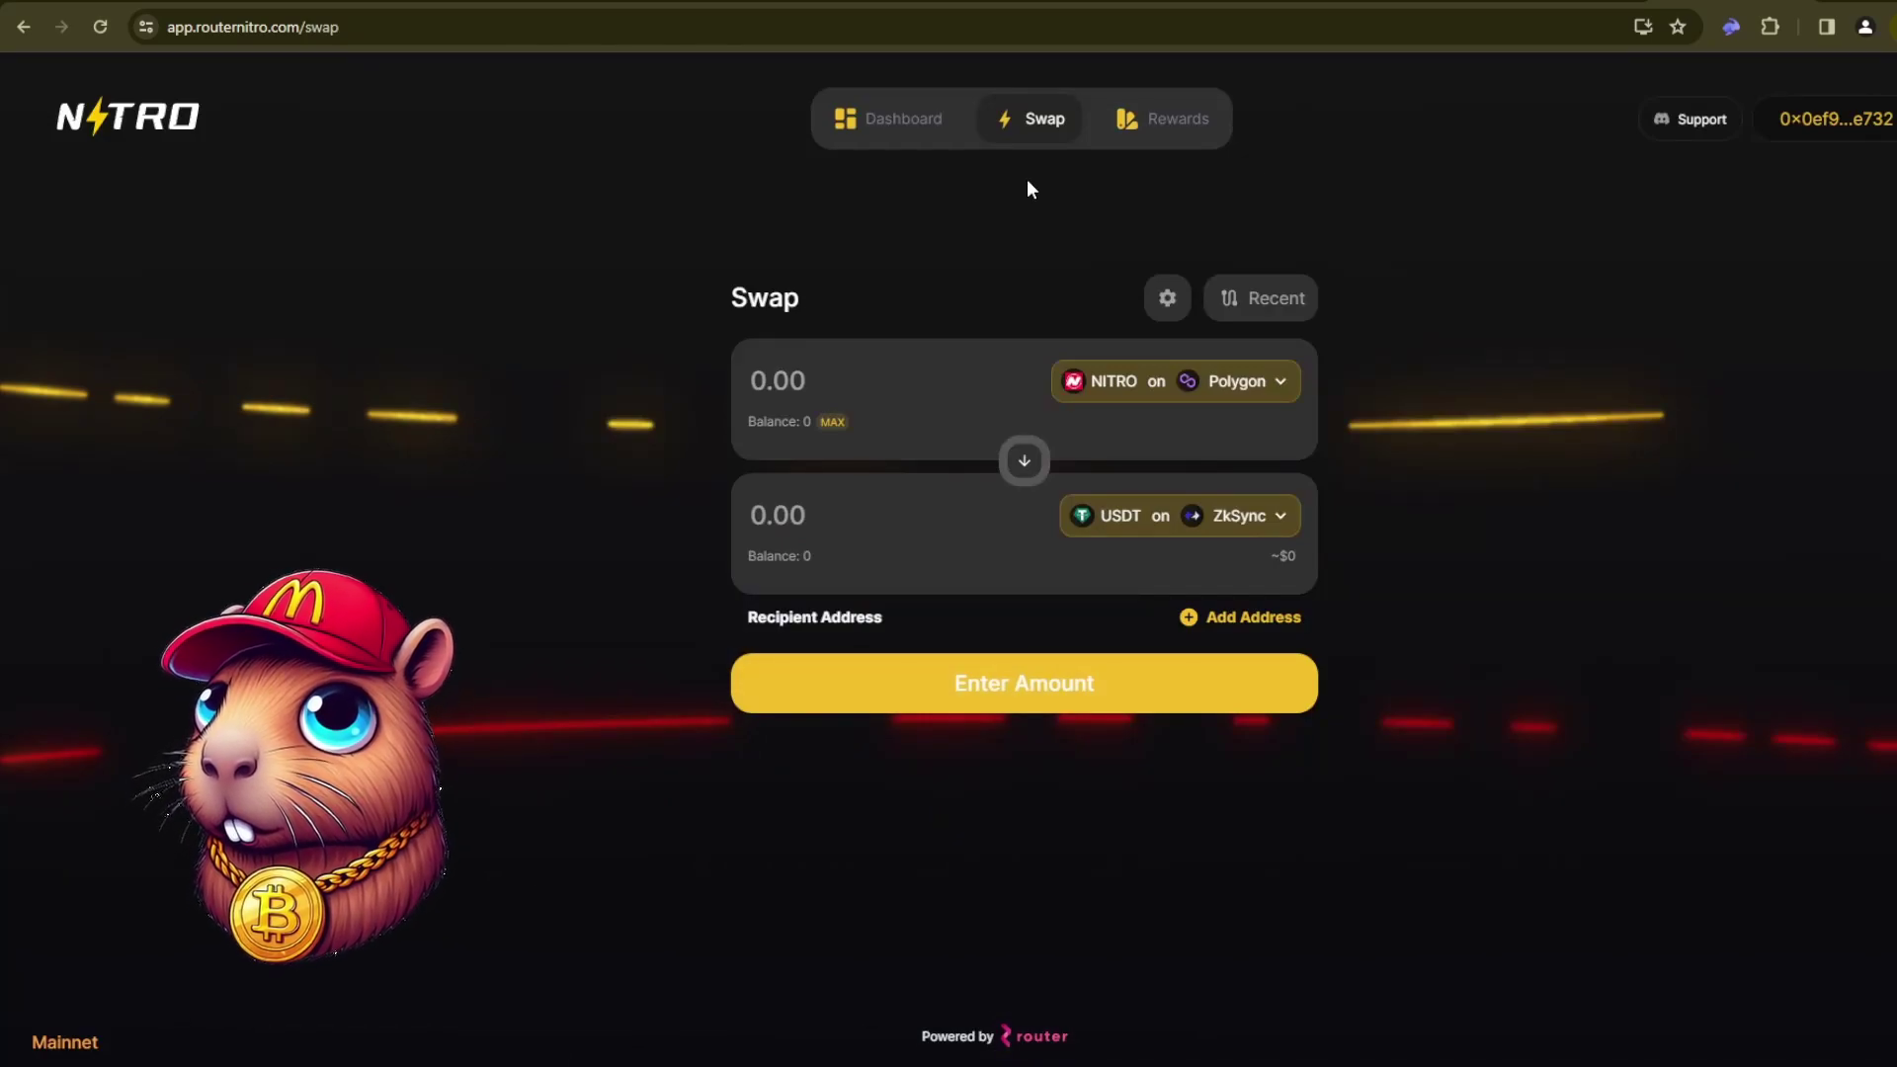
- Set the swap pair to ETH on ZkSync as the source and ETH on Scroll as the destination
left_click(1176, 381)
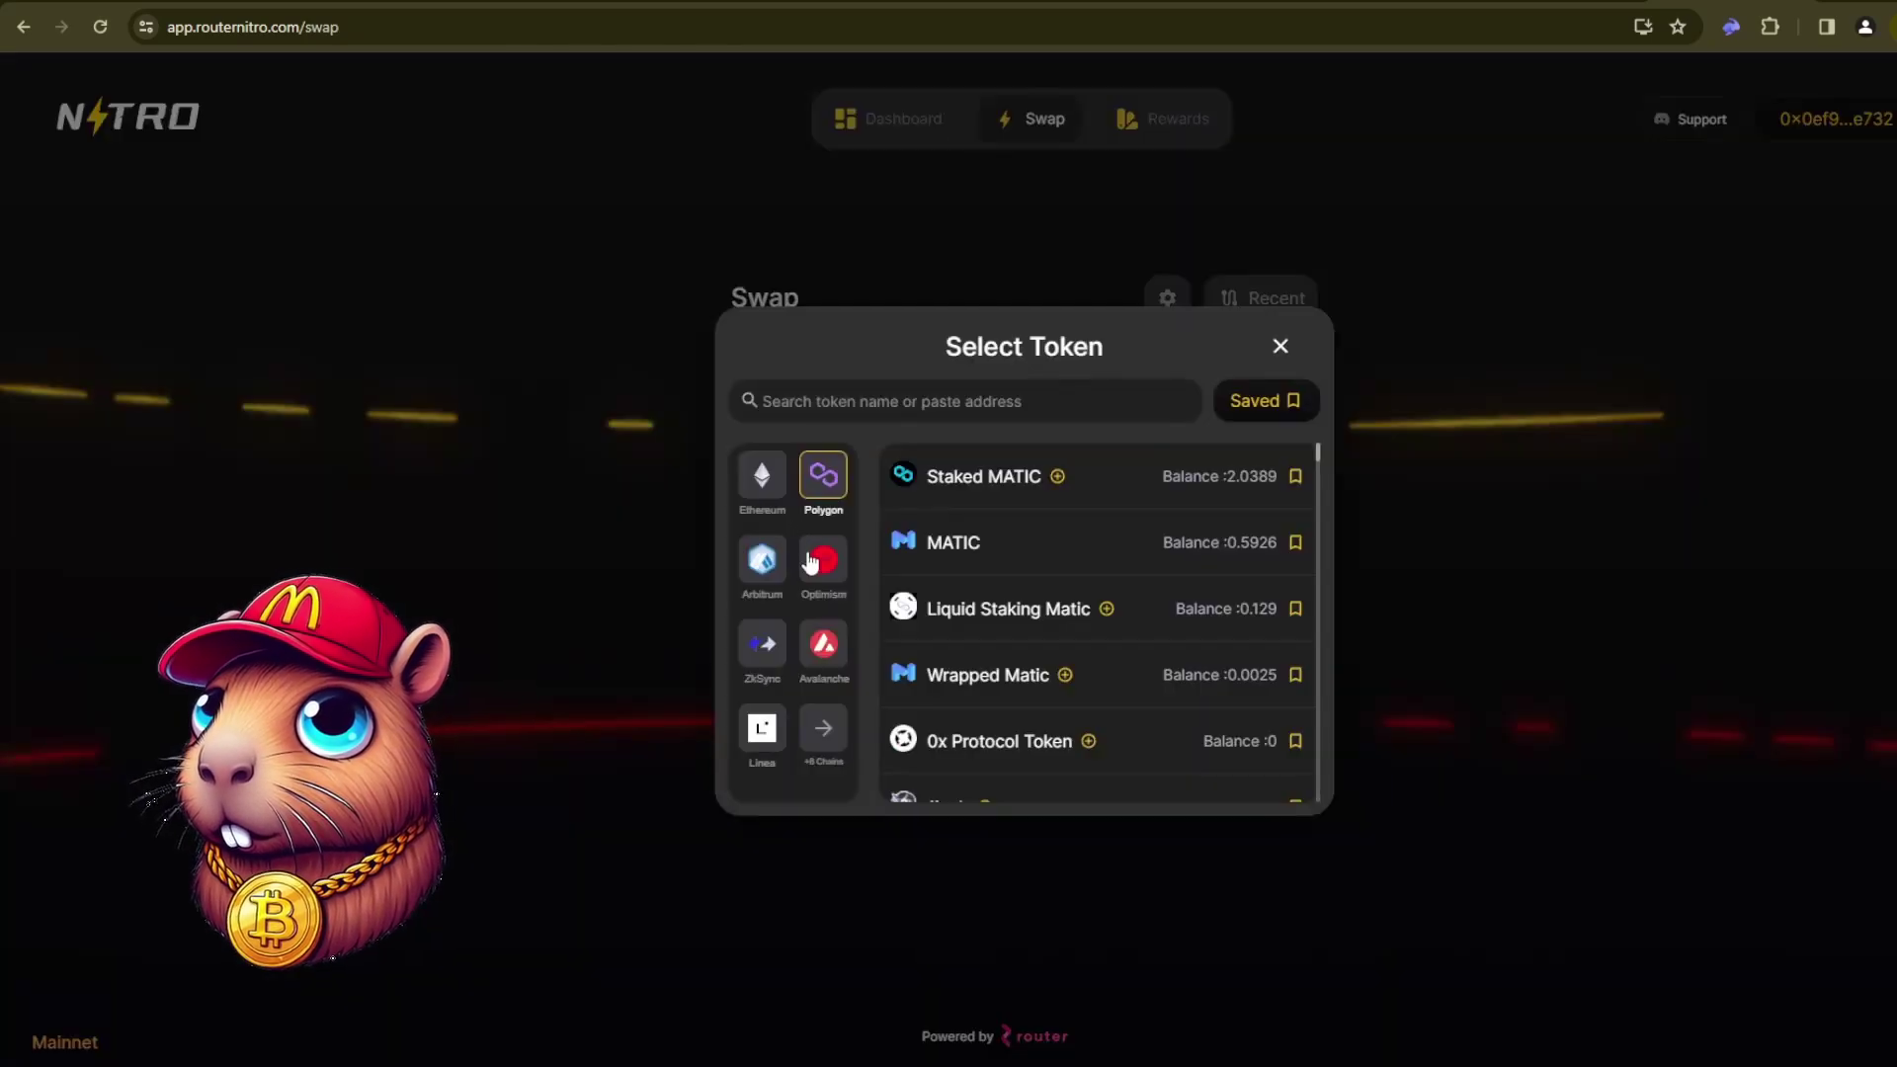
left_click(826, 733)
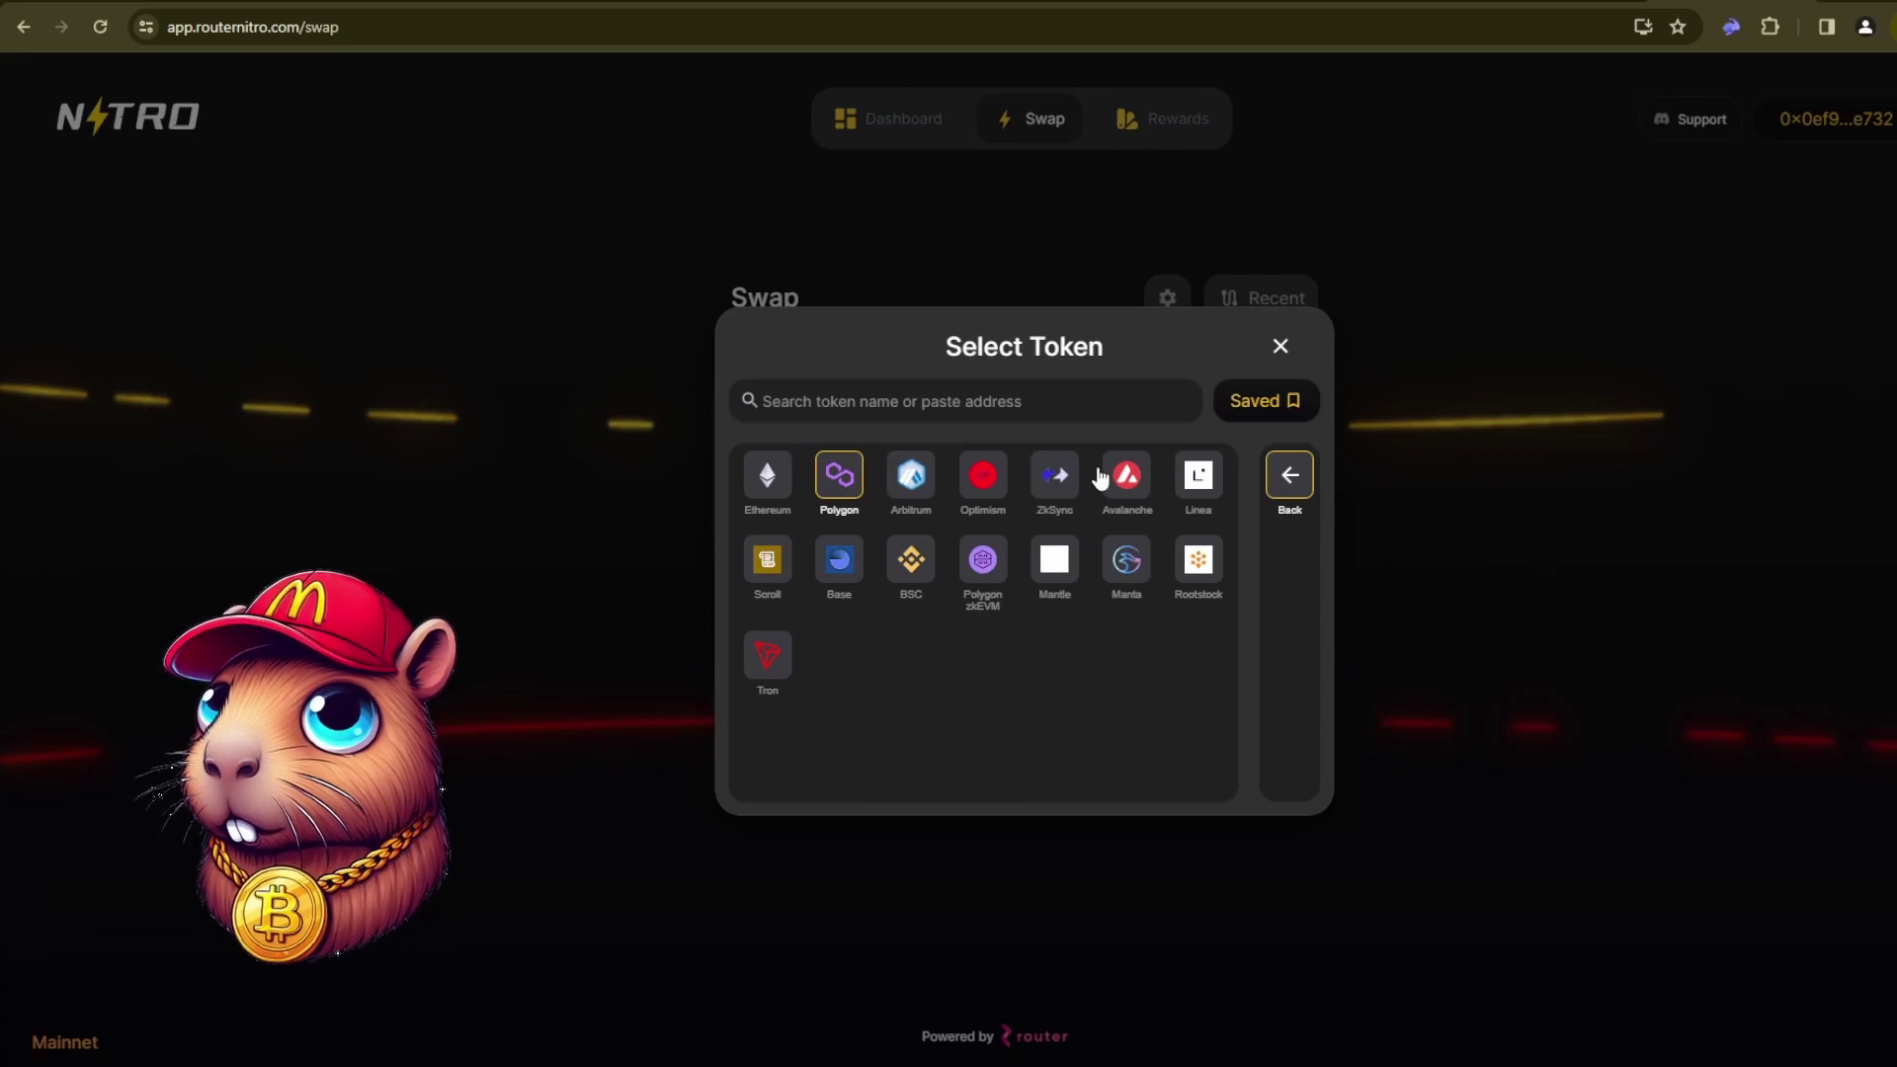
left_click(1065, 484)
left_click(797, 559)
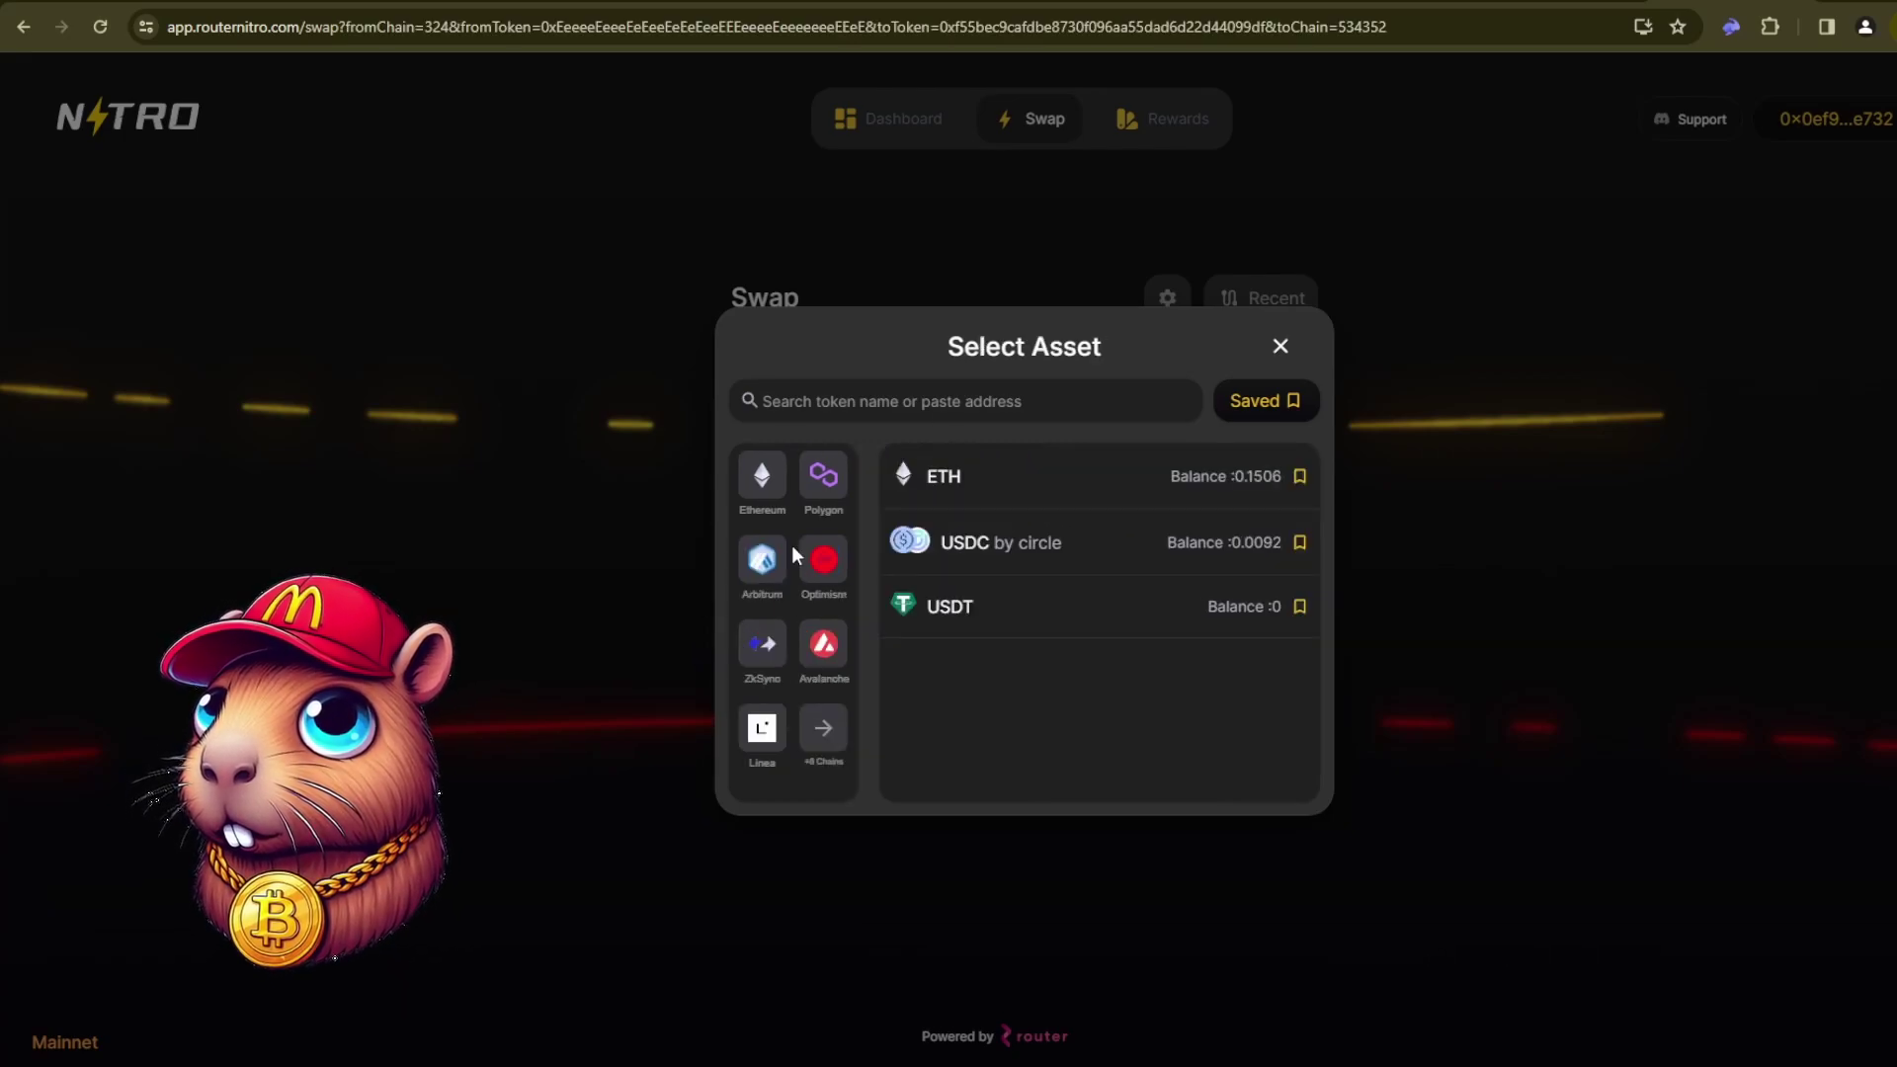
left_click(1167, 476)
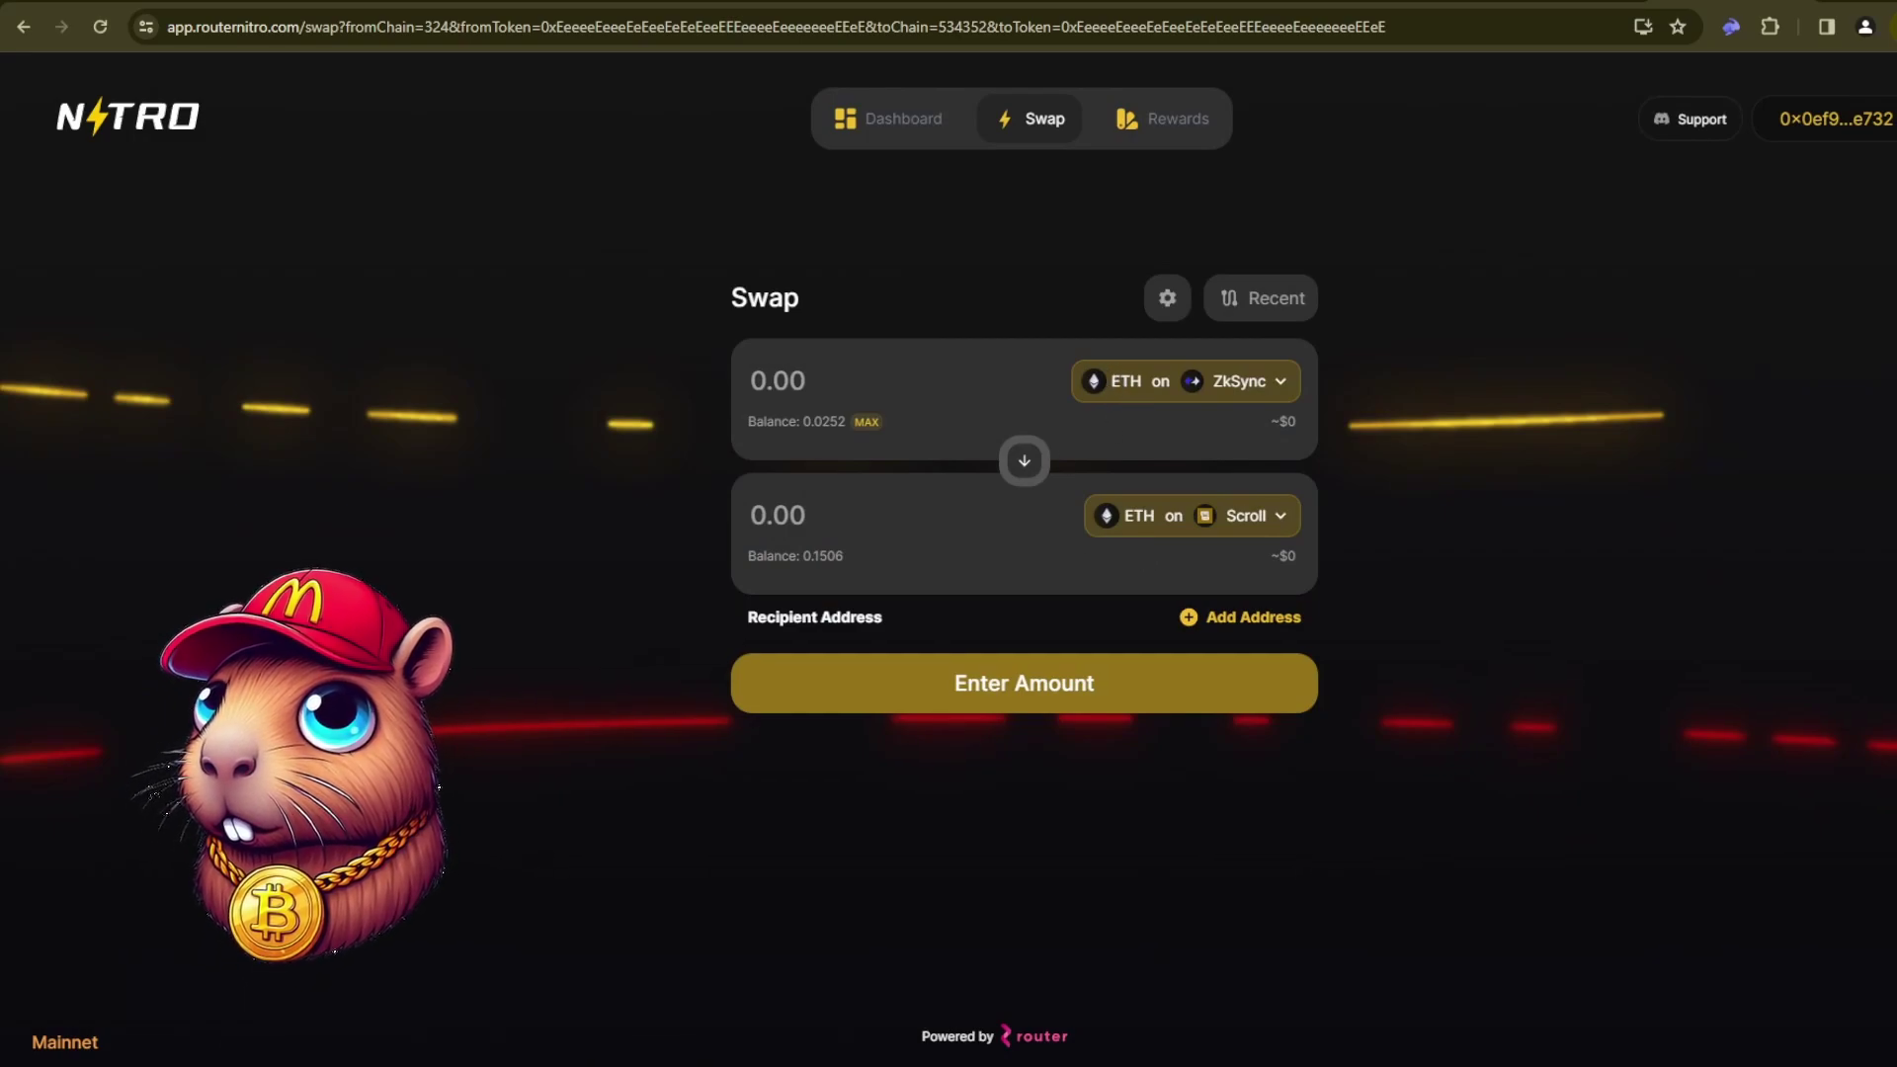
- Reverse the swap direction and bridge 0.12 ETH from Scroll to ZkSync, signing the transaction in the wallet
left_click(1025, 459)
type("0.12")
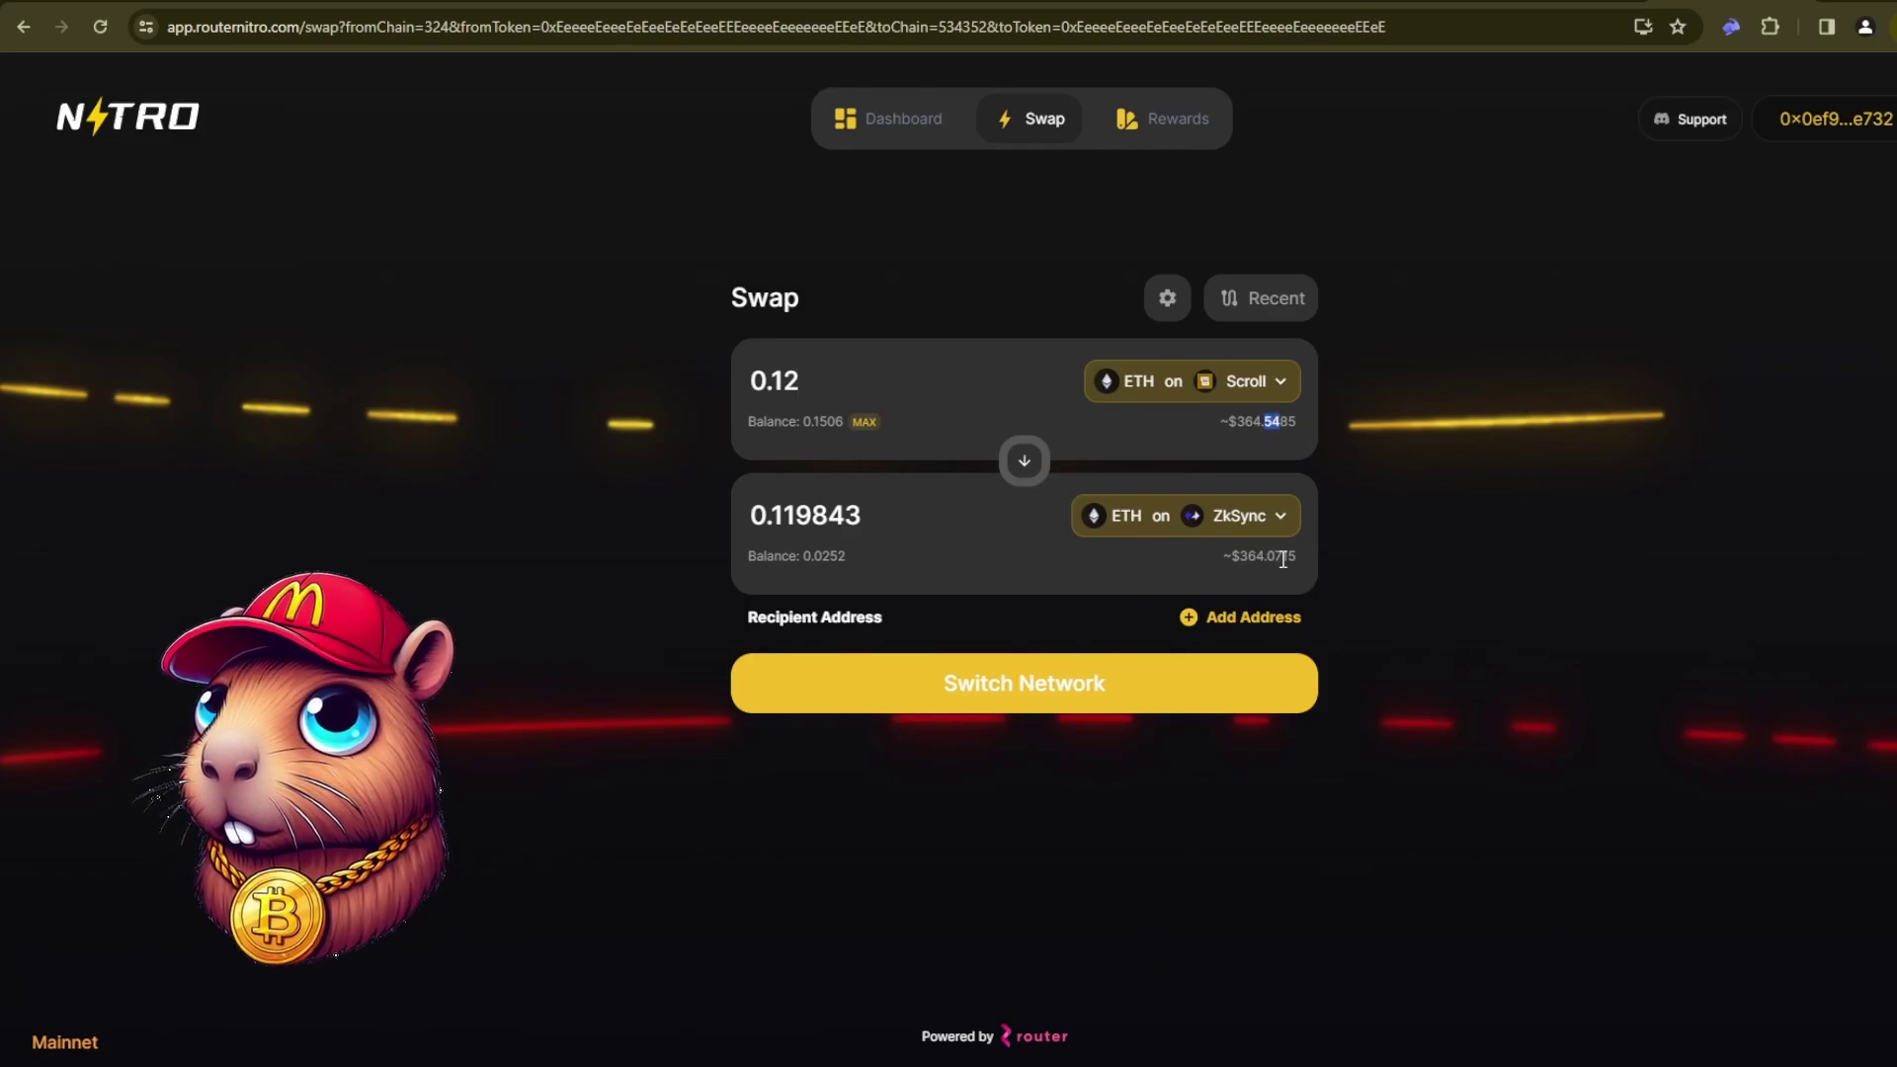
left_click(1250, 684)
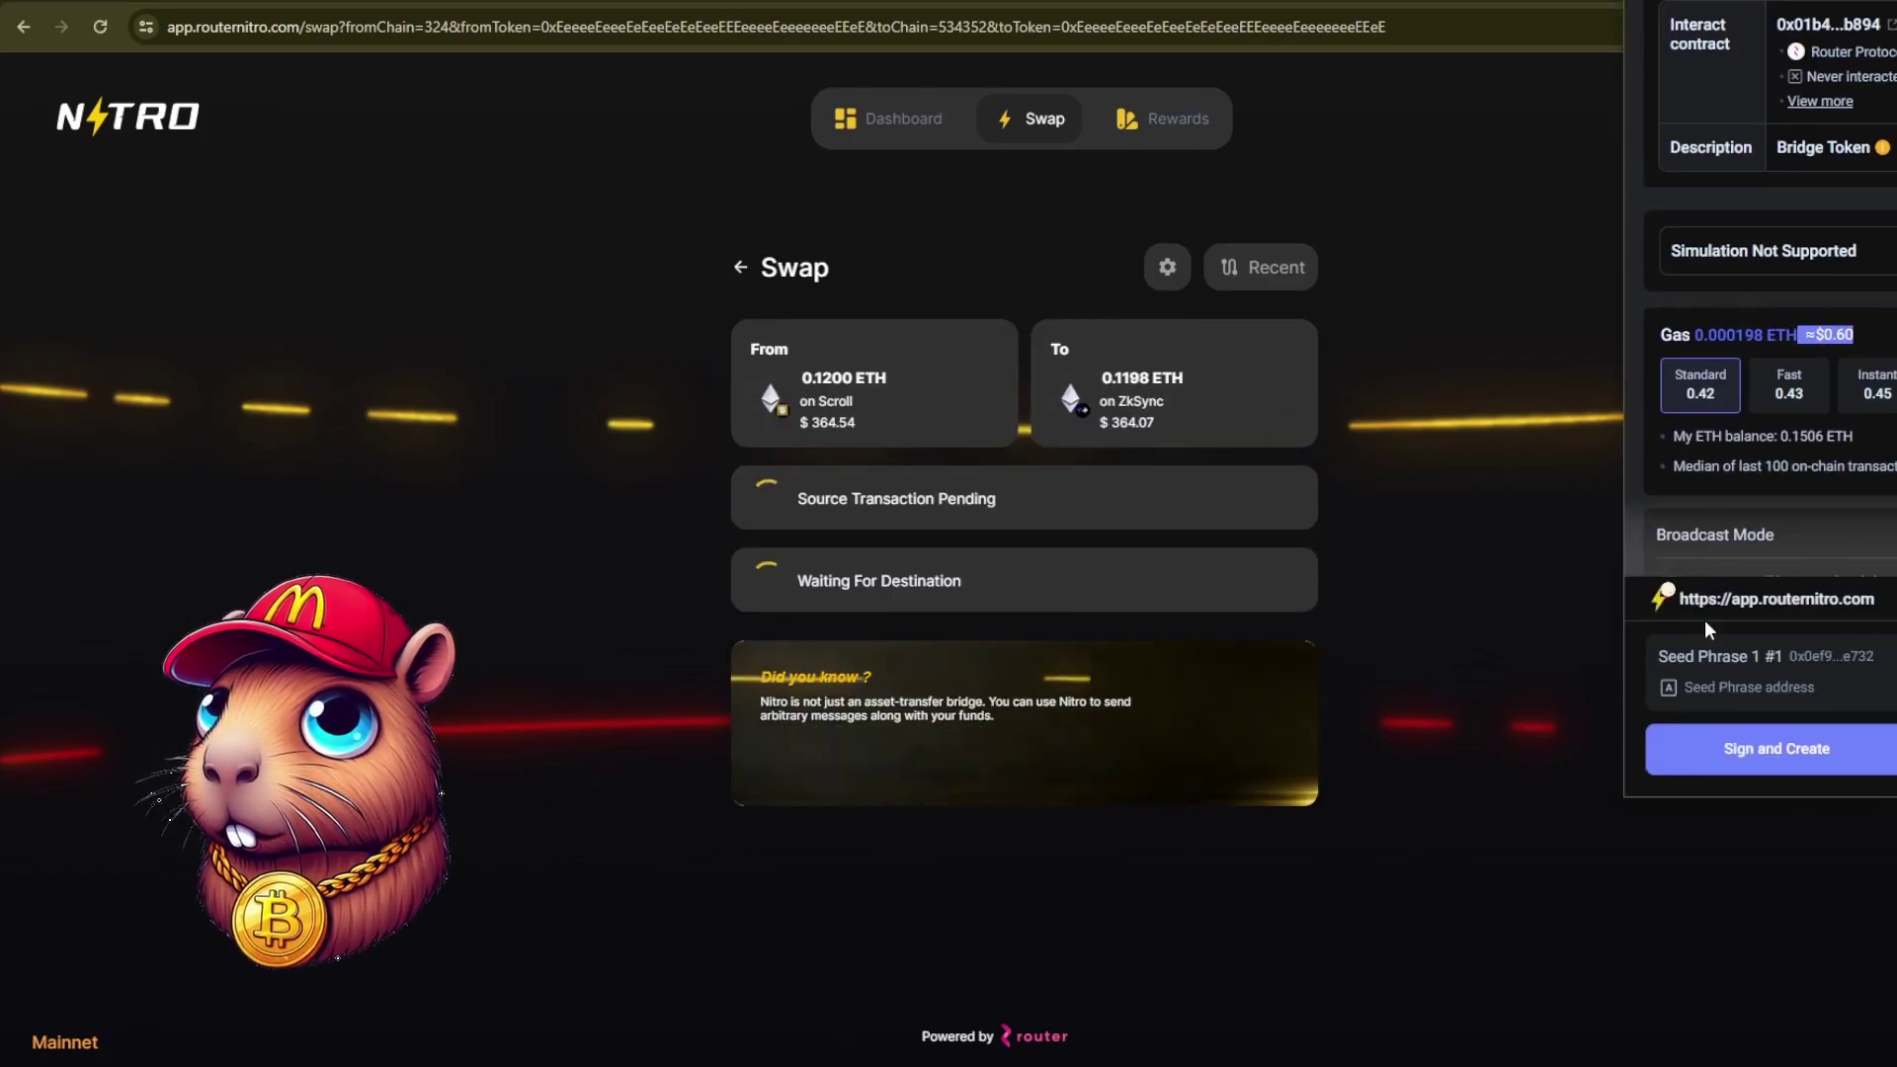
left_click(1739, 743)
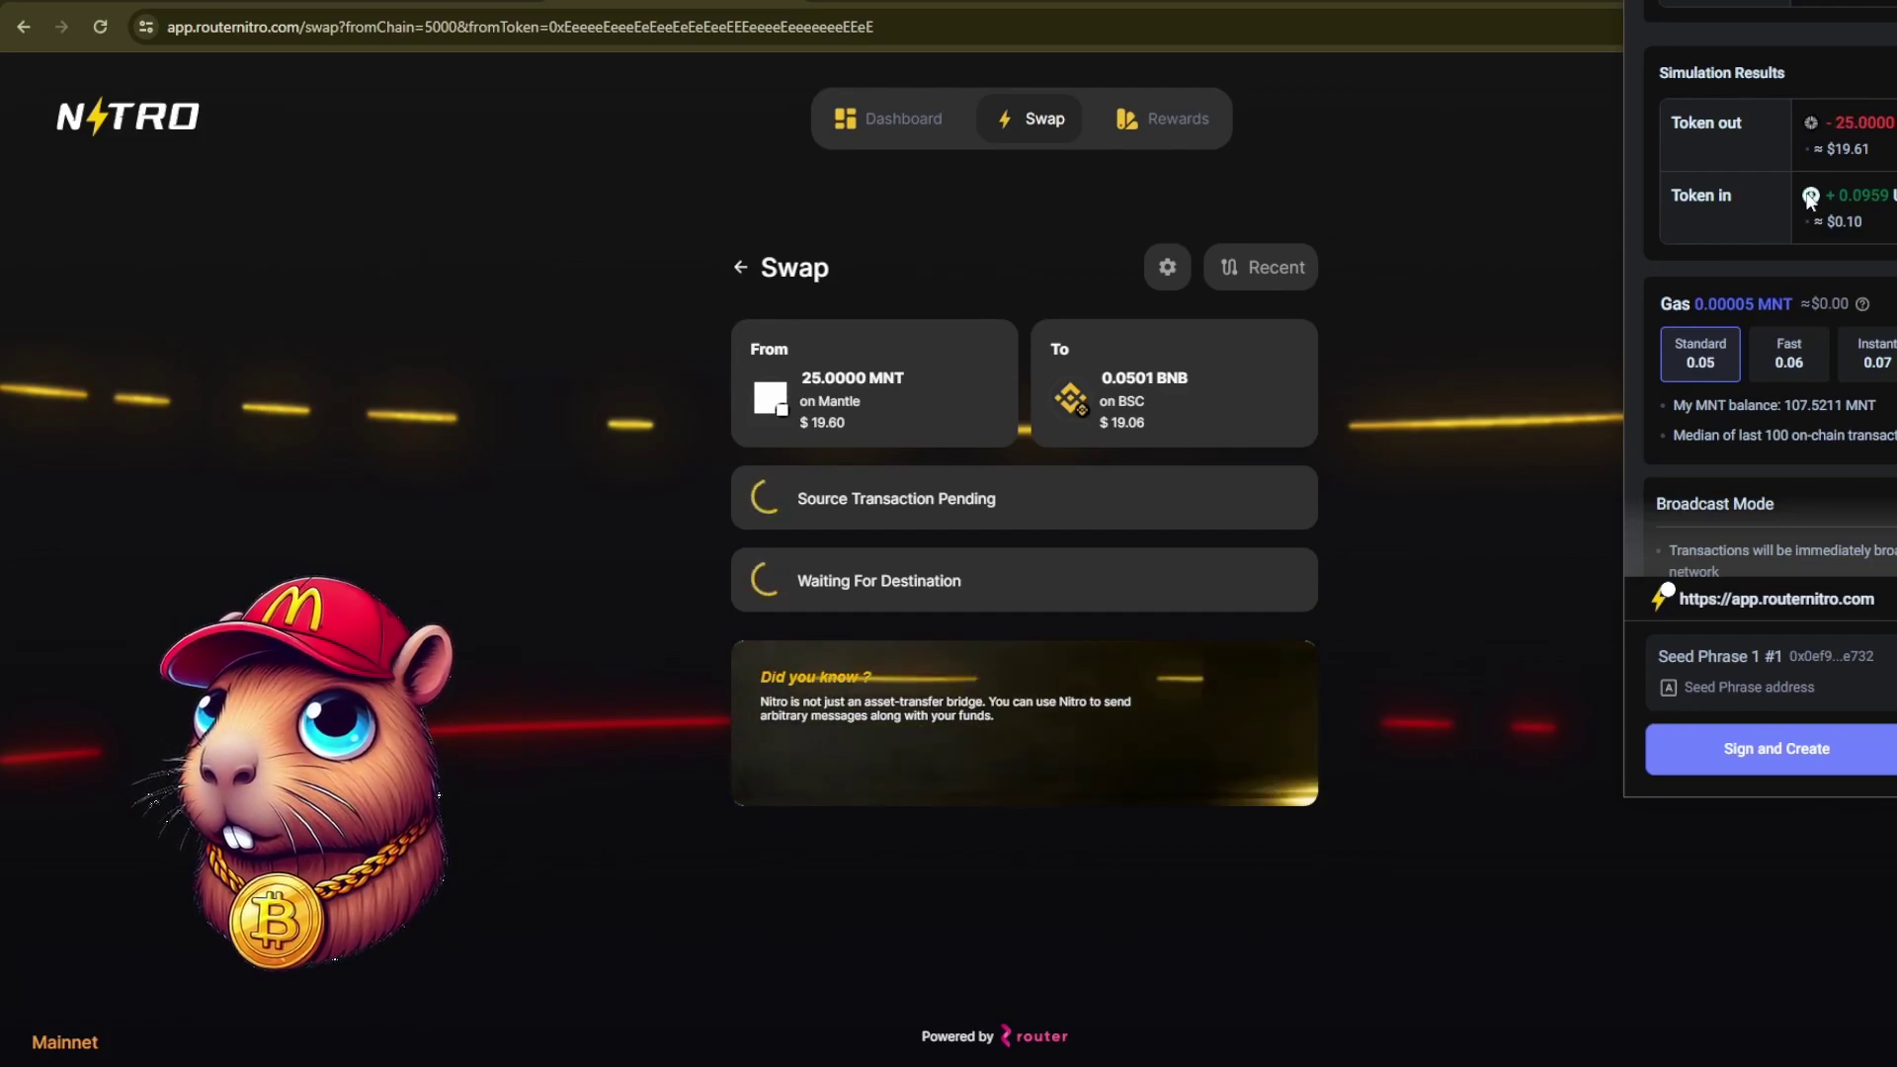
- Sign the swap of 25 MNT on Mantle to BNB on BSC and check the wallet's balance
left_click(1727, 756)
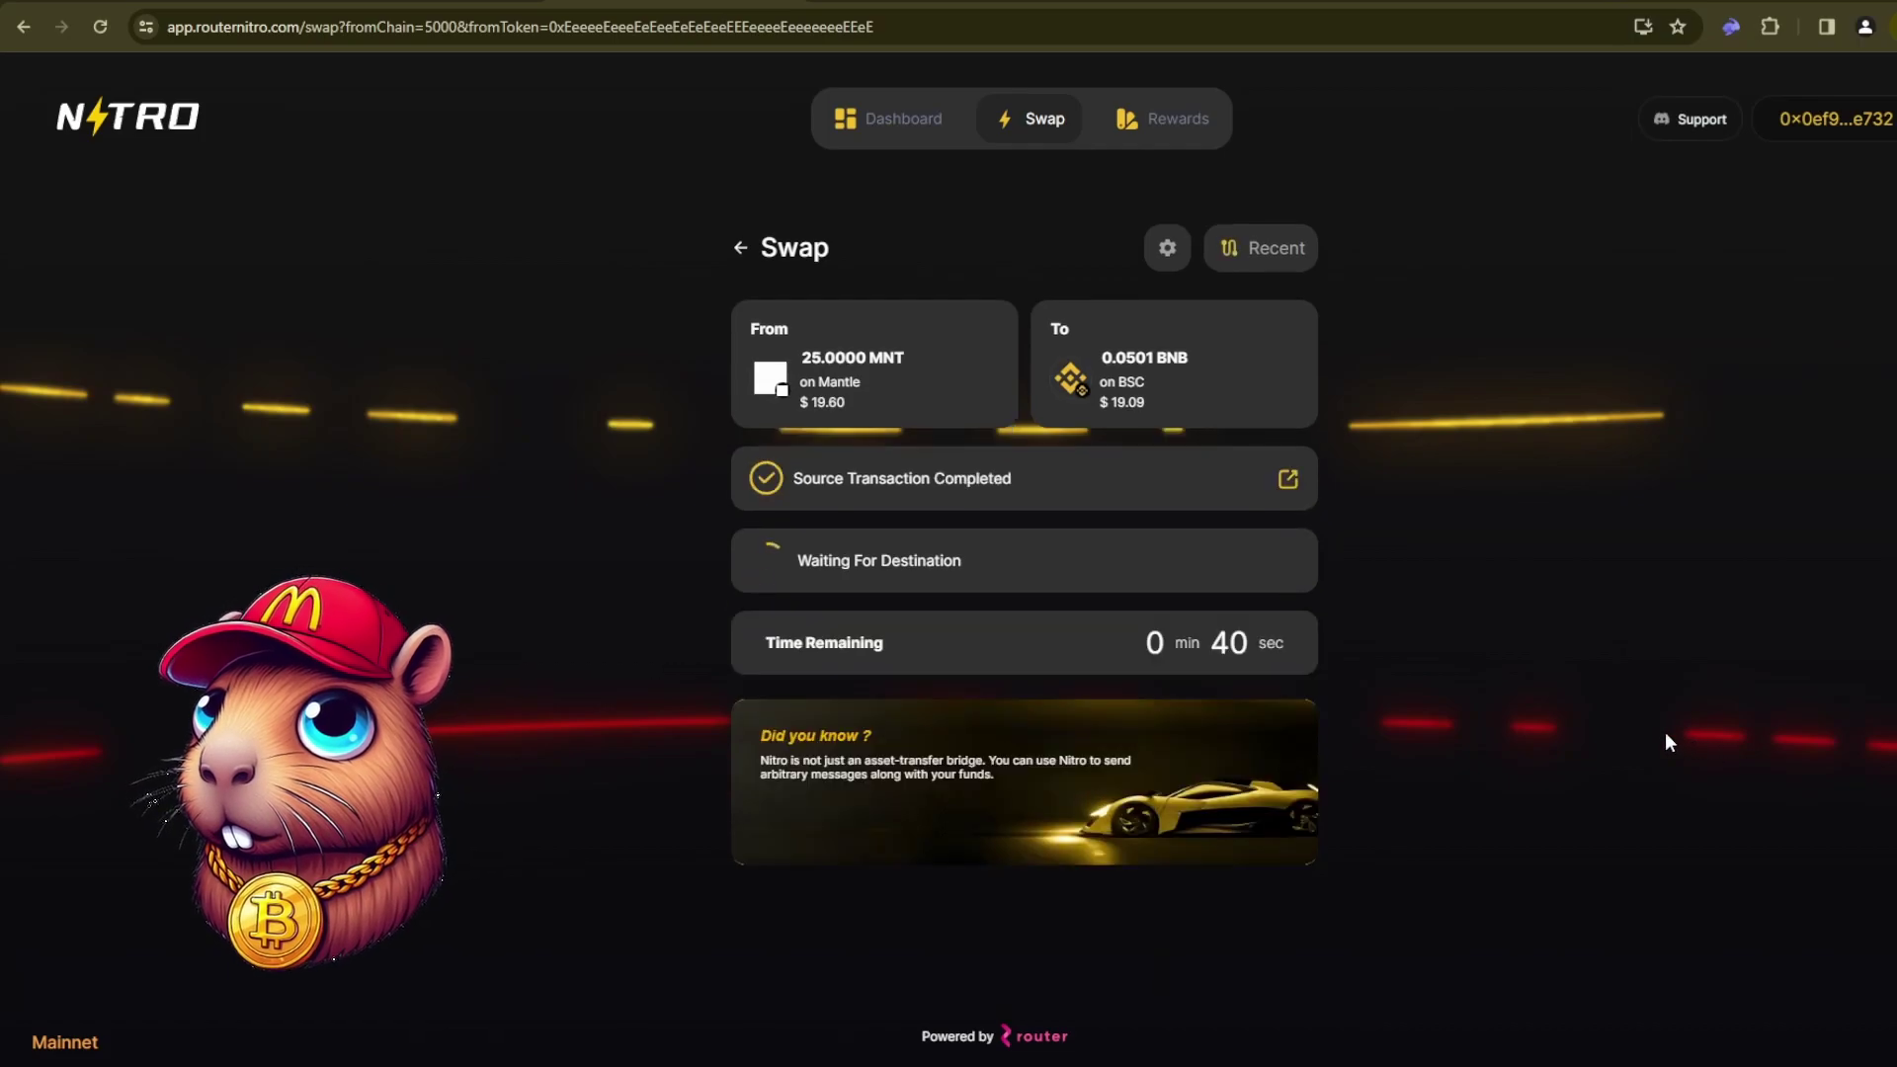
left_click(1731, 27)
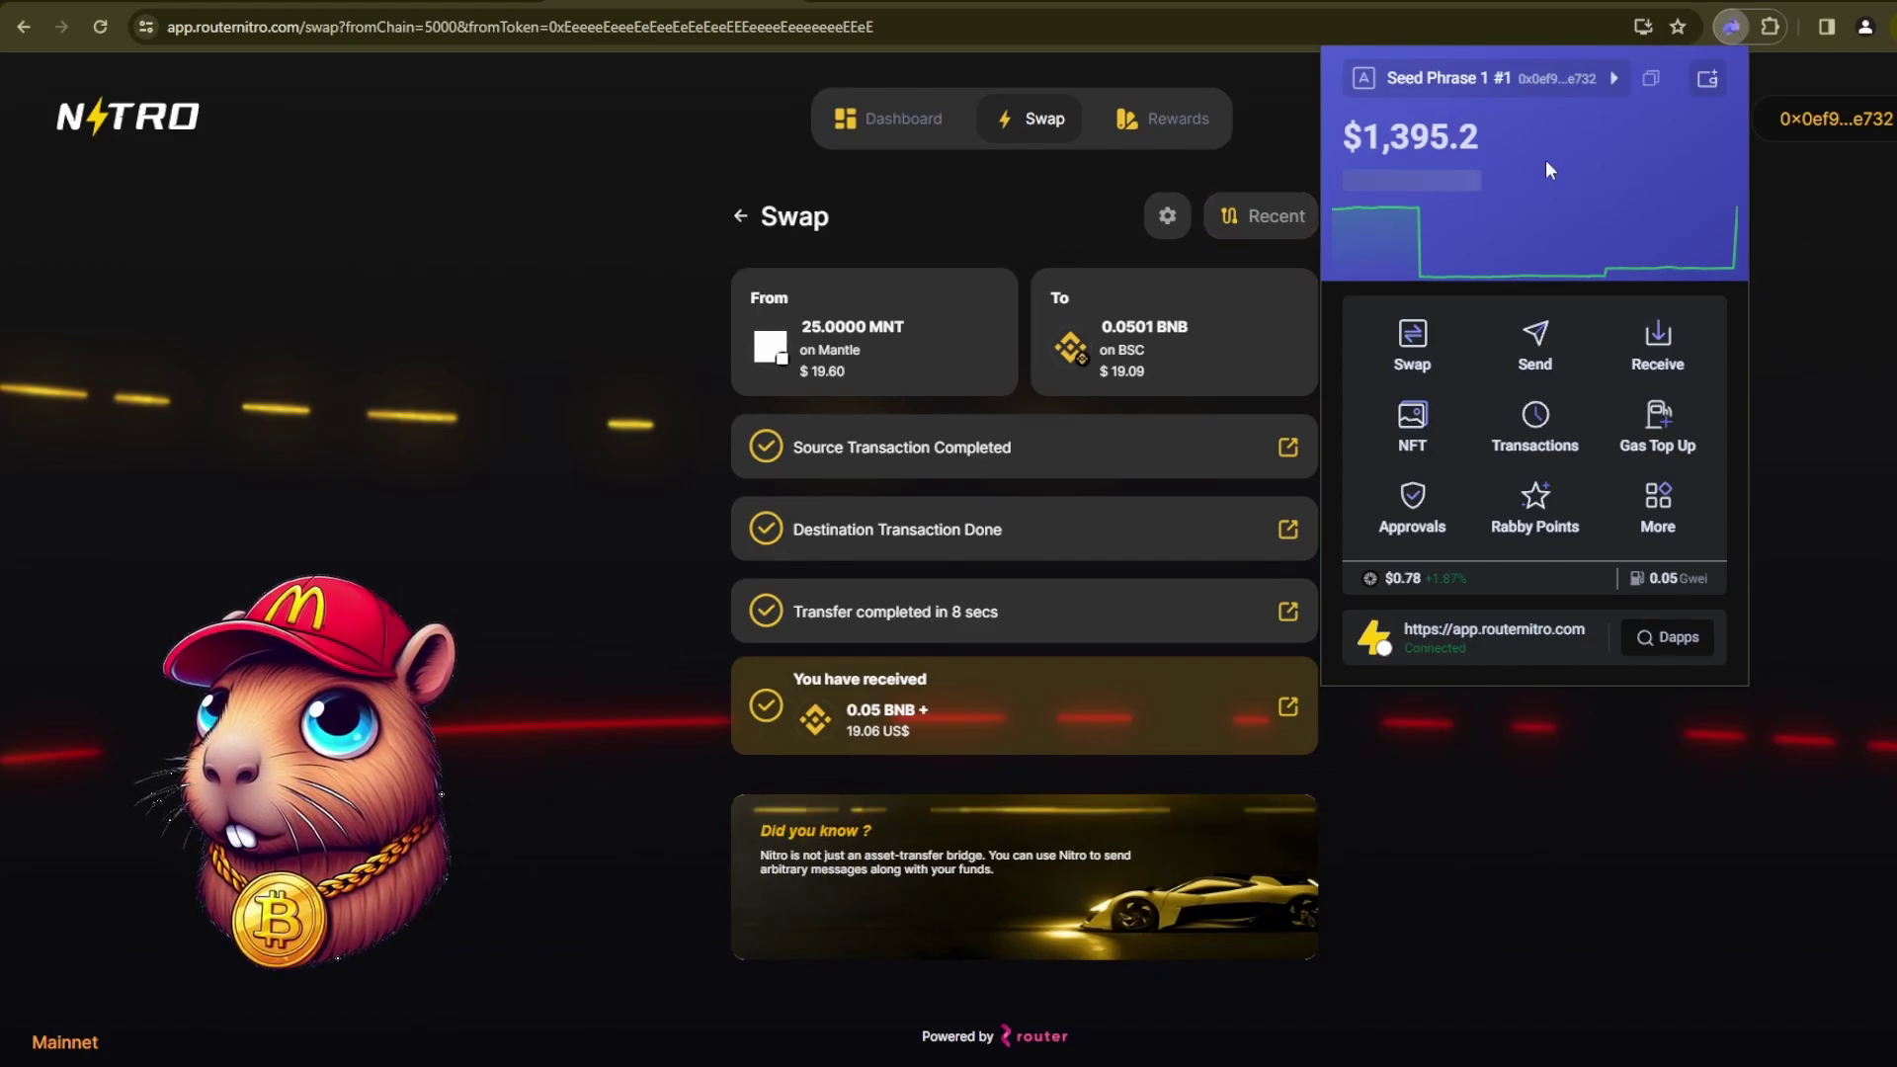
left_click(1444, 186)
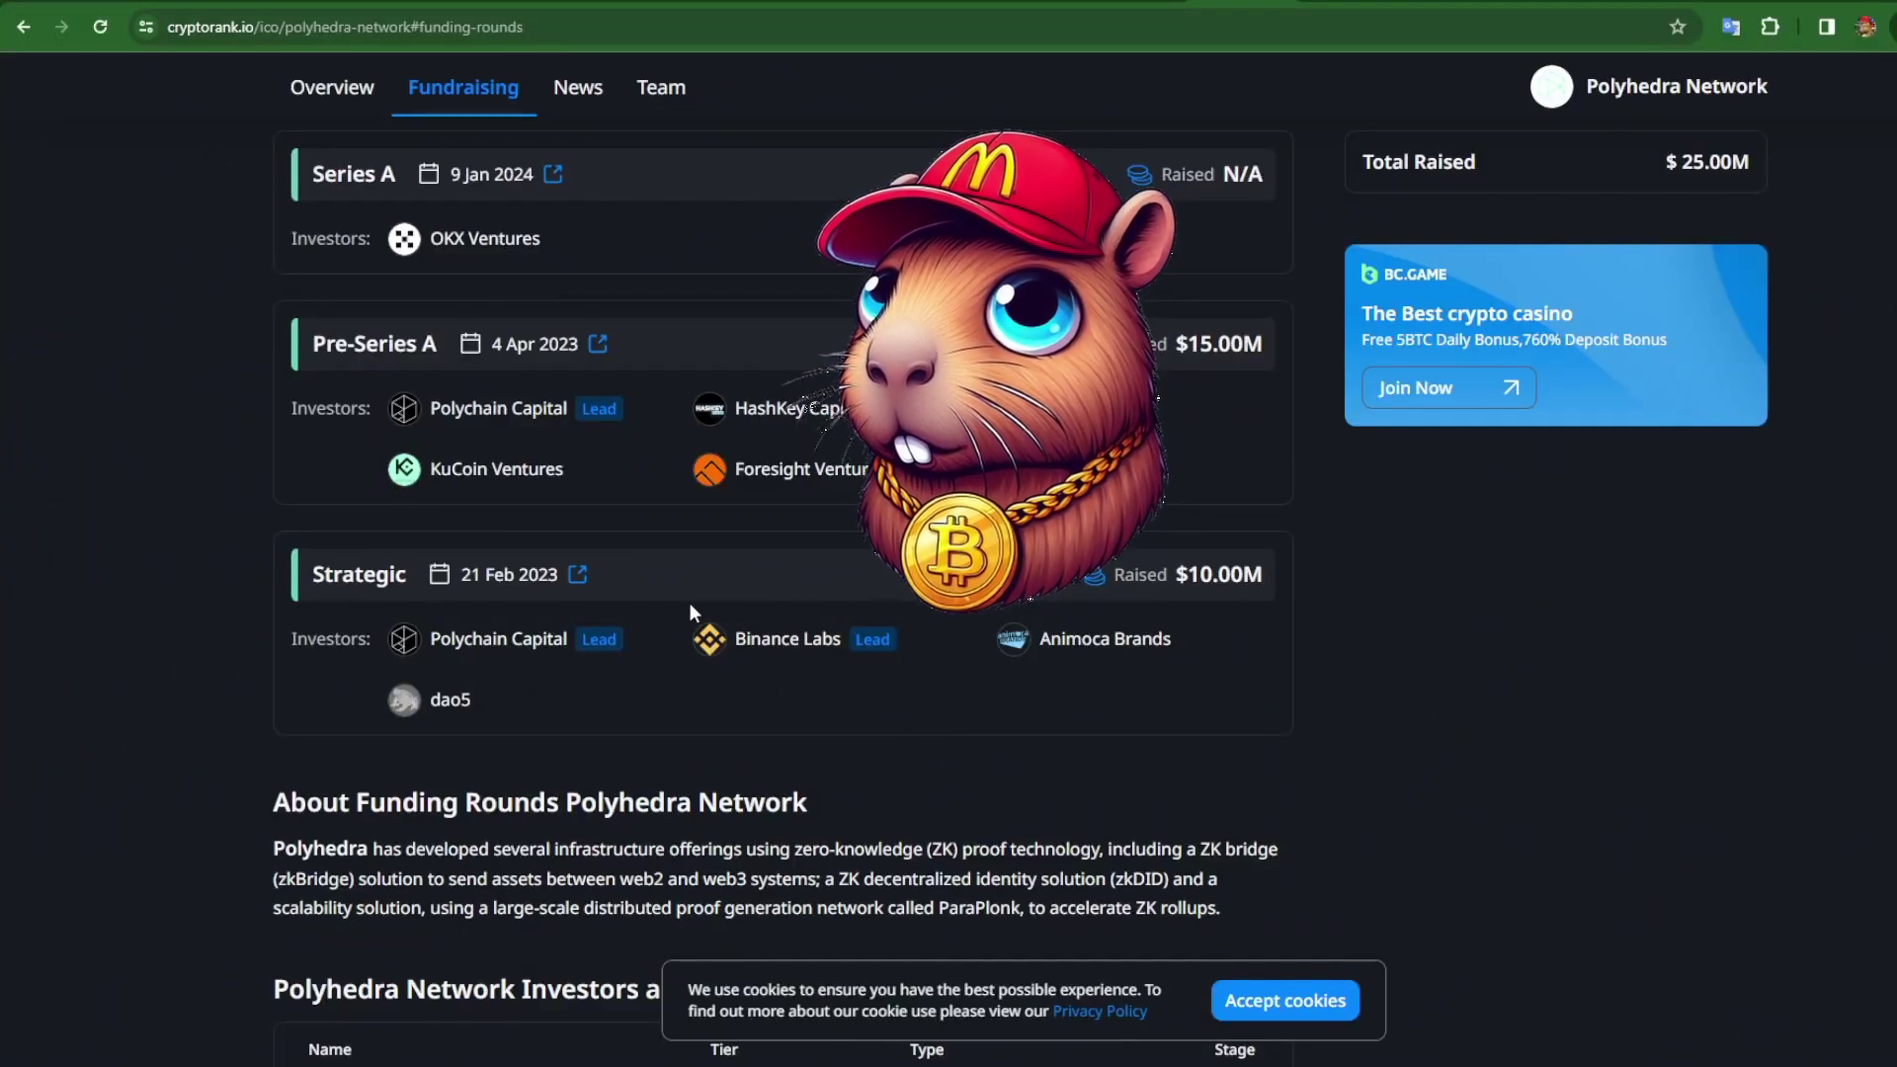
- On CryptoRank, examine the Polyhedra Network funding rounds, including the investors of the Strategic round
left_click_drag(690, 603, 895, 640)
left_click(926, 605)
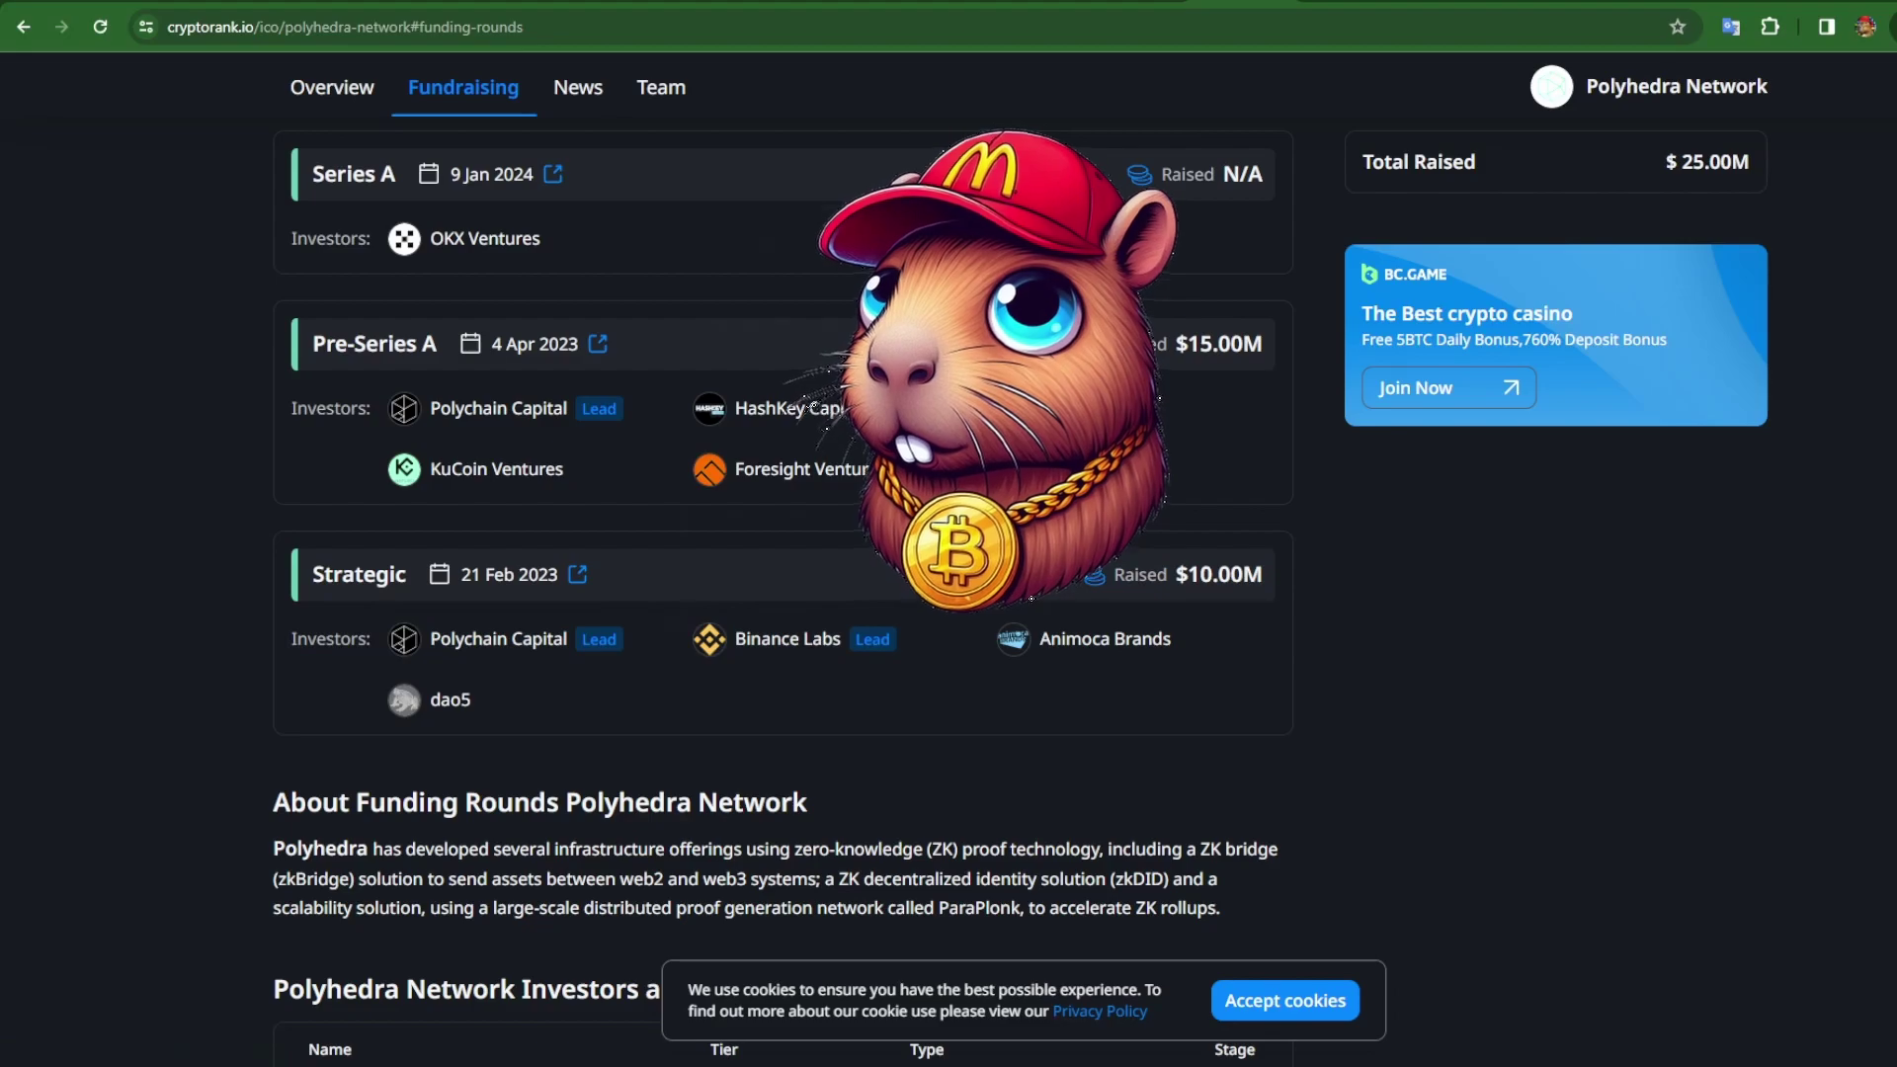
left_click(1038, 469)
left_click(1729, 691)
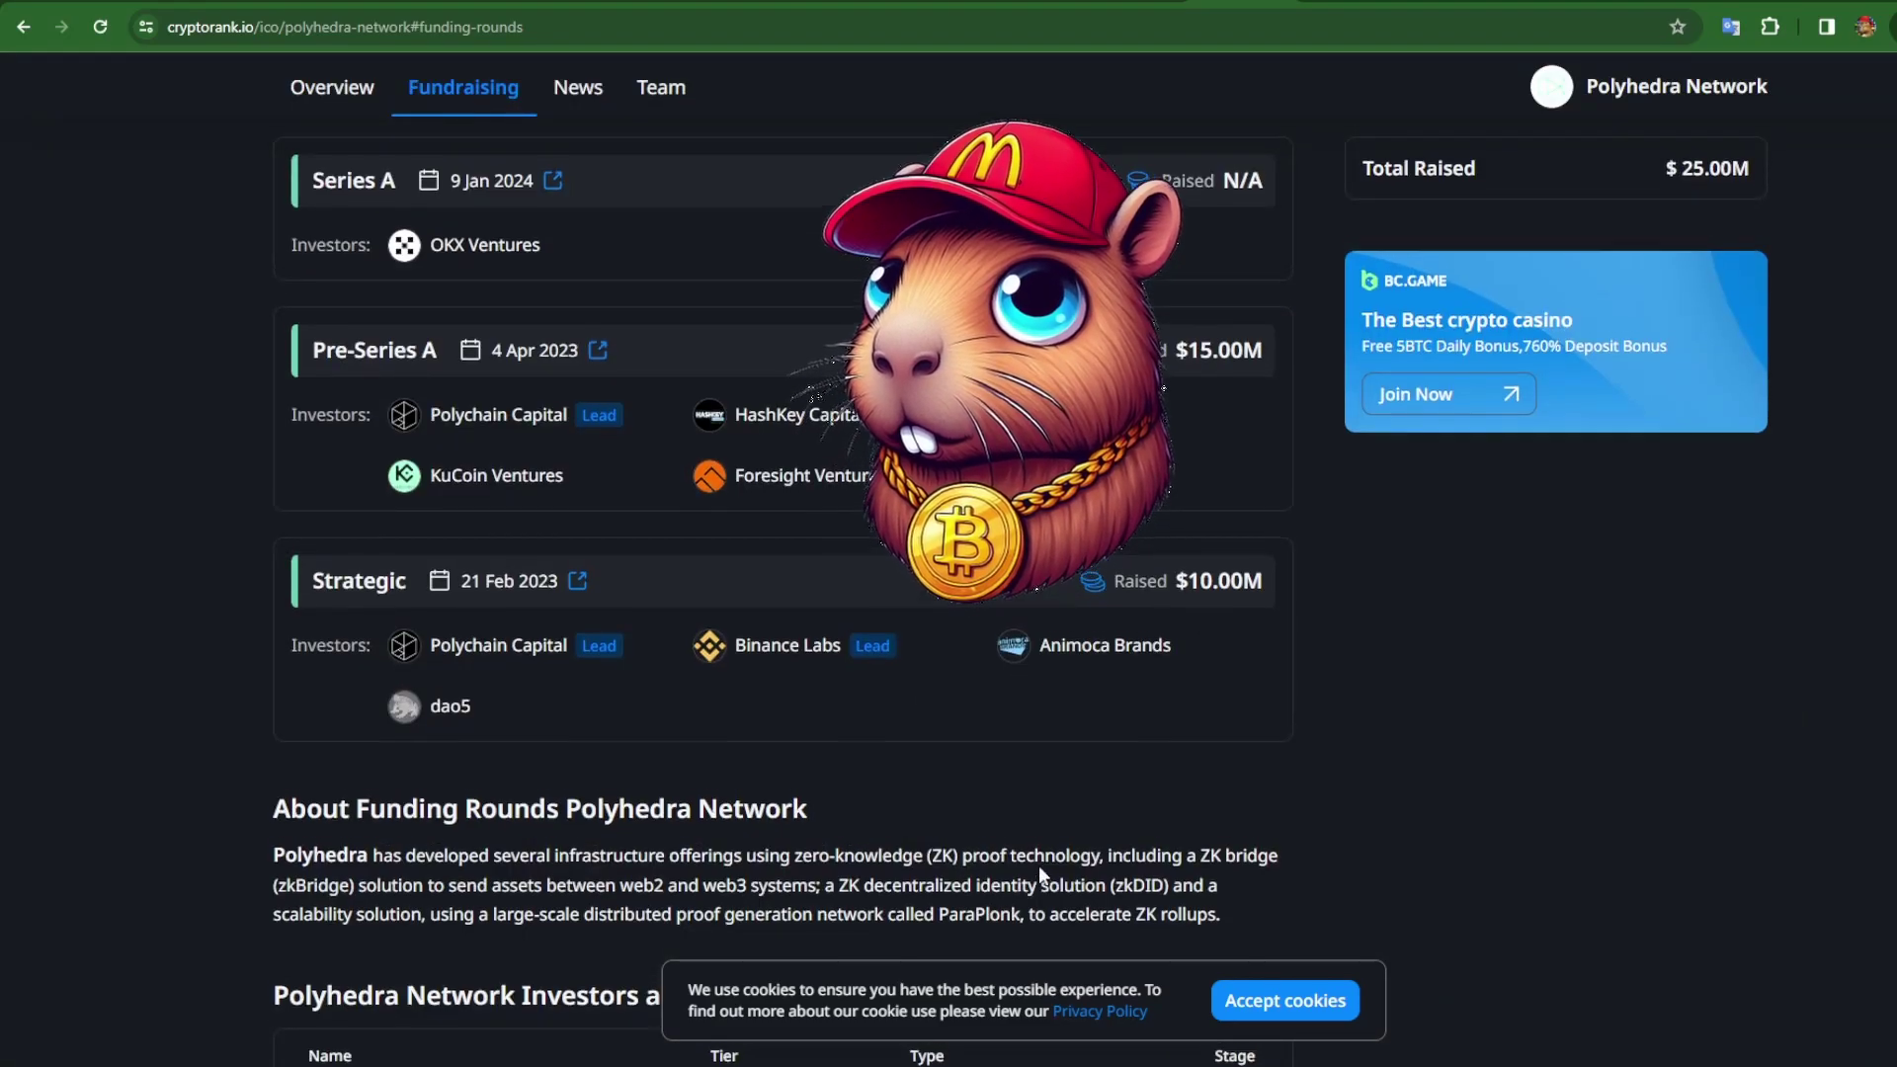
scroll(1040, 874, "up", 5)
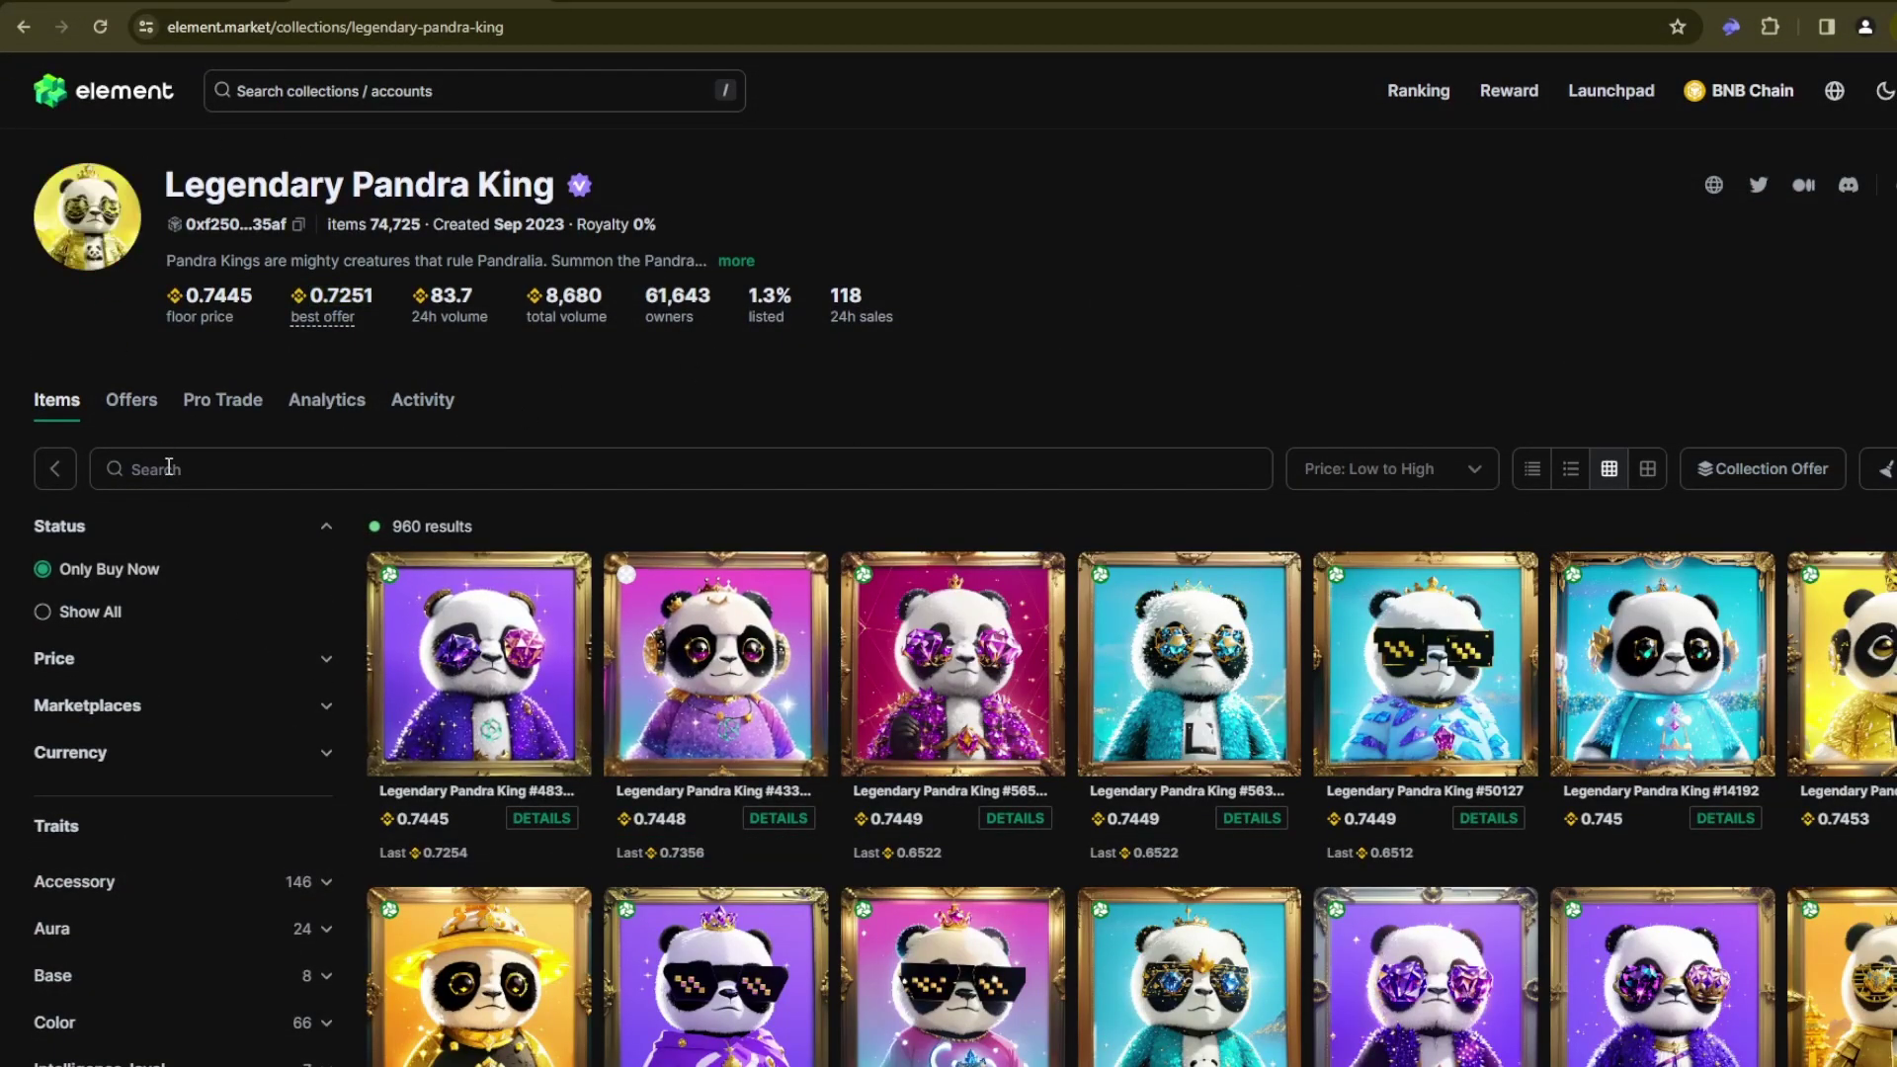
- On Element, browse the Legendary Pandra King collection's listed items and check its floor price
mouse_move(546, 668)
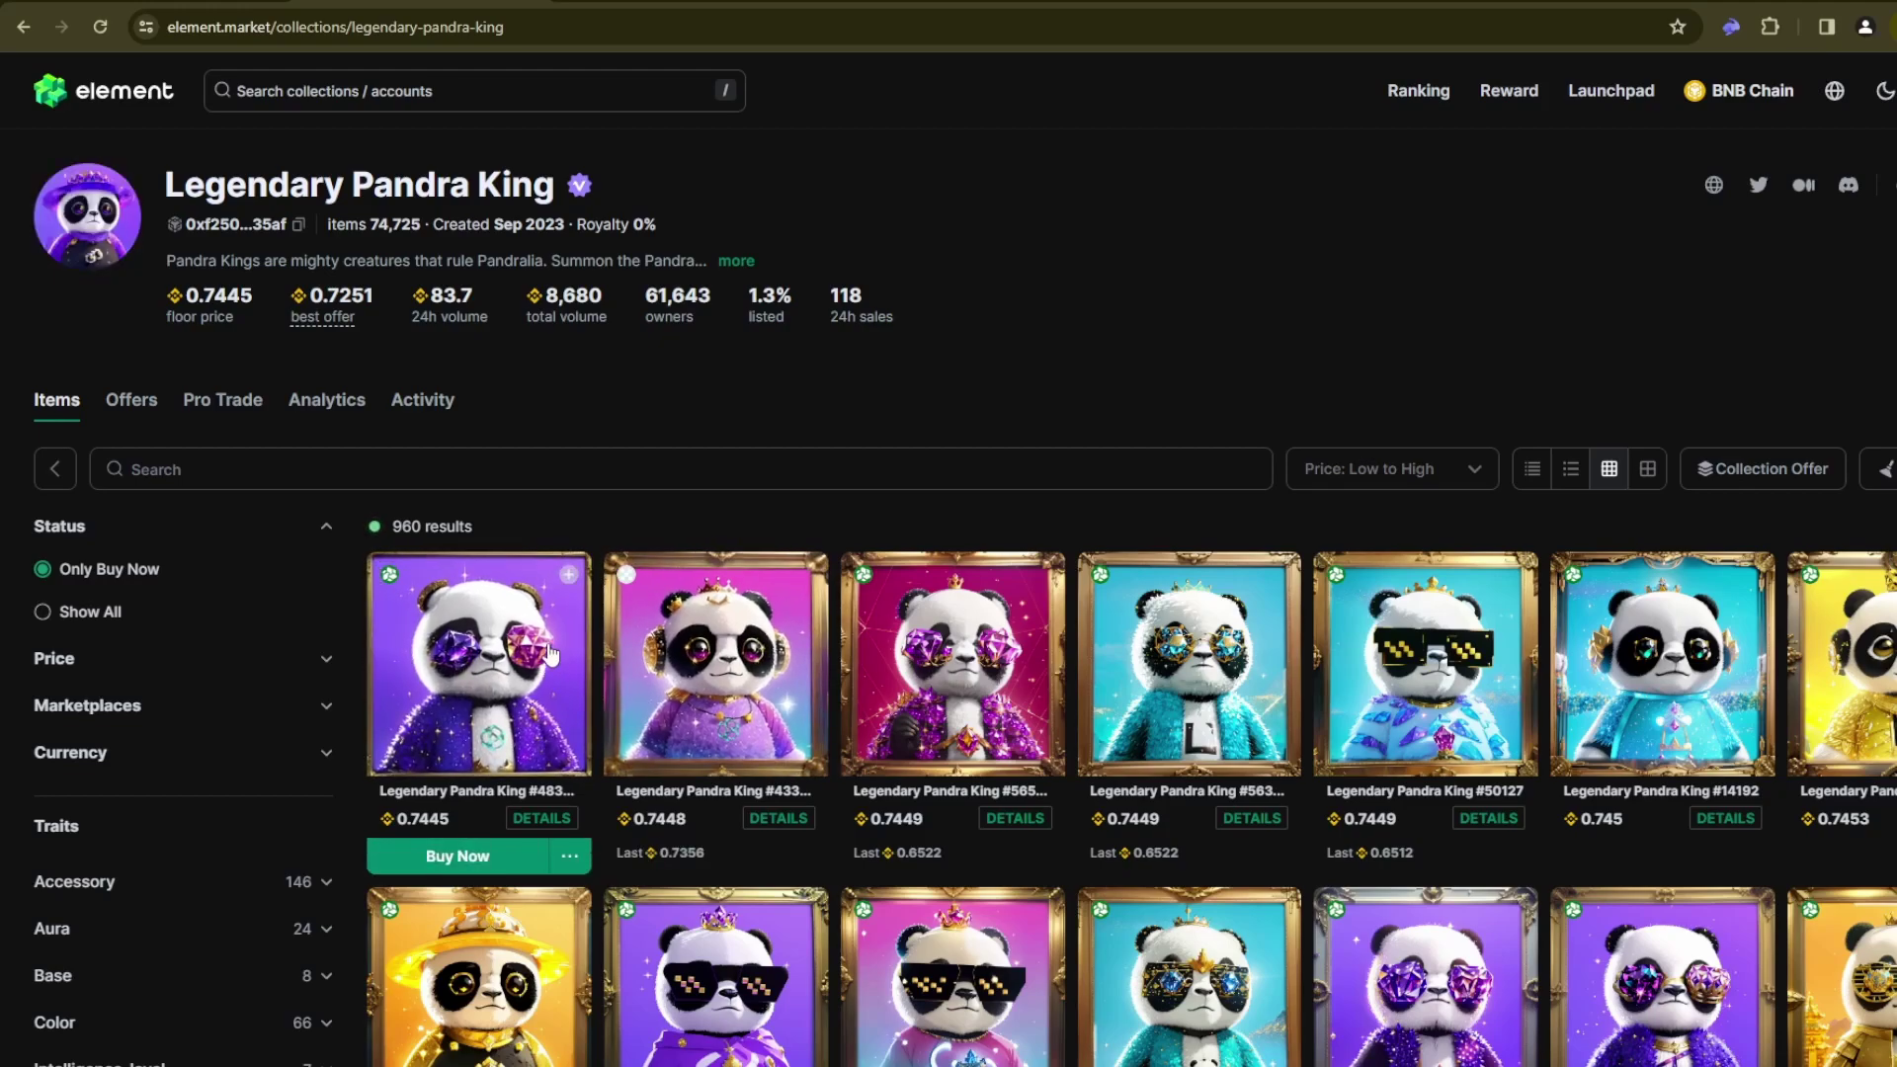
scroll(692, 691, "down", 10)
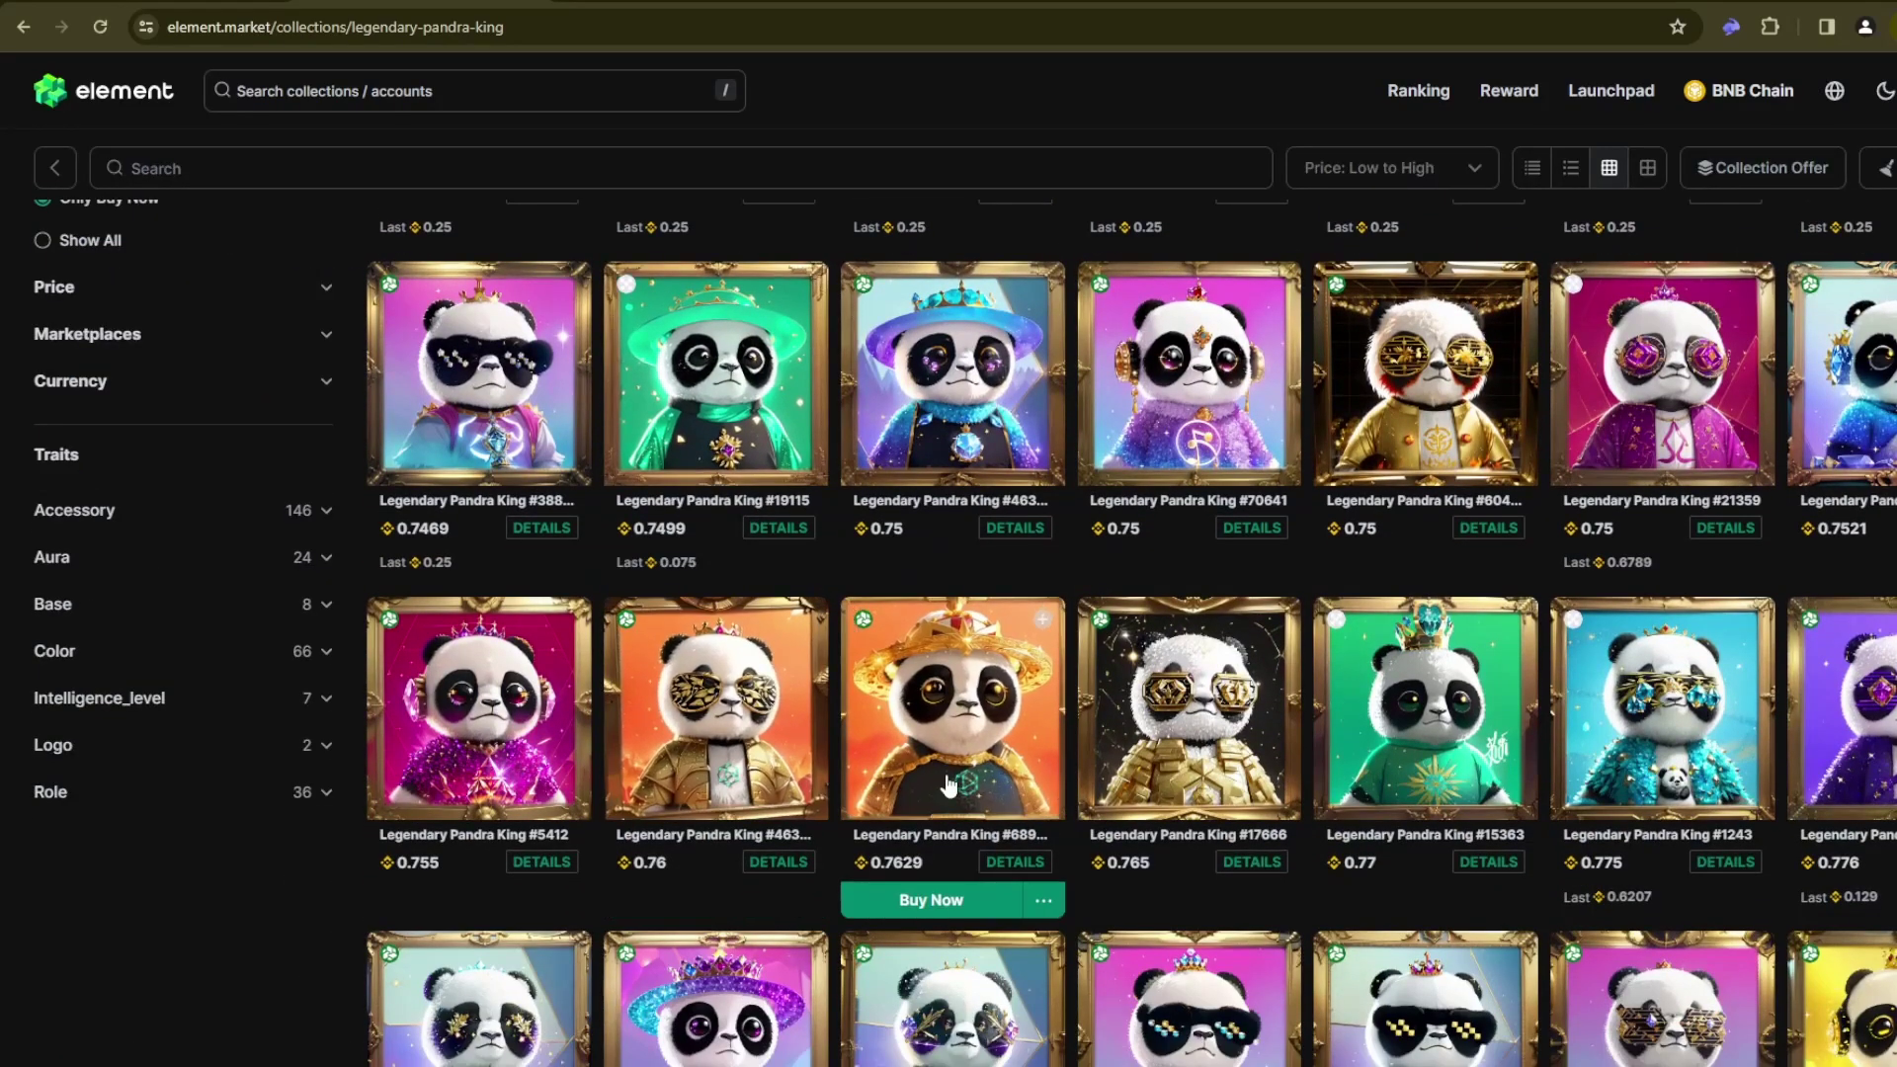
scroll(605, 787, "up", 10)
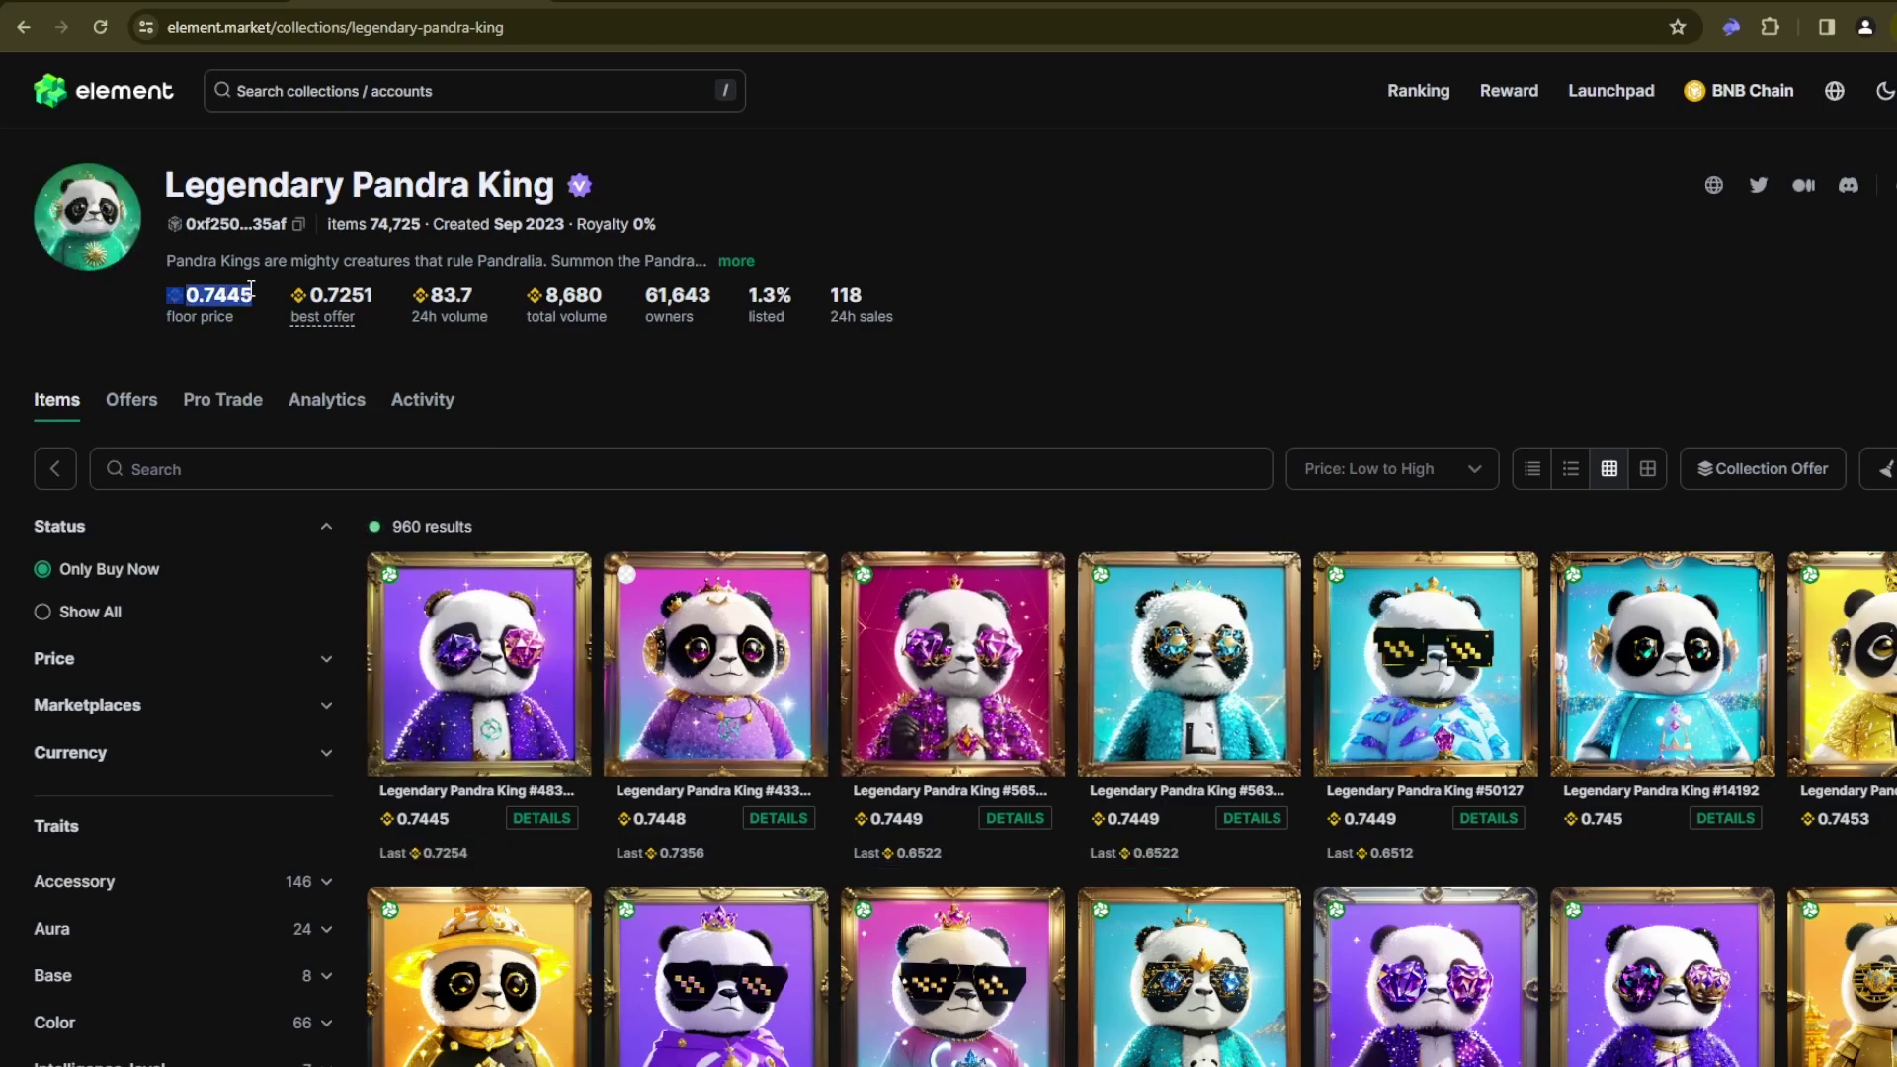
left_click(454, 710)
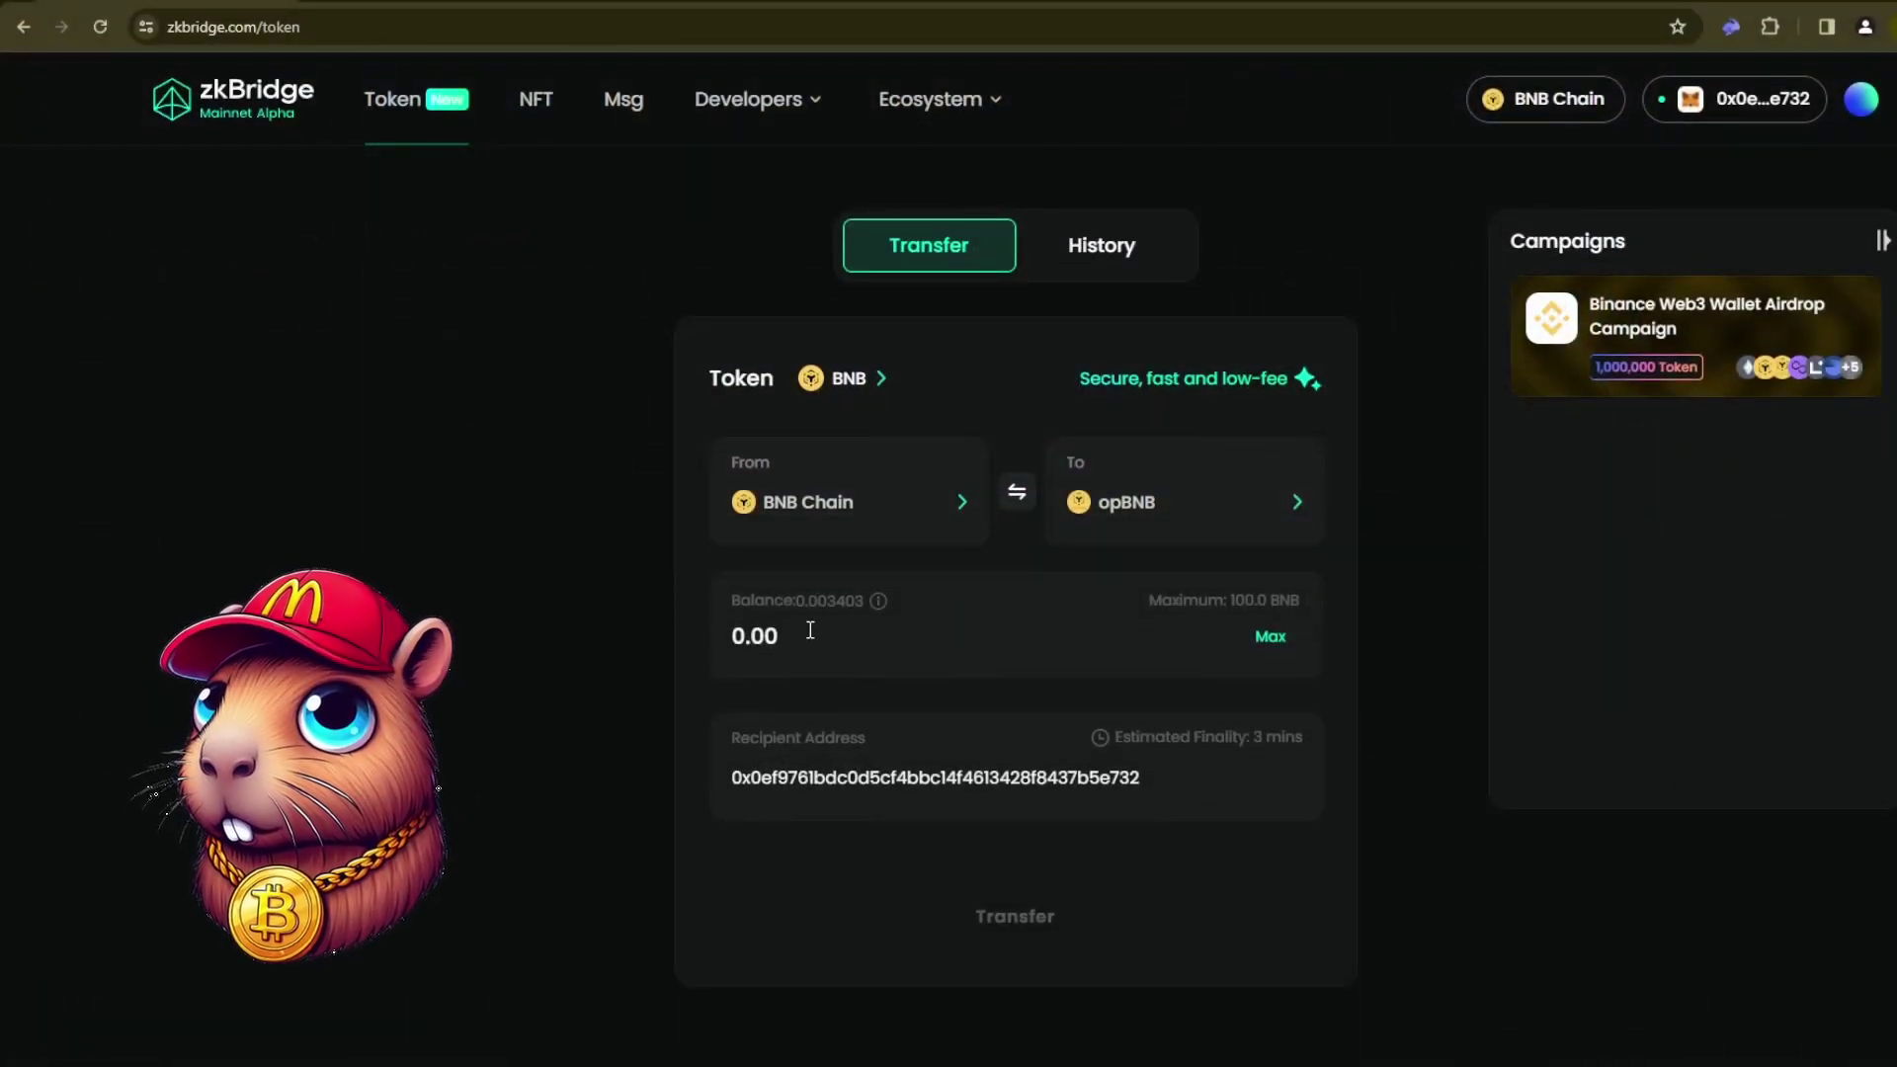
- Reload zkBridge's token transfer page, set up a transfer of 0.025 BNB from BNB Chain to opBNB, and dismiss its wallet request
key("F5")
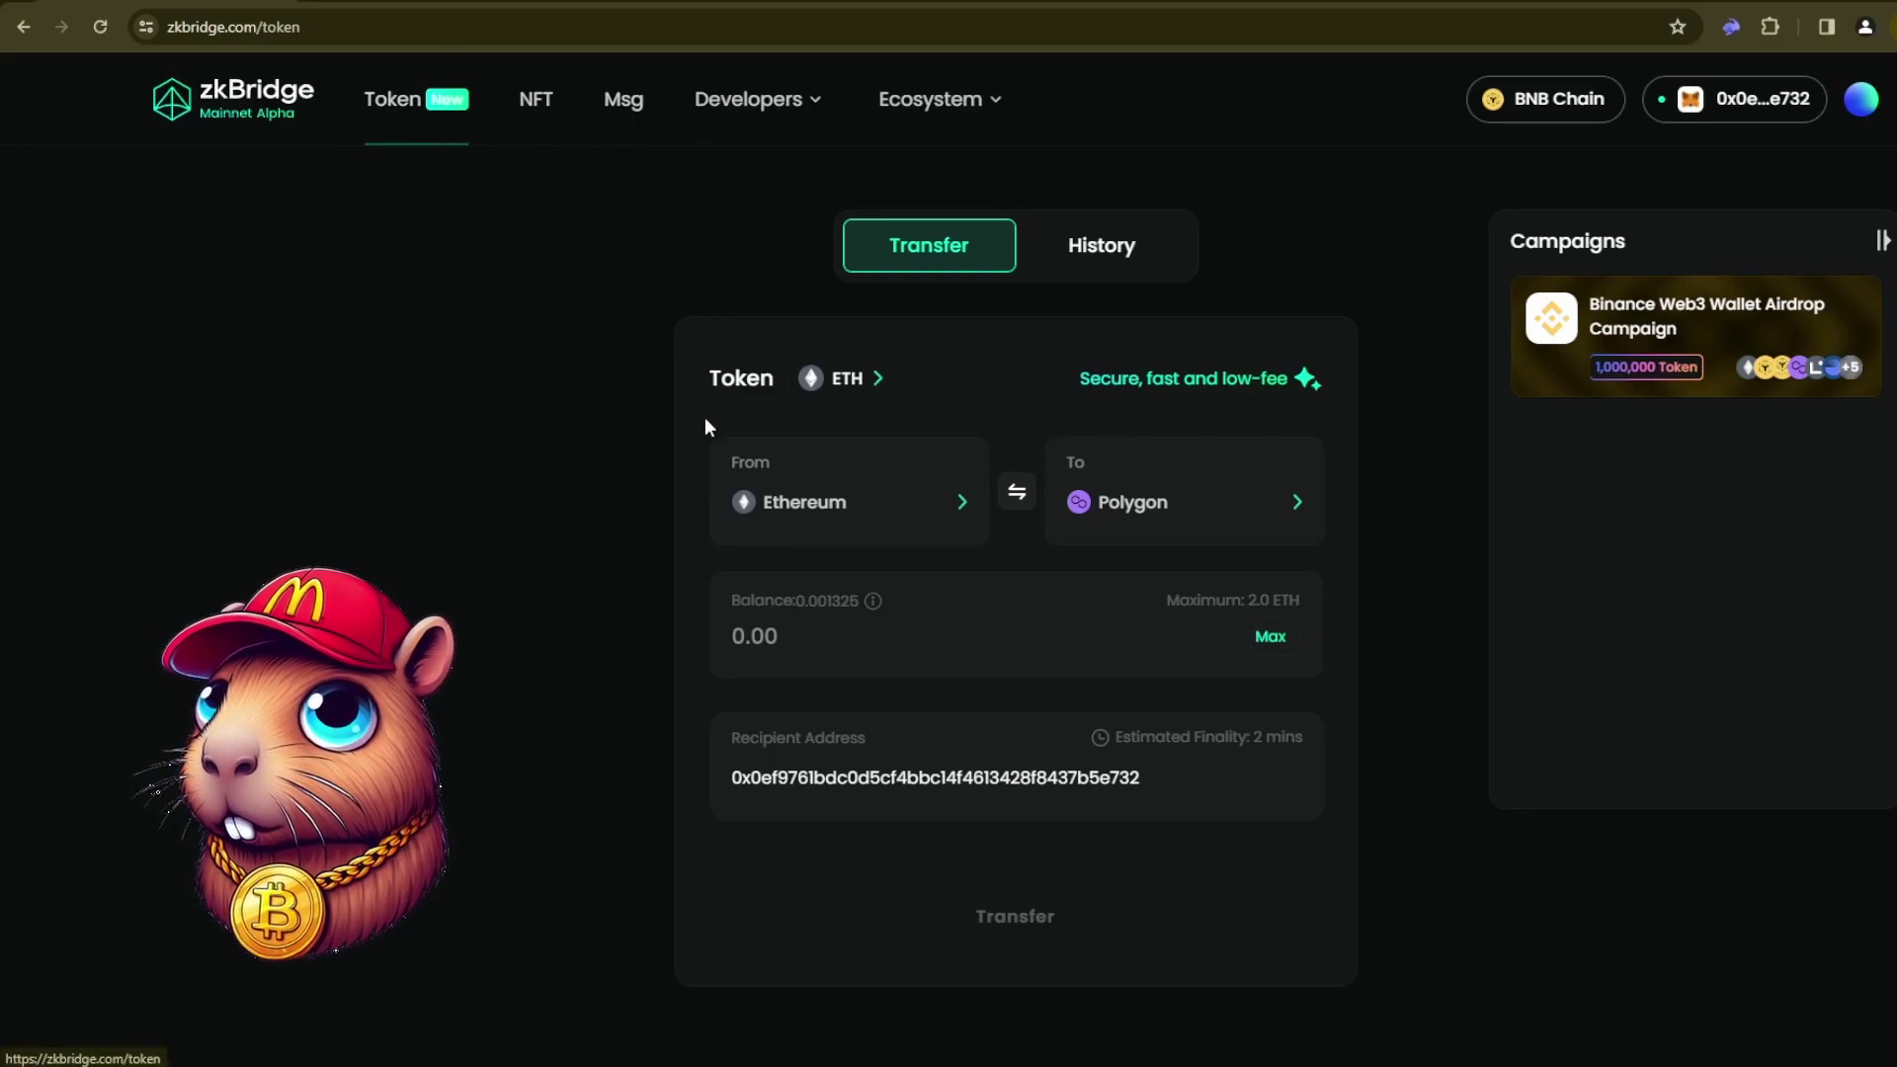
left_click(858, 378)
left_click(838, 519)
left_click(842, 514)
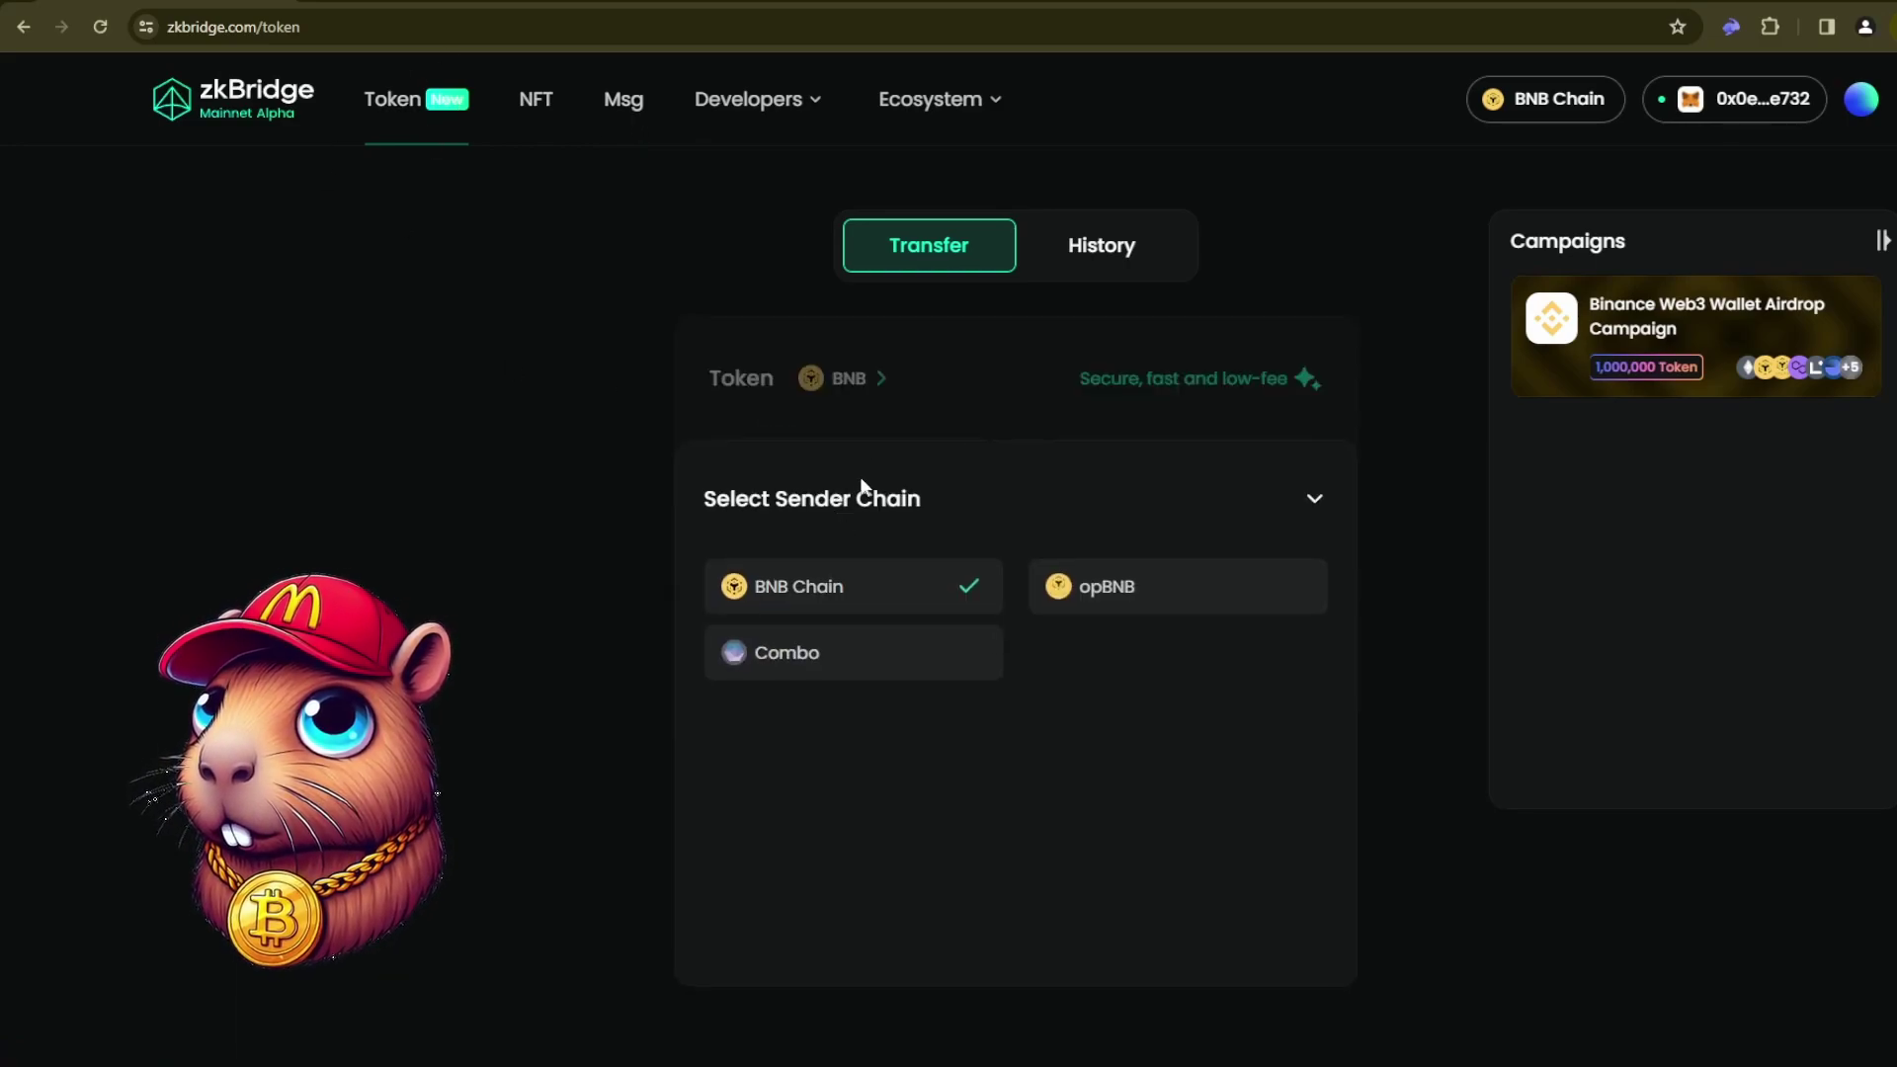
left_click(859, 486)
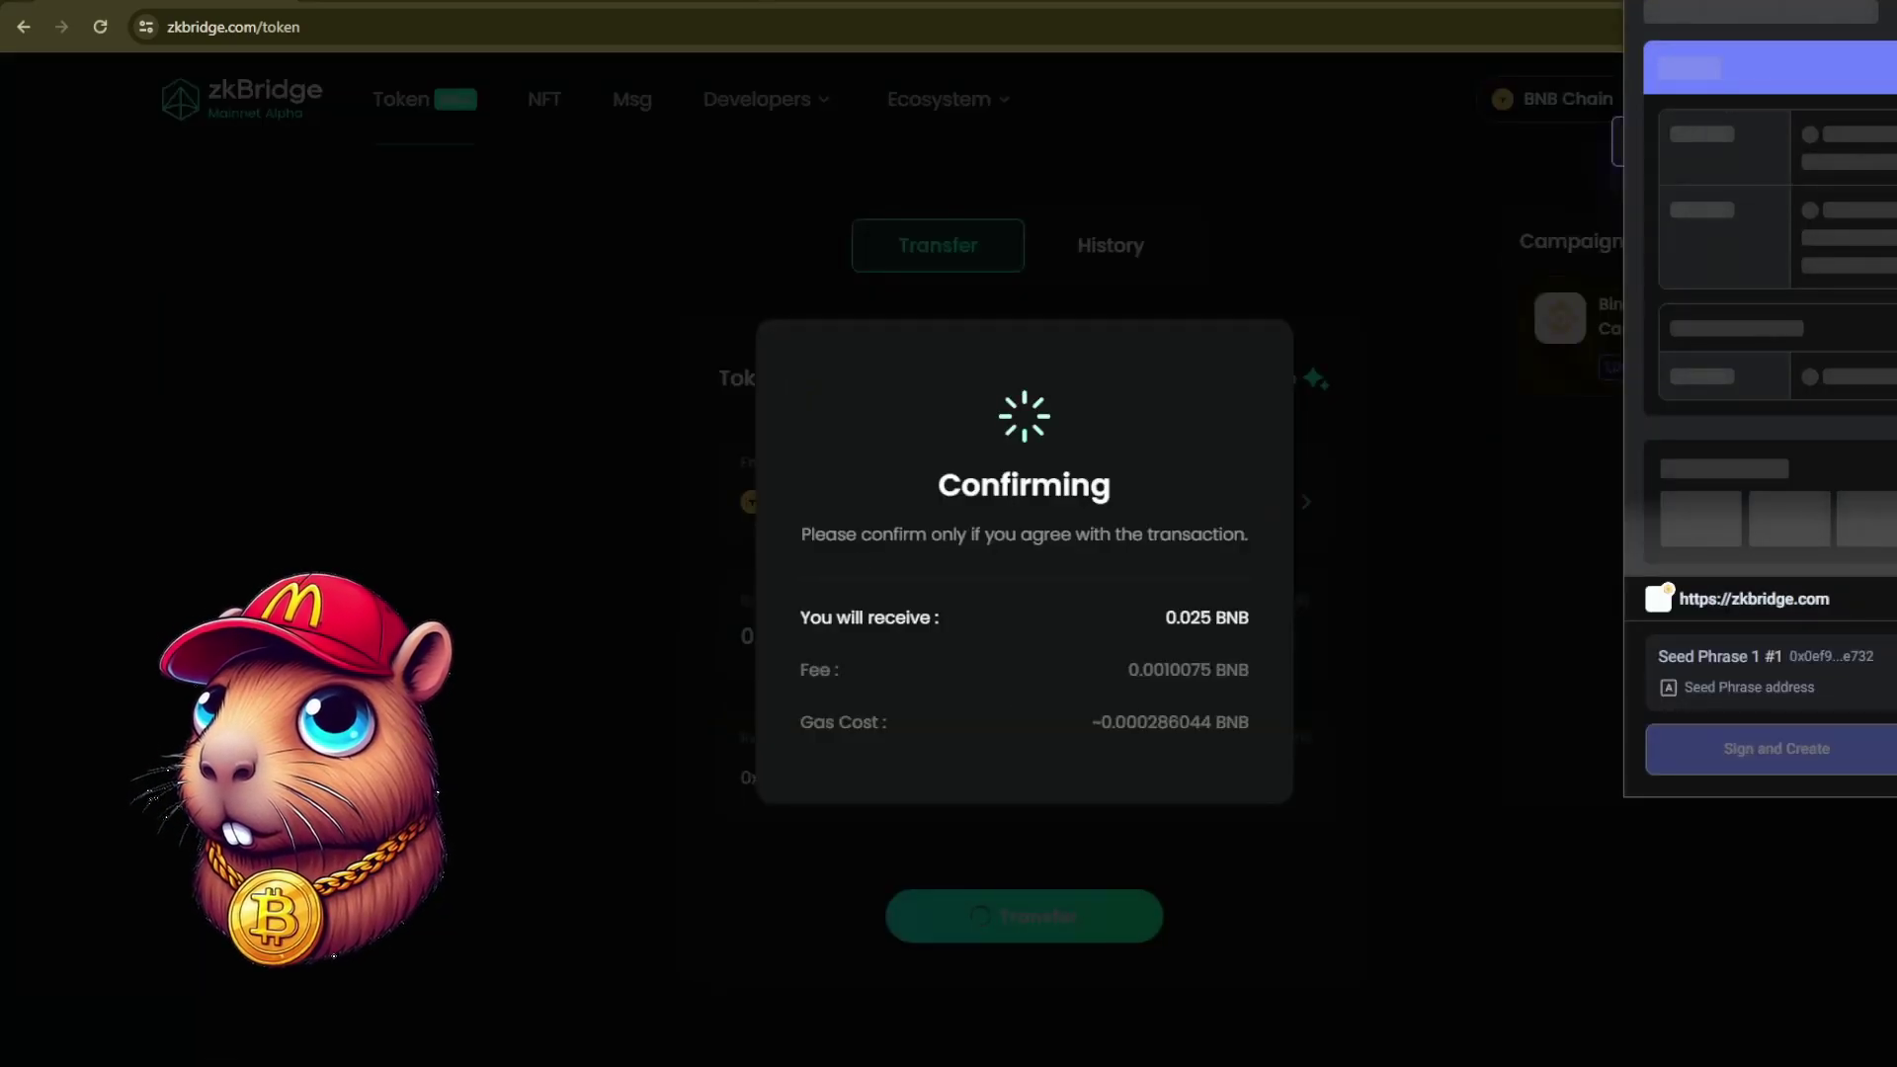
left_click(1414, 284)
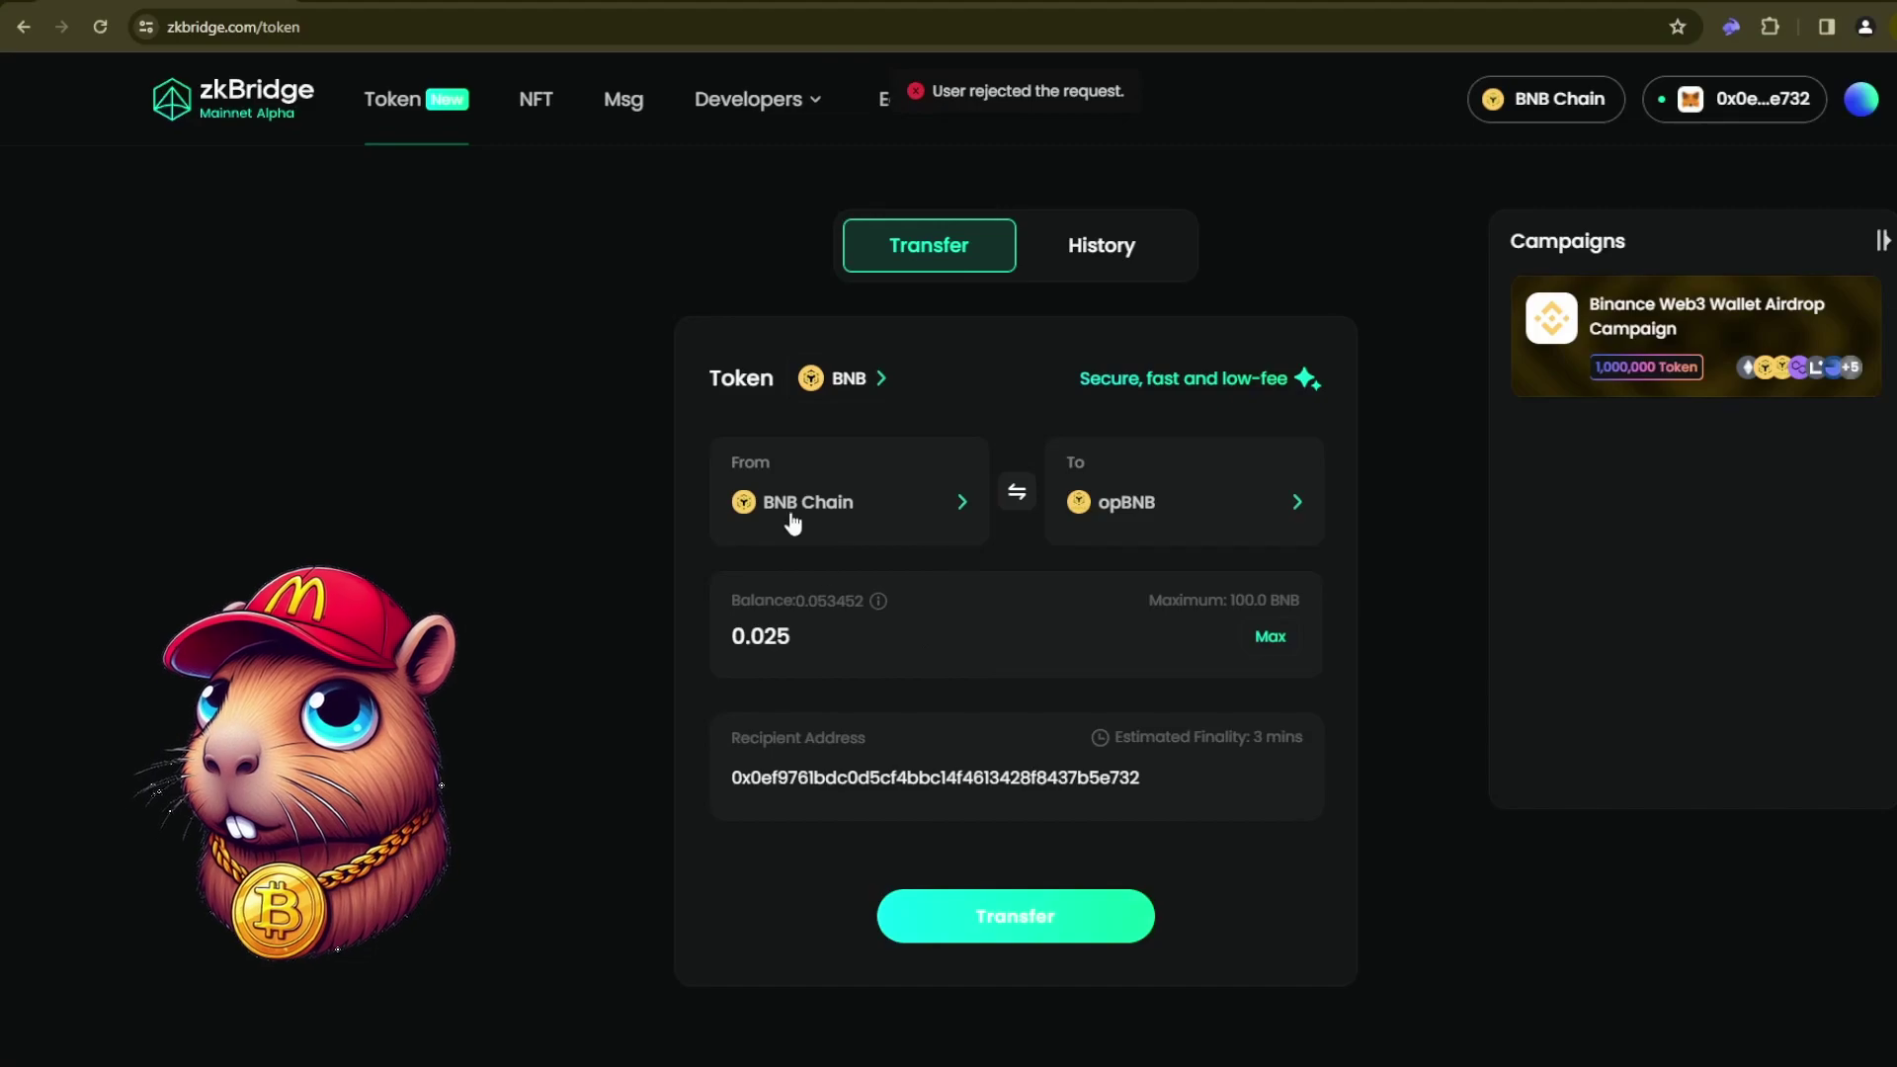
- Examine which sender chains and tokens are available for the transfer, keeping BNB on BNB Chain selected
left_click(835, 538)
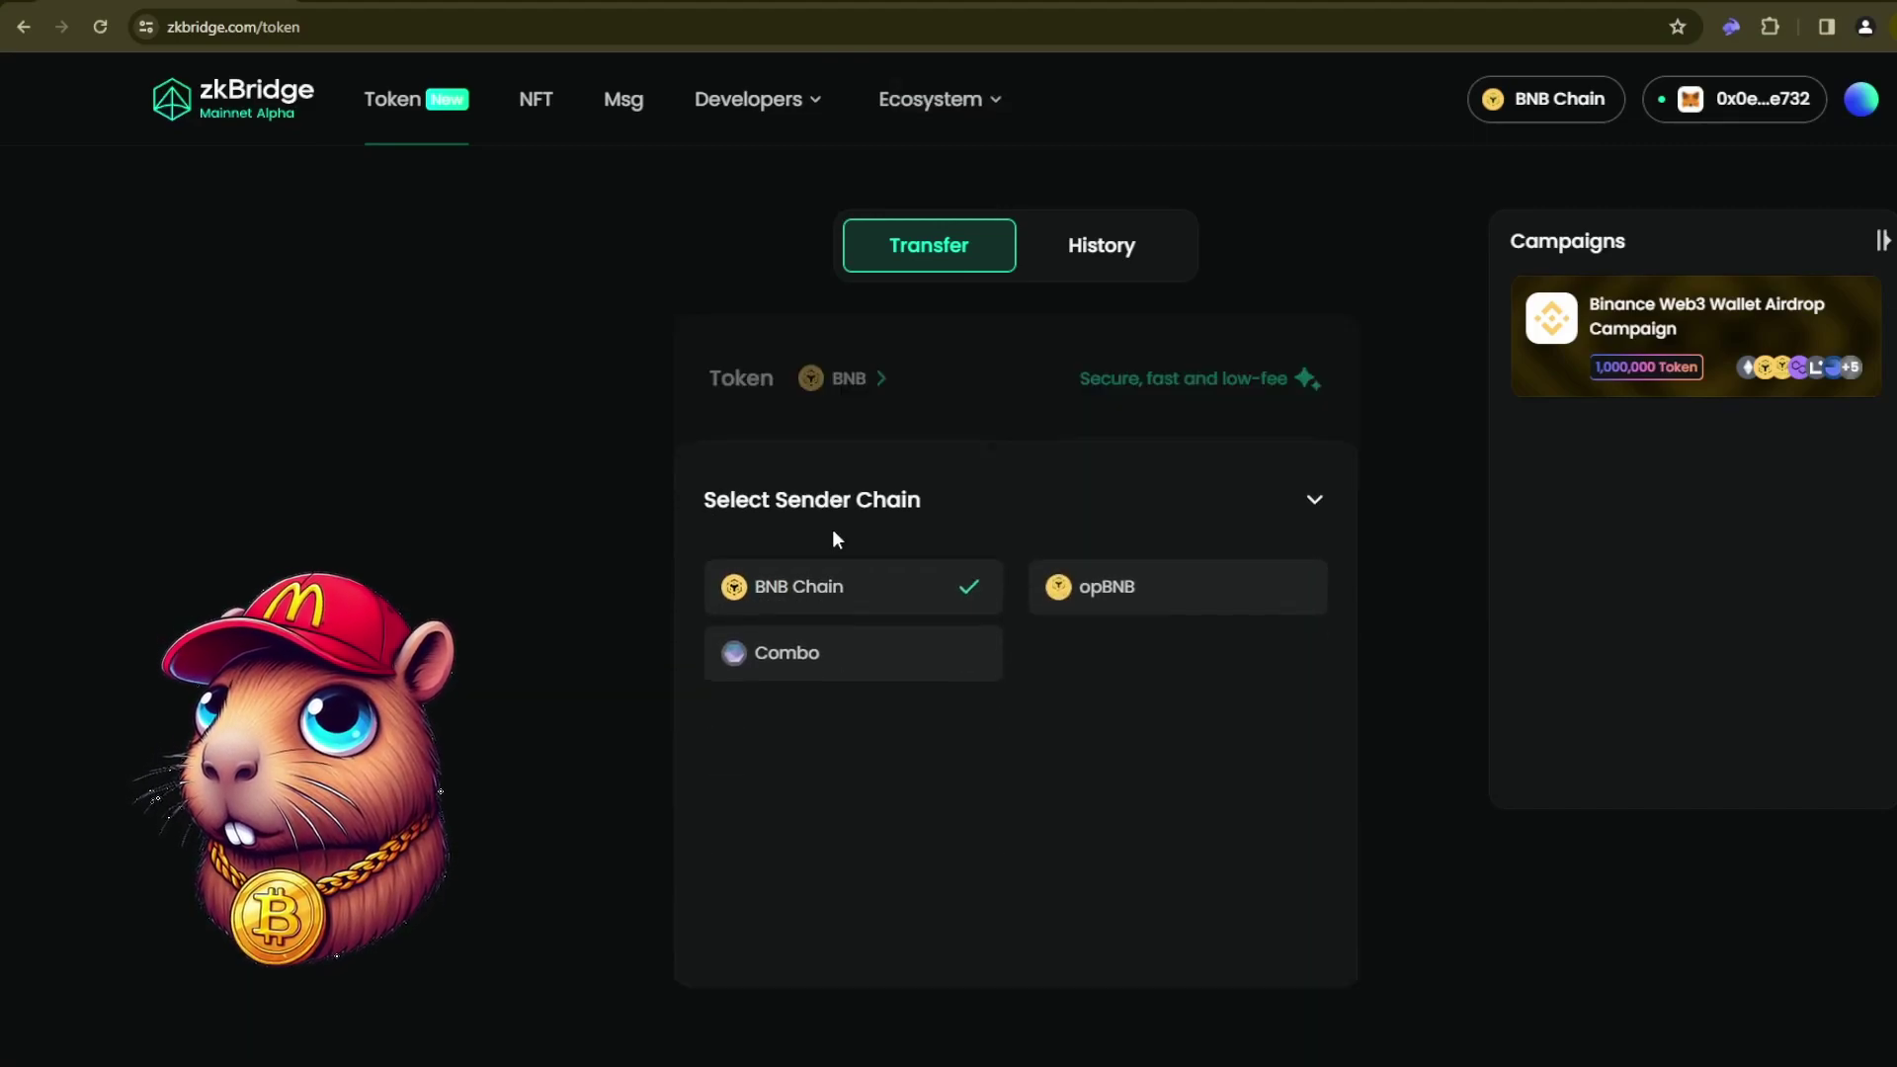
left_click(1309, 500)
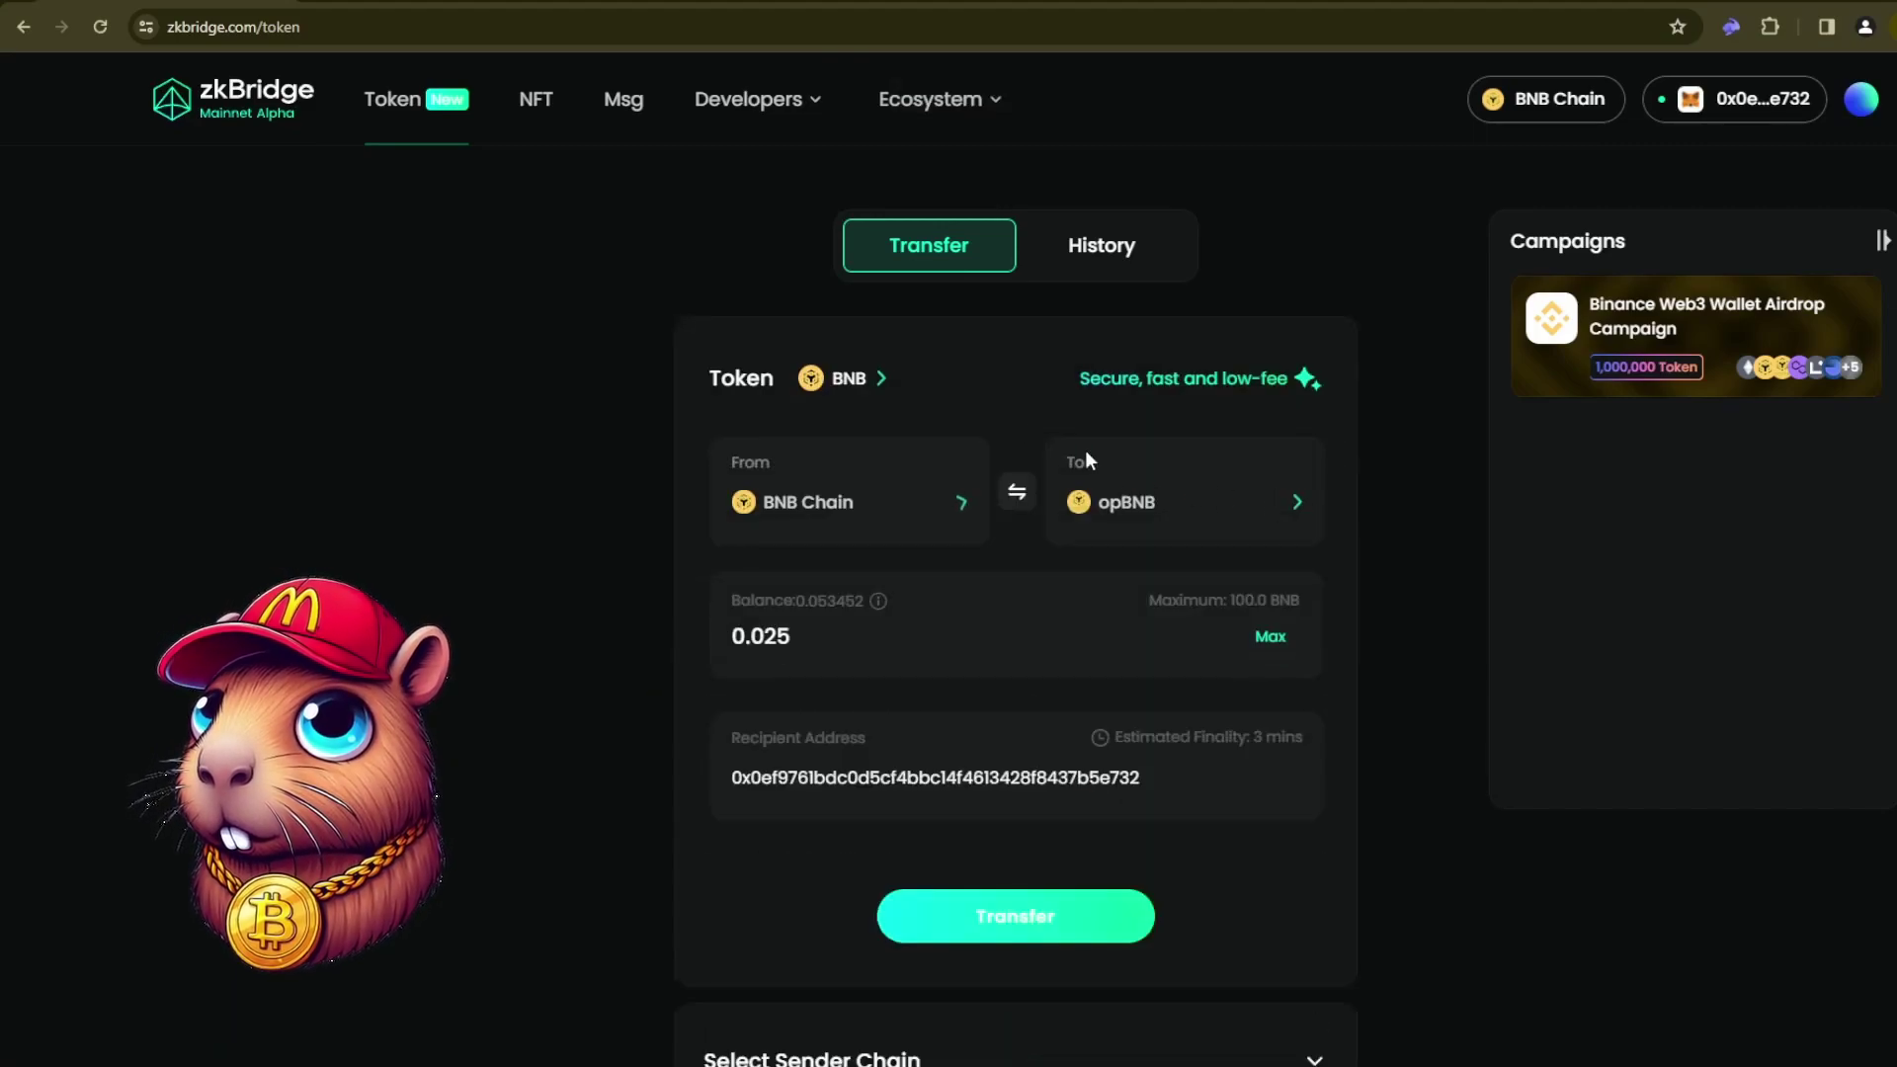
left_click(875, 377)
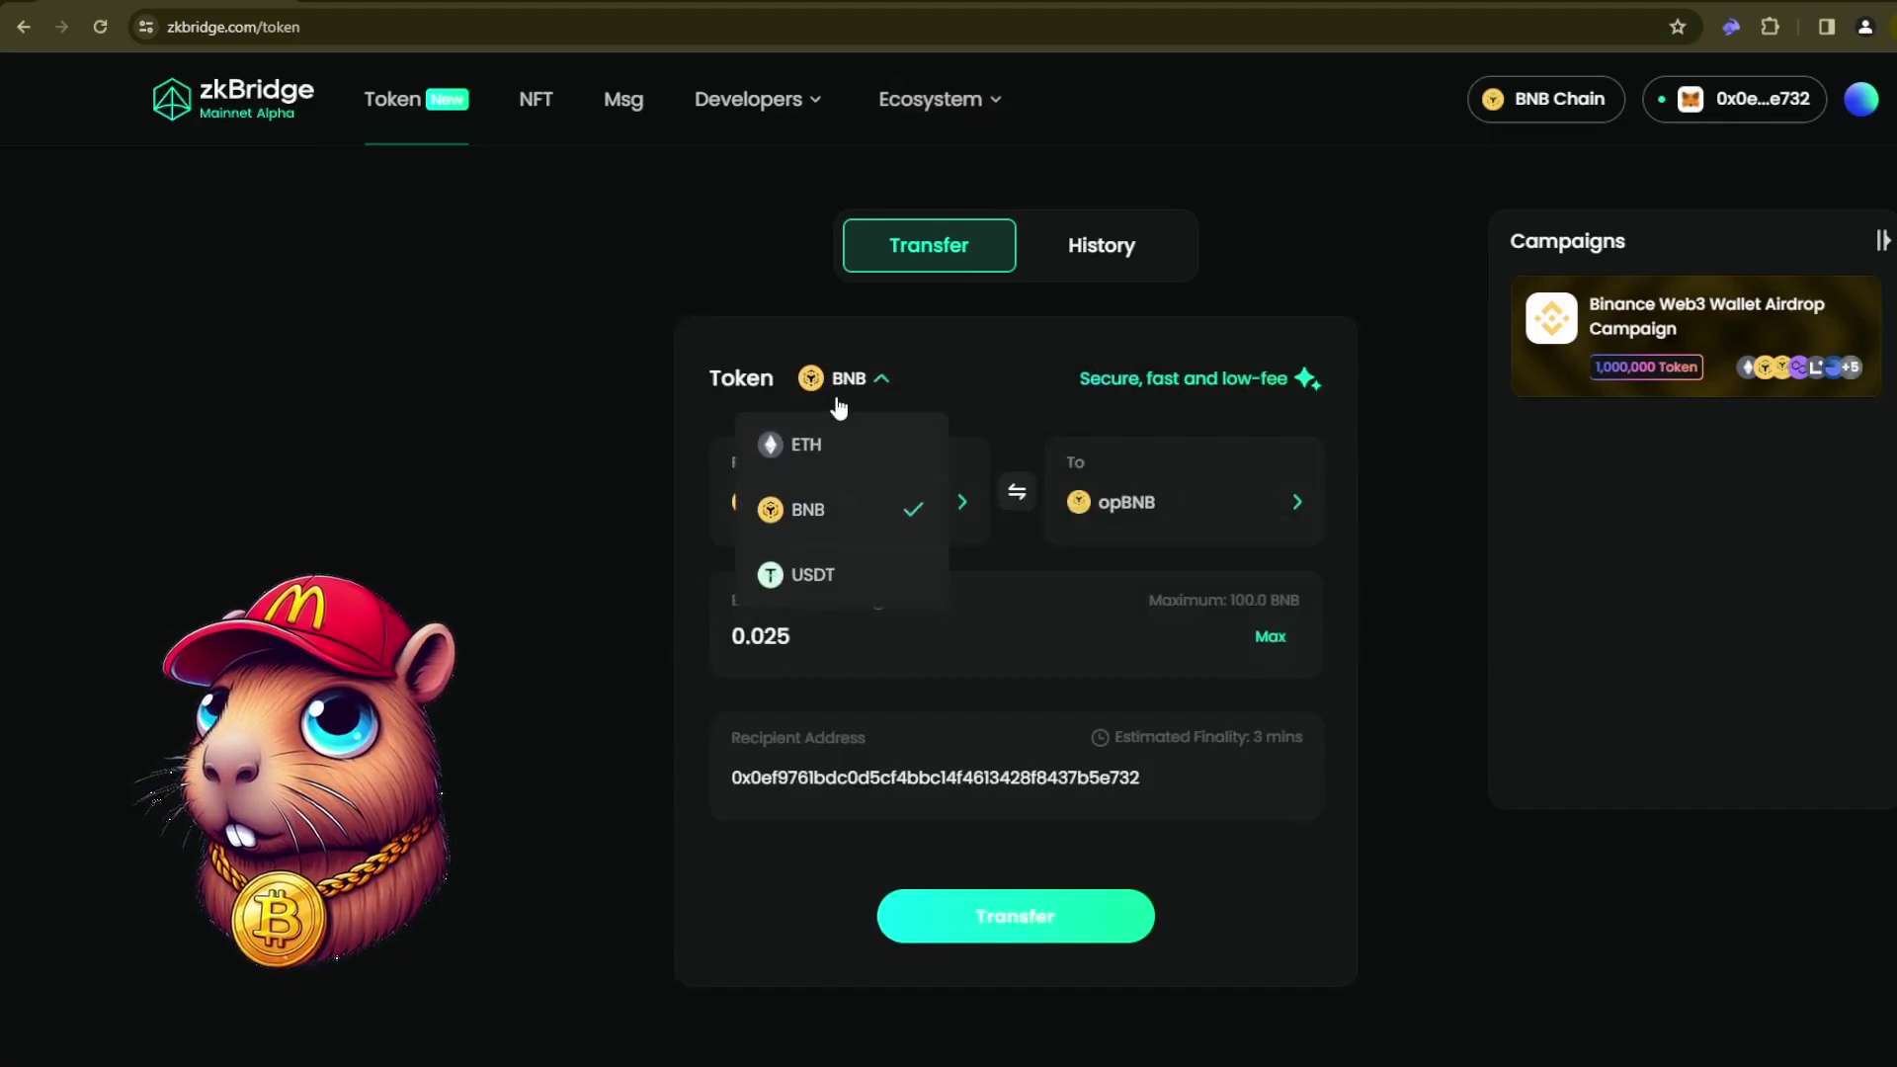
left_click(1307, 767)
- Submit the transfer of 0.025 BNB from BNB Chain to opBNB and sign it in the wallet
left_click(1087, 889)
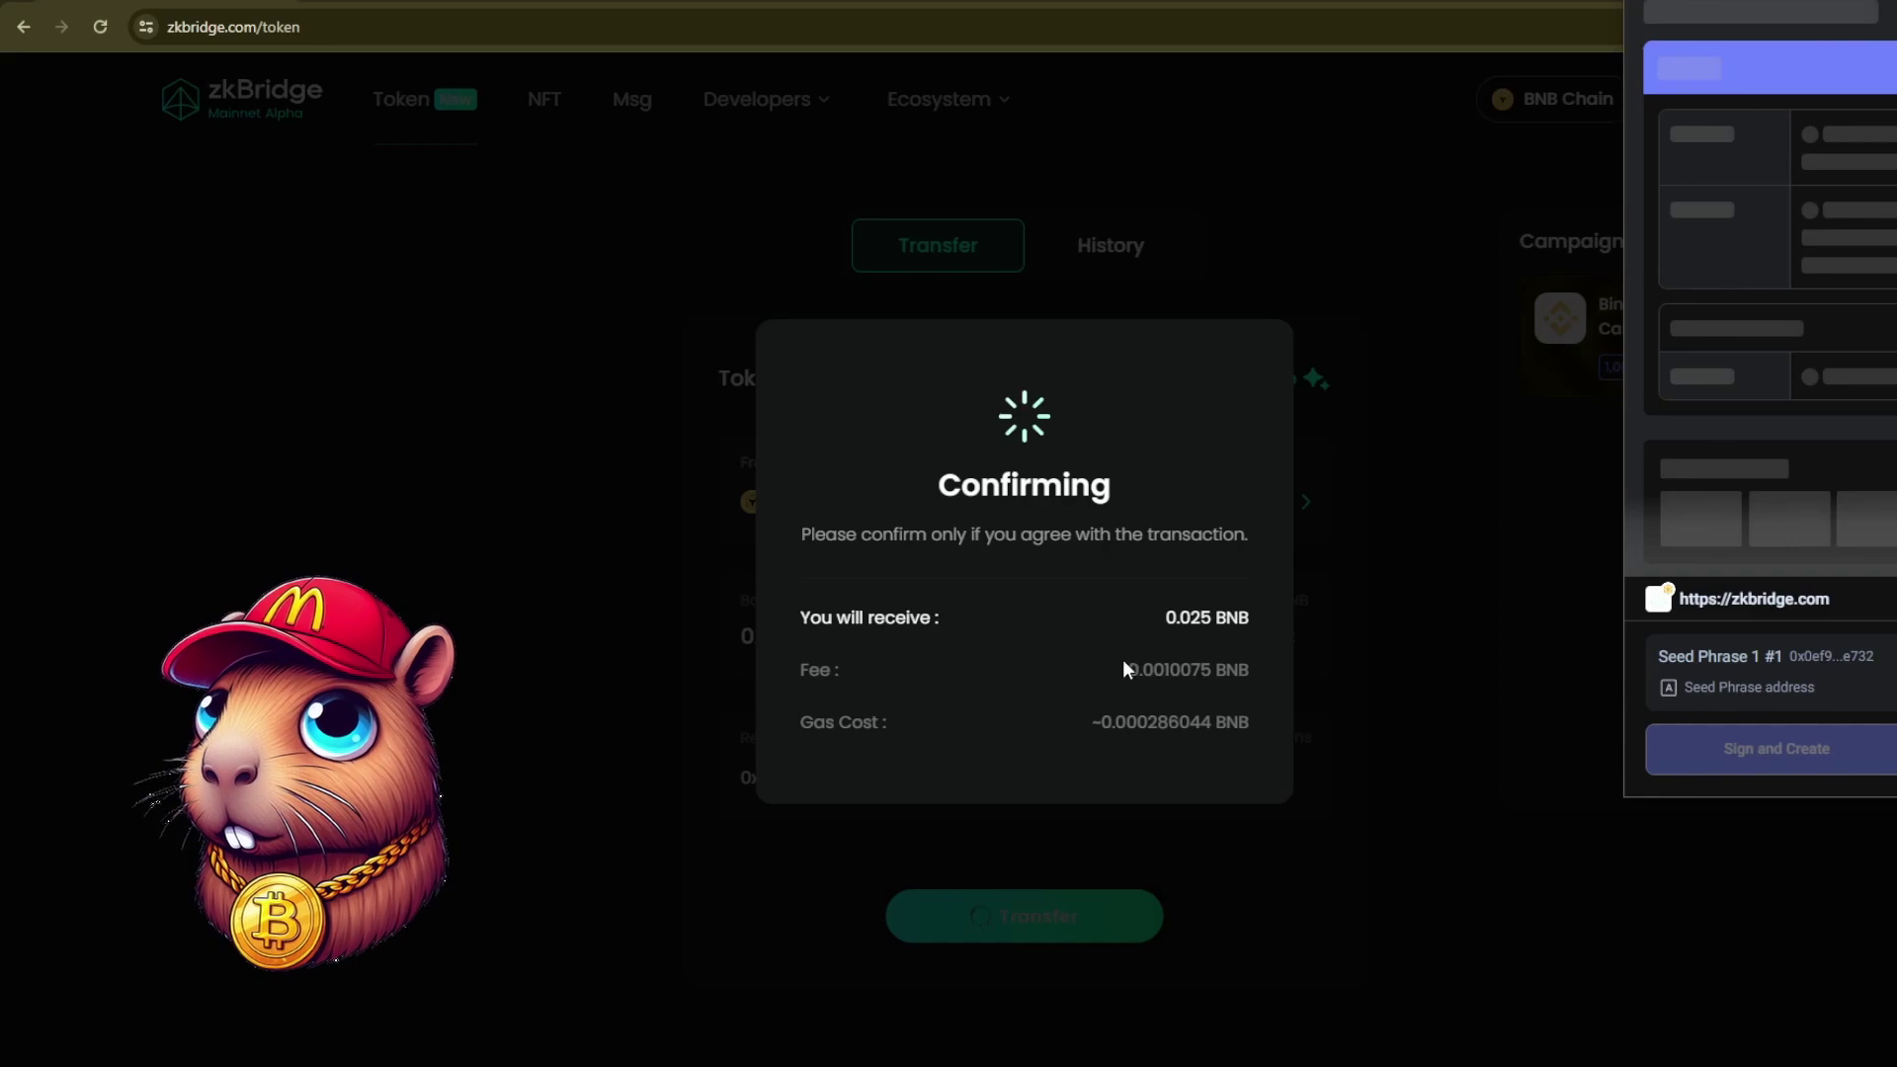
scroll(1818, 332, "down", 2)
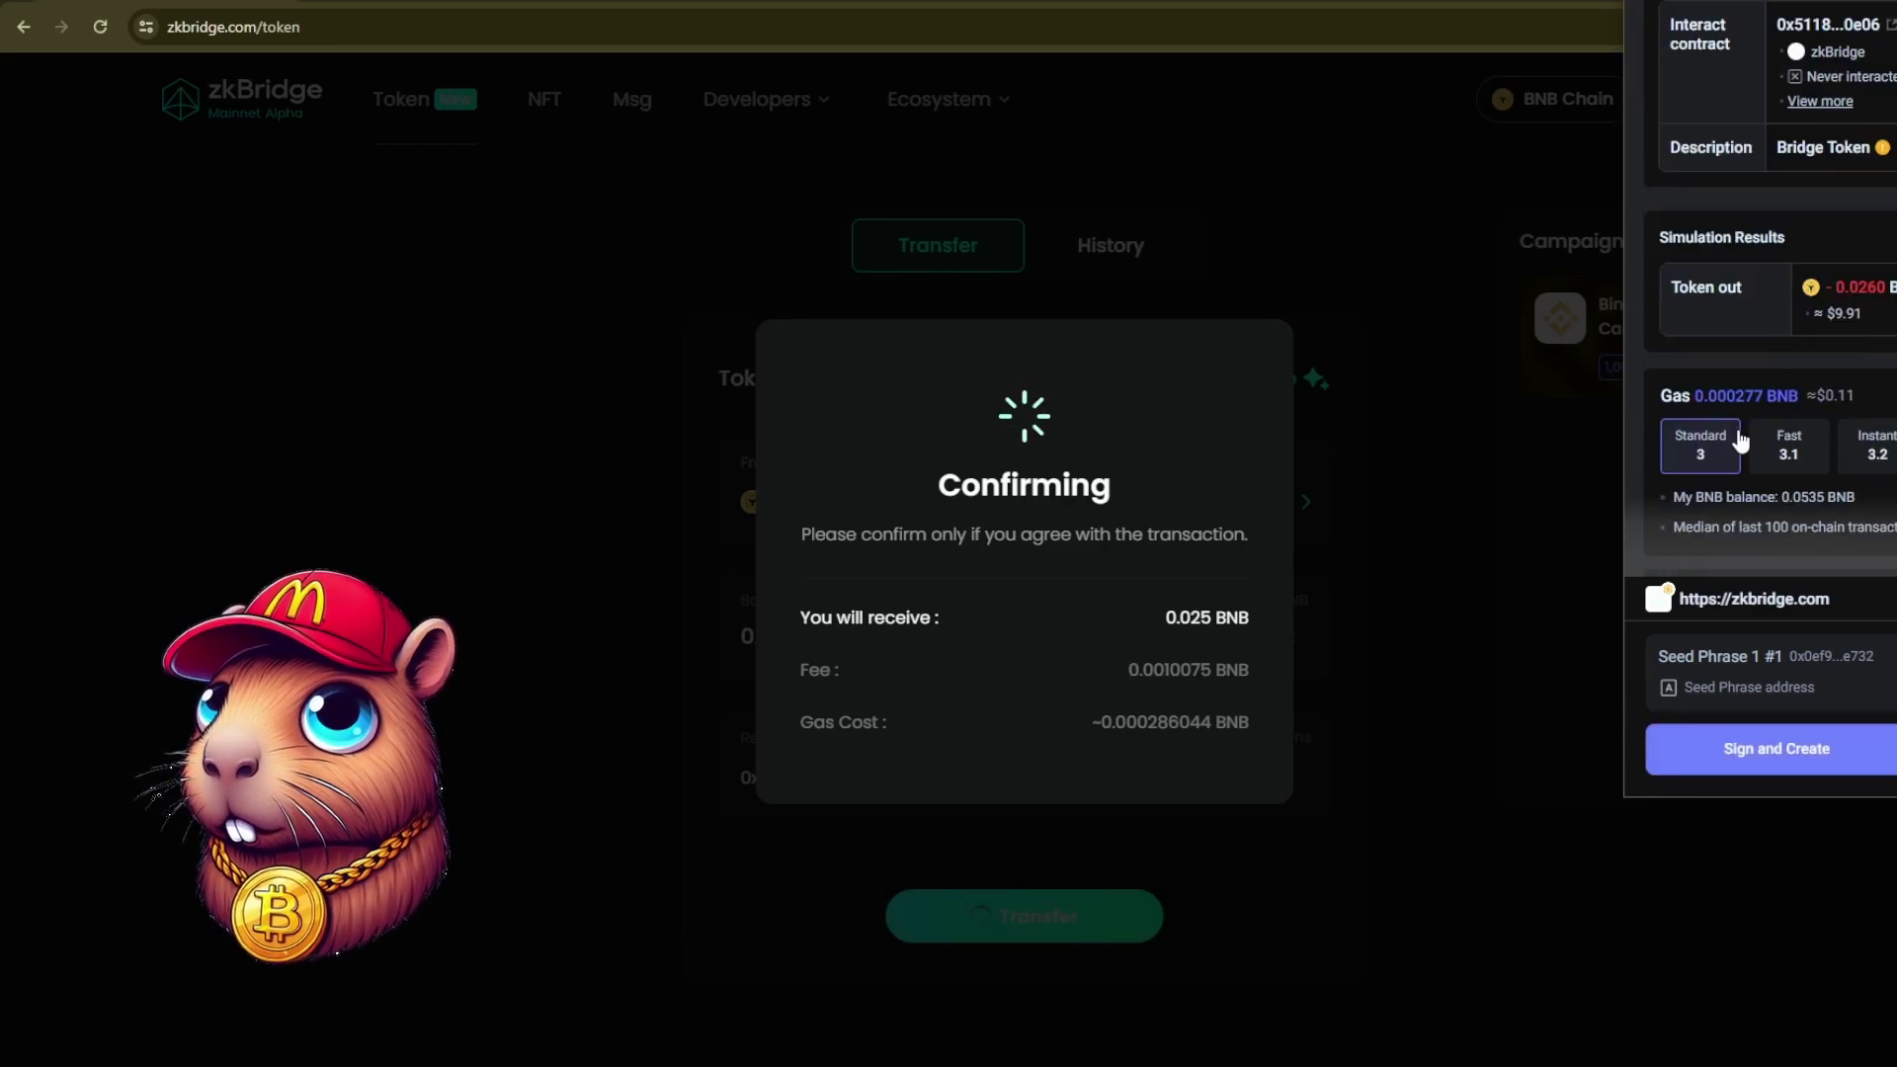
left_click(1704, 757)
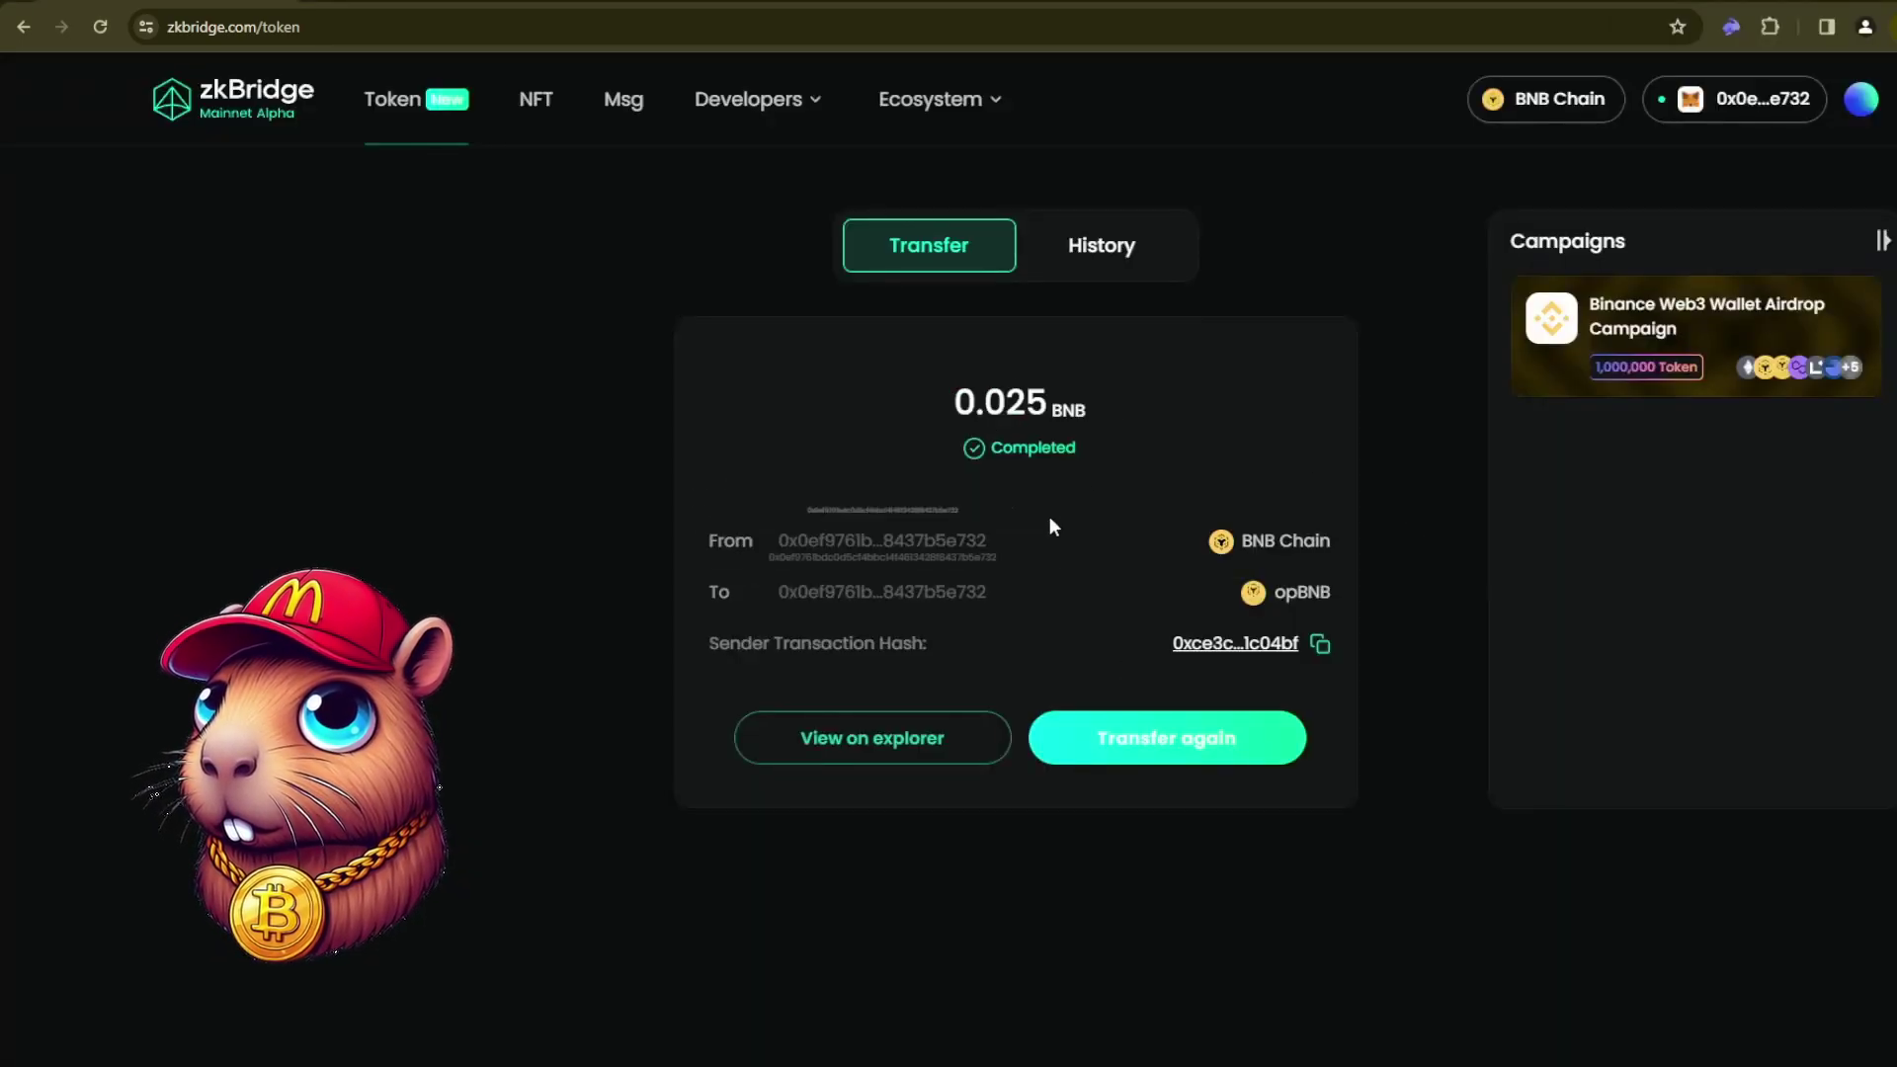
- Look through the token transfer history and return to the transfer form
left_click(1107, 251)
scroll(1079, 624, "down", 1)
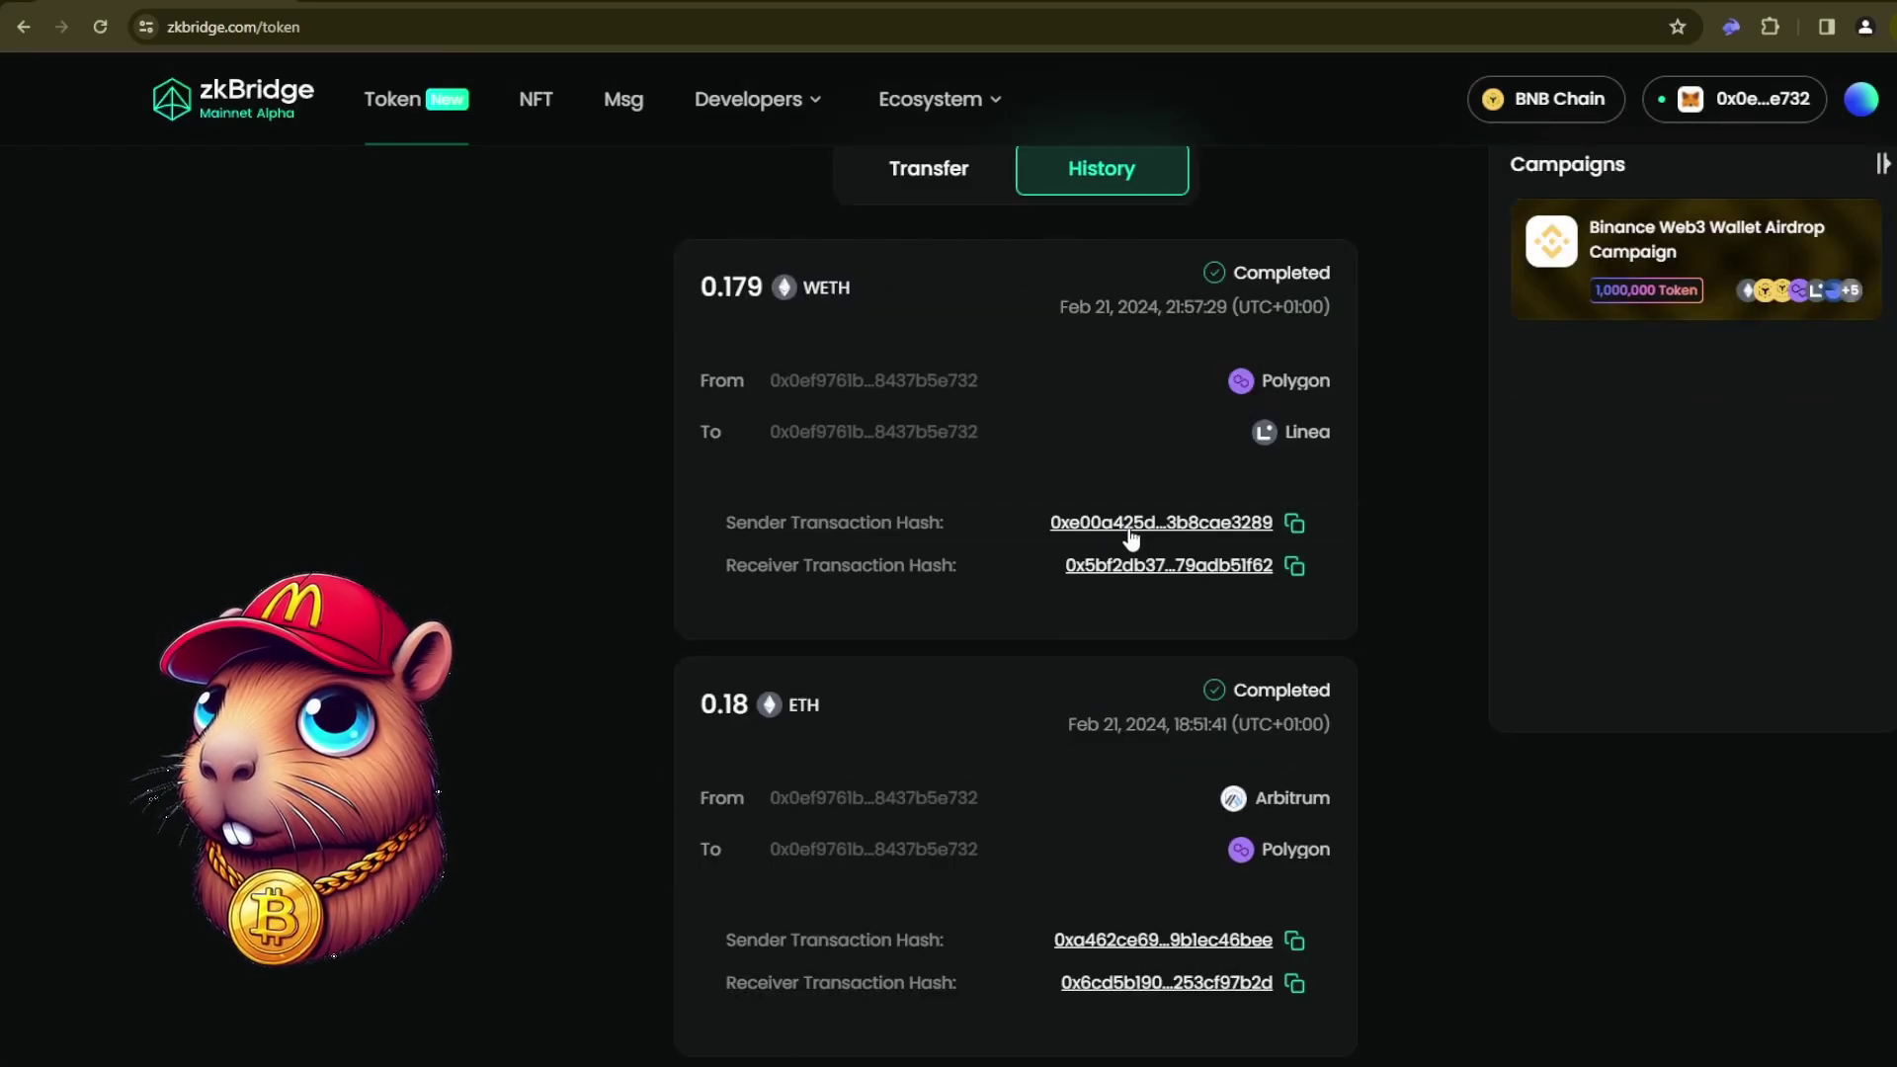
scroll(1019, 852, "up", 1)
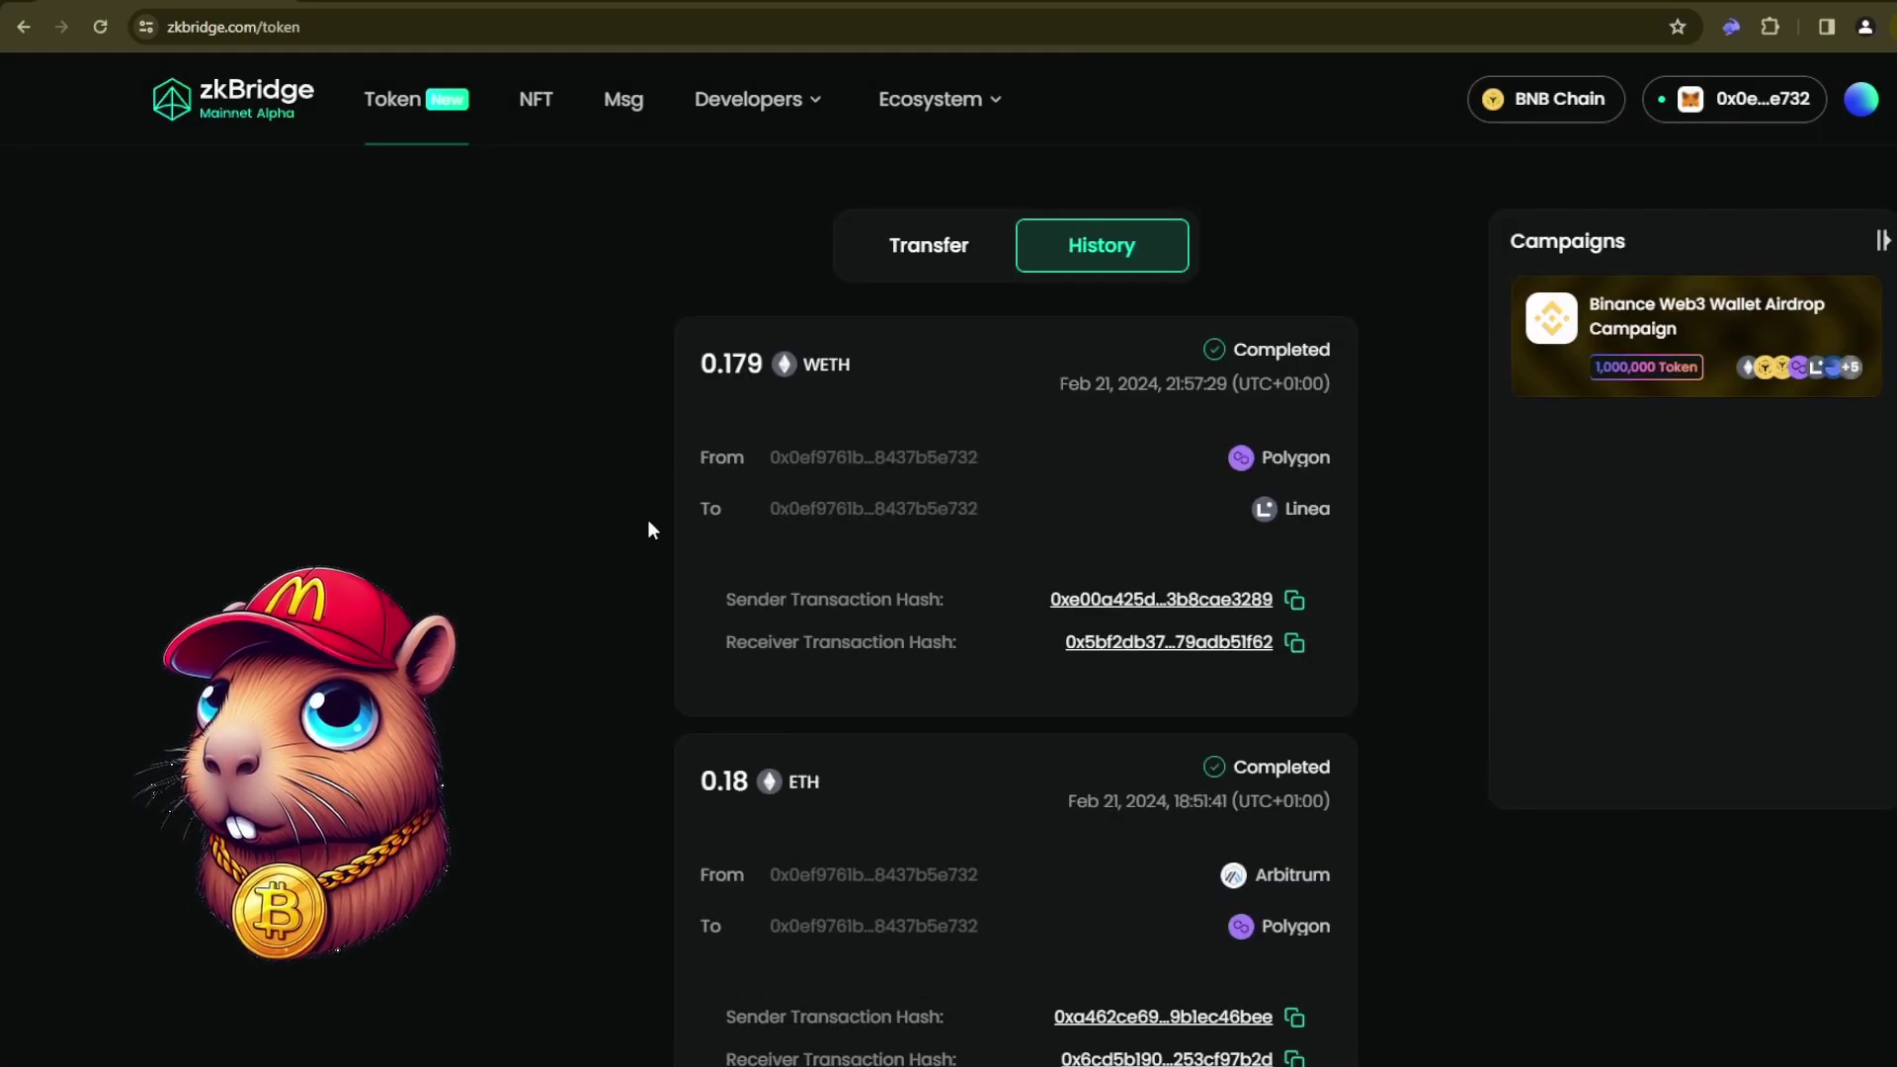
left_click(949, 246)
- Open zkBridge's NFT transfer page and set opBNB as the sender blockchain
left_click(534, 99)
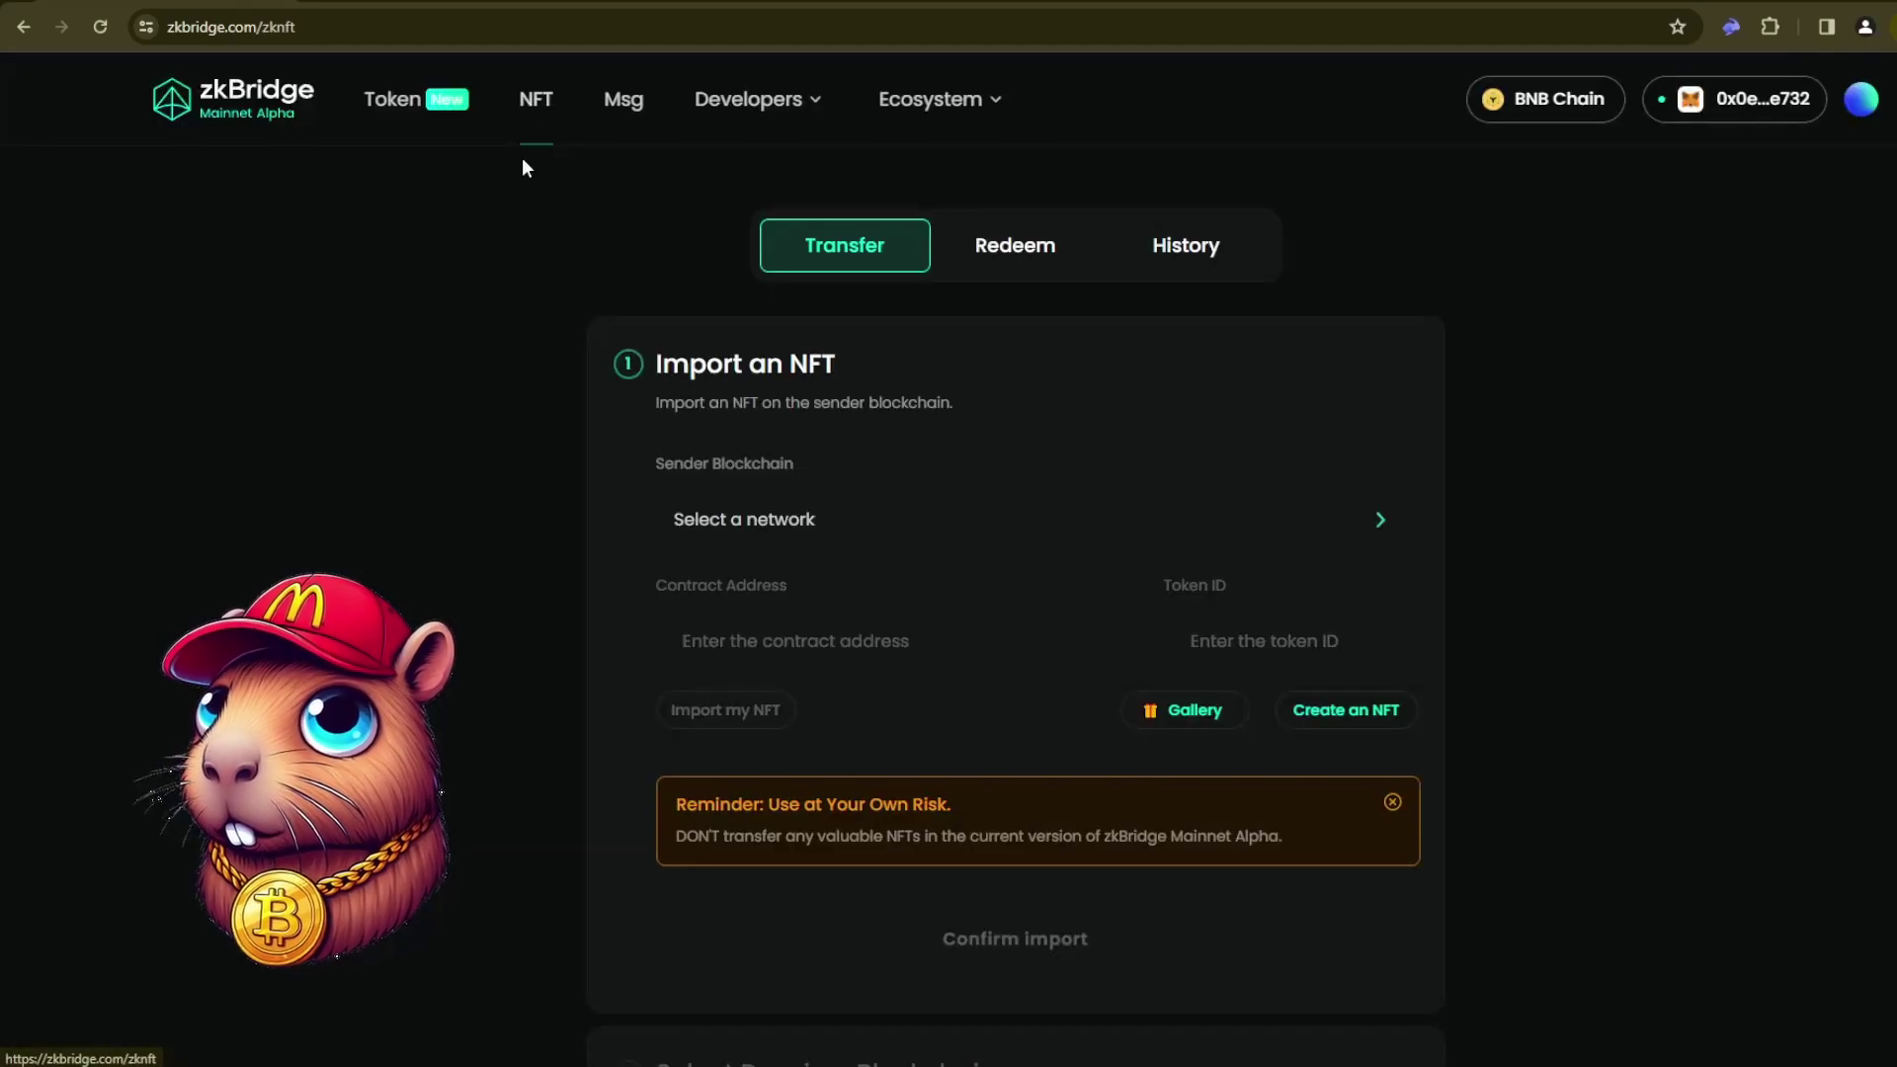
left_click(865, 519)
left_click(843, 665)
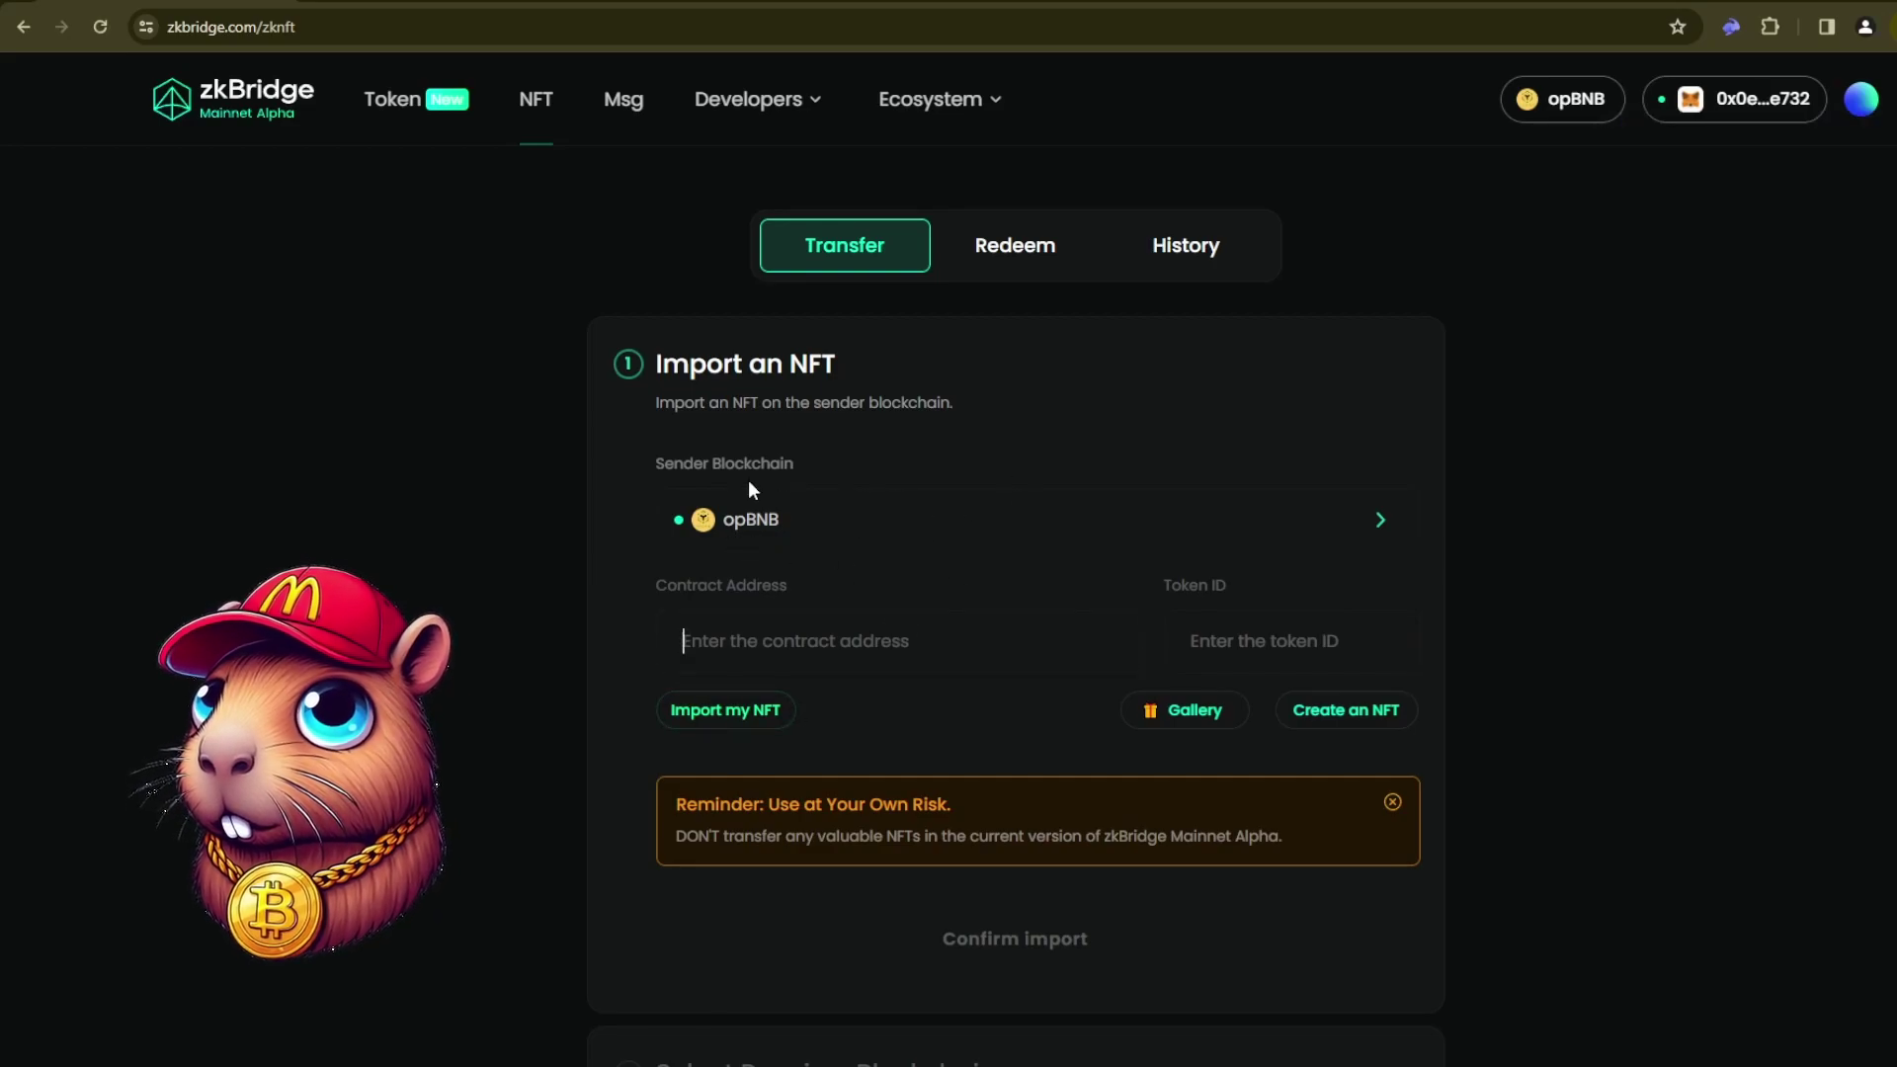
- Import the Bladesoul NFT from the wallet's own NFTs and confirm the import
left_click(753, 713)
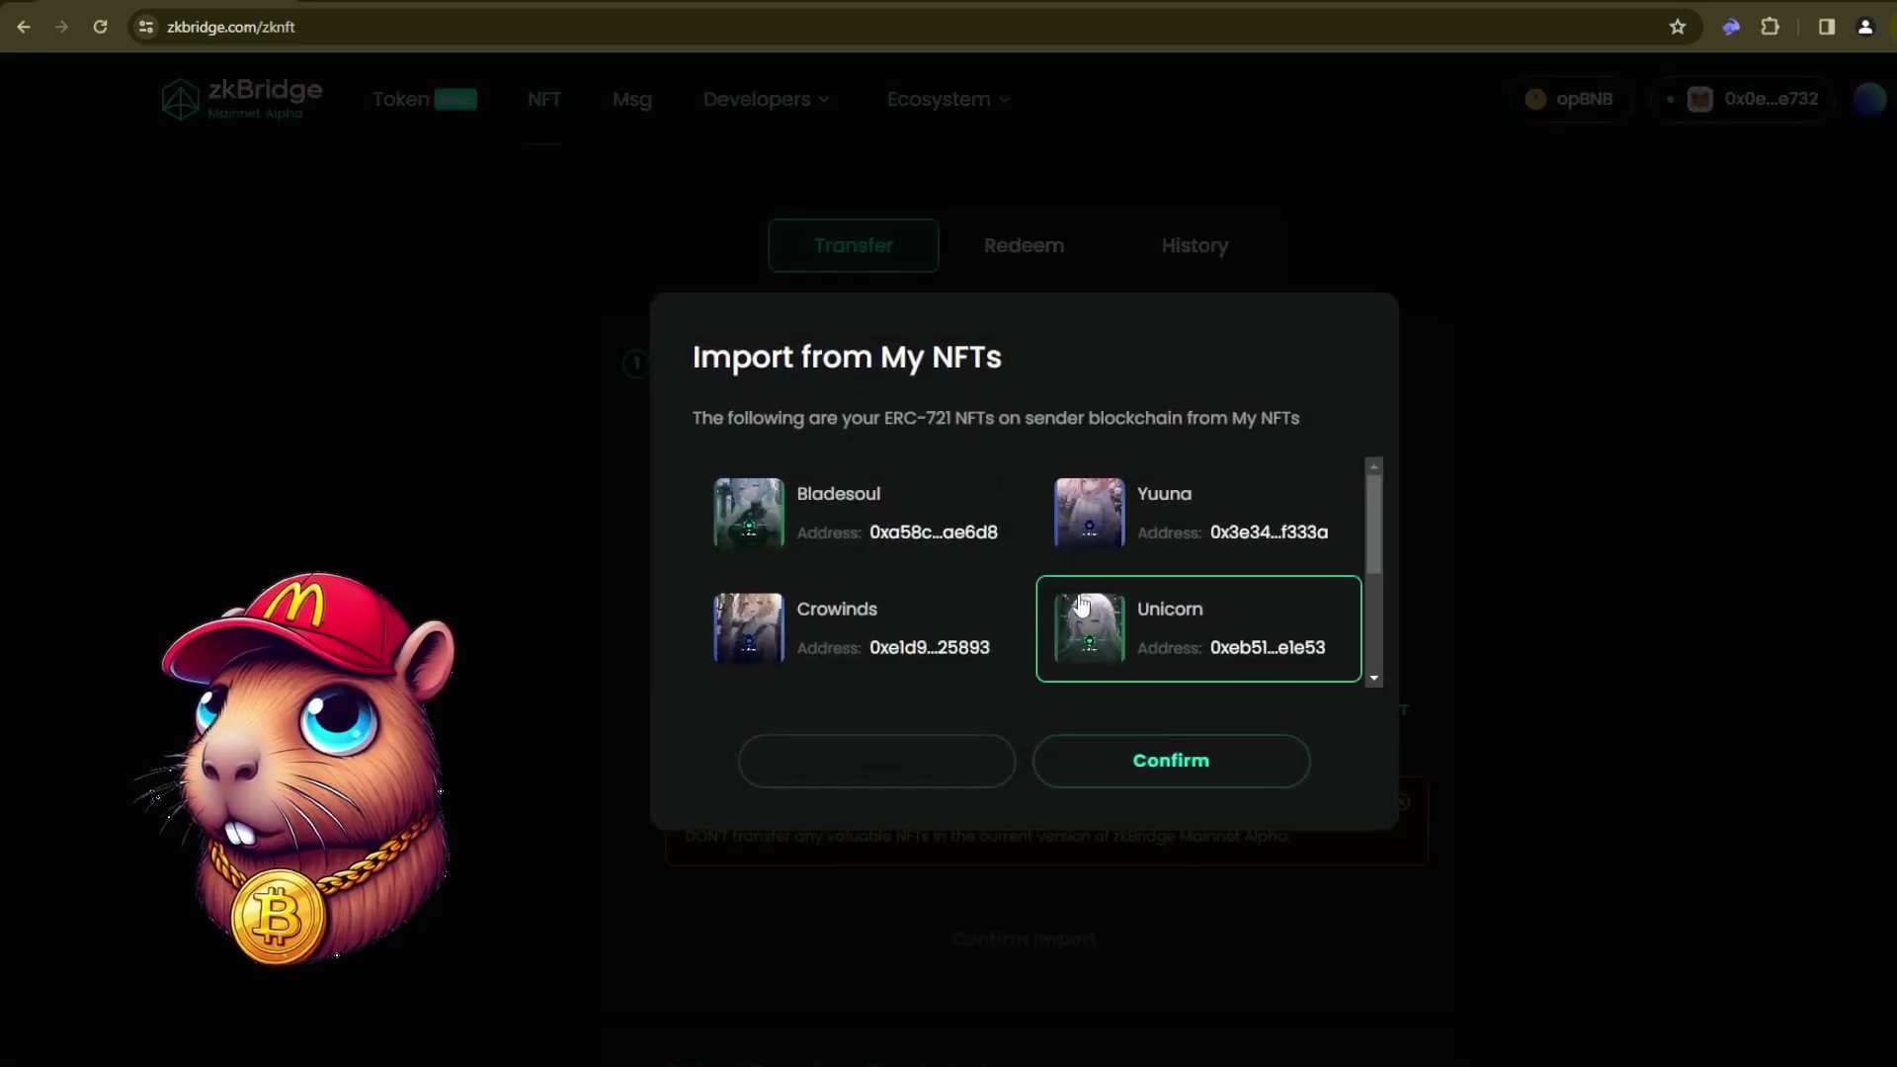
scroll(1063, 652, "down", 5)
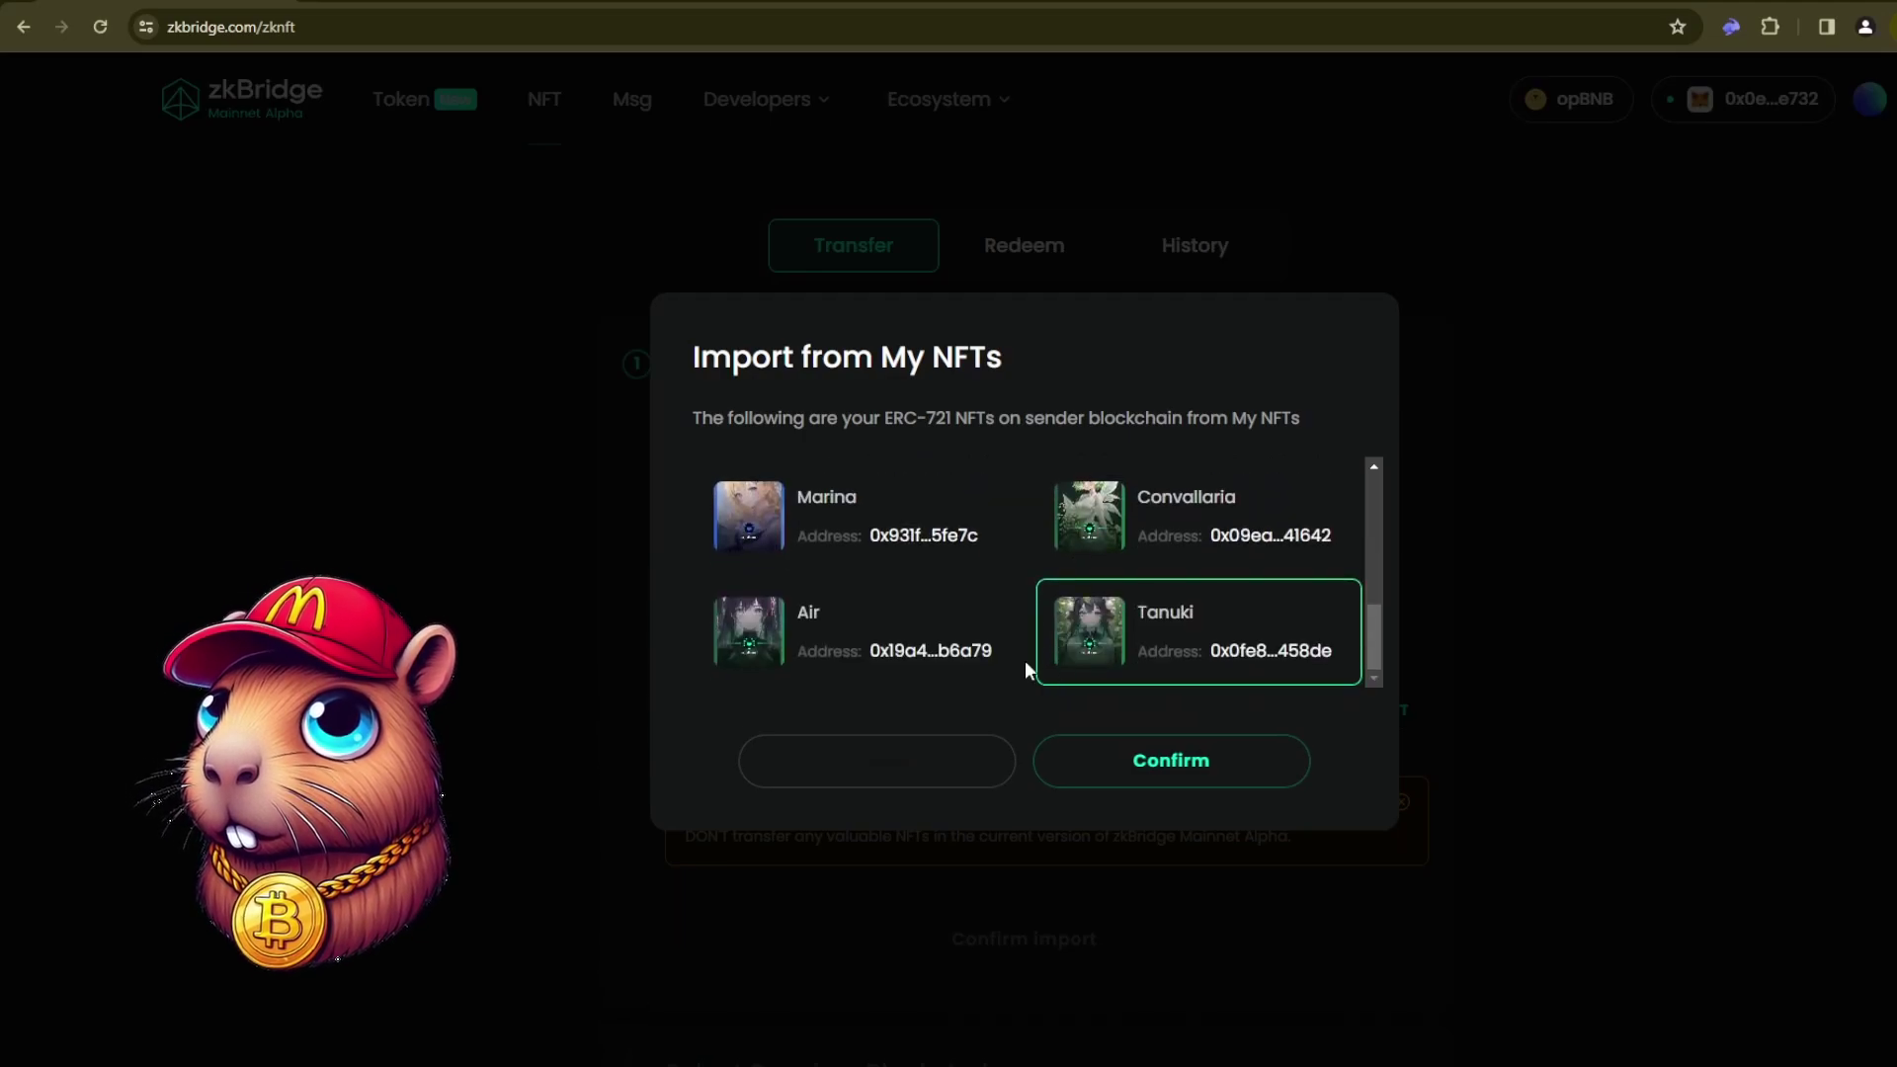
scroll(1033, 660, "up", 5)
left_click(940, 500)
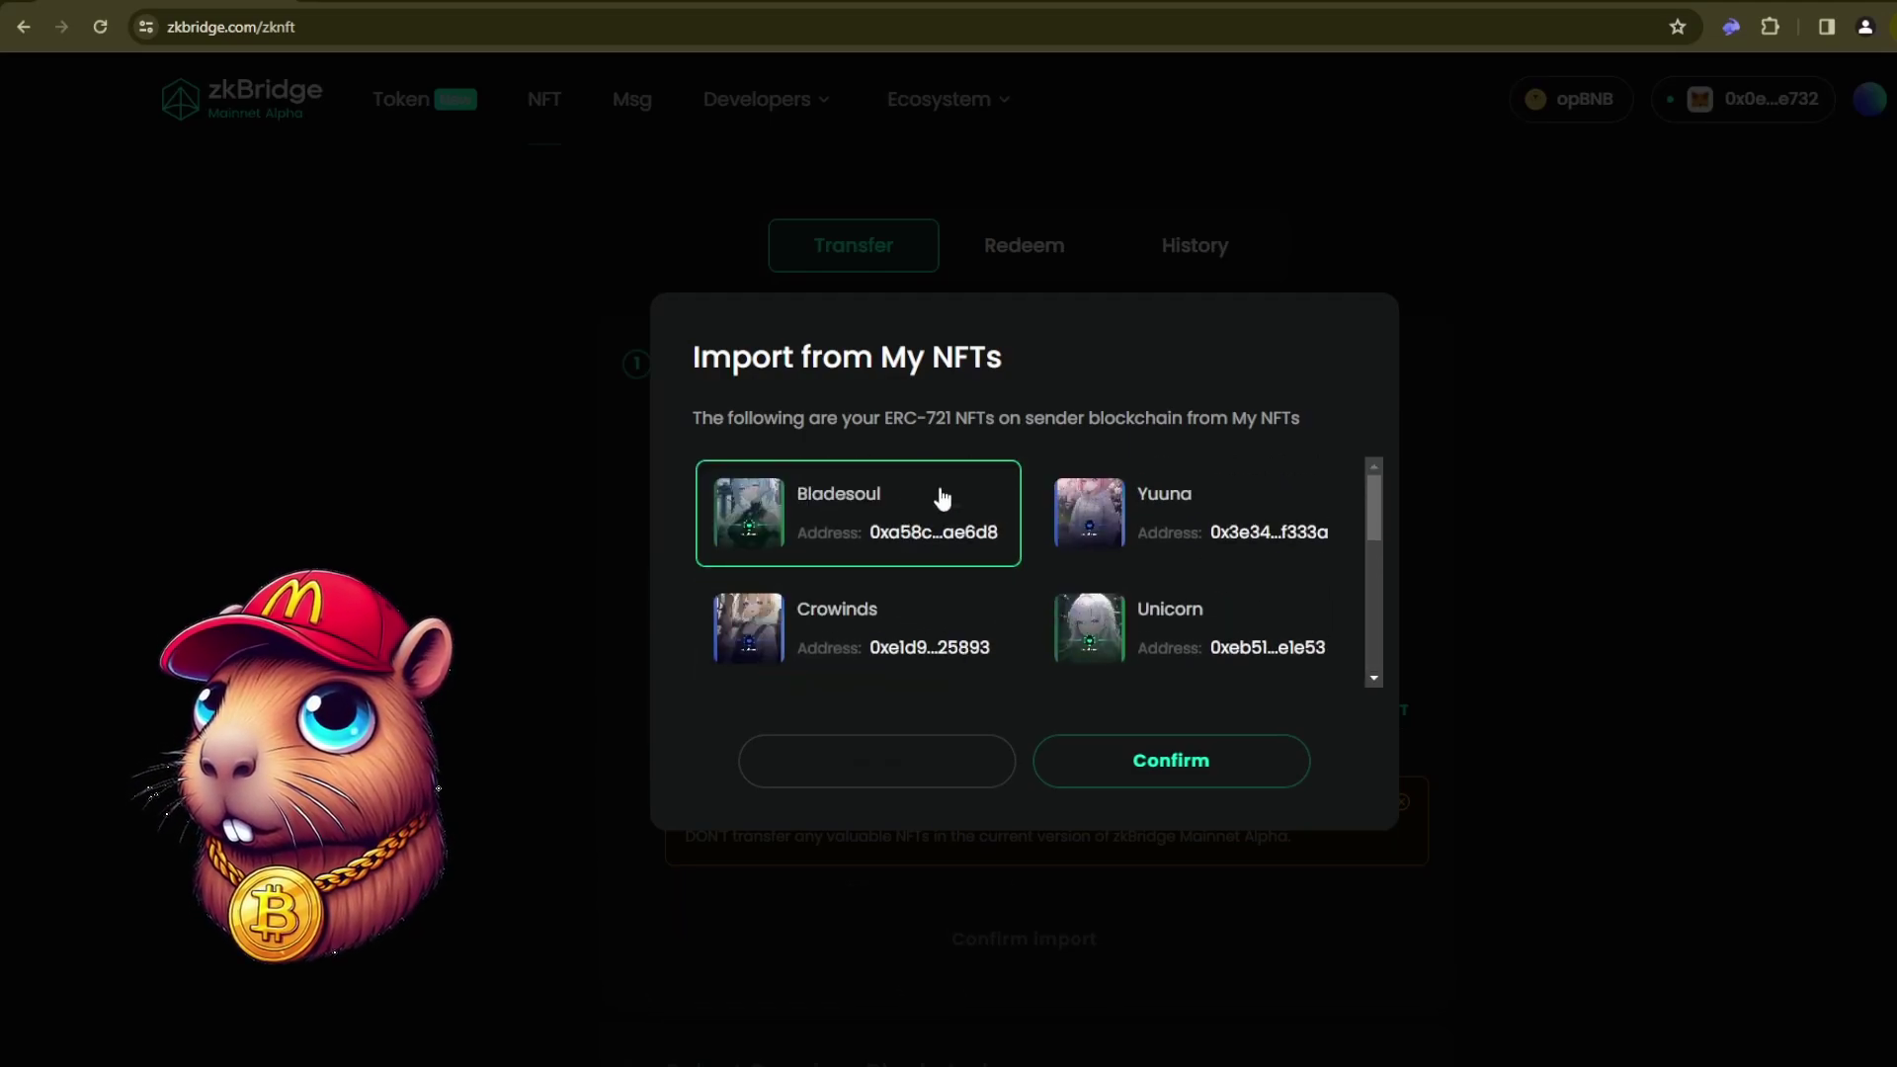
left_click(1173, 775)
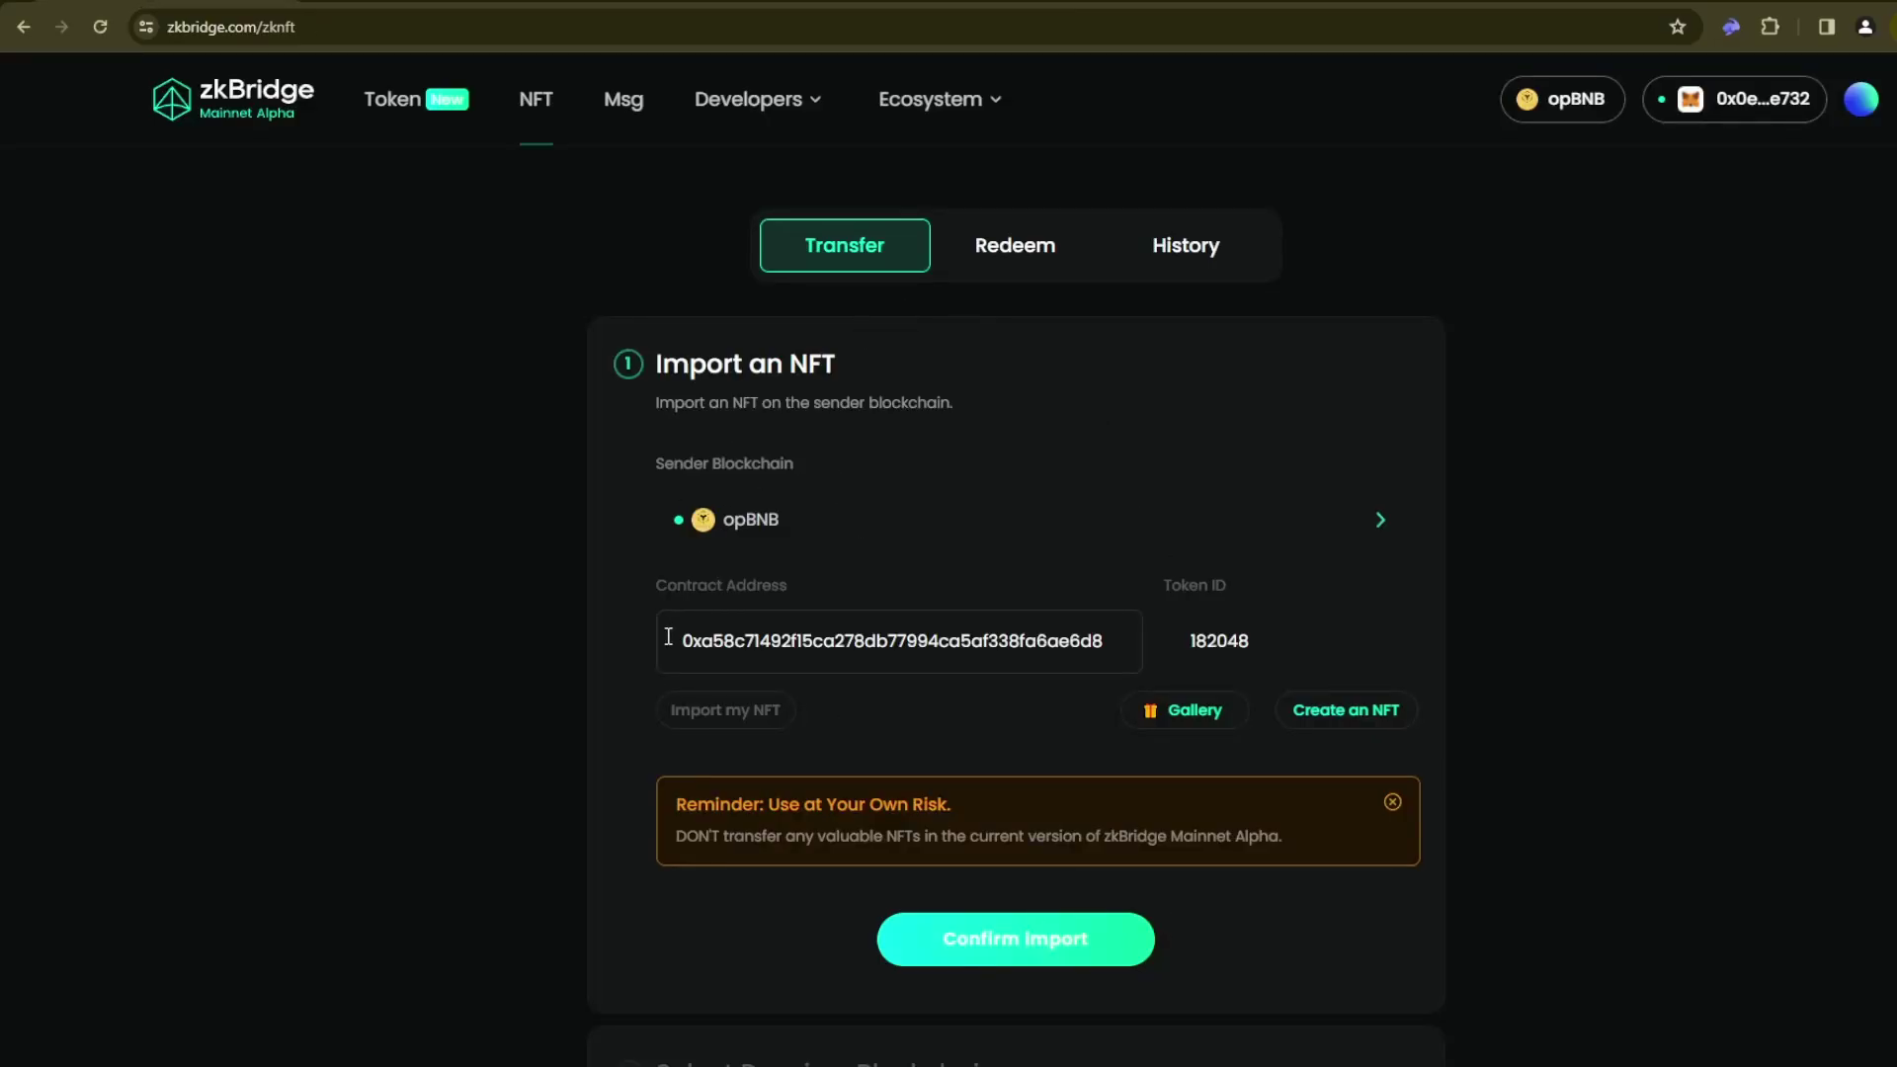
left_click_drag(668, 636, 1131, 636)
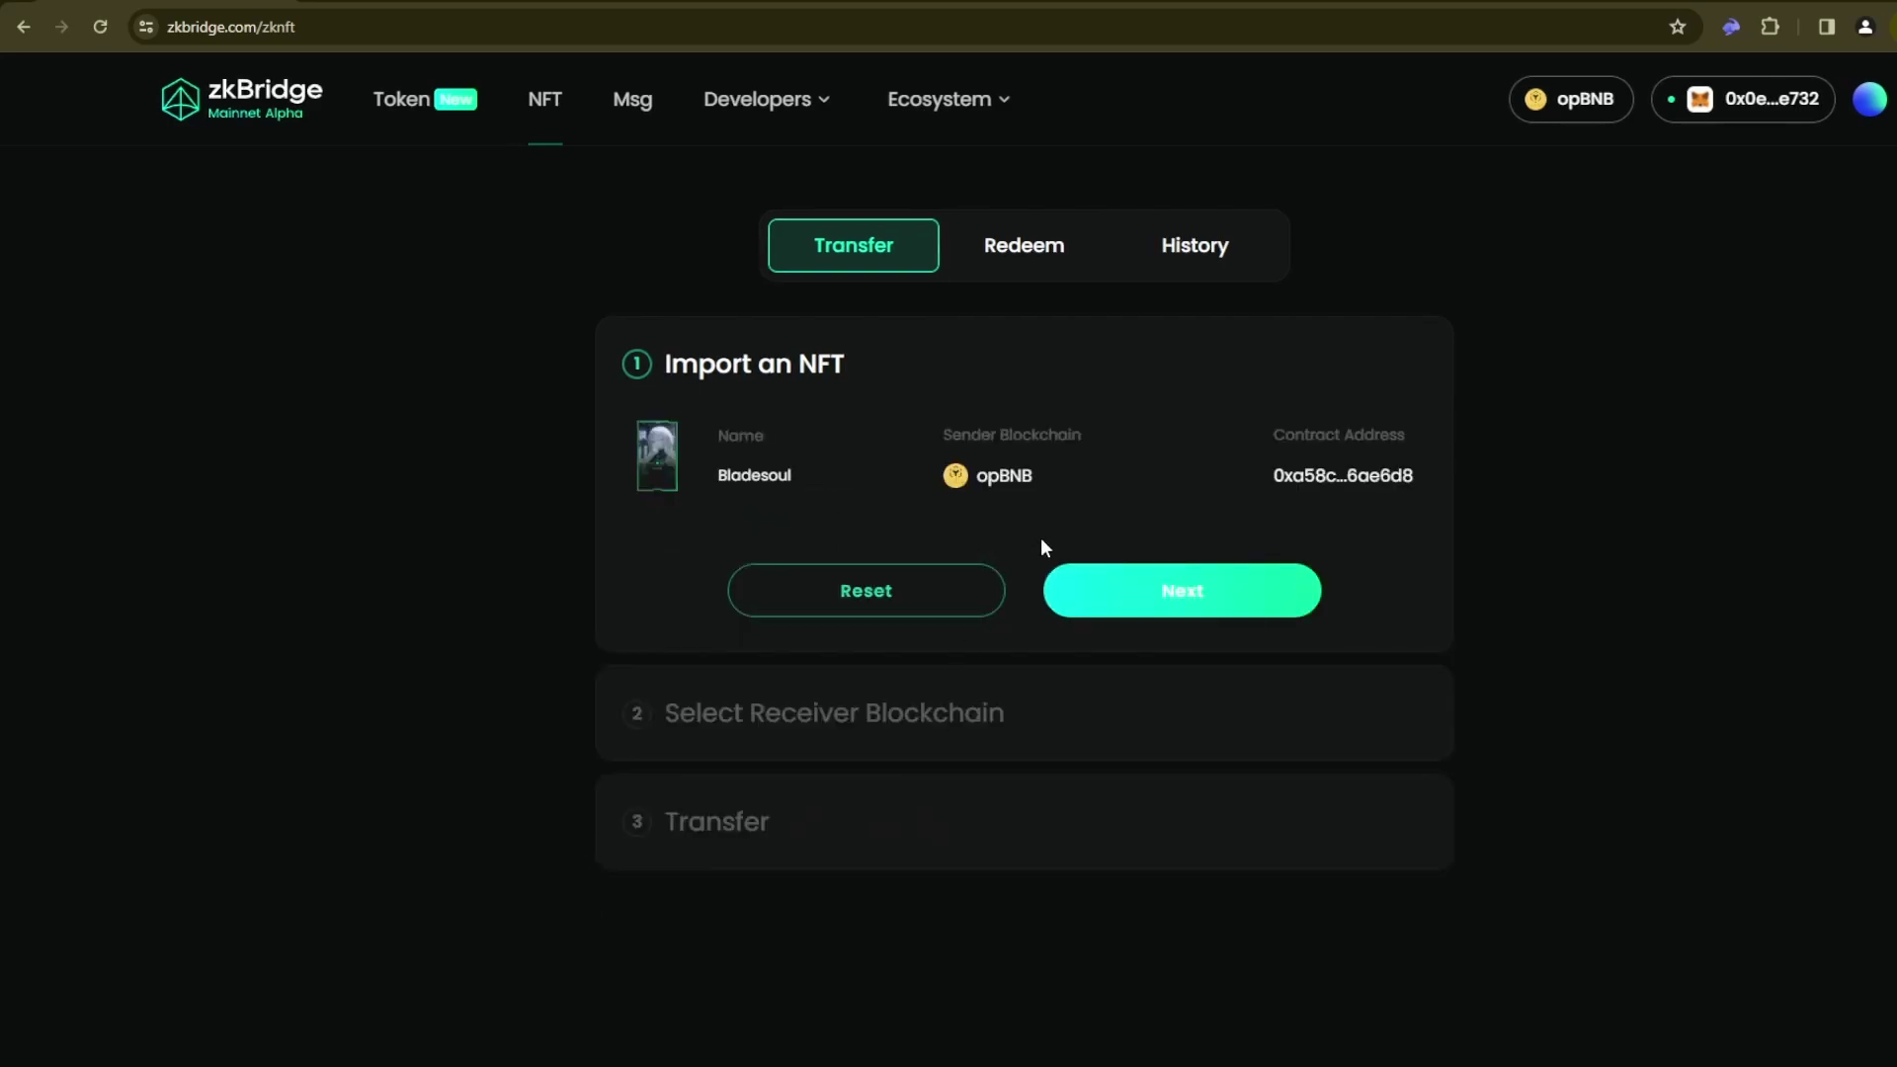
- Proceed to the receiver settings and set Optimism as the receiver blockchain for the Bladesoul NFT
left_click(1146, 589)
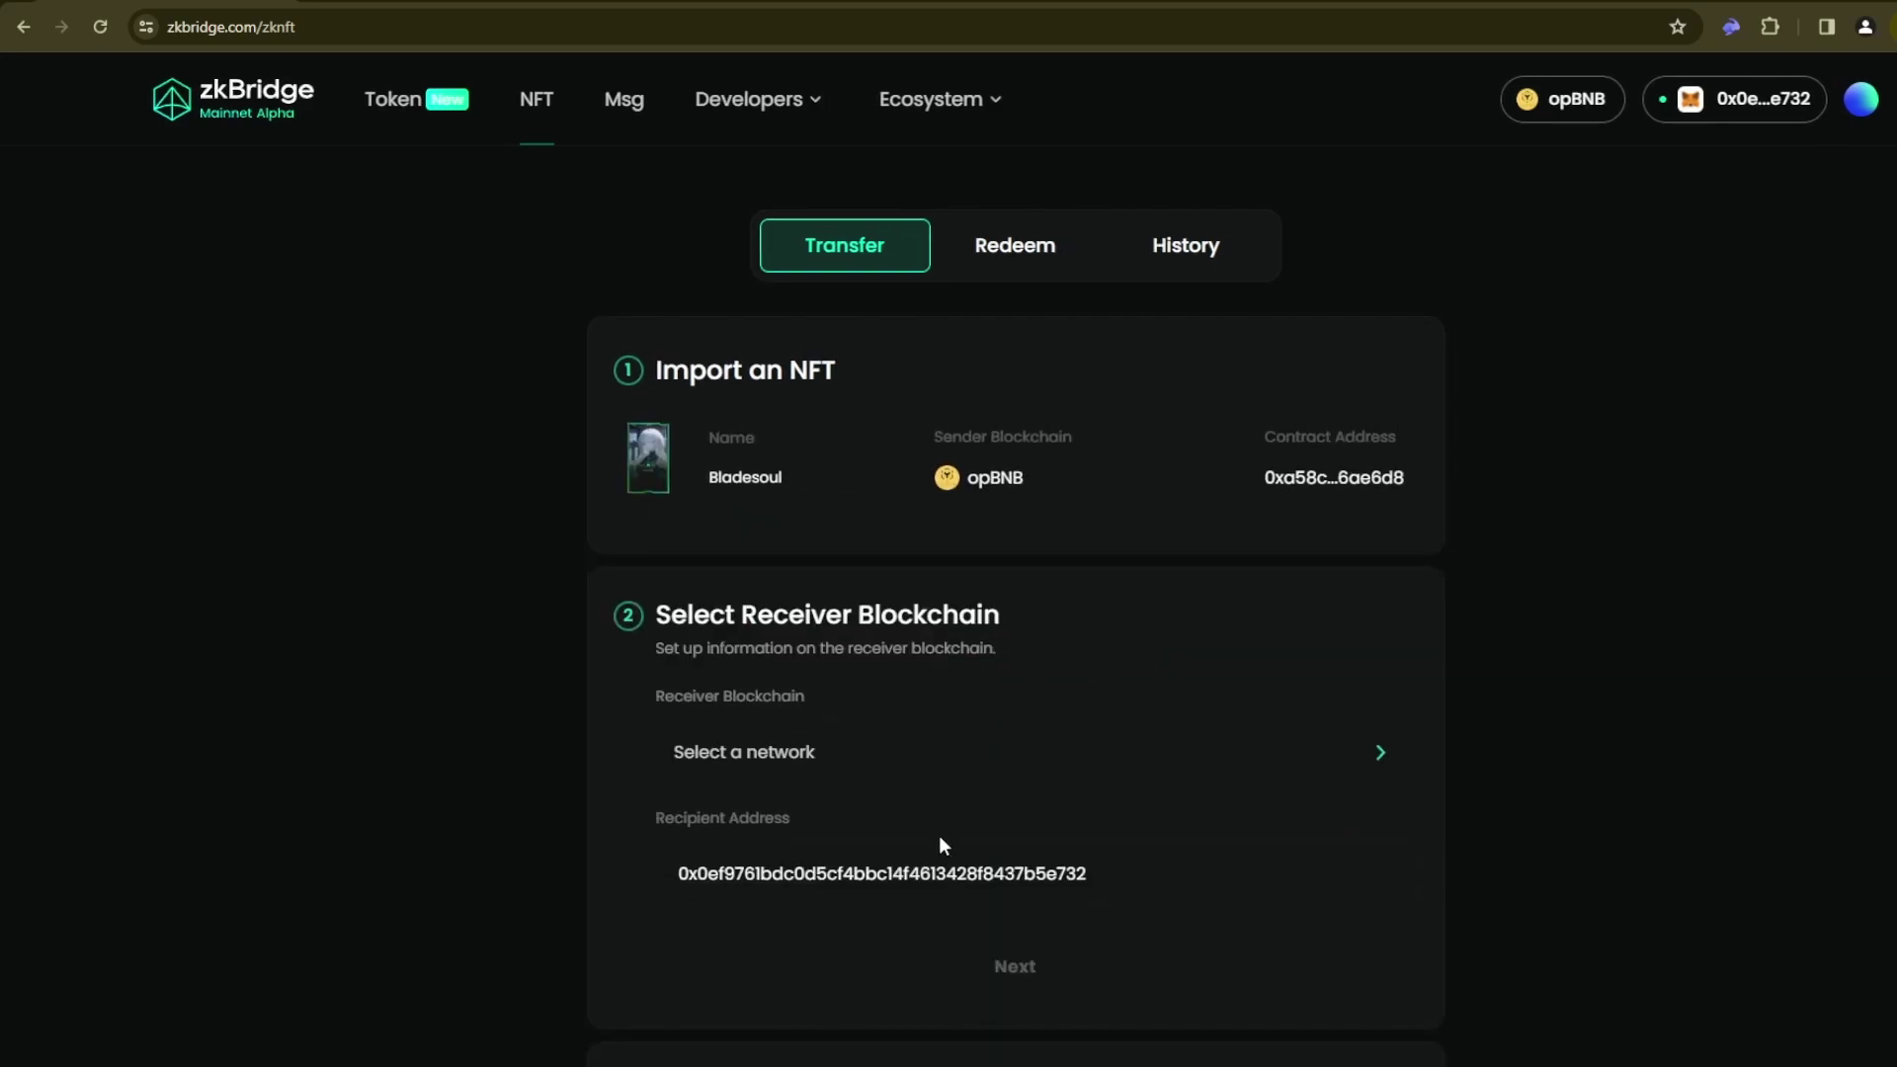
left_click(839, 754)
scroll(909, 642, "down", 1)
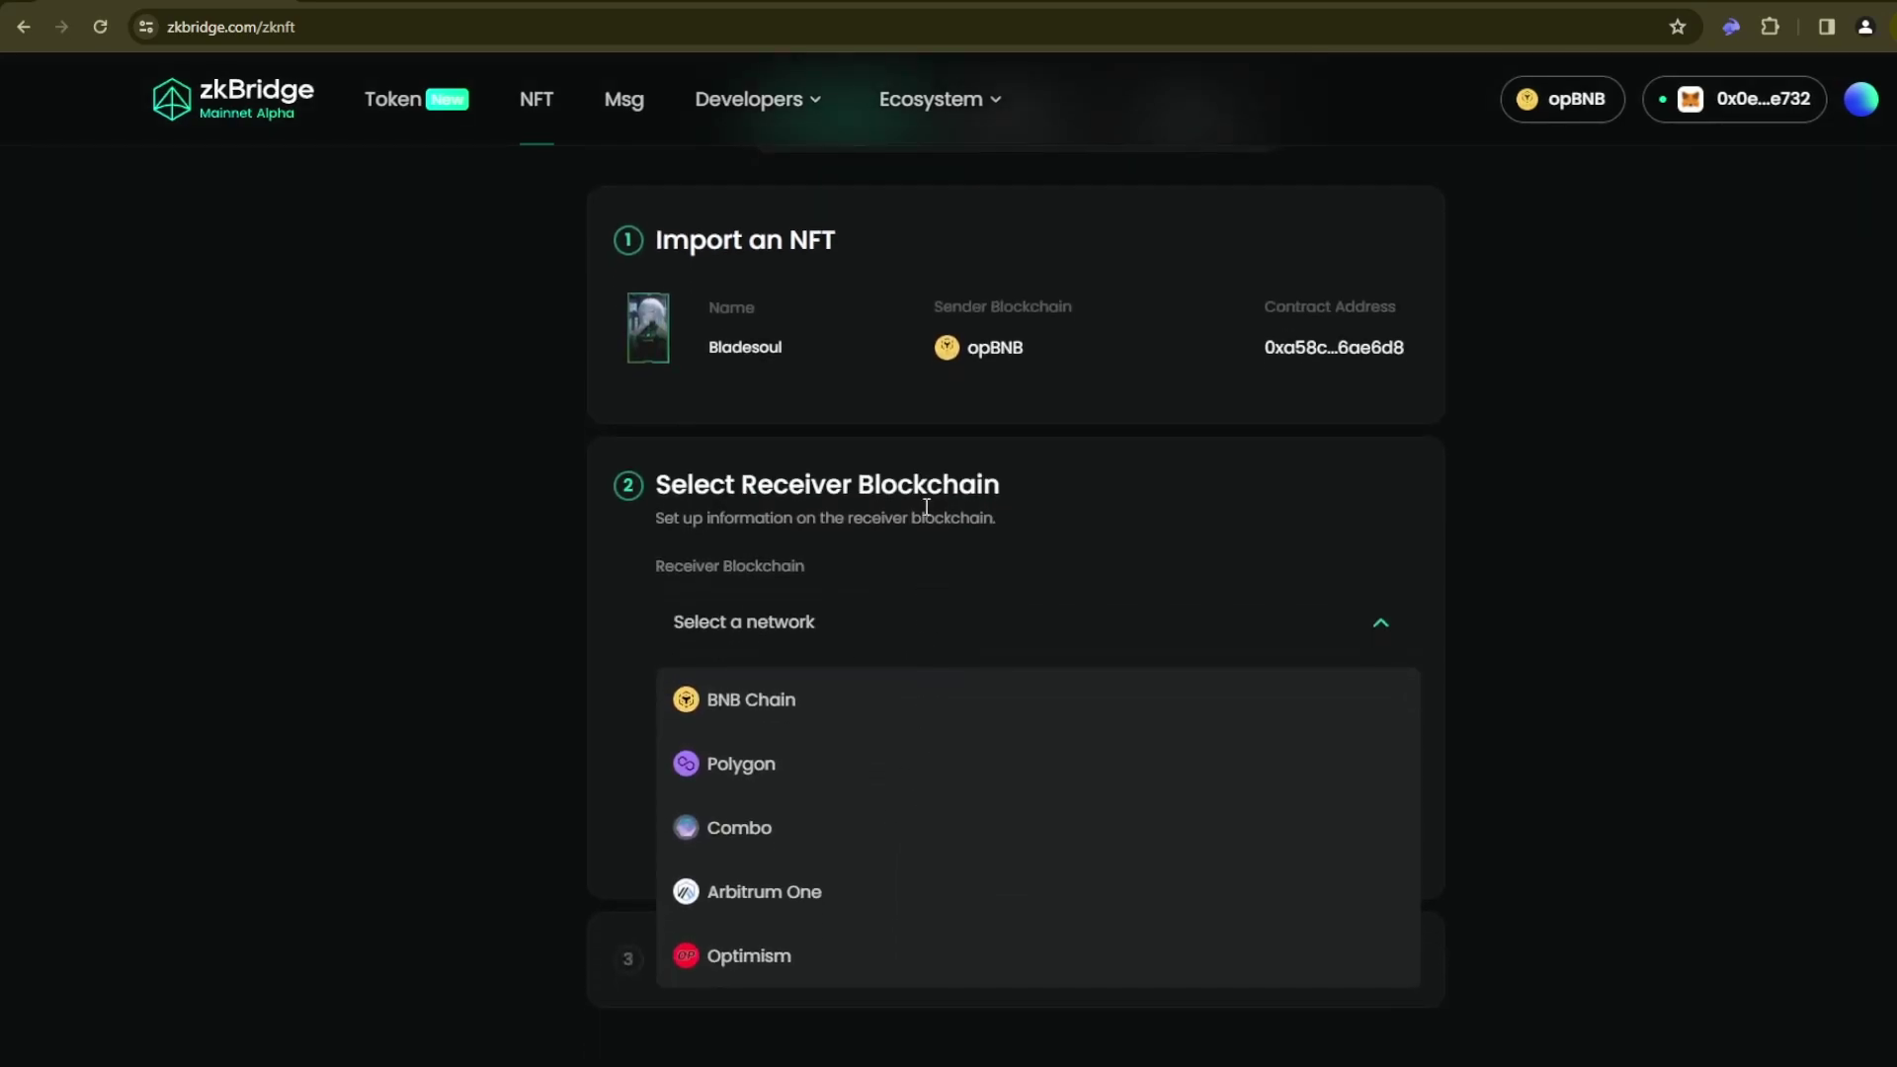
left_click(788, 957)
left_click(934, 842)
- Request approval for the Bladesoul NFT, review the gas fee and authorize it in the wallet
left_click(857, 879)
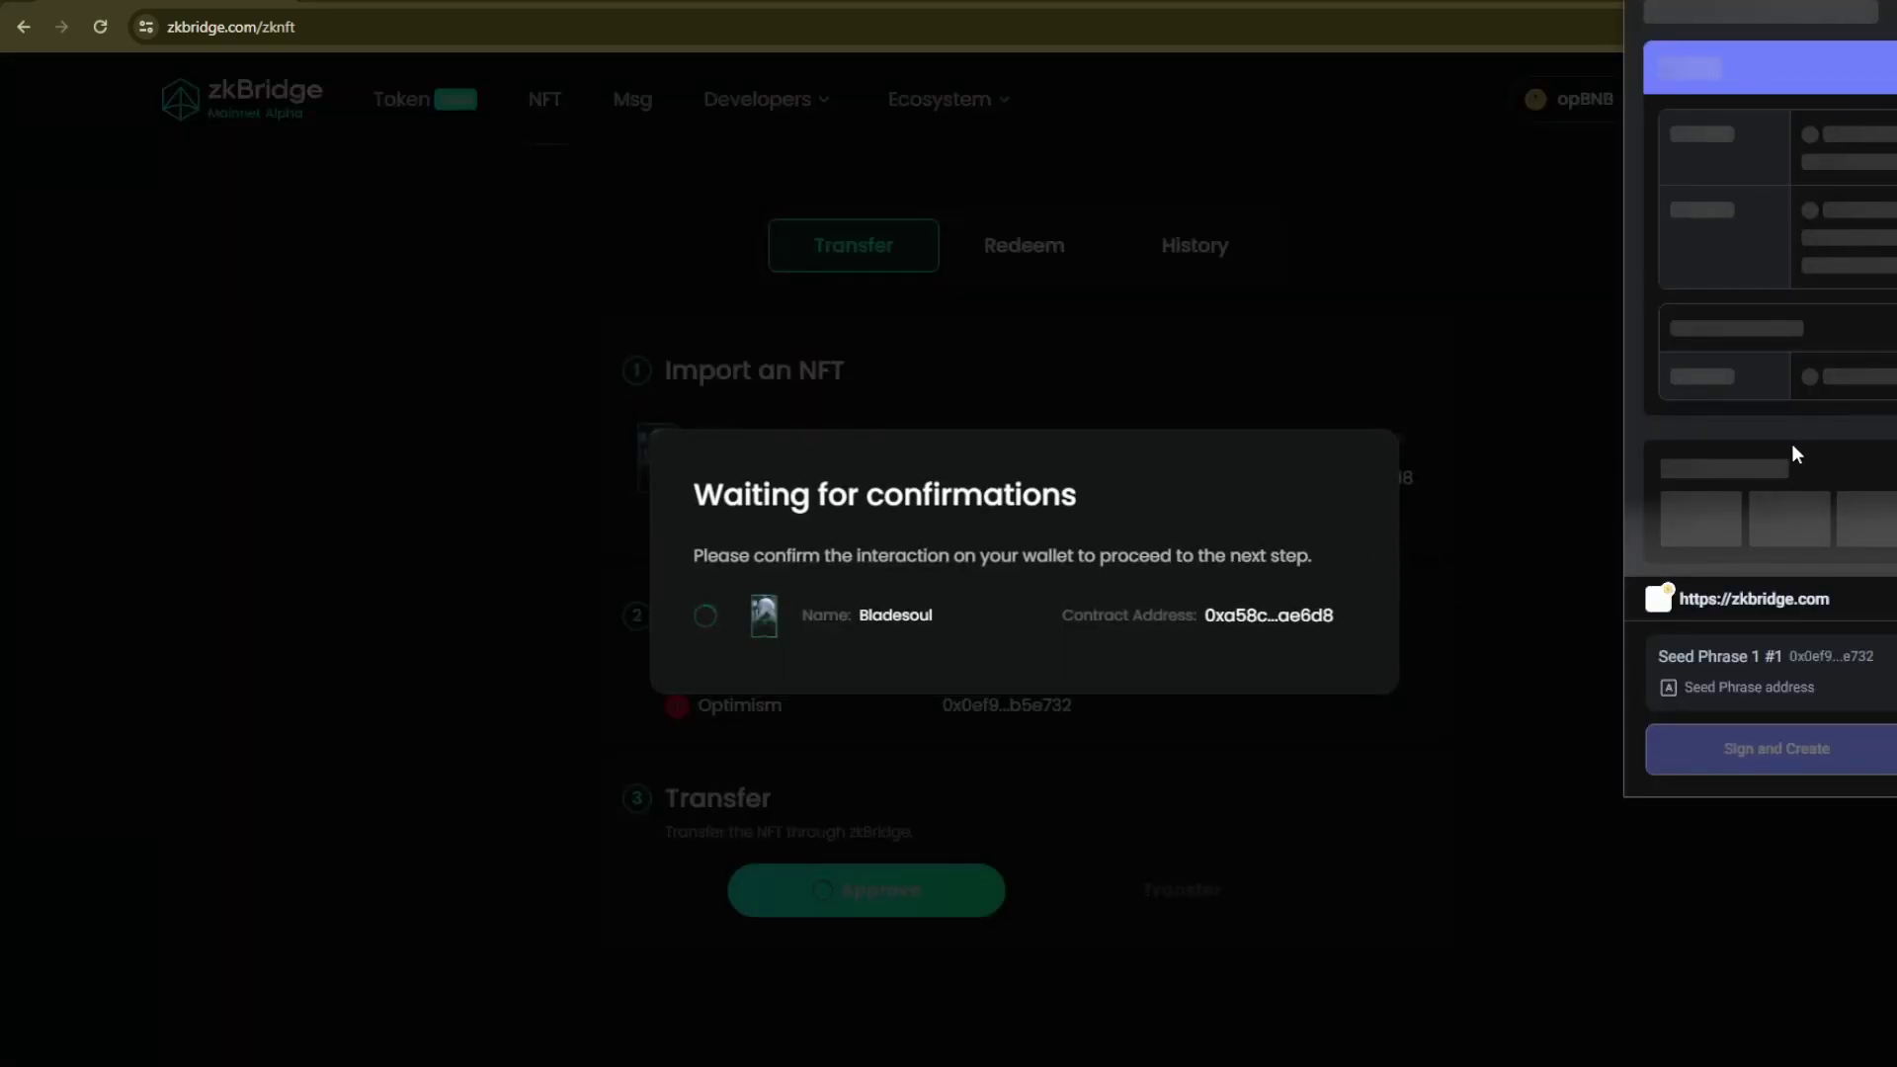
scroll(1793, 442, "down", 2)
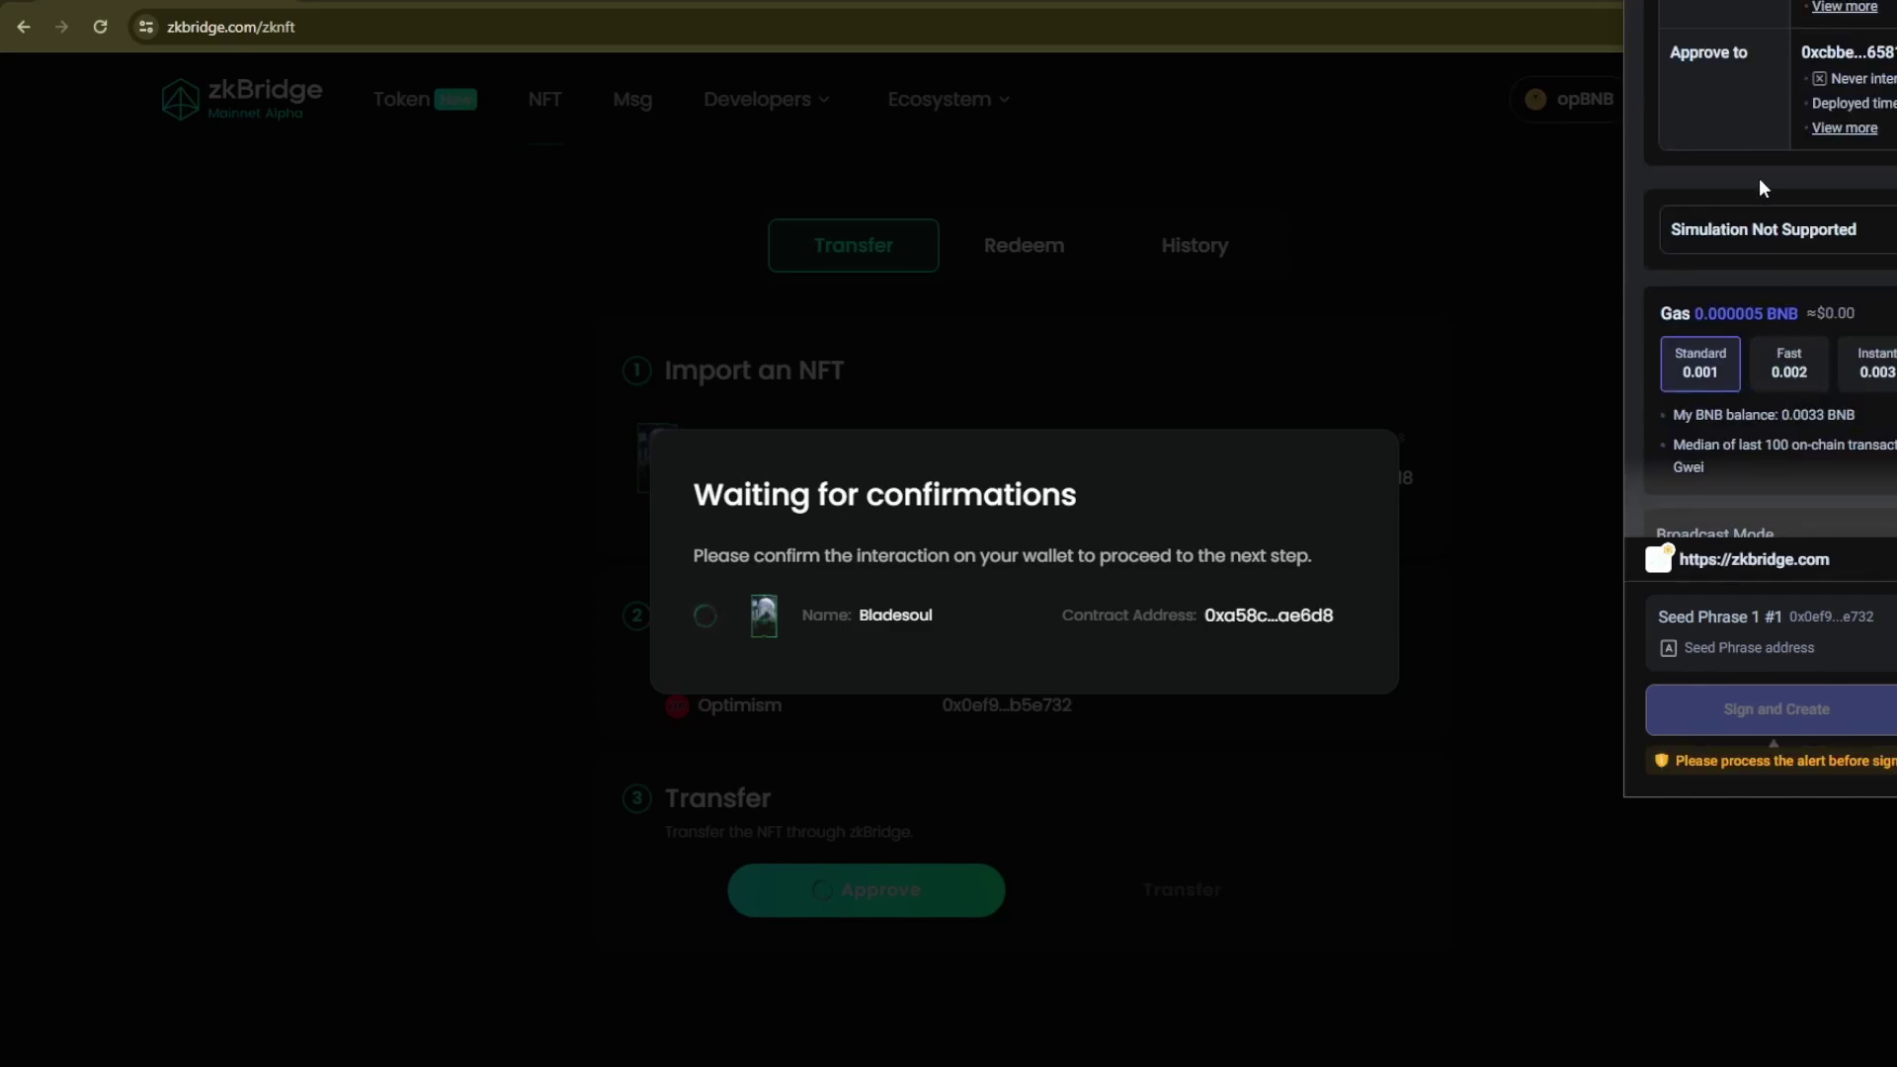
scroll(1672, 419, "up", 2)
left_click_drag(1694, 419, 1794, 421)
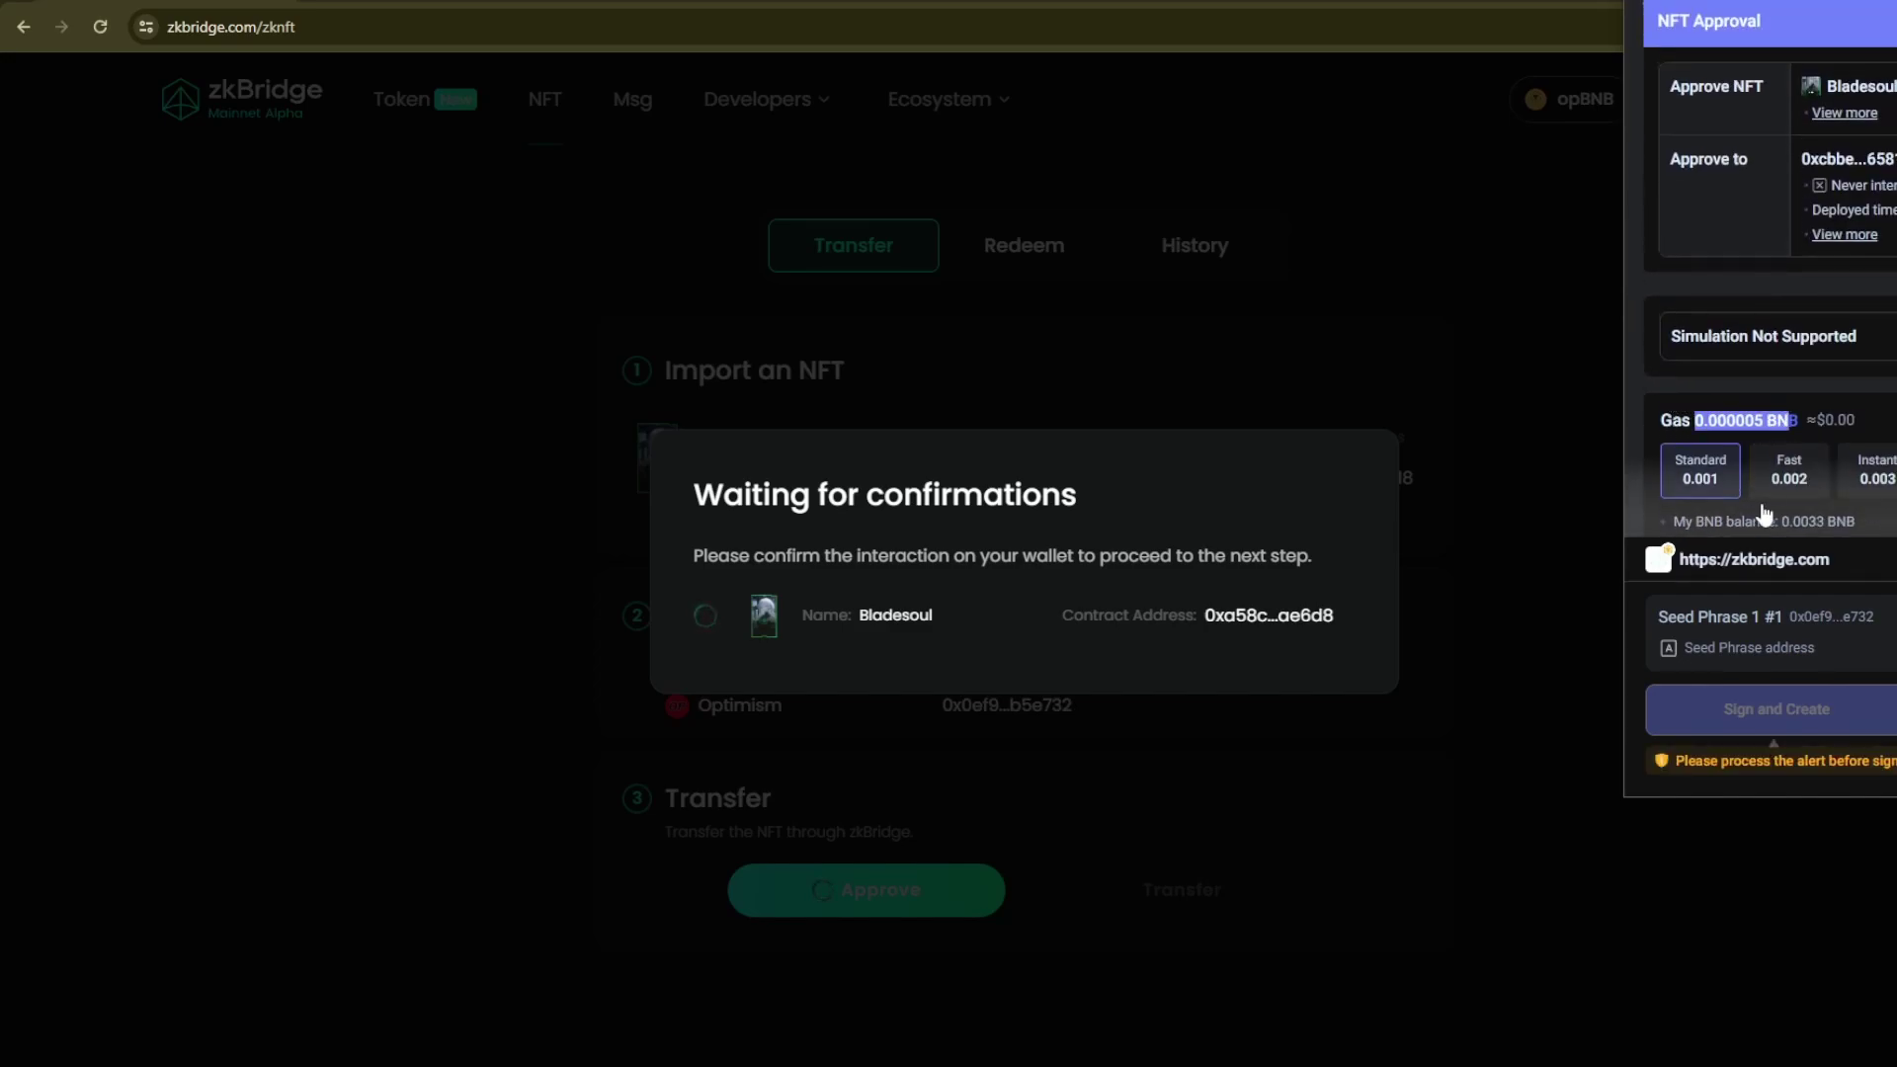
left_click(1601, 768)
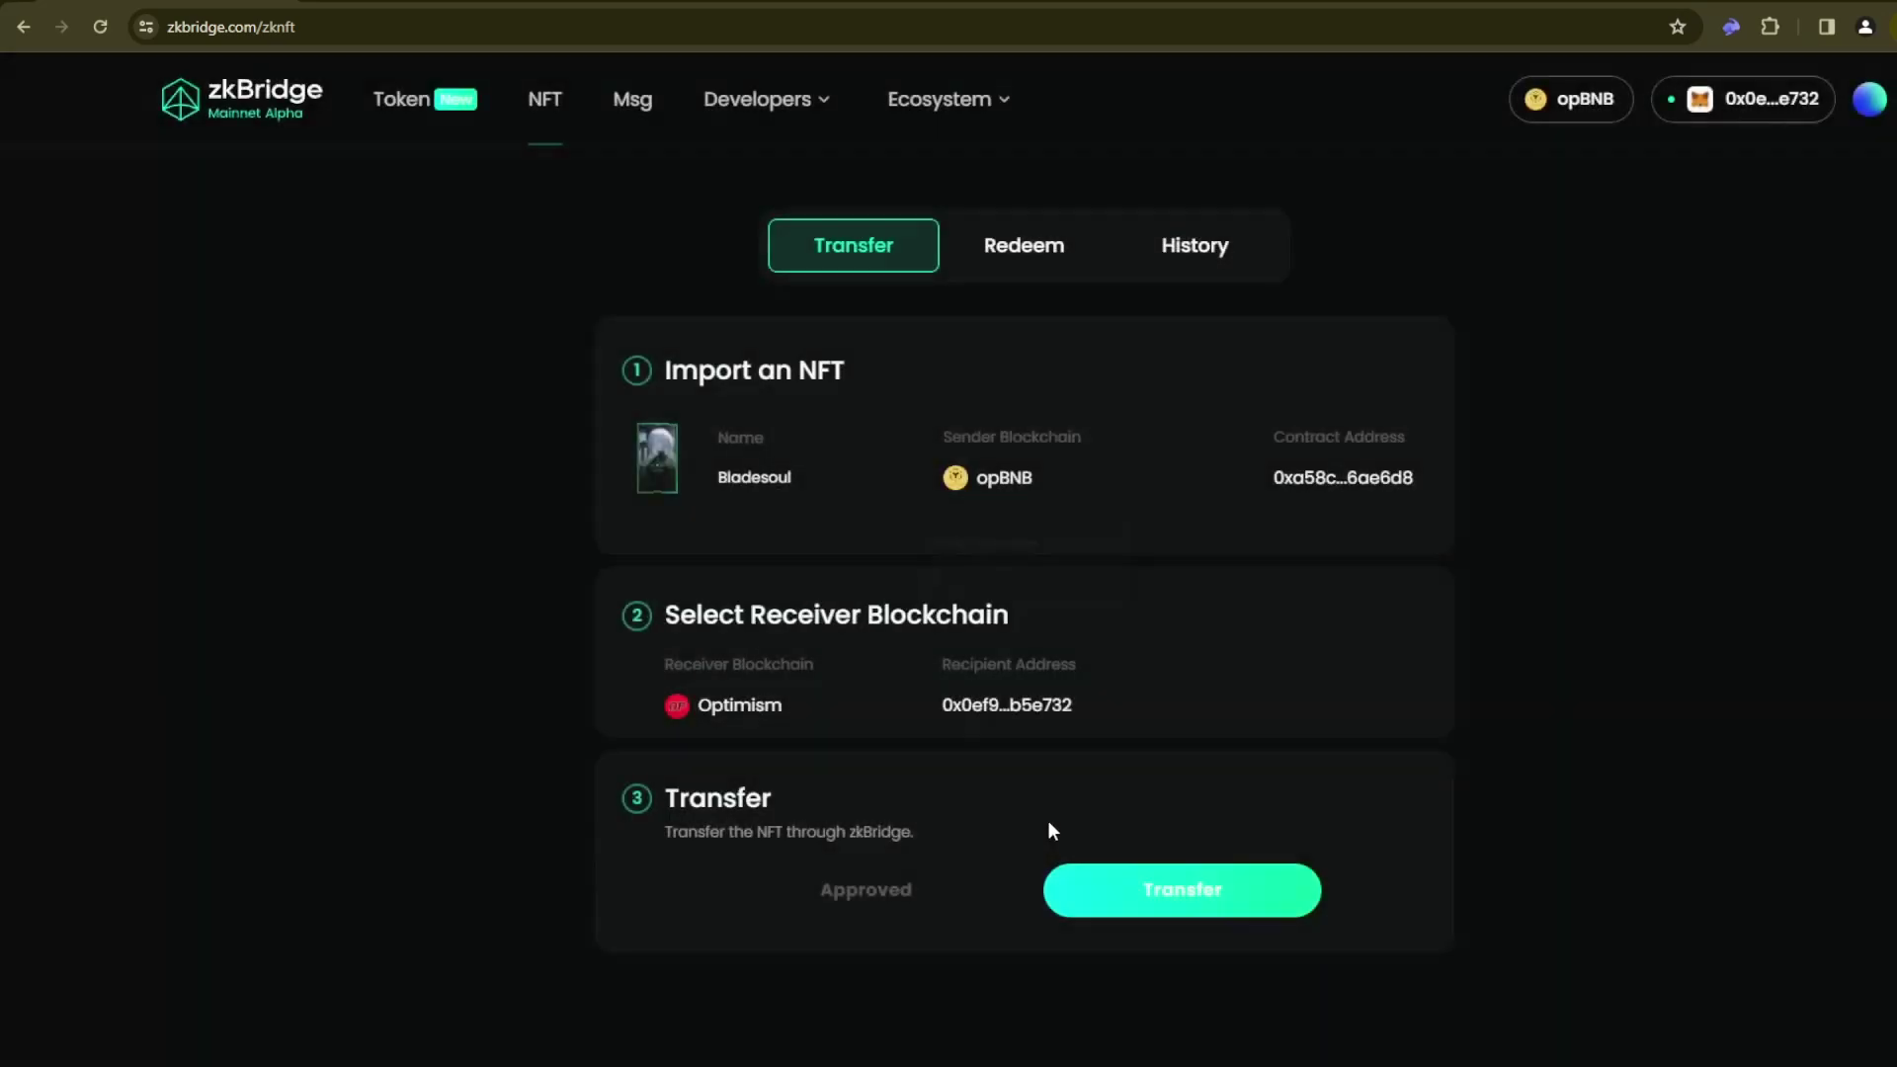
- Transfer the Bladesoul NFT from opBNB to Optimism, checking the BNB fee and signing the transaction in the wallet
left_click(1087, 889)
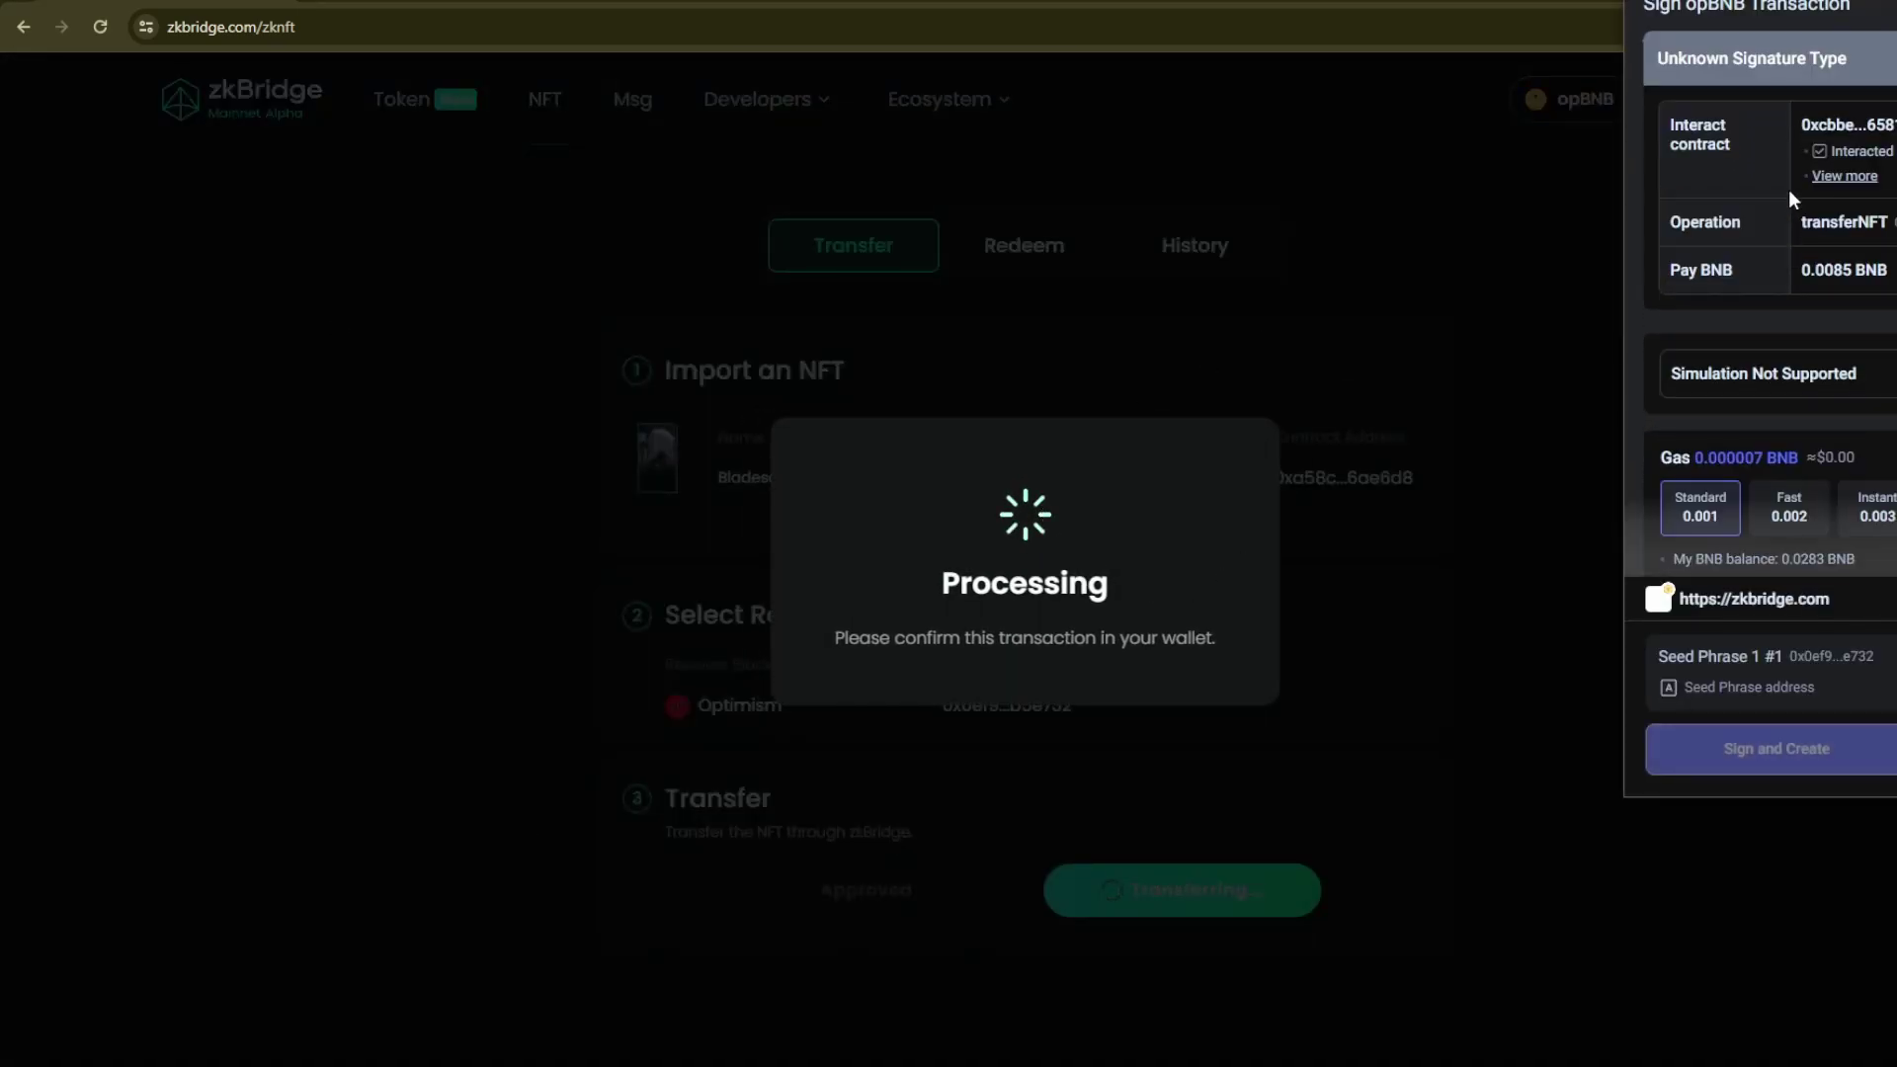
scroll(1779, 256, "down", 2)
left_click_drag(1801, 166, 1854, 166)
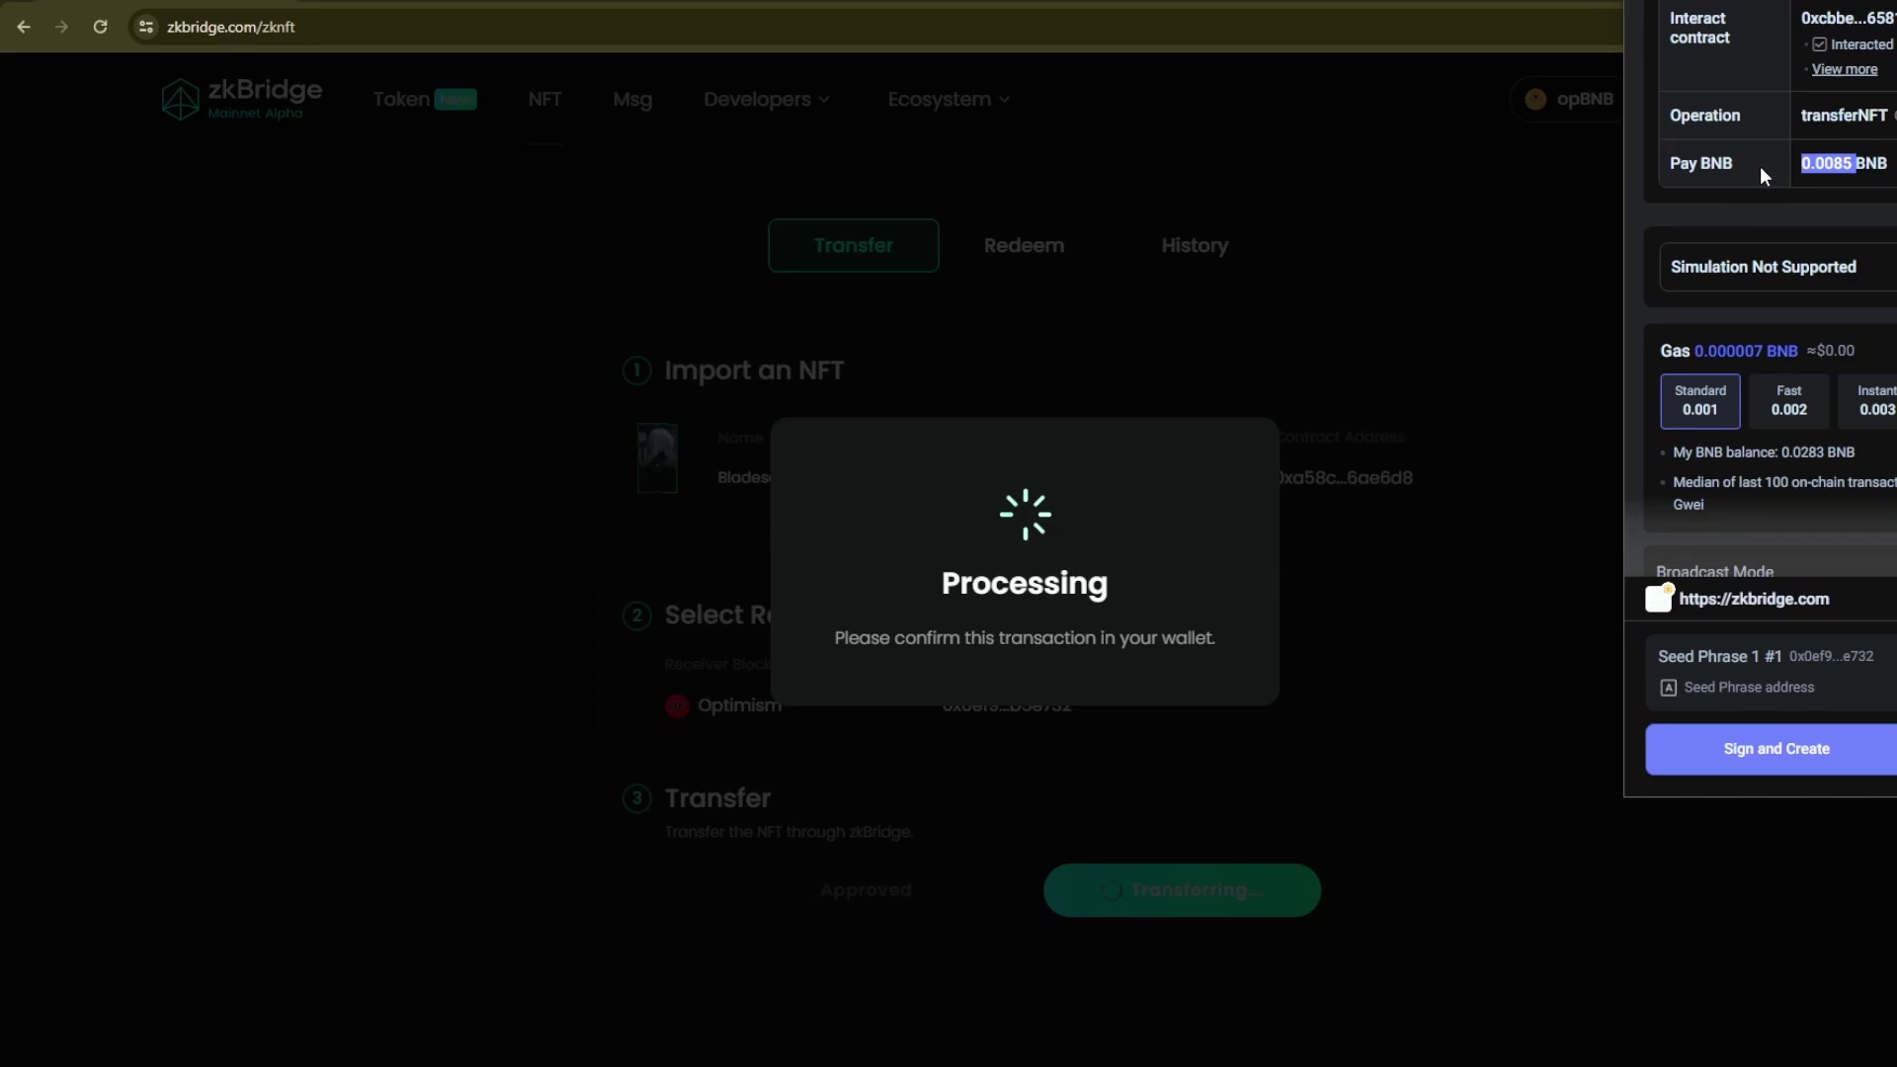
left_click(1734, 749)
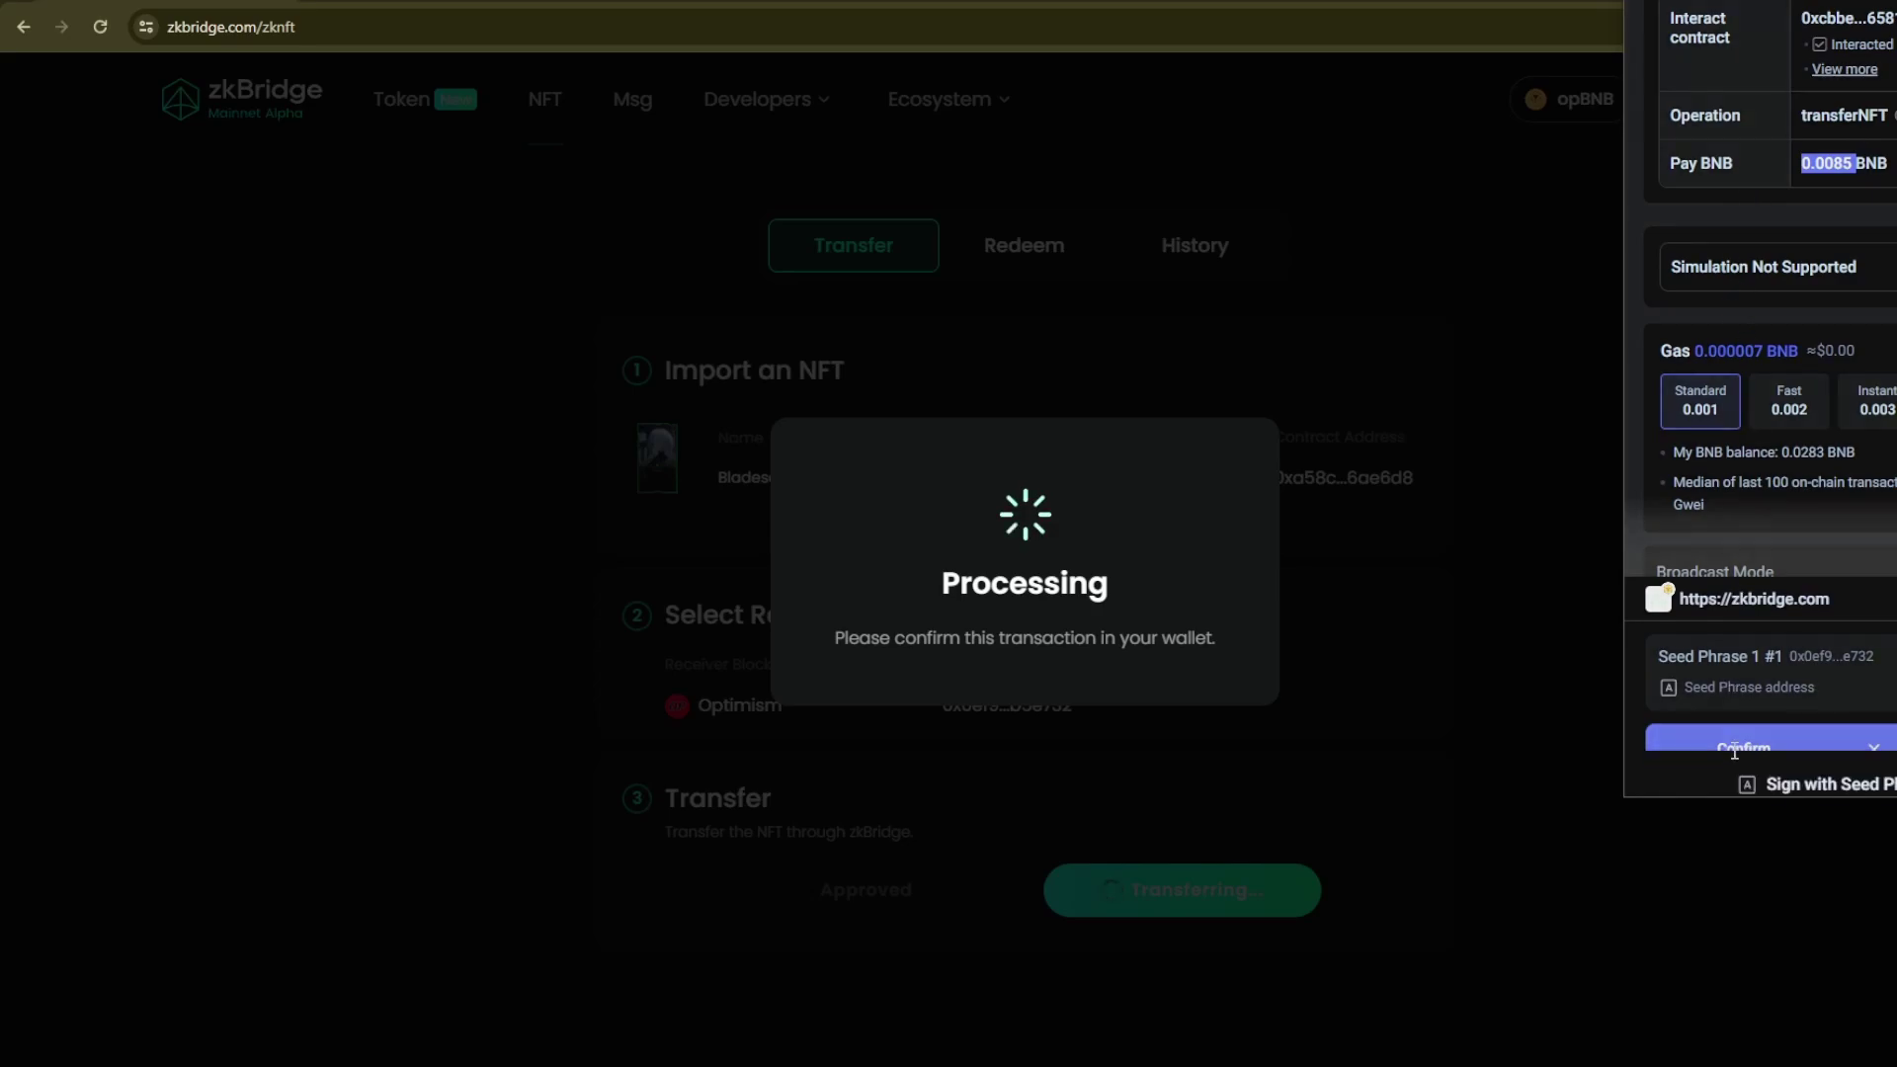
left_click(1737, 751)
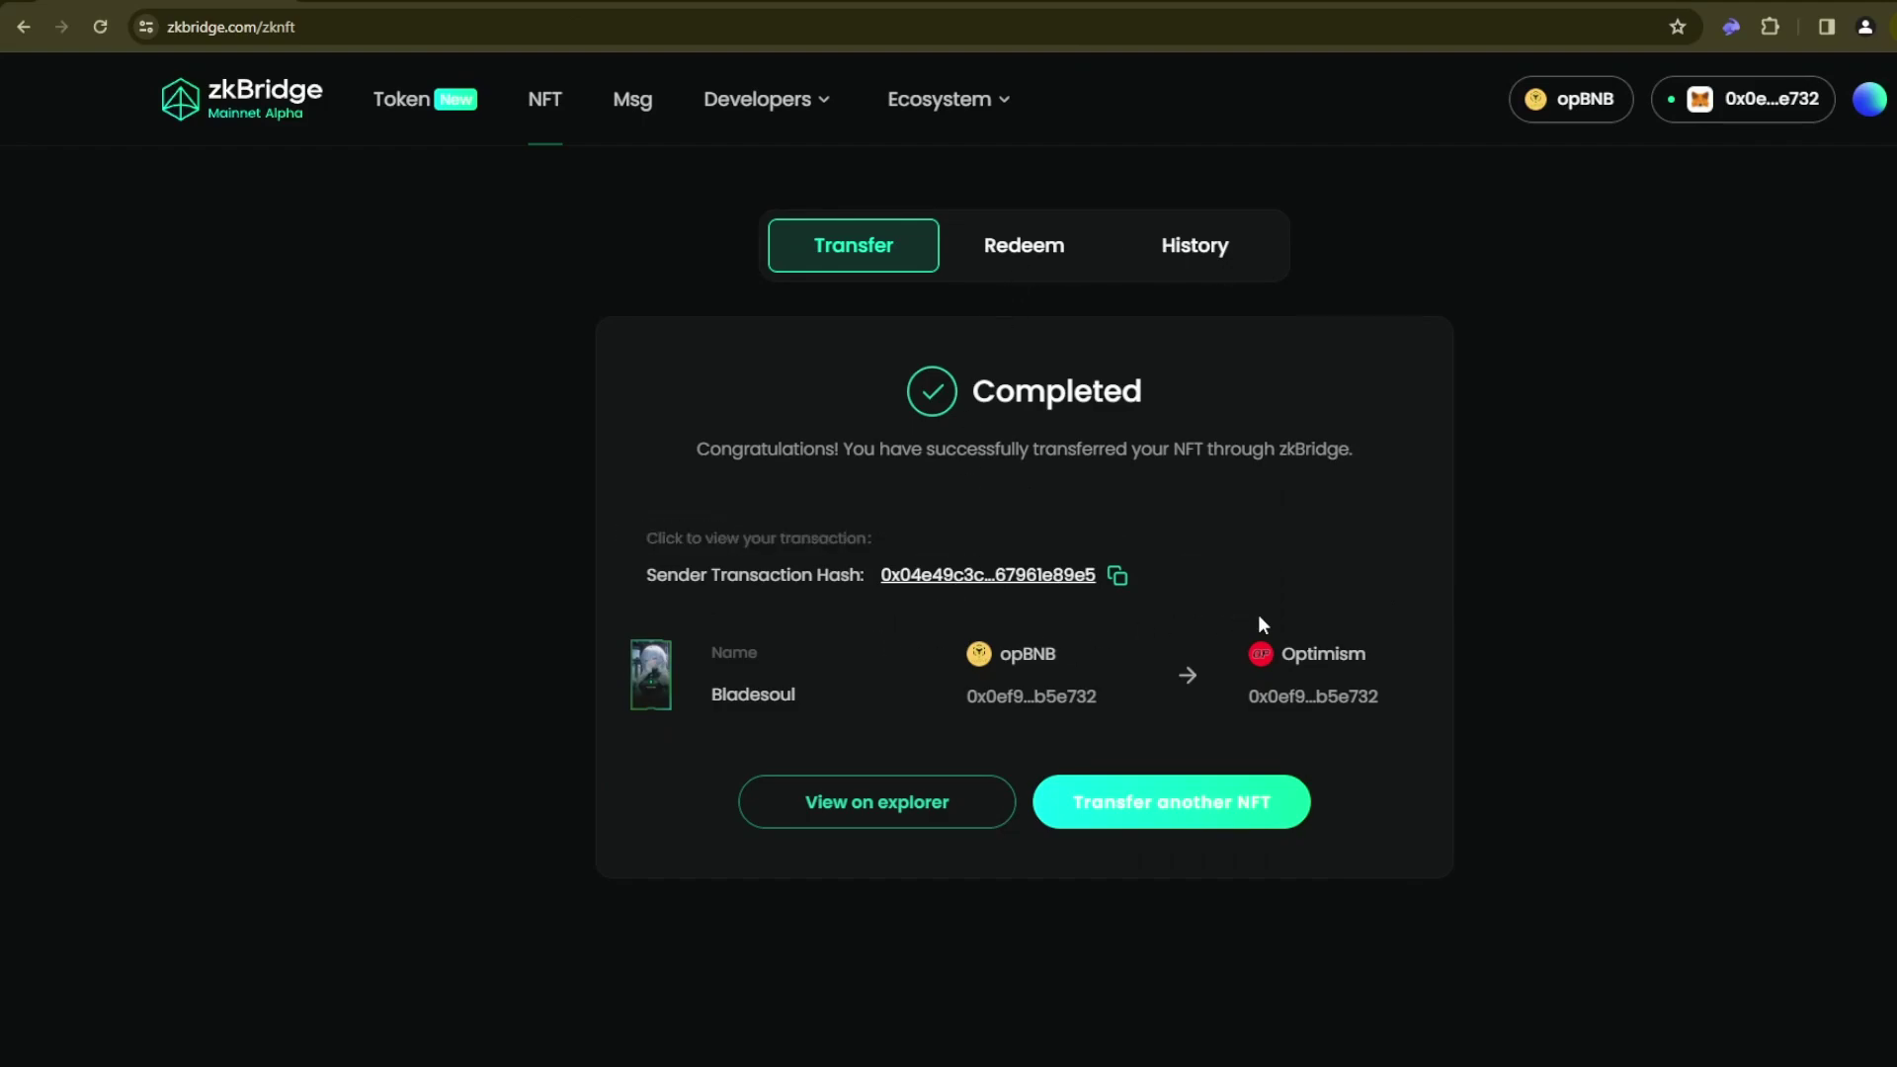
- Look through several pages of the NFT transfer history and return to the transfer view
left_click(1215, 252)
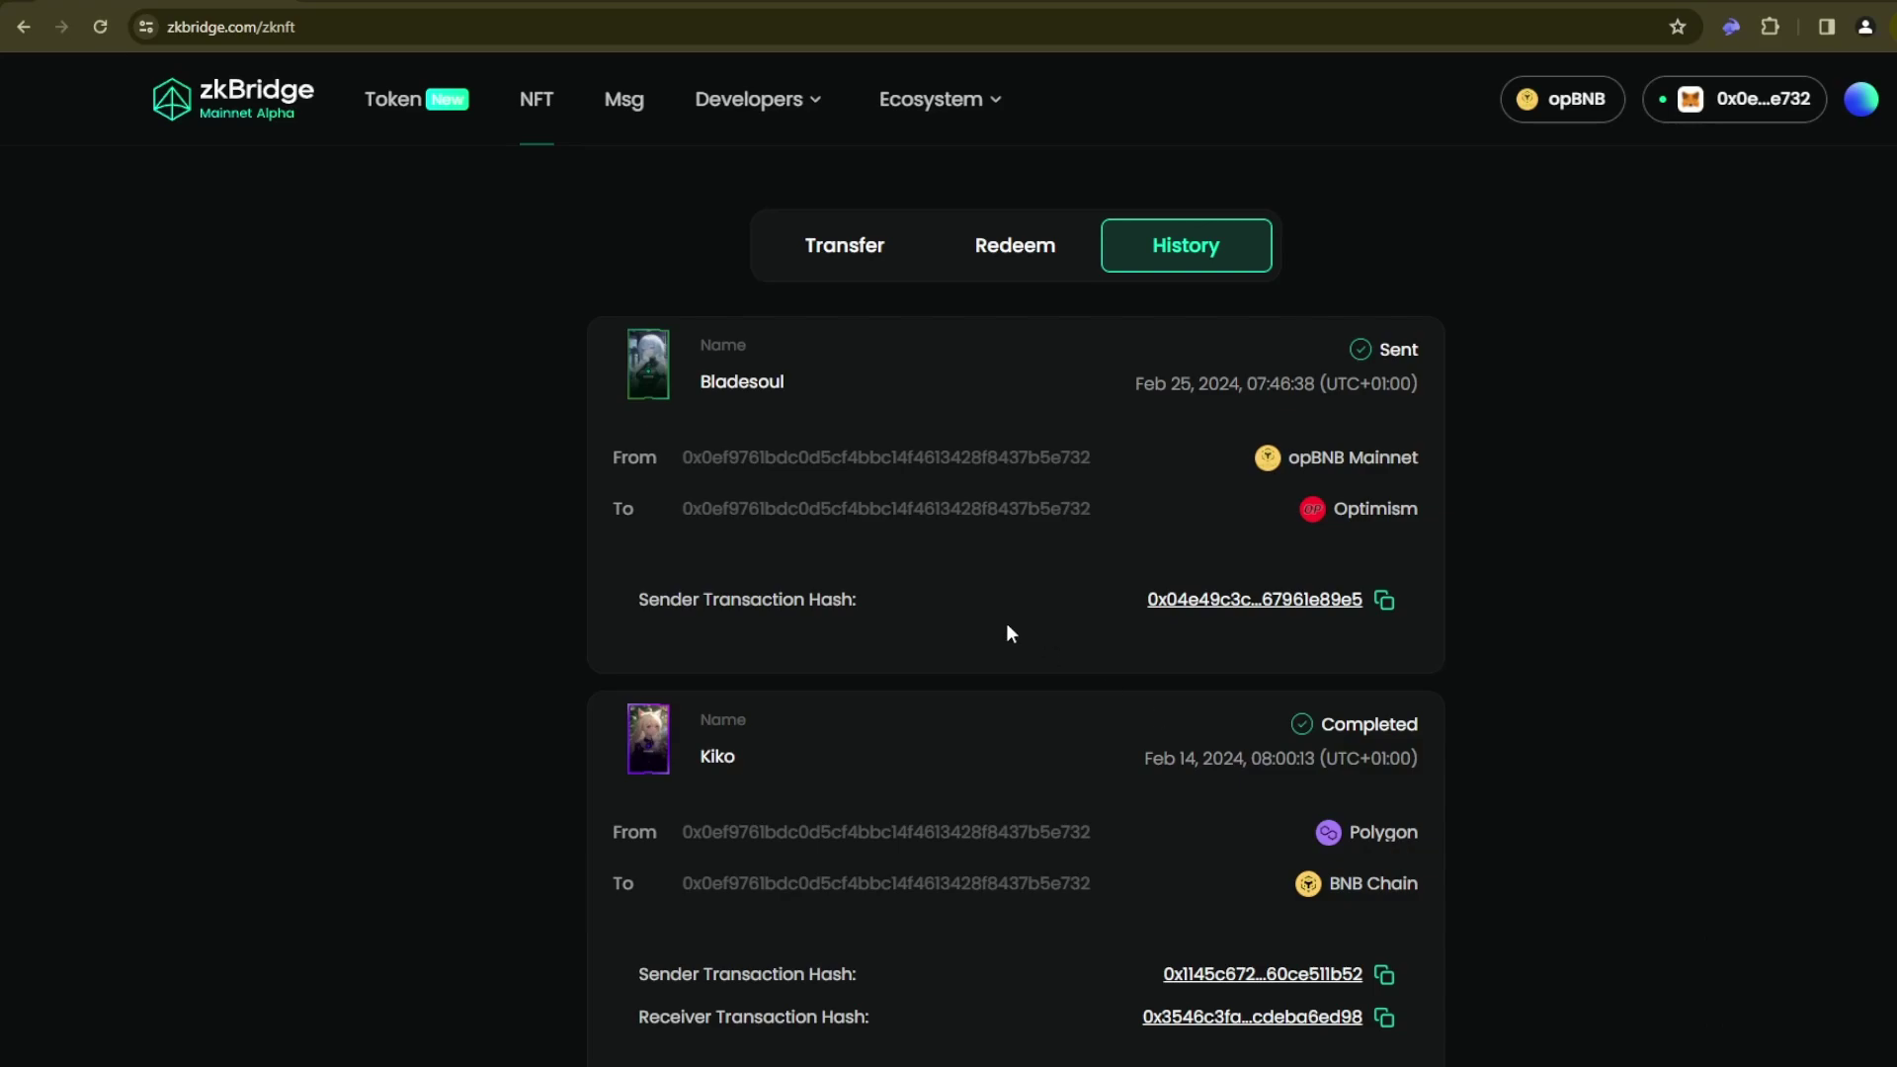
scroll(1046, 644, "down", 2)
left_click(911, 974)
left_click(1170, 973)
scroll(1068, 514, "down", 3)
scroll(1053, 583, "up", 3)
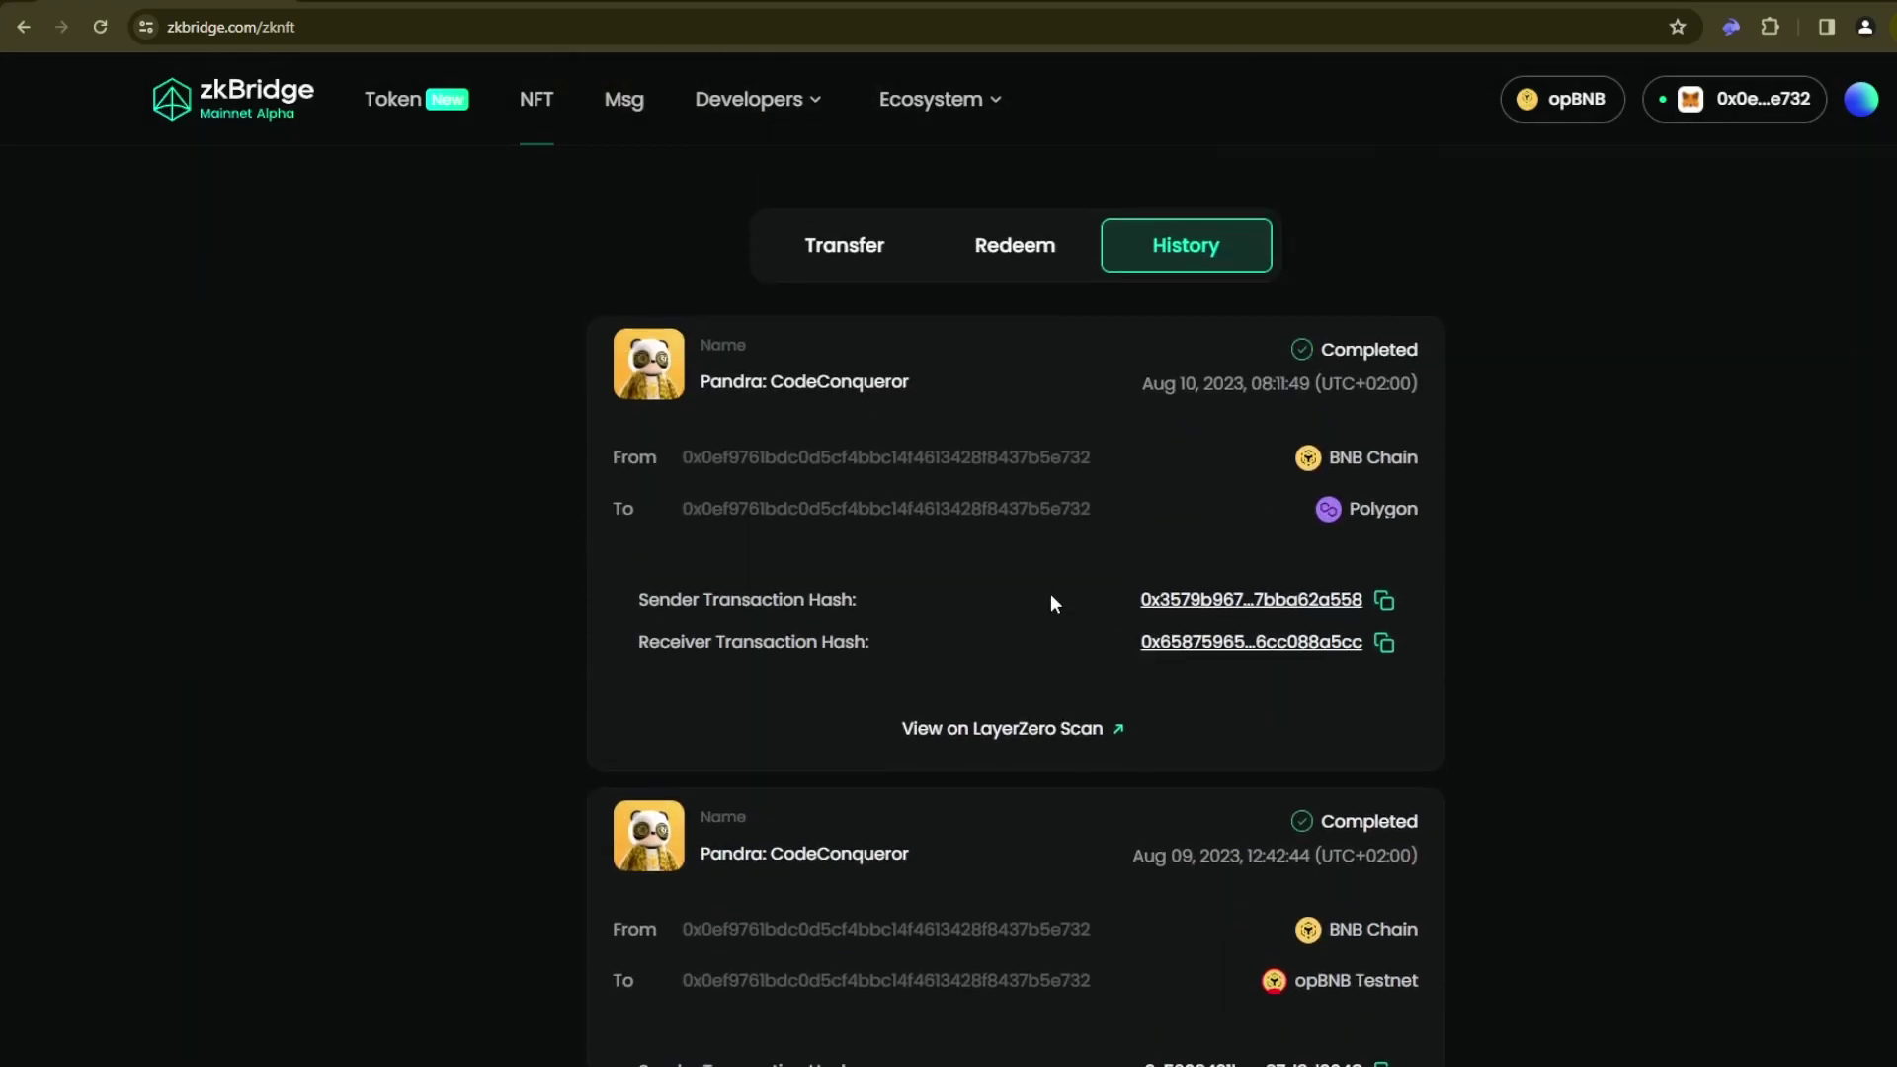
left_click(845, 249)
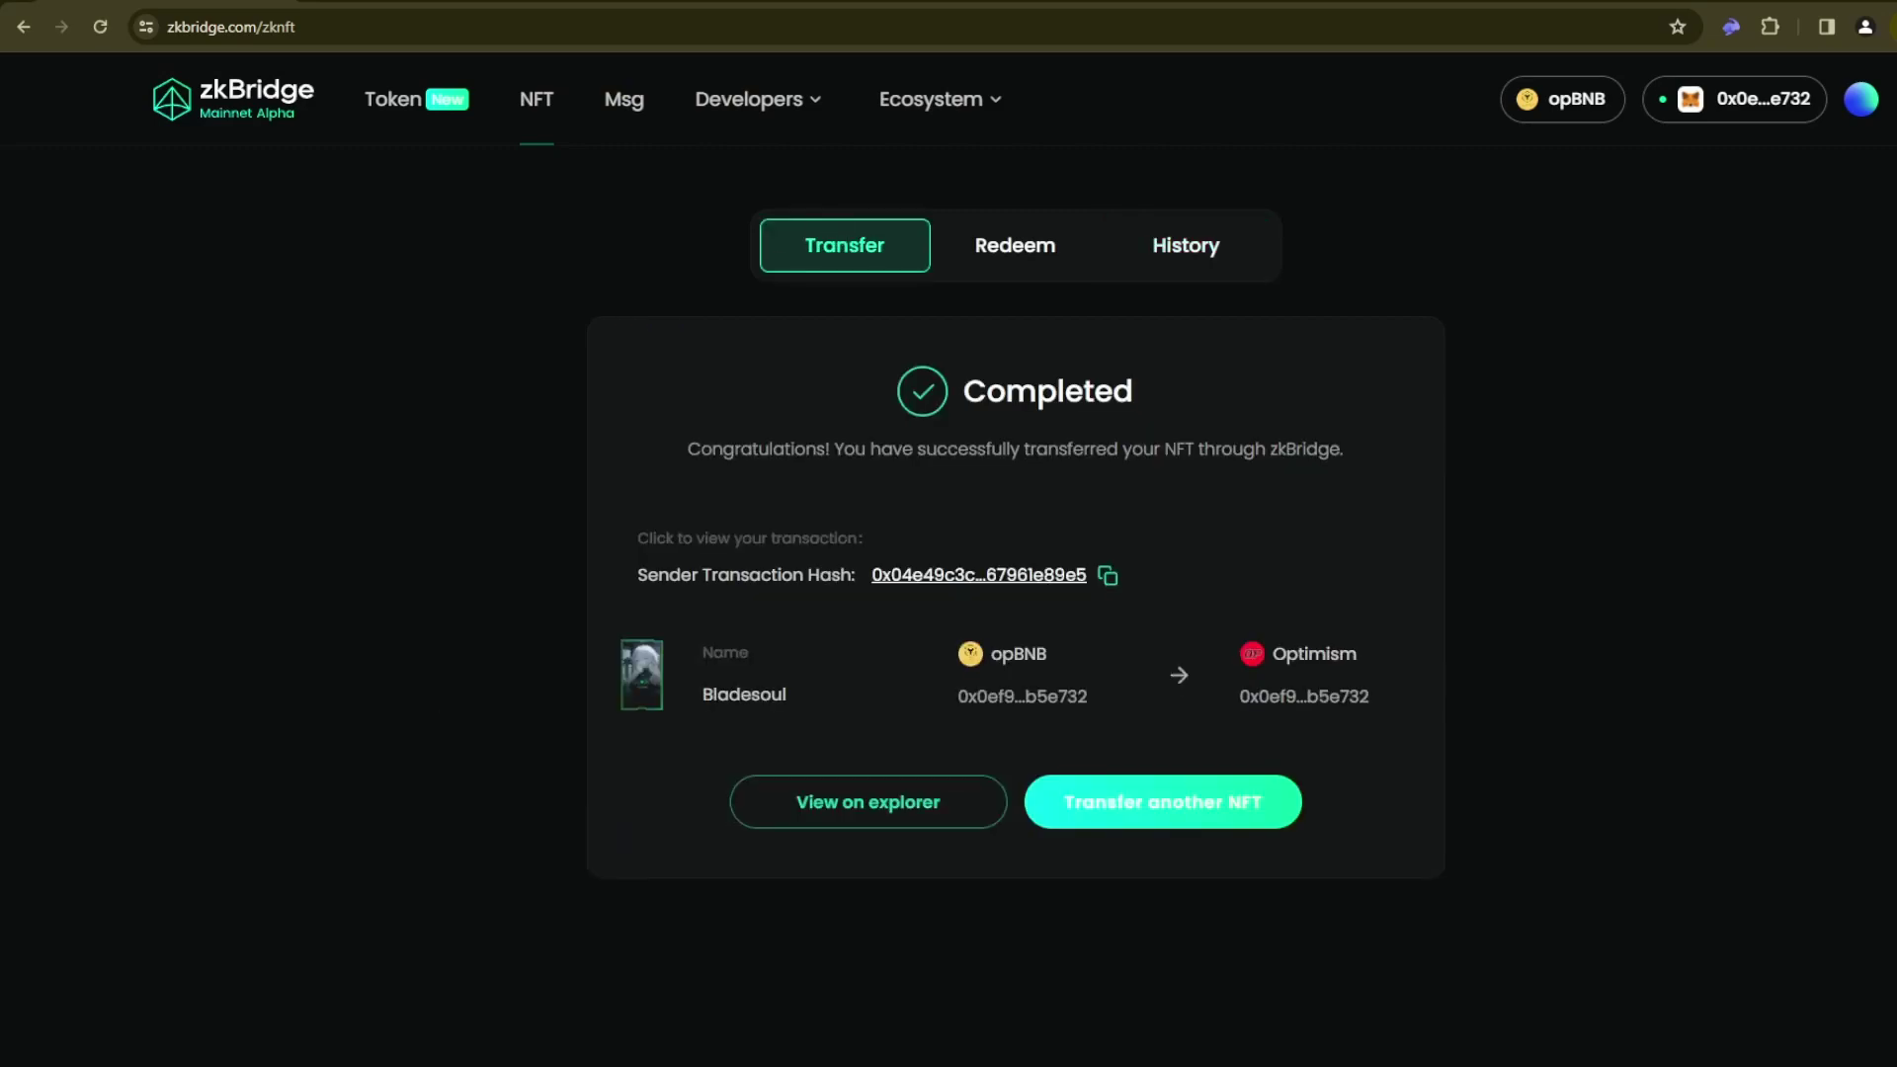
- Open Greenfield zkMessenger and set Polygon as the sender network and Fantom as the recipient network
left_click(624, 103)
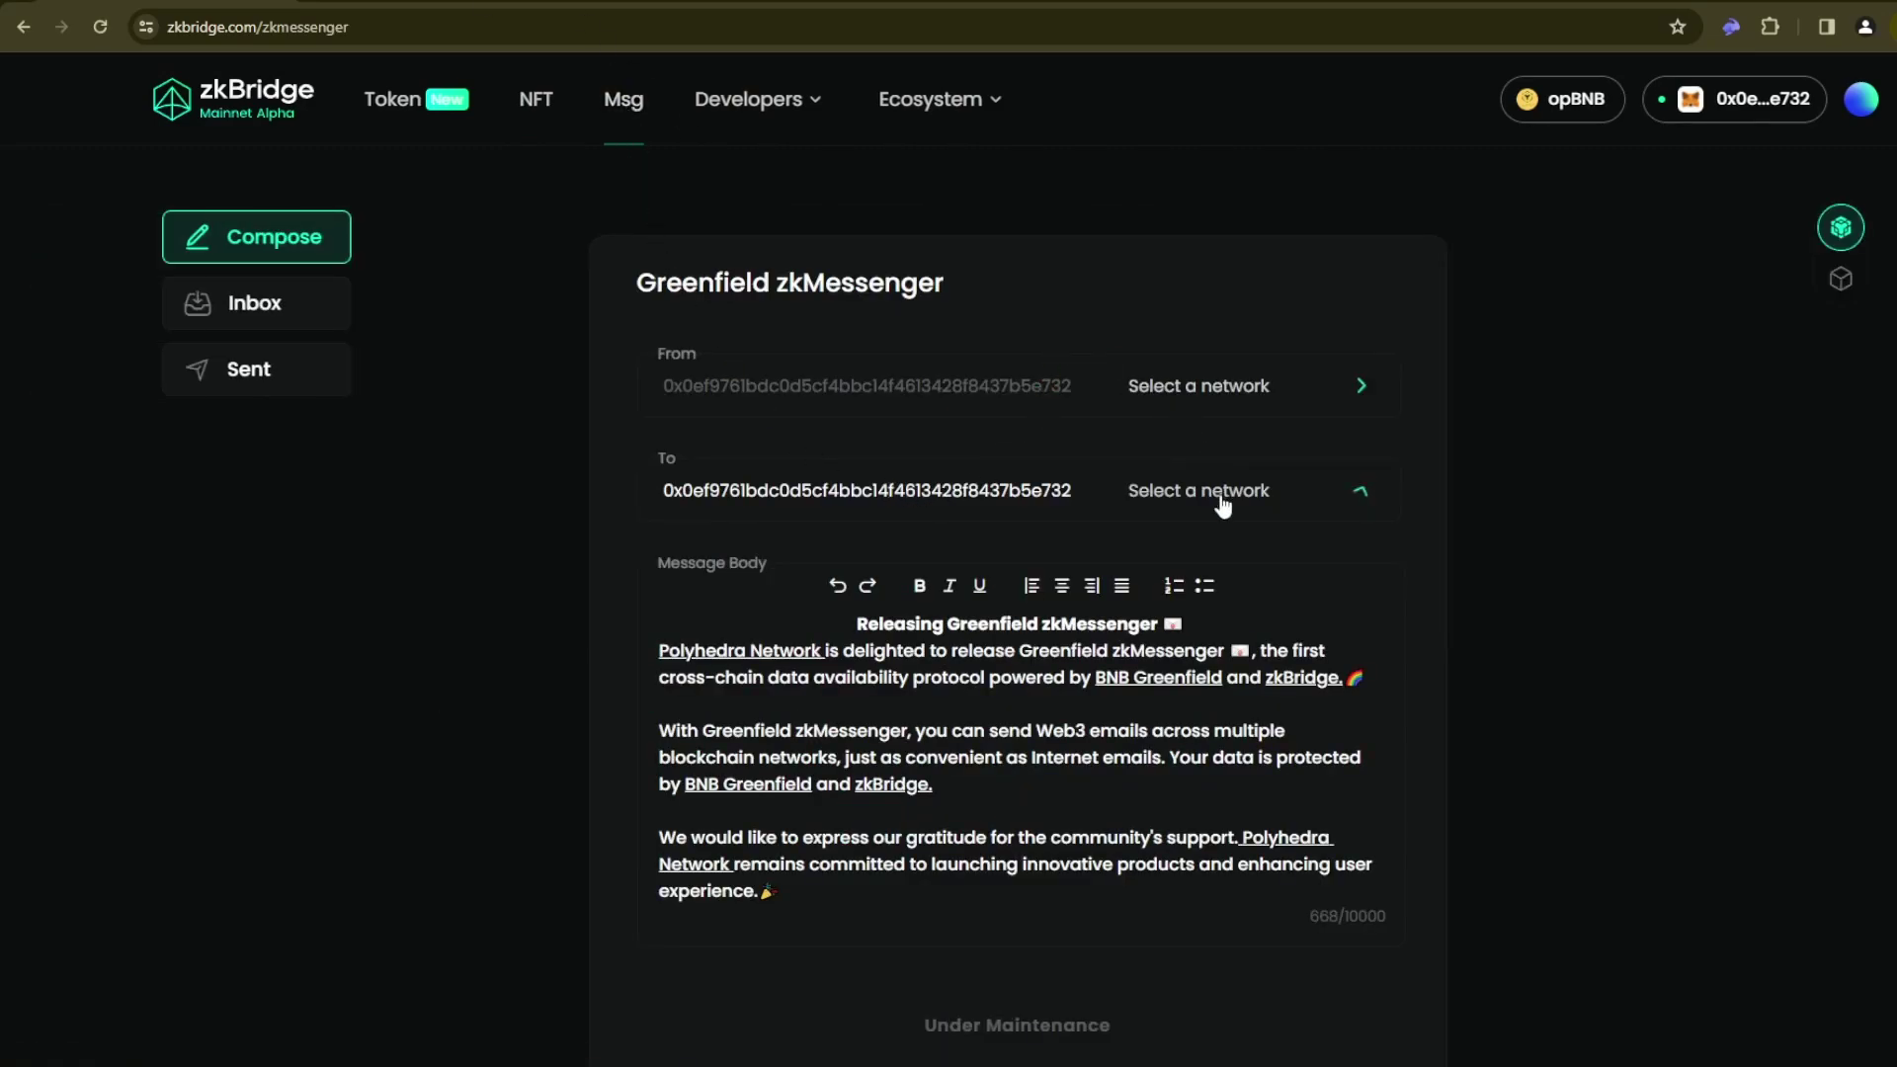
left_click(1194, 387)
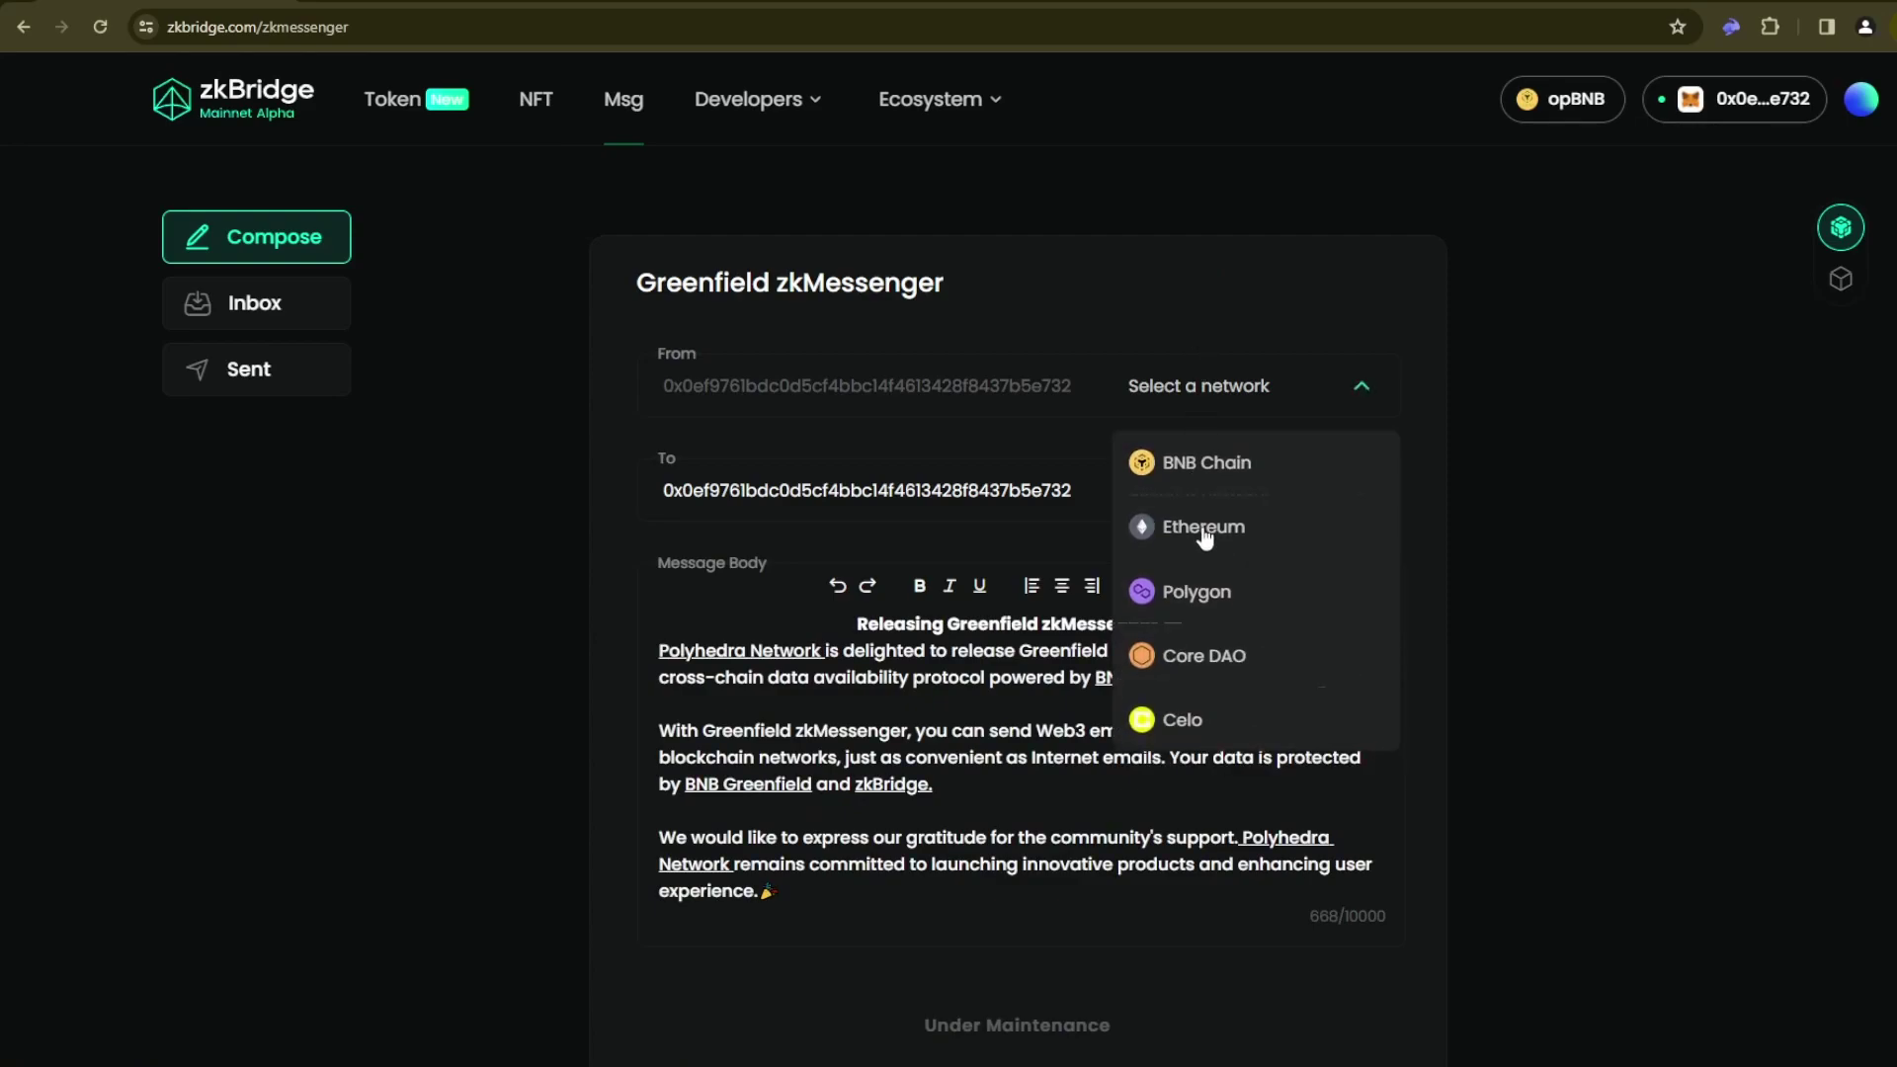
left_click(1196, 593)
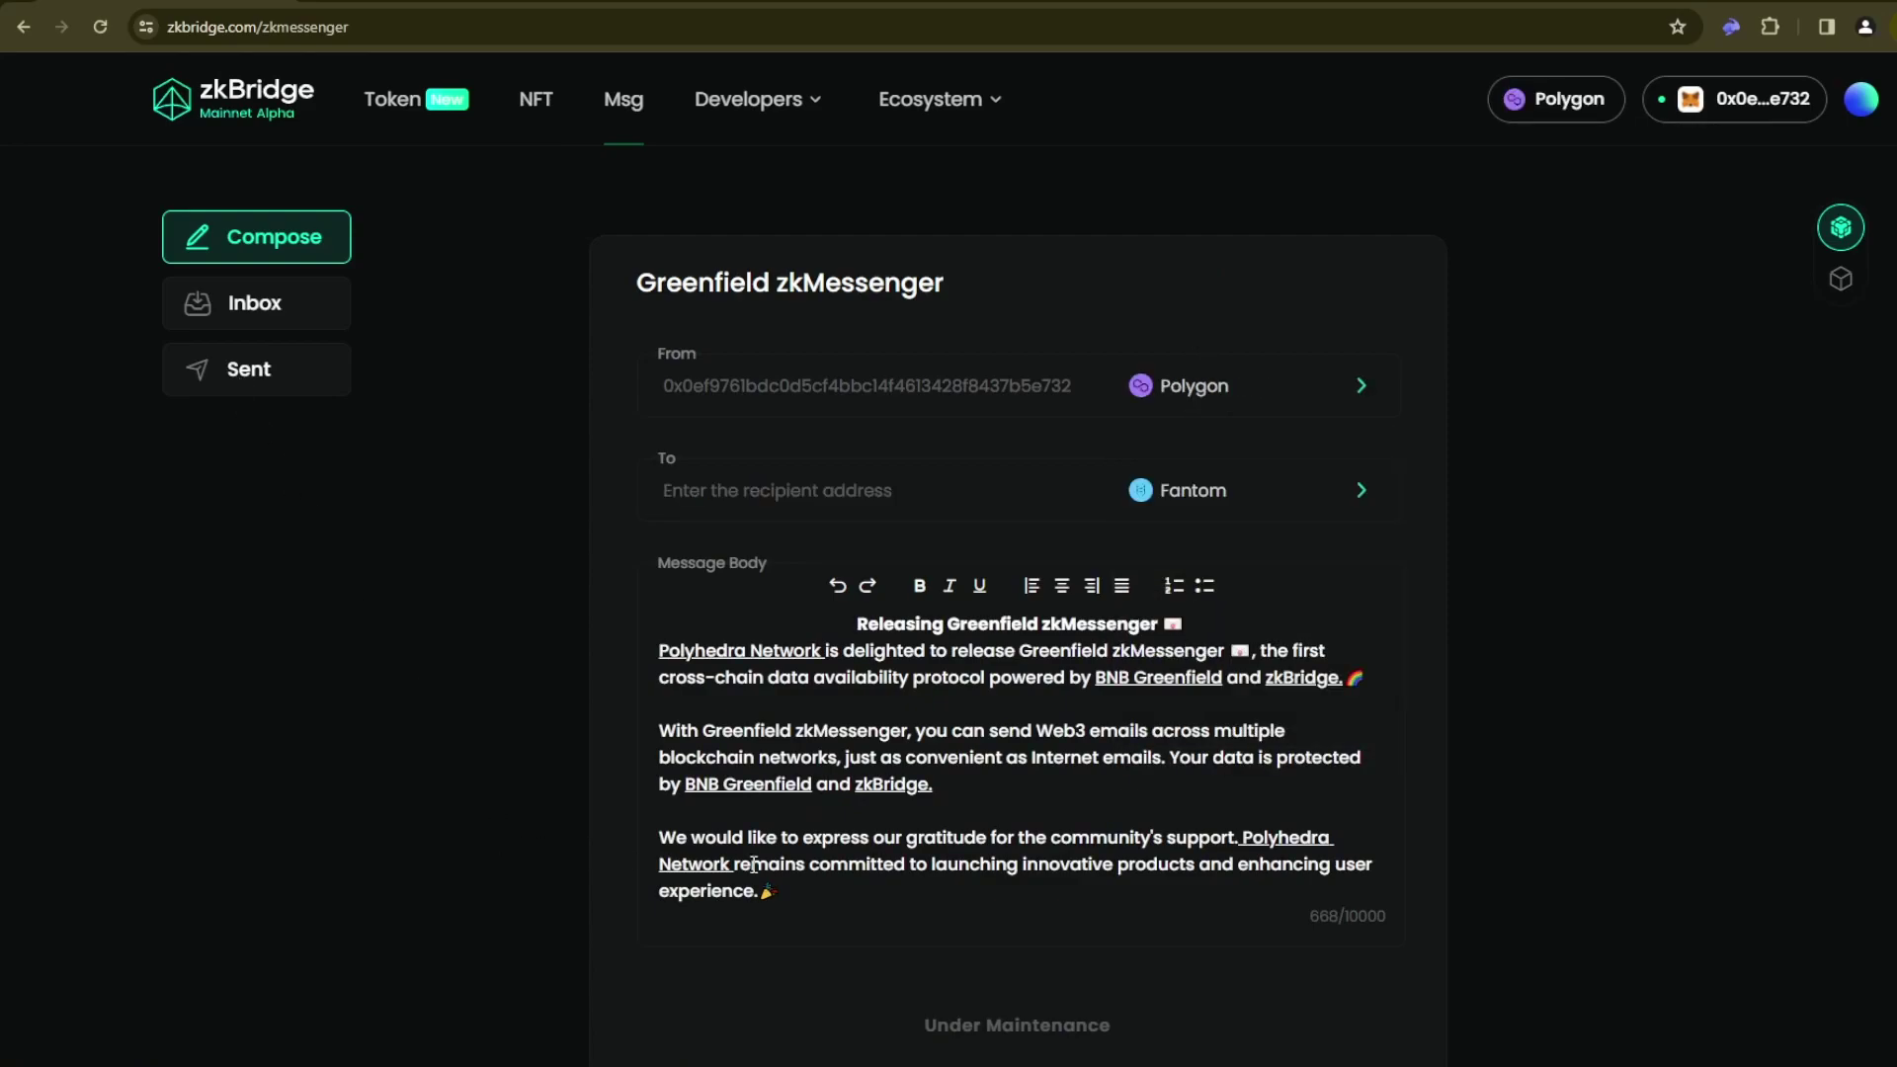
scroll(975, 678, "down", 3)
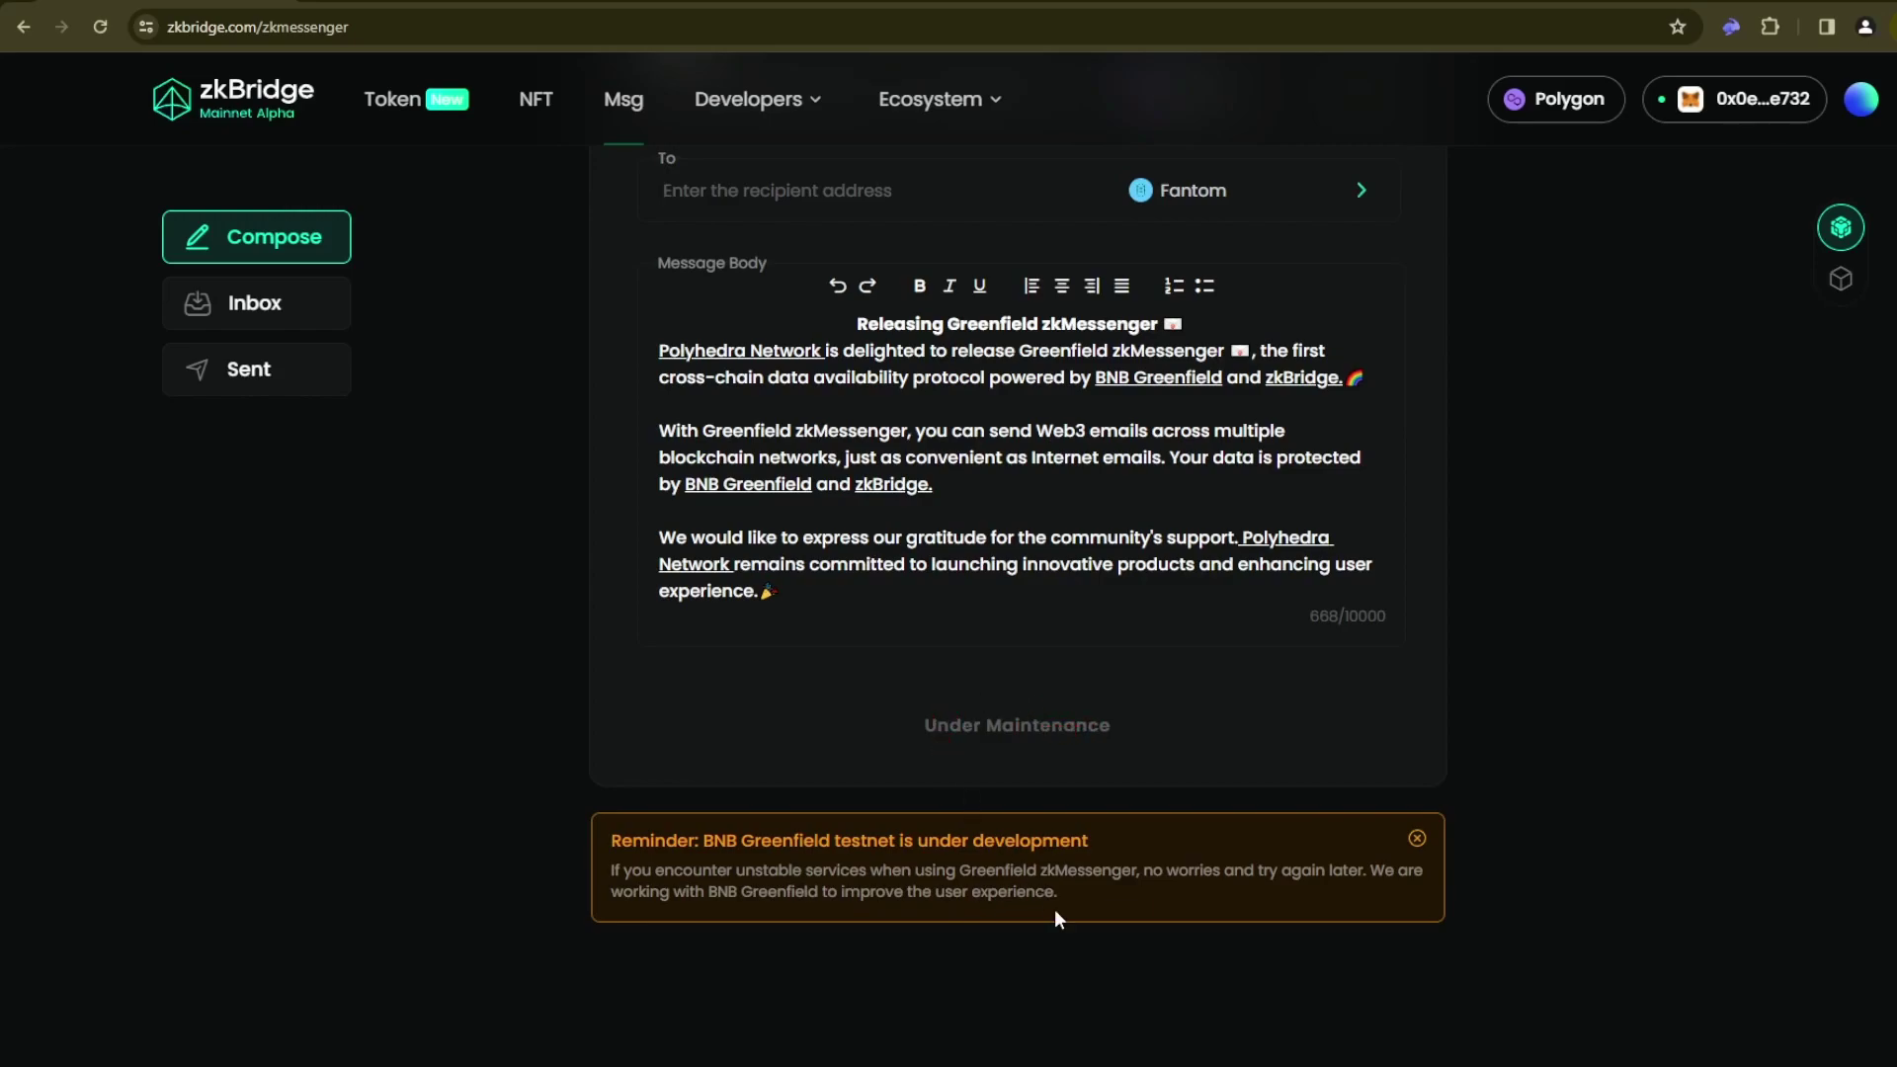
scroll(227, 405, "up", 1)
- Review the messages sent through zkMessenger and revisit zkBridge's token, NFT and messaging sections
left_click(326, 374)
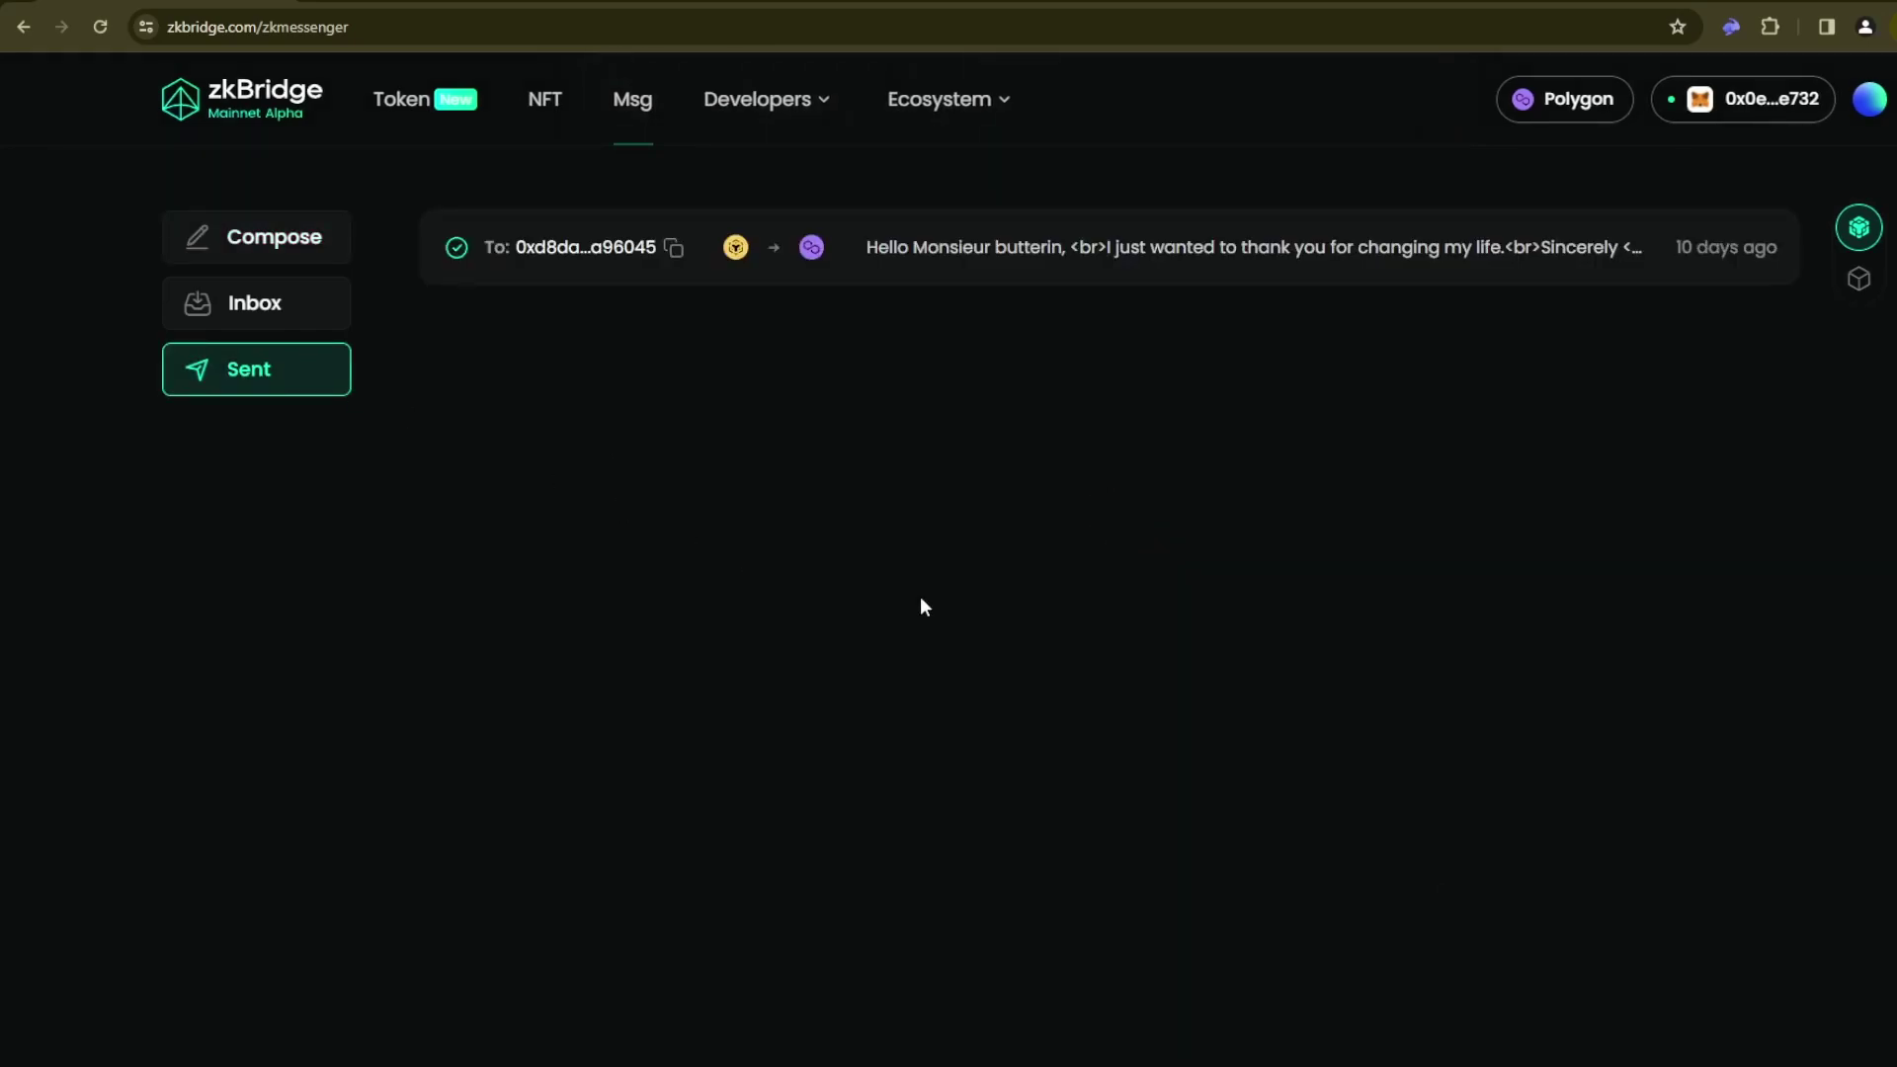
left_click(1221, 278)
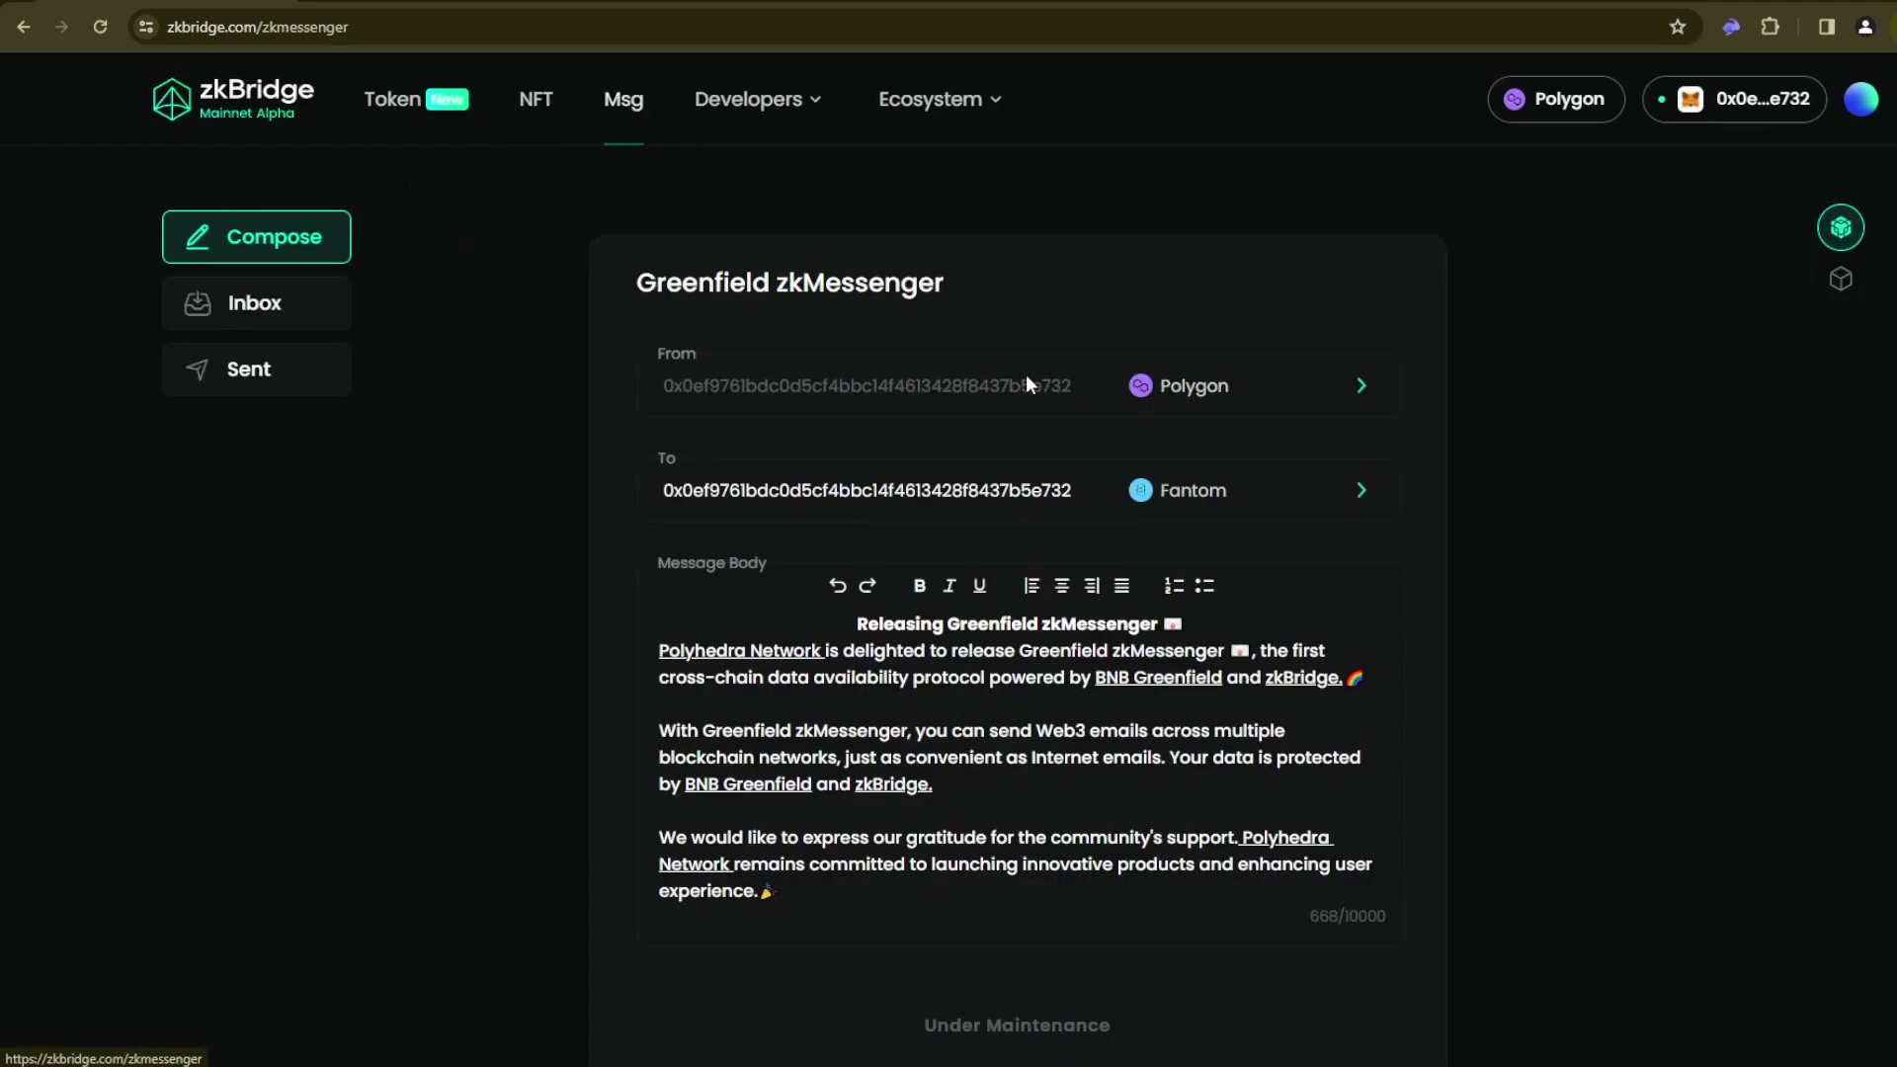
left_click(195, 366)
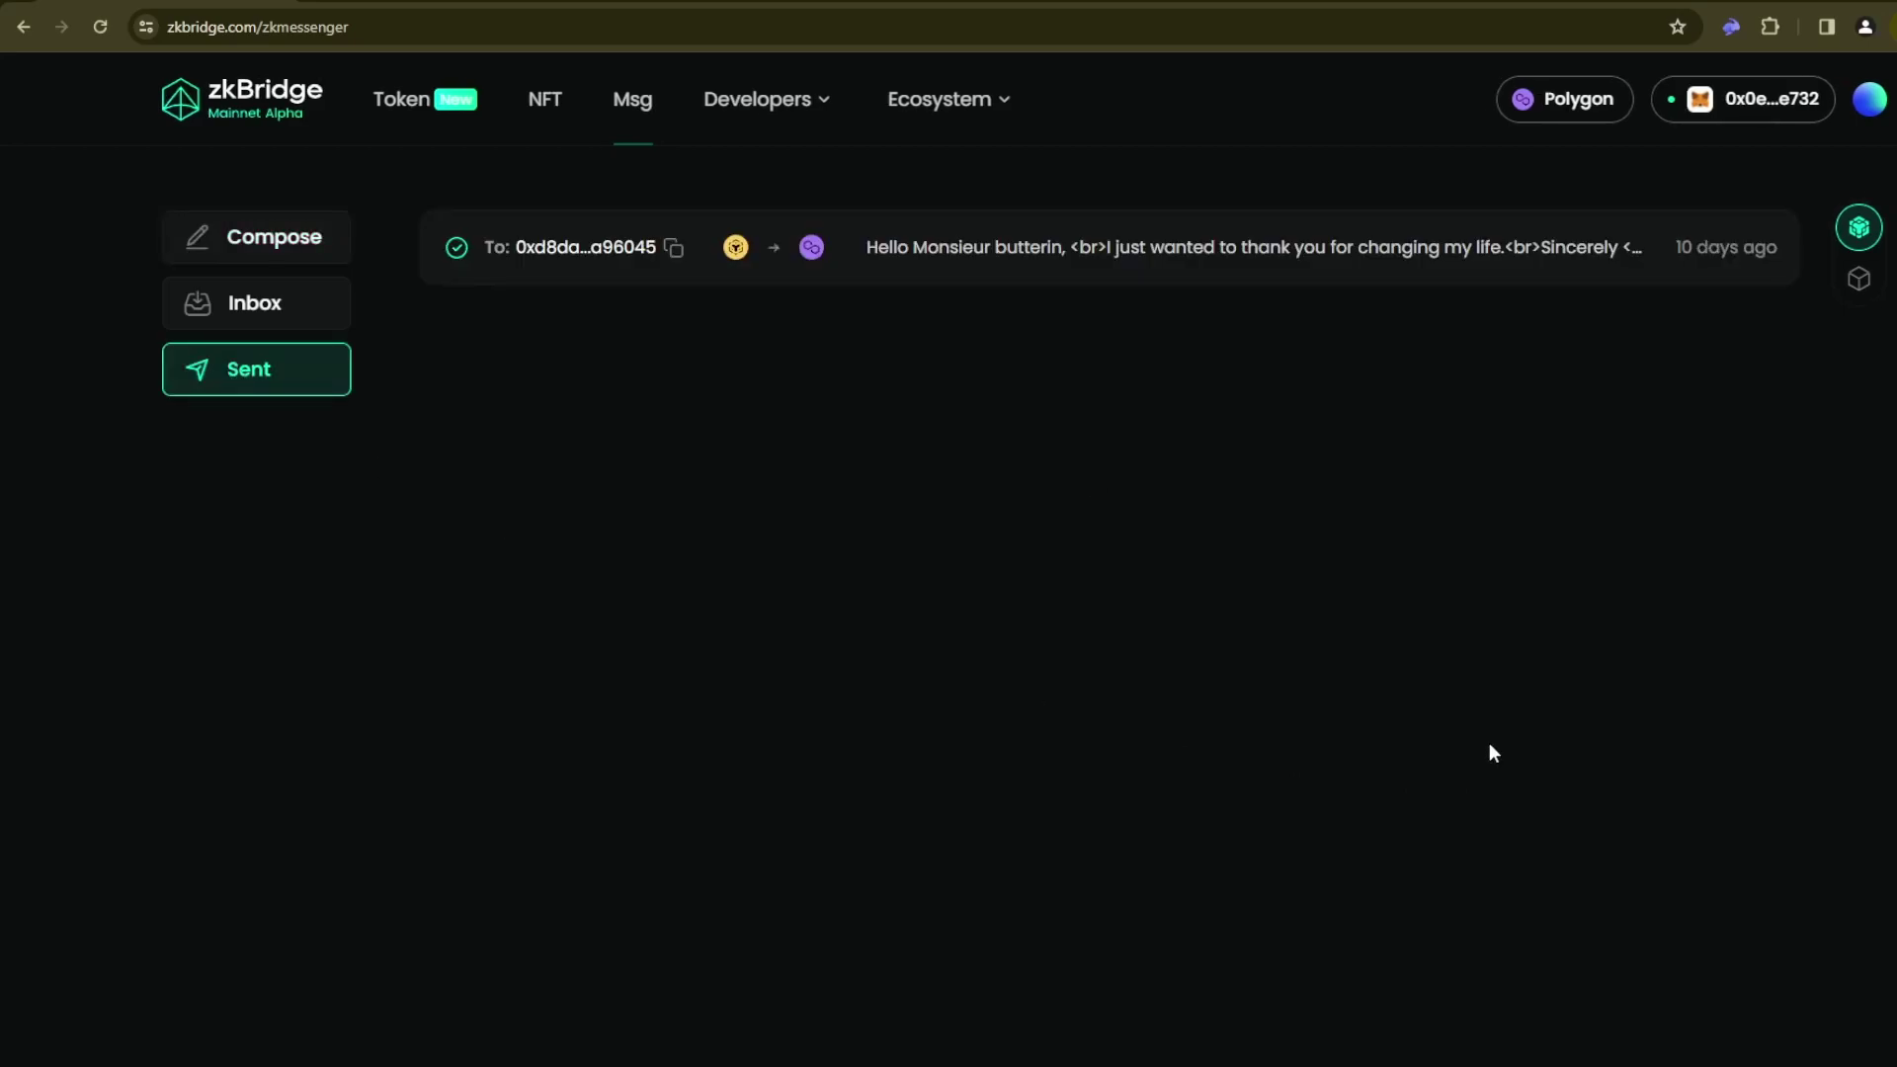
left_click(405, 98)
left_click(542, 109)
left_click(628, 106)
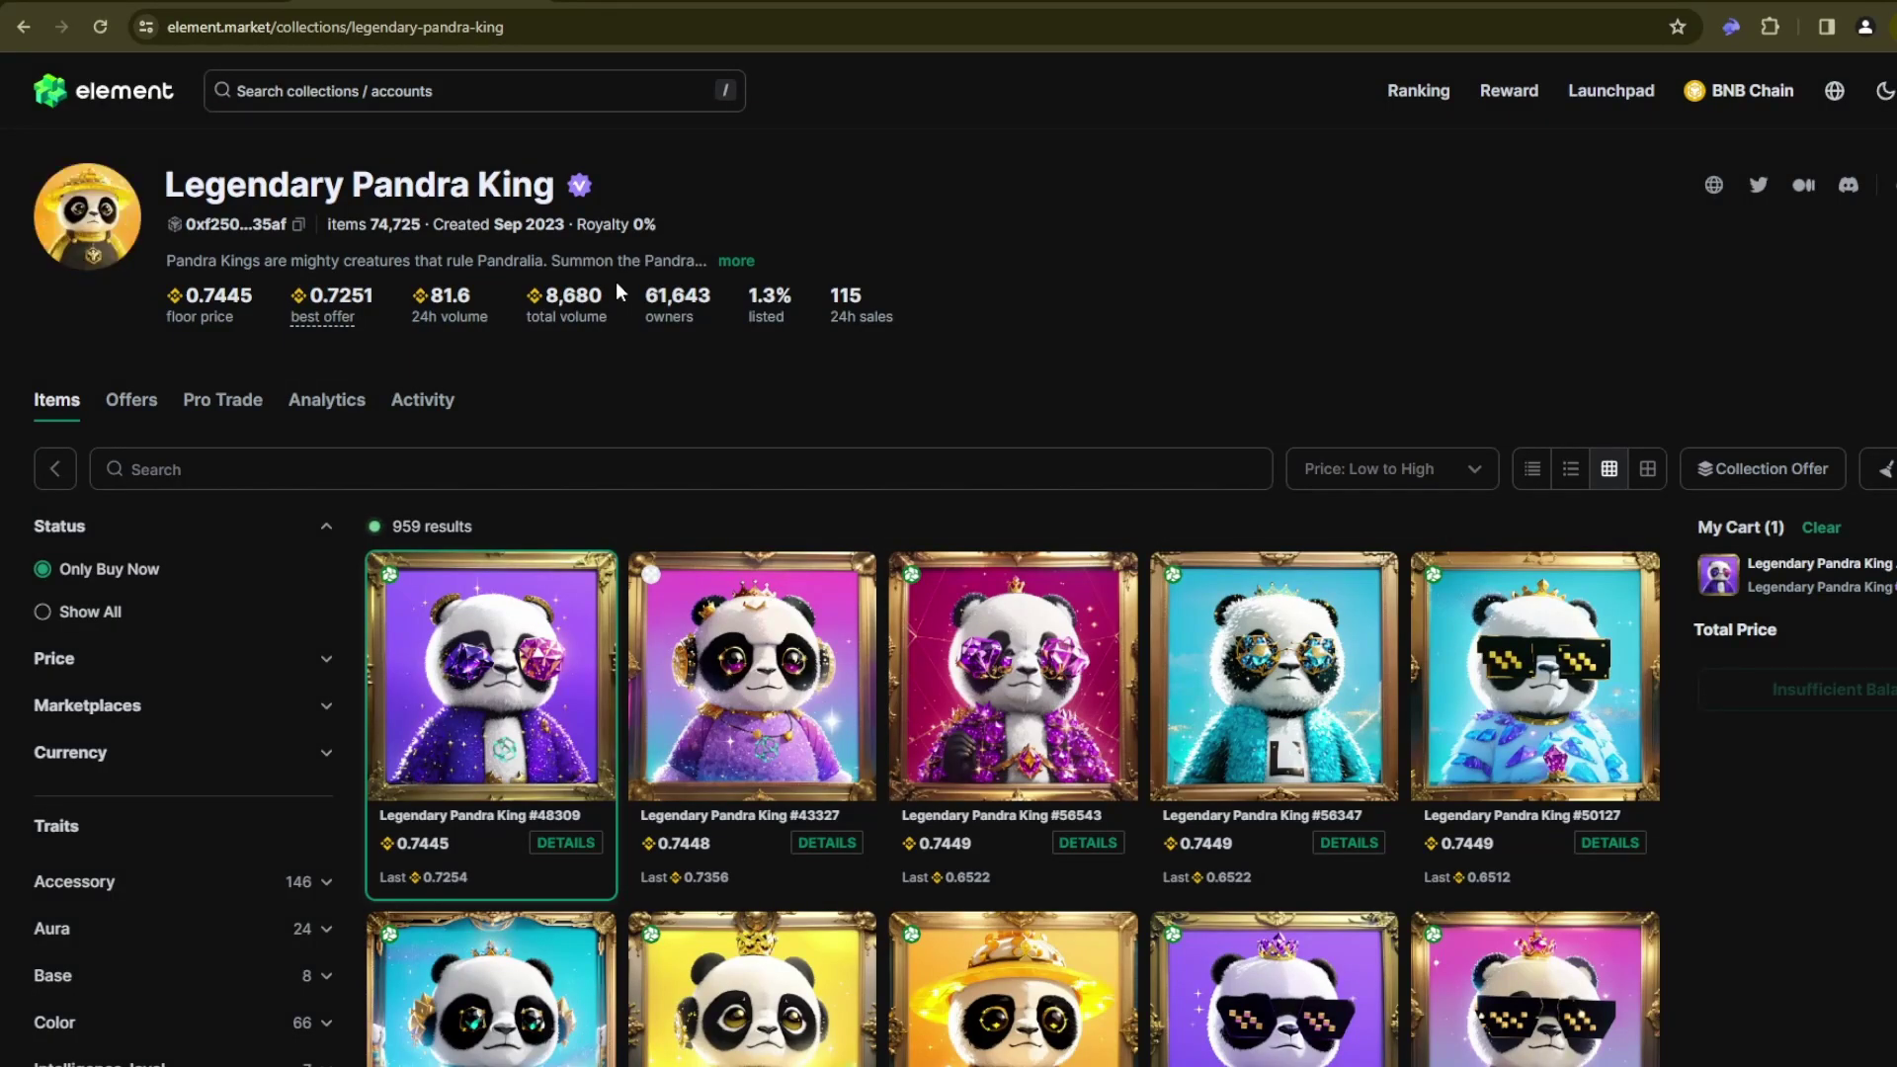
- Switch to Element and browse the Legendary Pandra King collection's listings
scroll(870, 632, "down", 3)
scroll(878, 637, "up", 1)
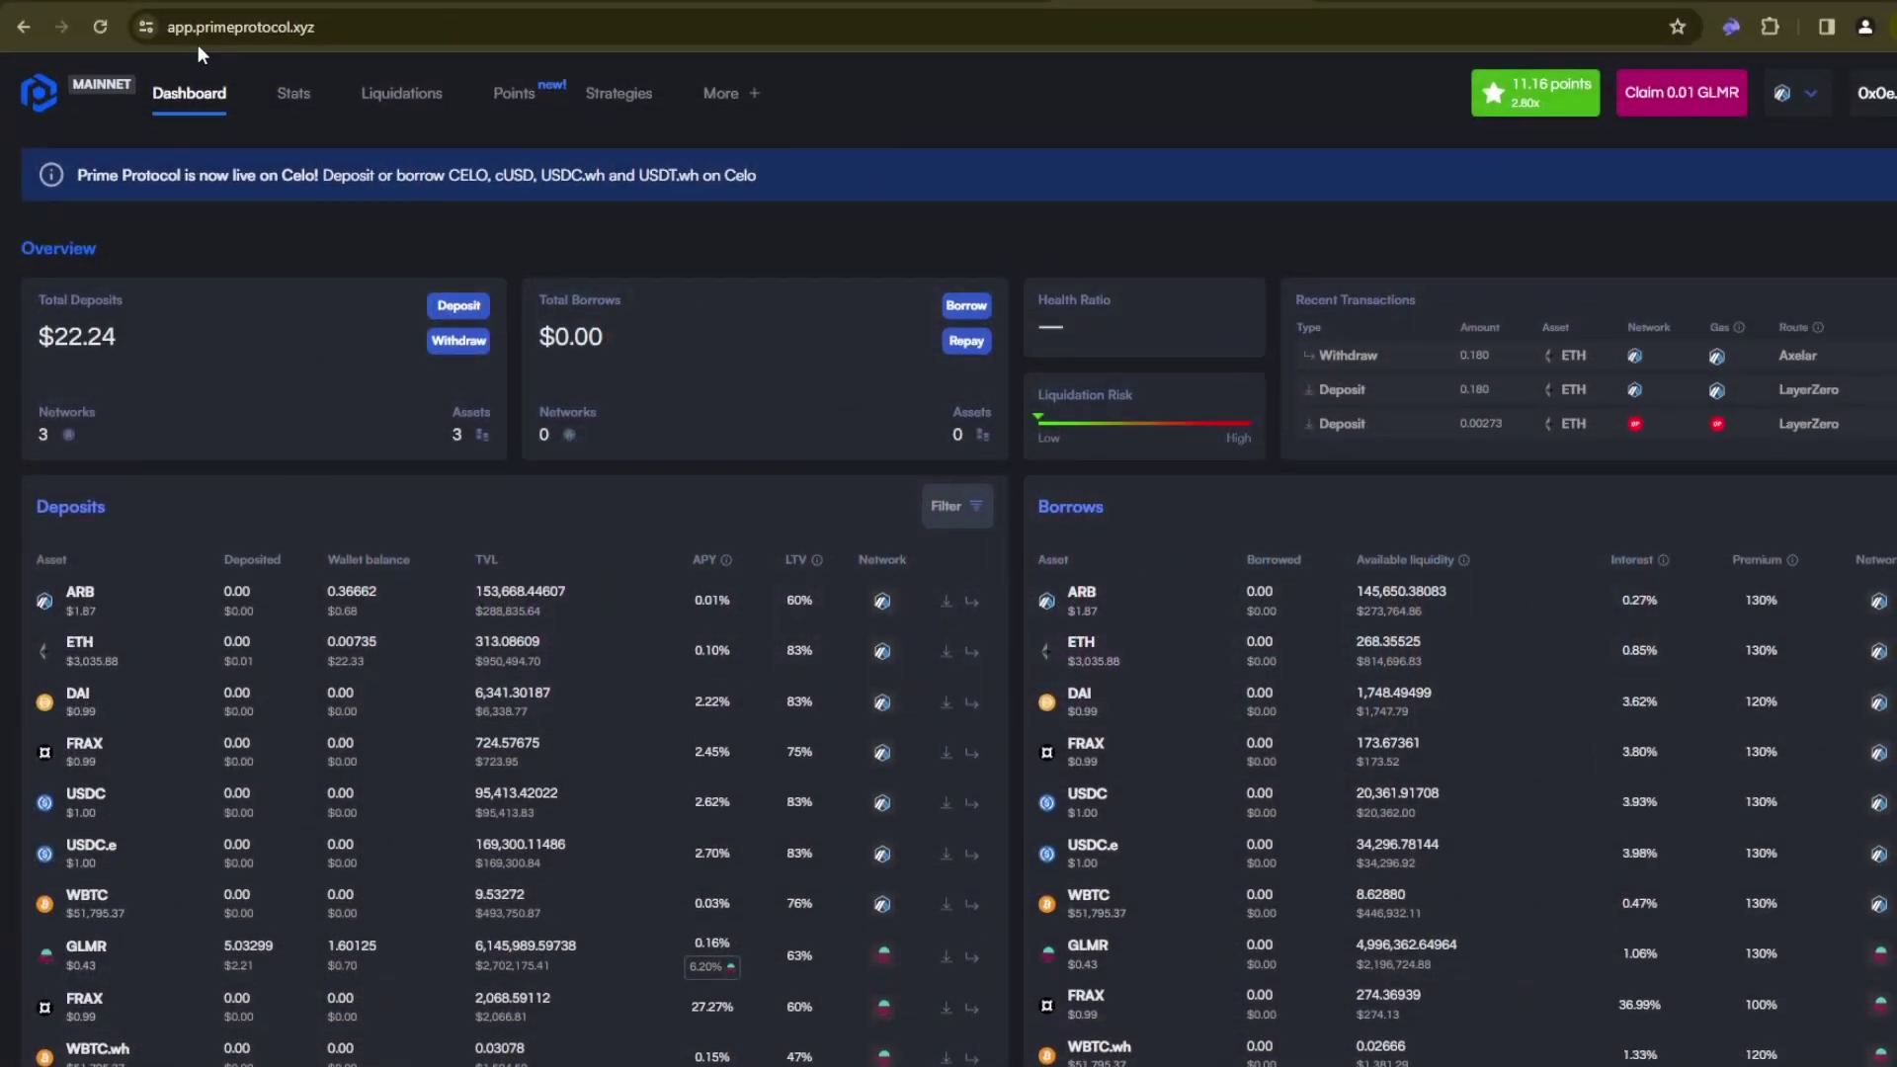
- Switch to Prime Protocol and examine its deposit and borrow dashboard and the points page's summary and leaderboard
scroll(839, 478, "down", 1)
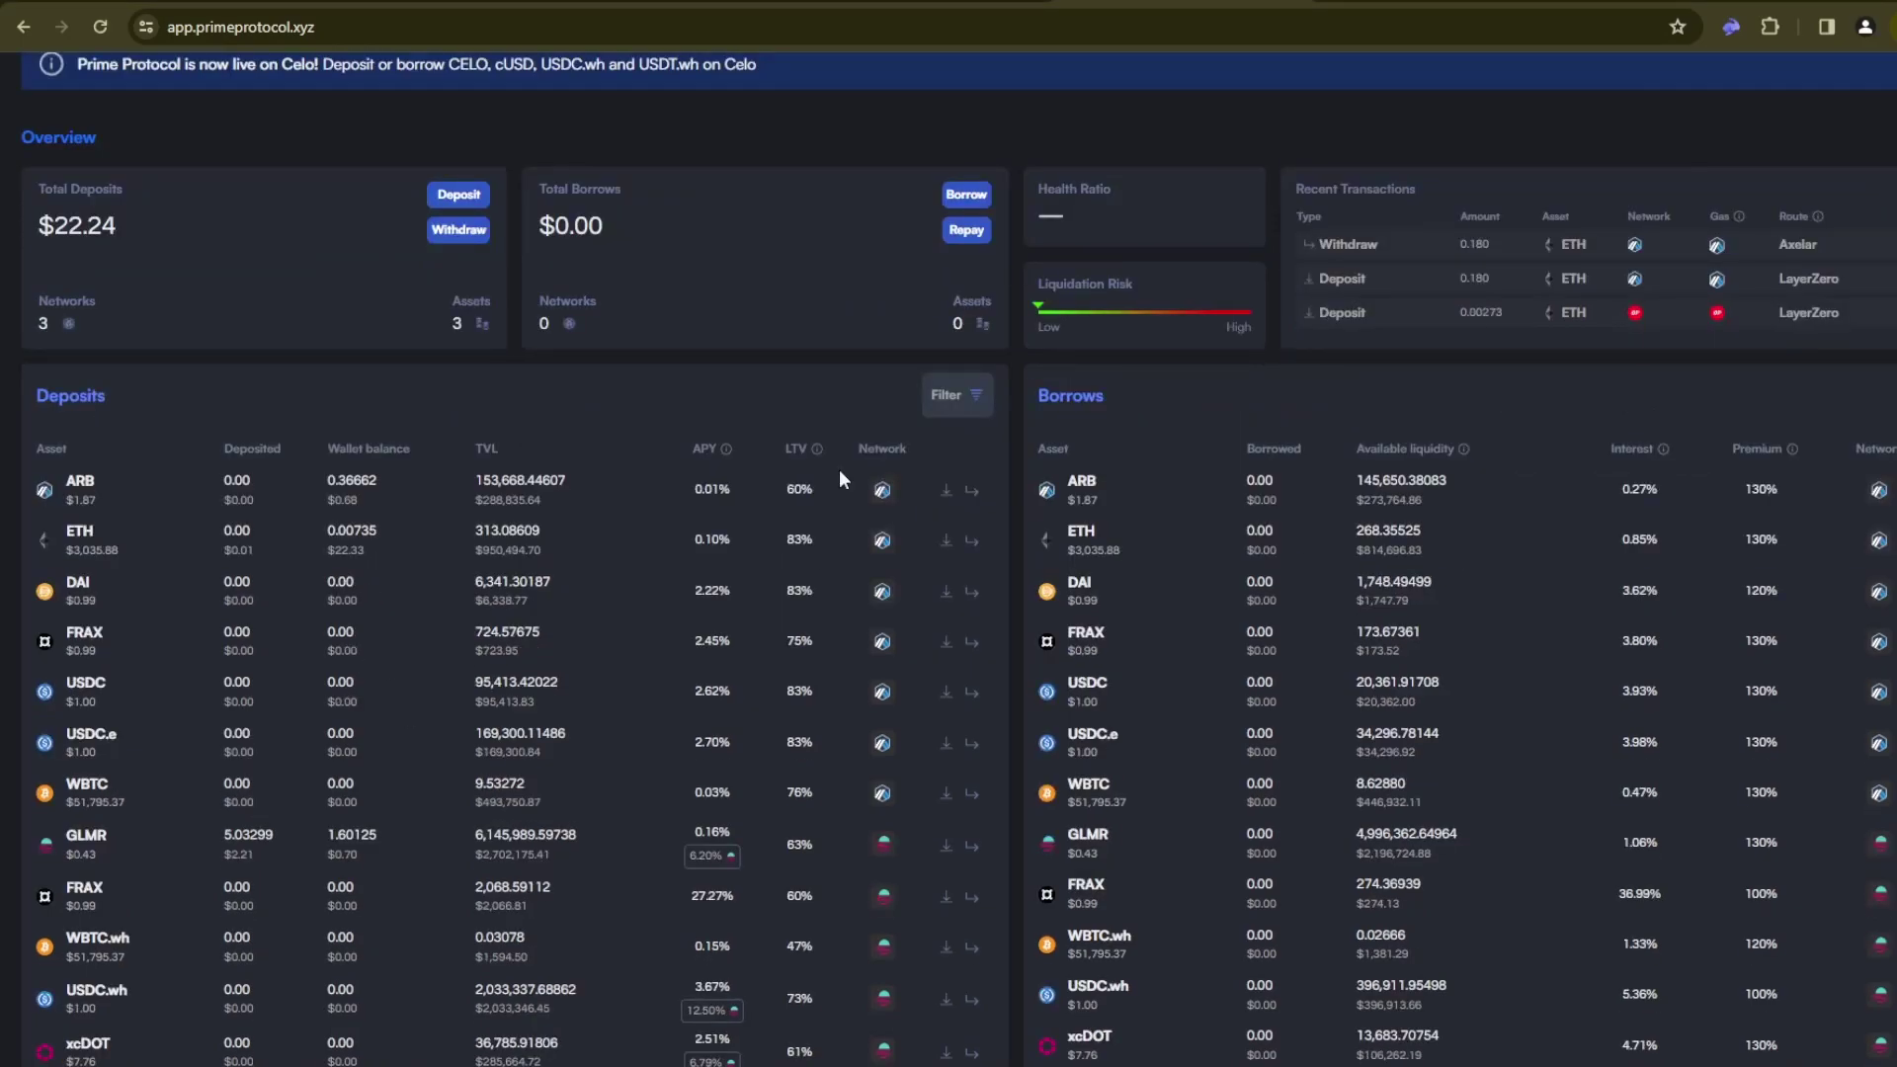
scroll(839, 470, "up", 1)
left_click(509, 93)
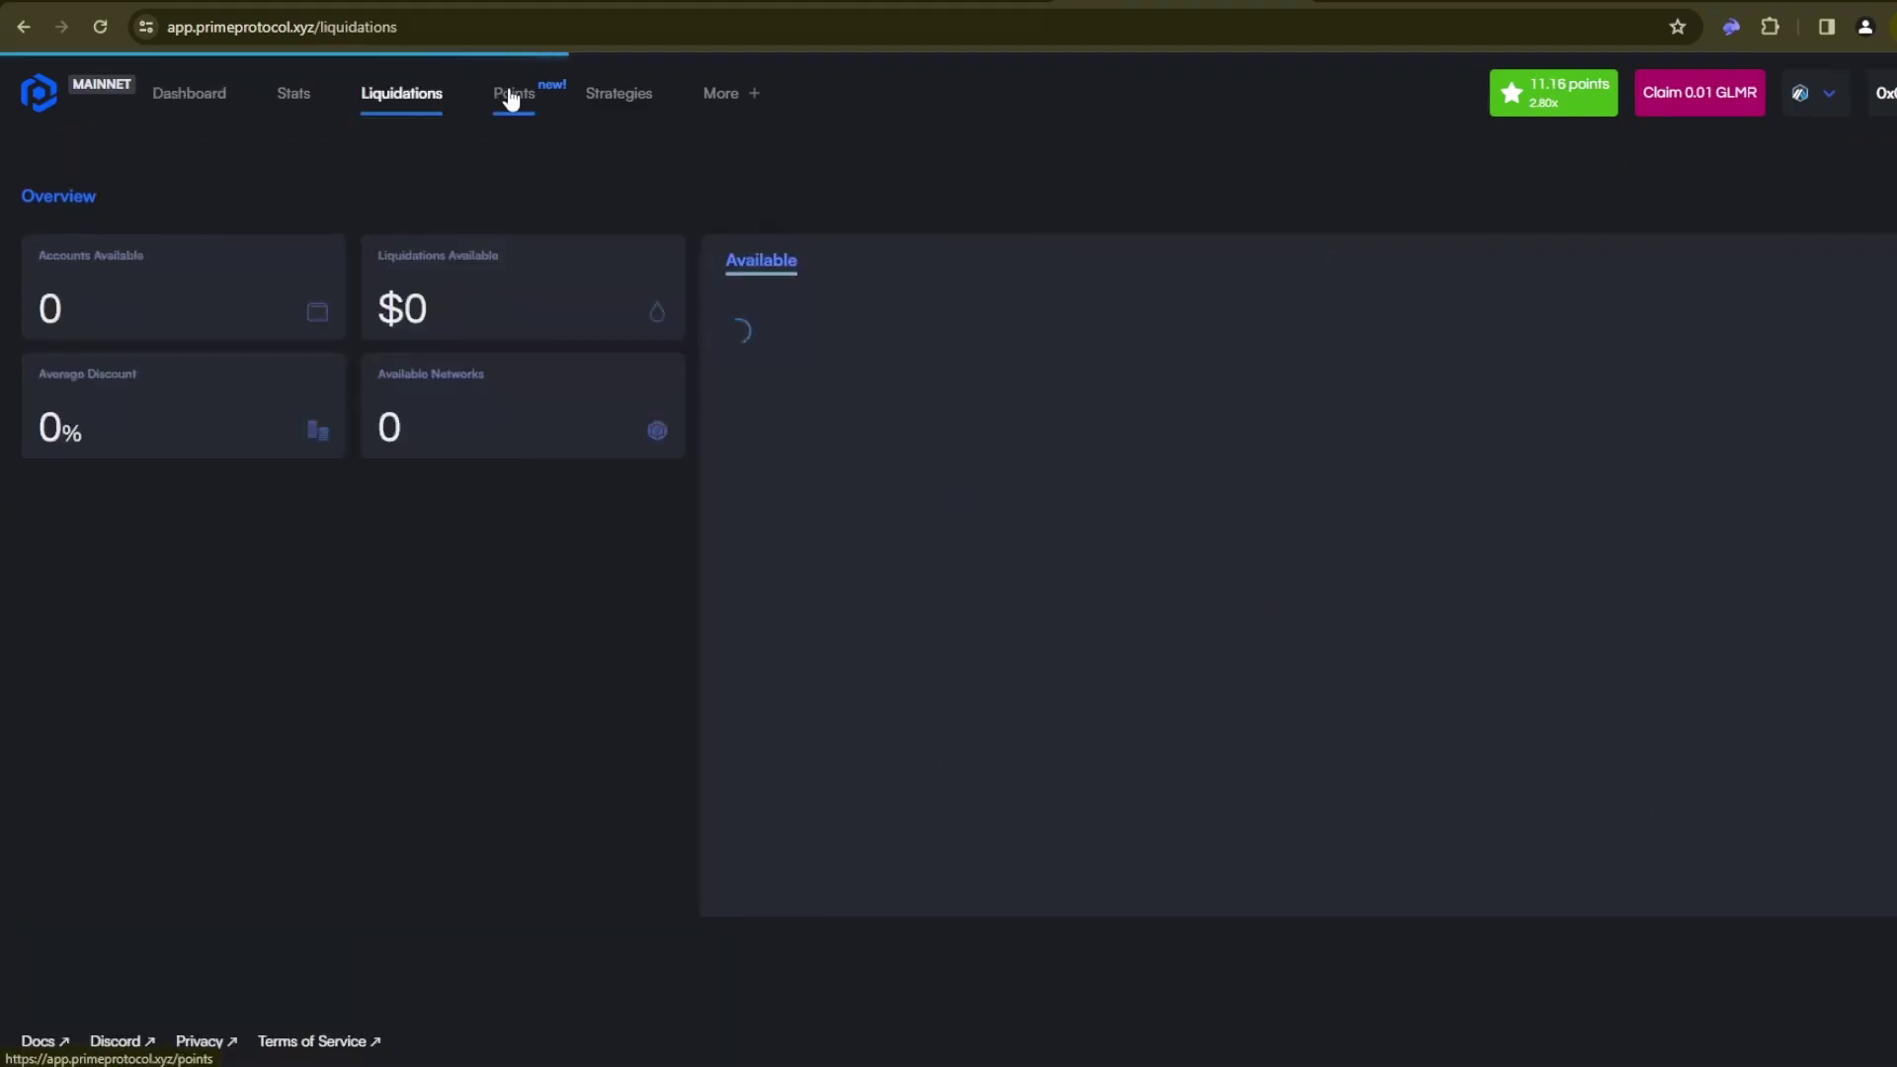
scroll(819, 701, "down", 2)
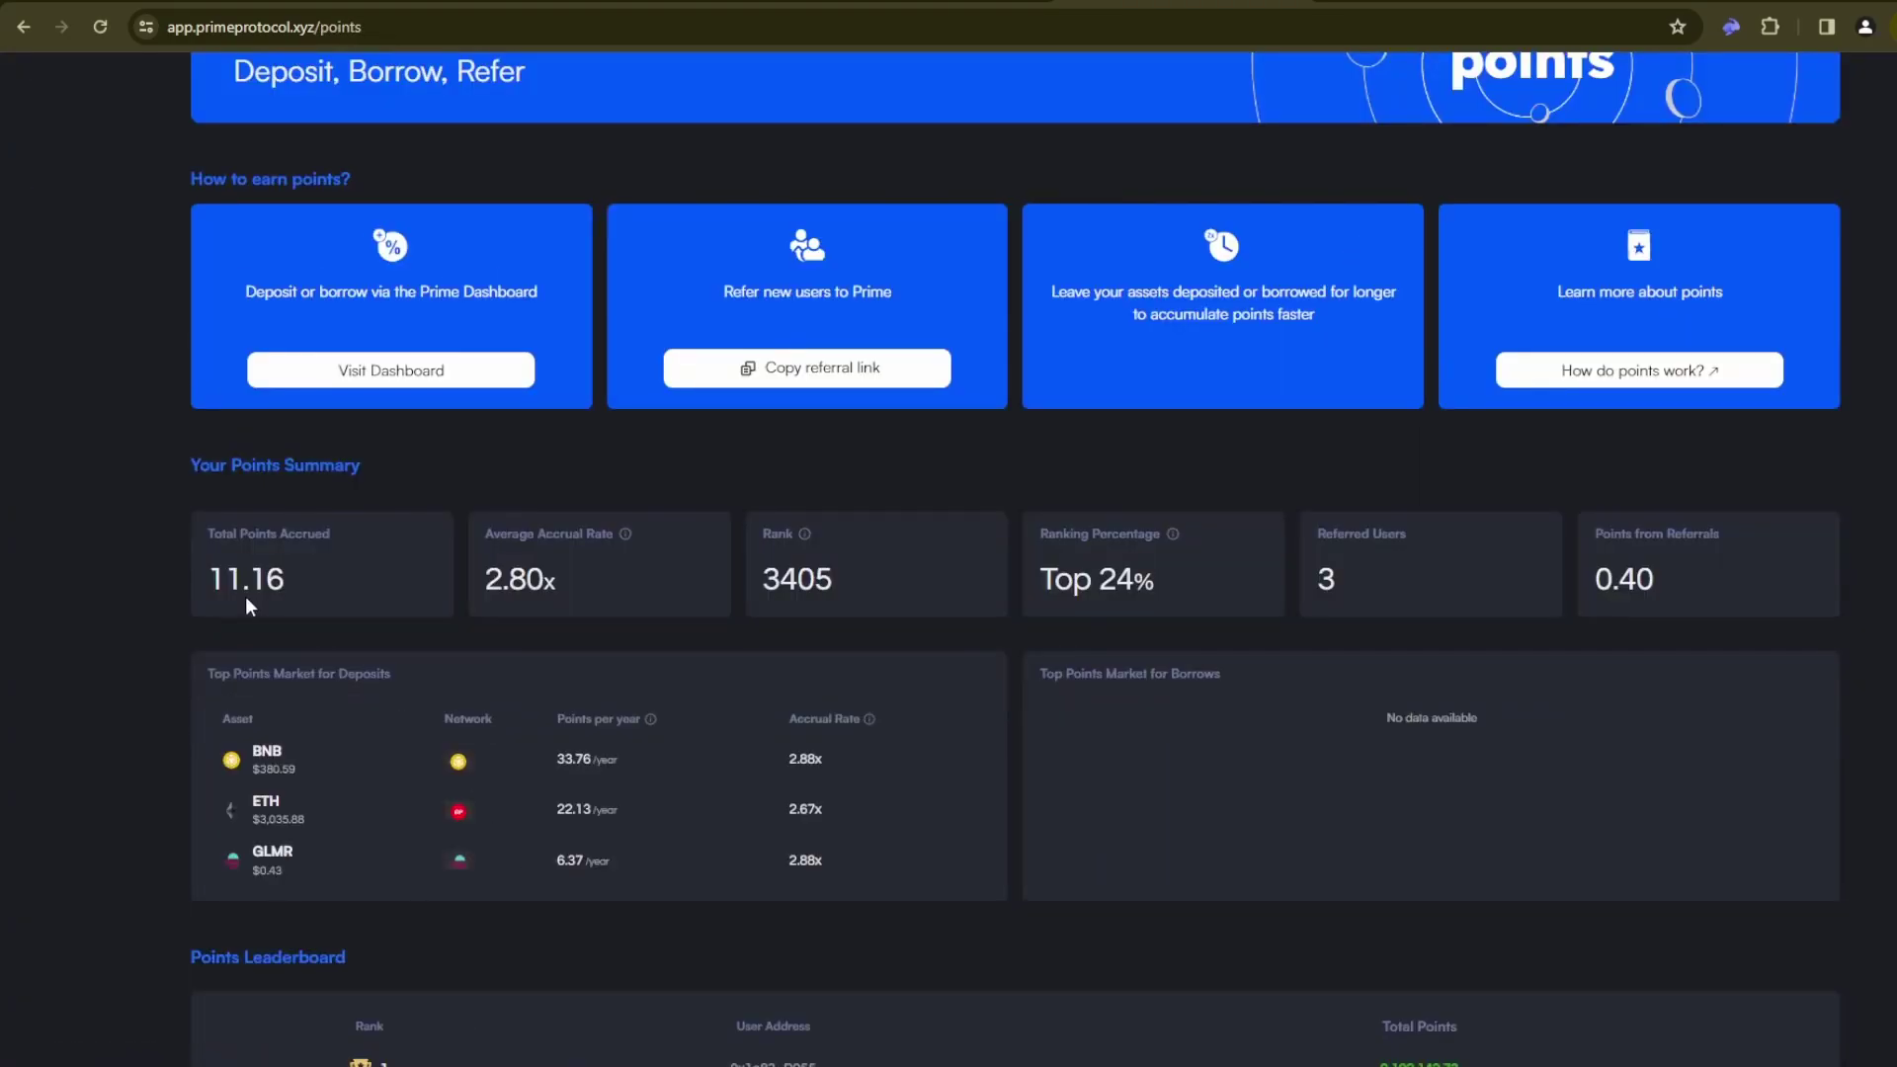
scroll(593, 610, "down", 2)
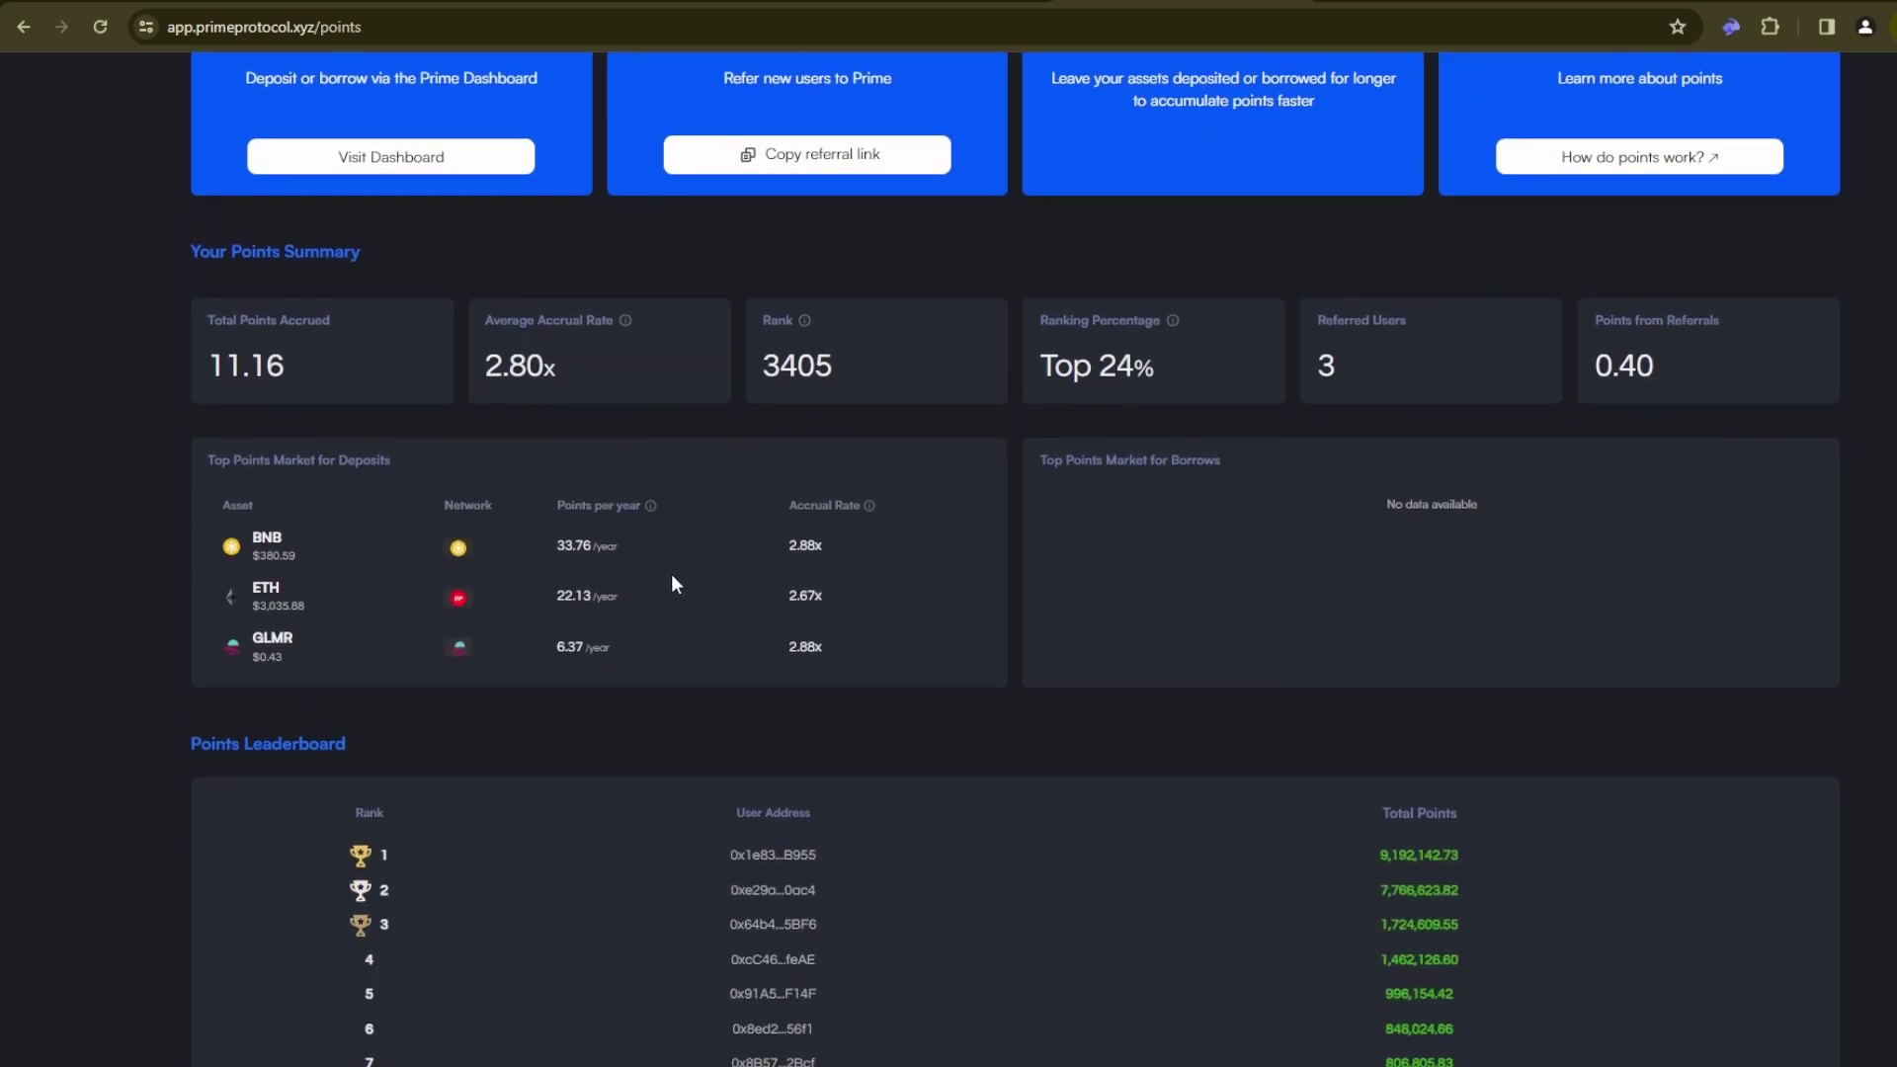
scroll(643, 591, "up", 4)
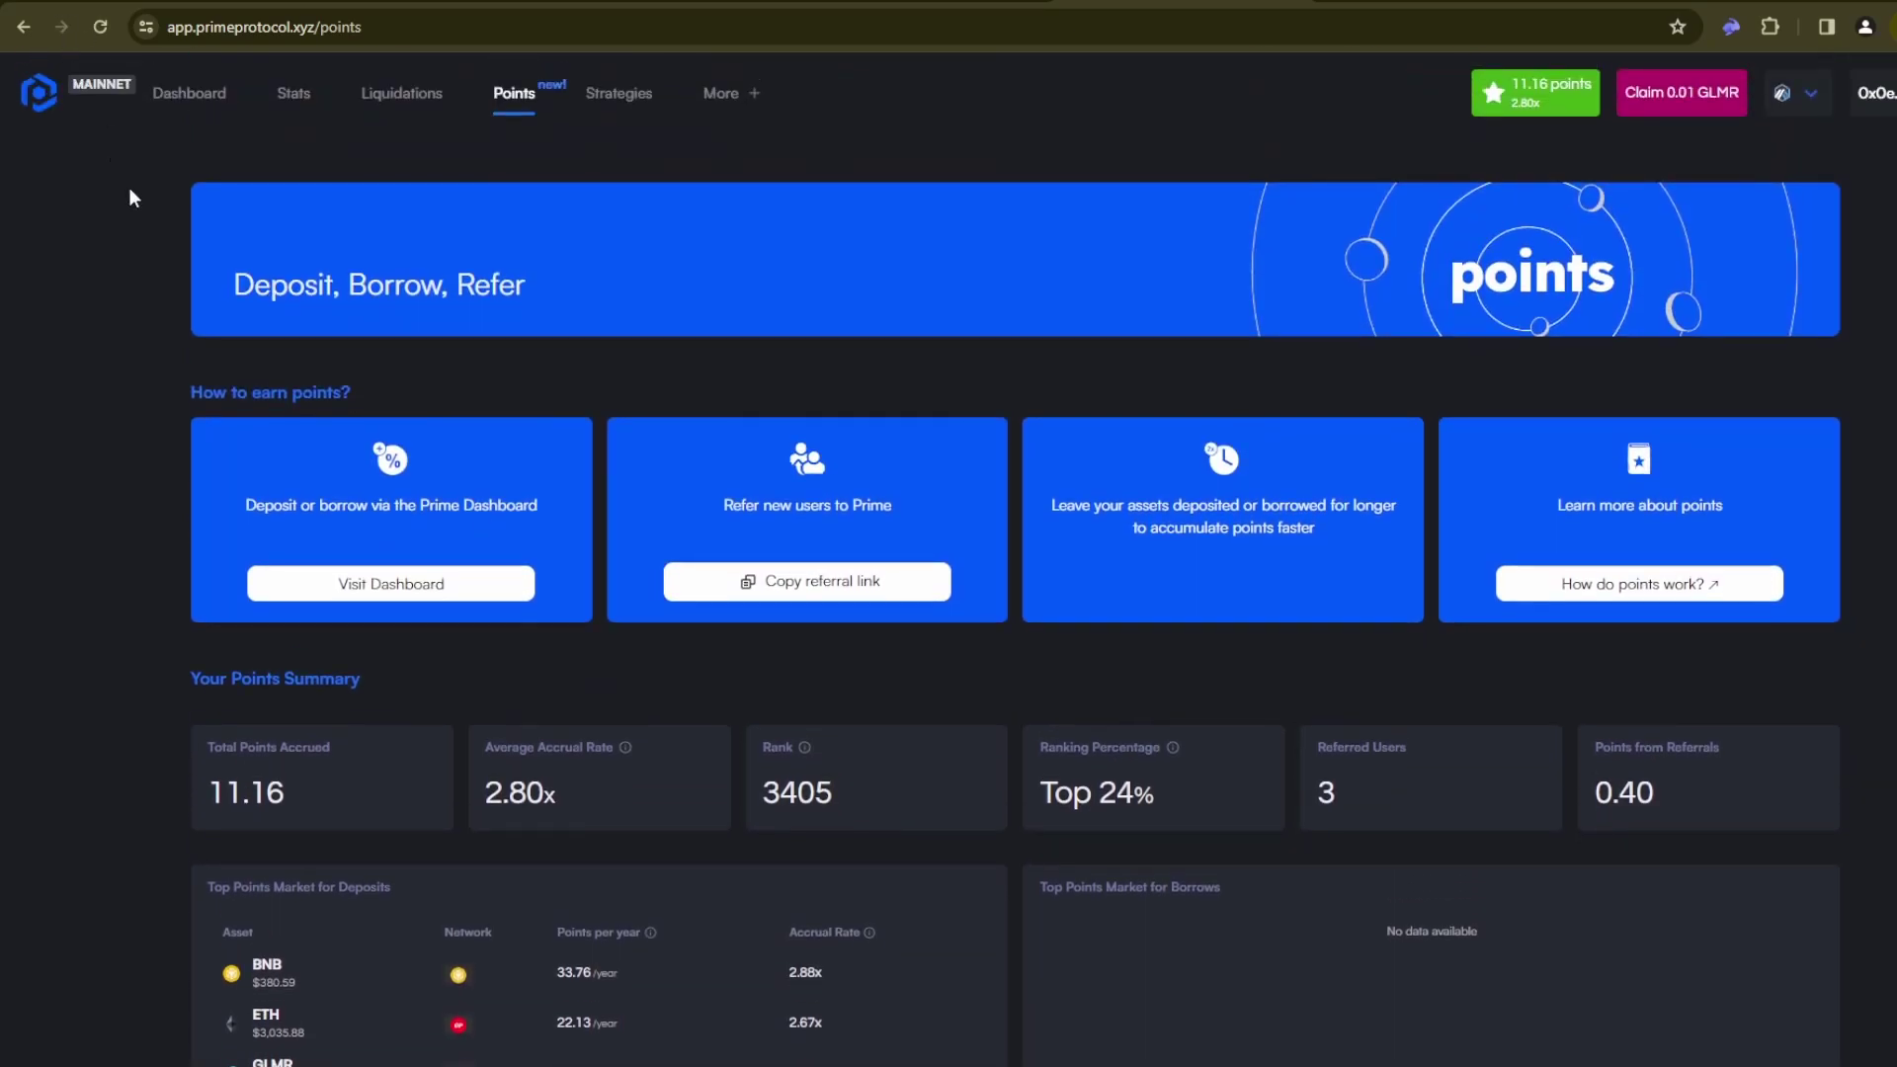
scroll(387, 751, "down", 4)
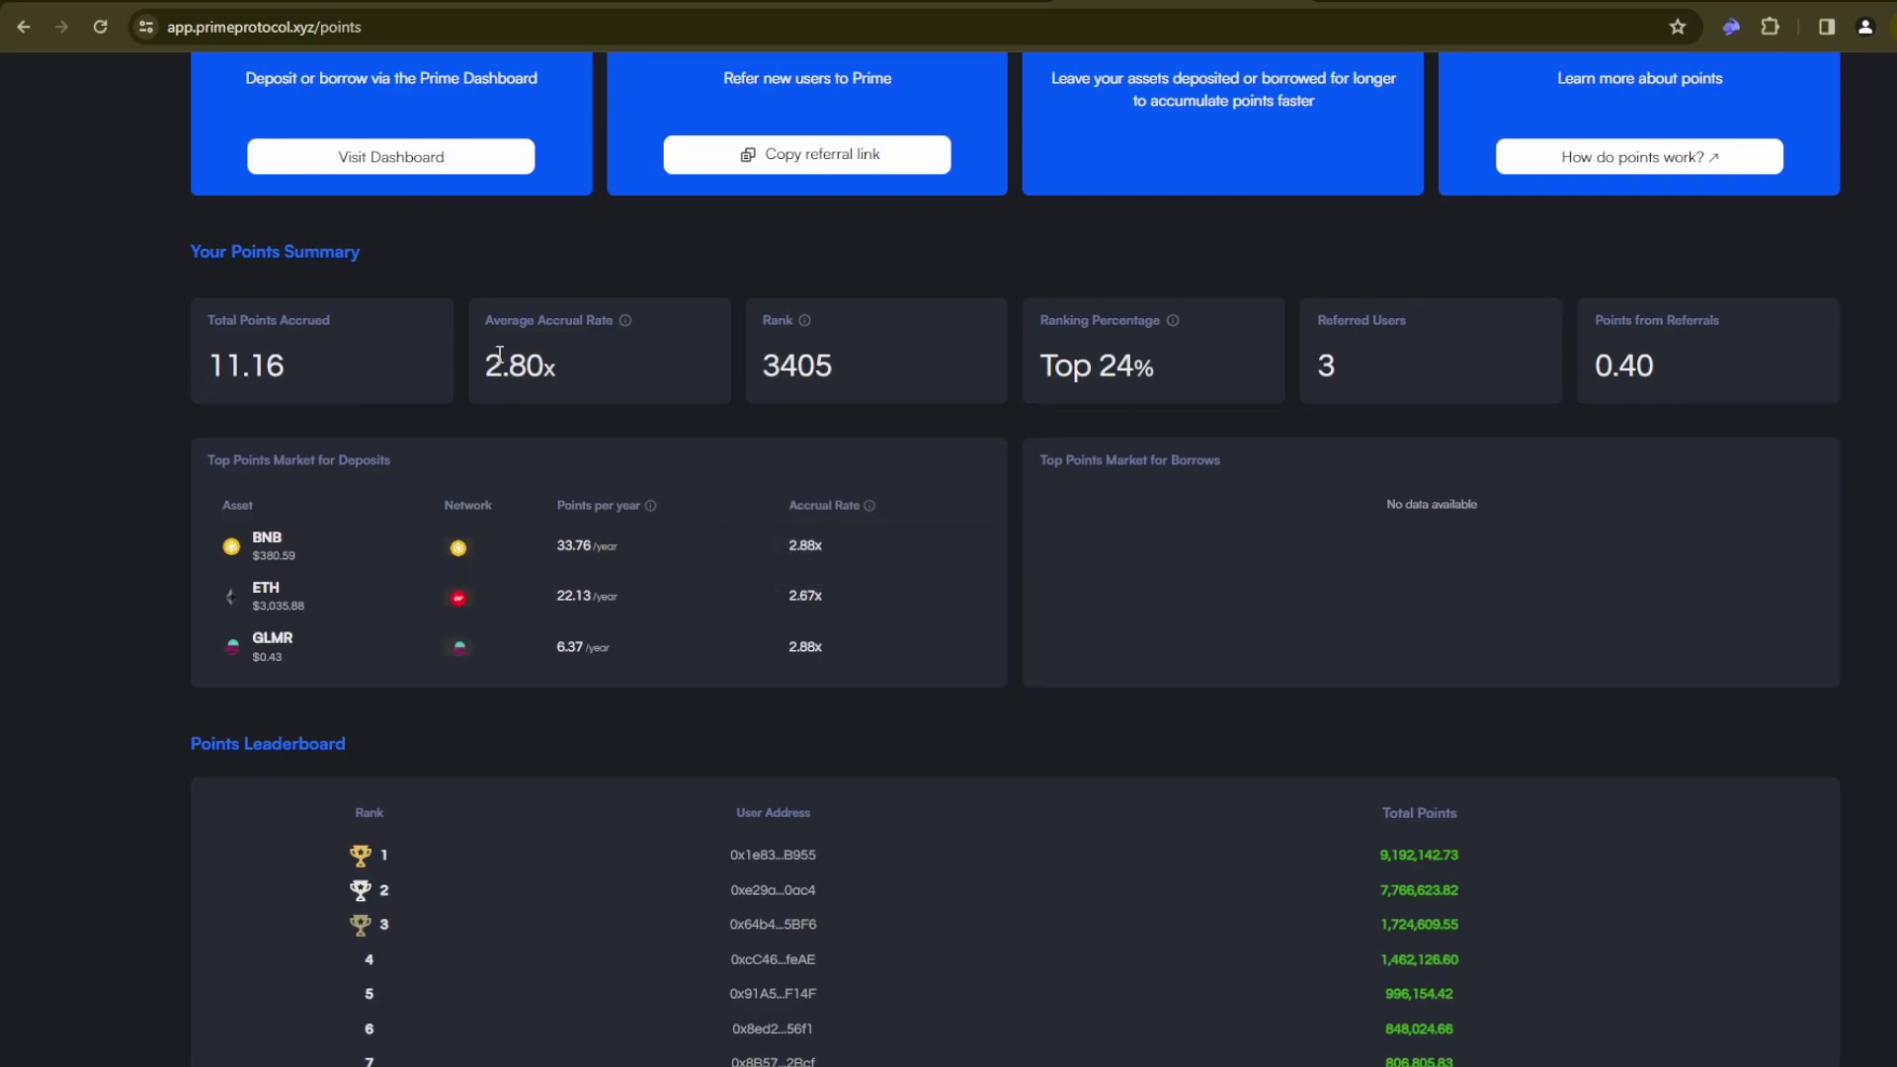
- Check the rank in the points summary, then return to the dashboard and browse the deposit and borrow assets
left_click_drag(795, 395, 864, 406)
scroll(678, 605, "up", 4)
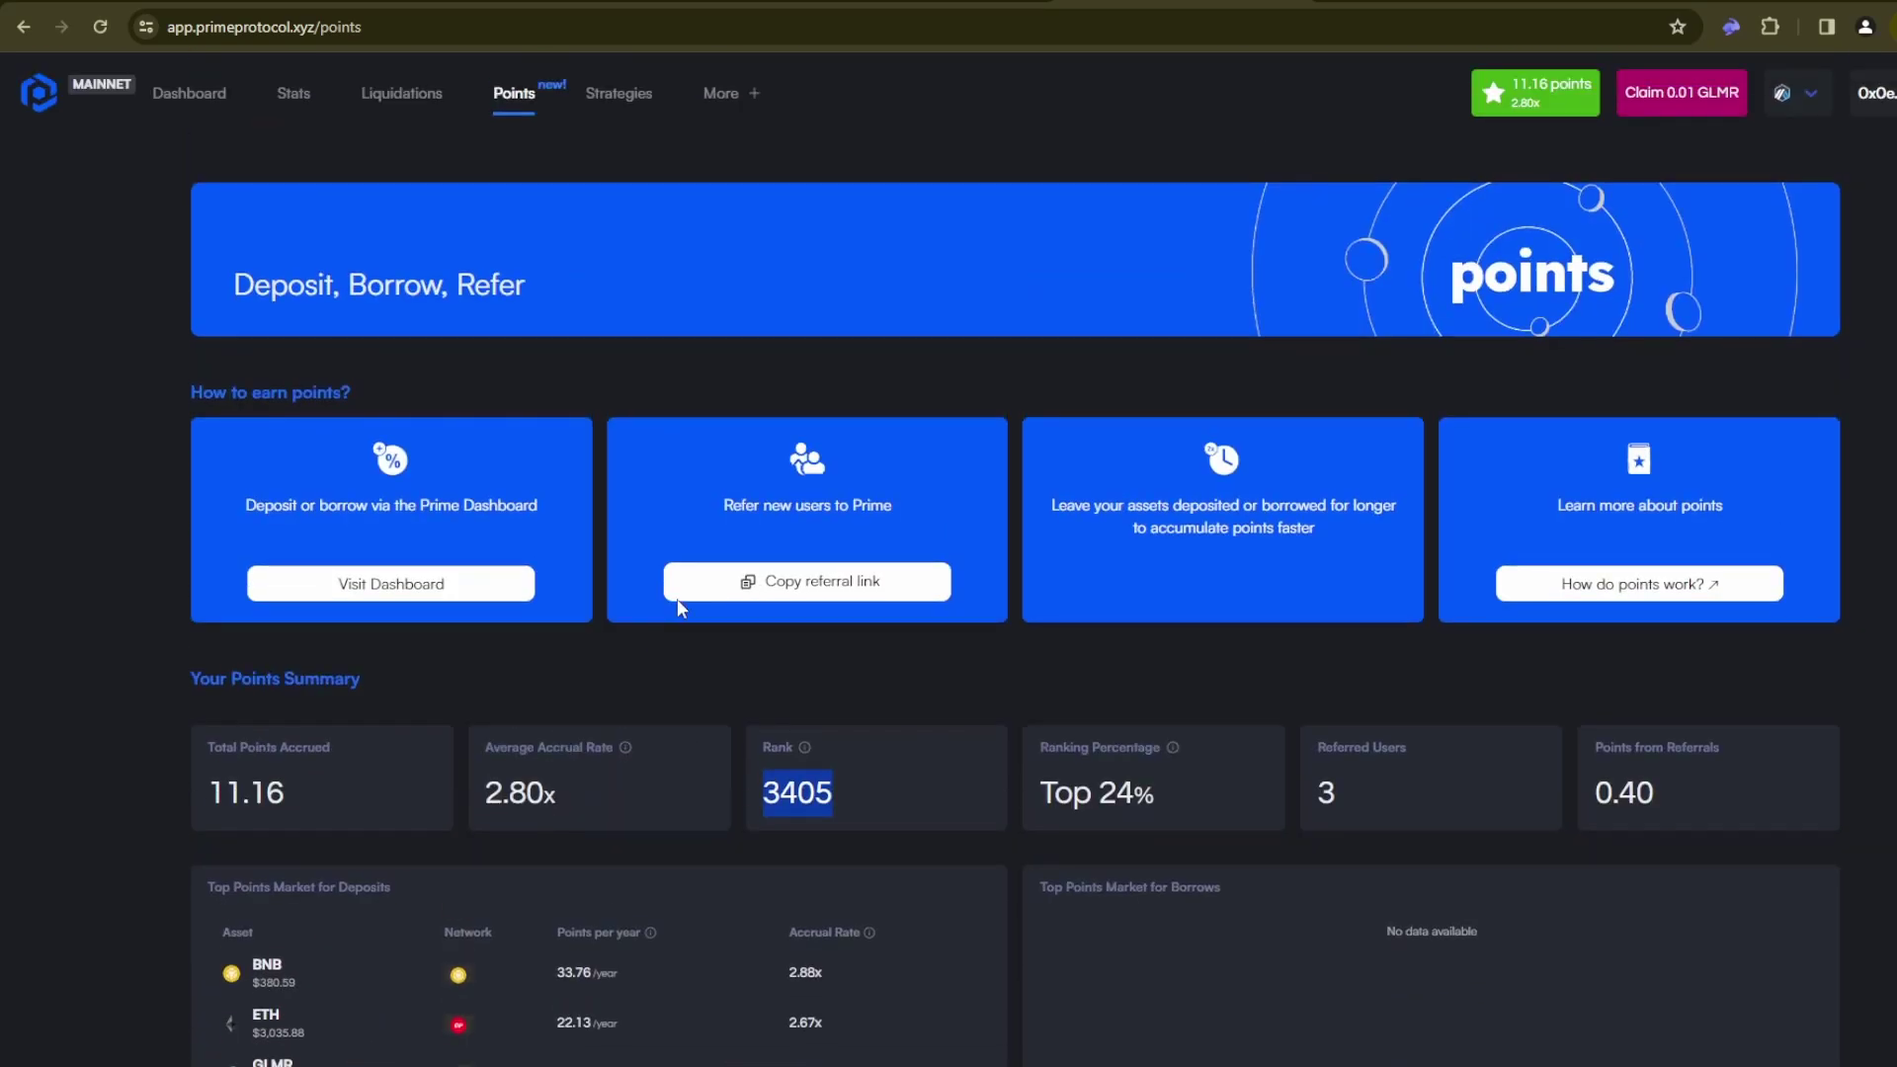
left_click(197, 95)
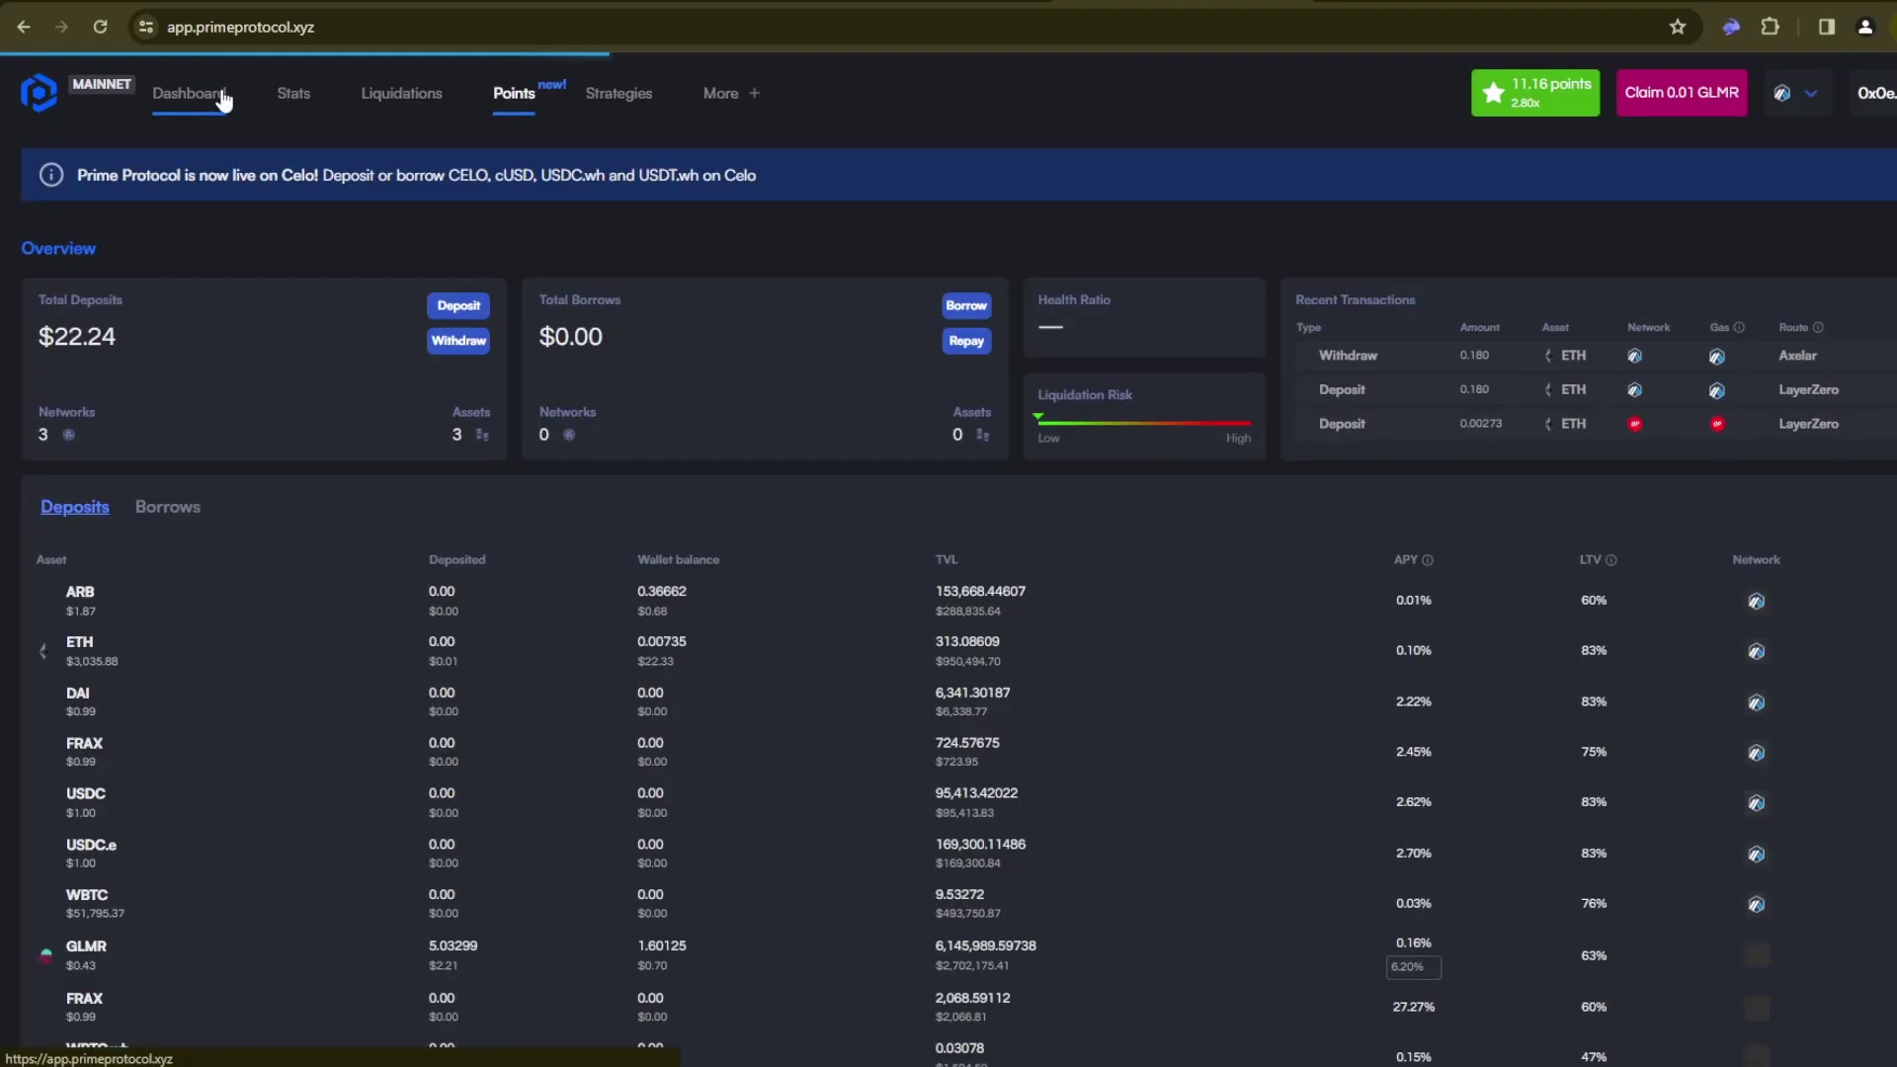
scroll(1048, 445, "down", 5)
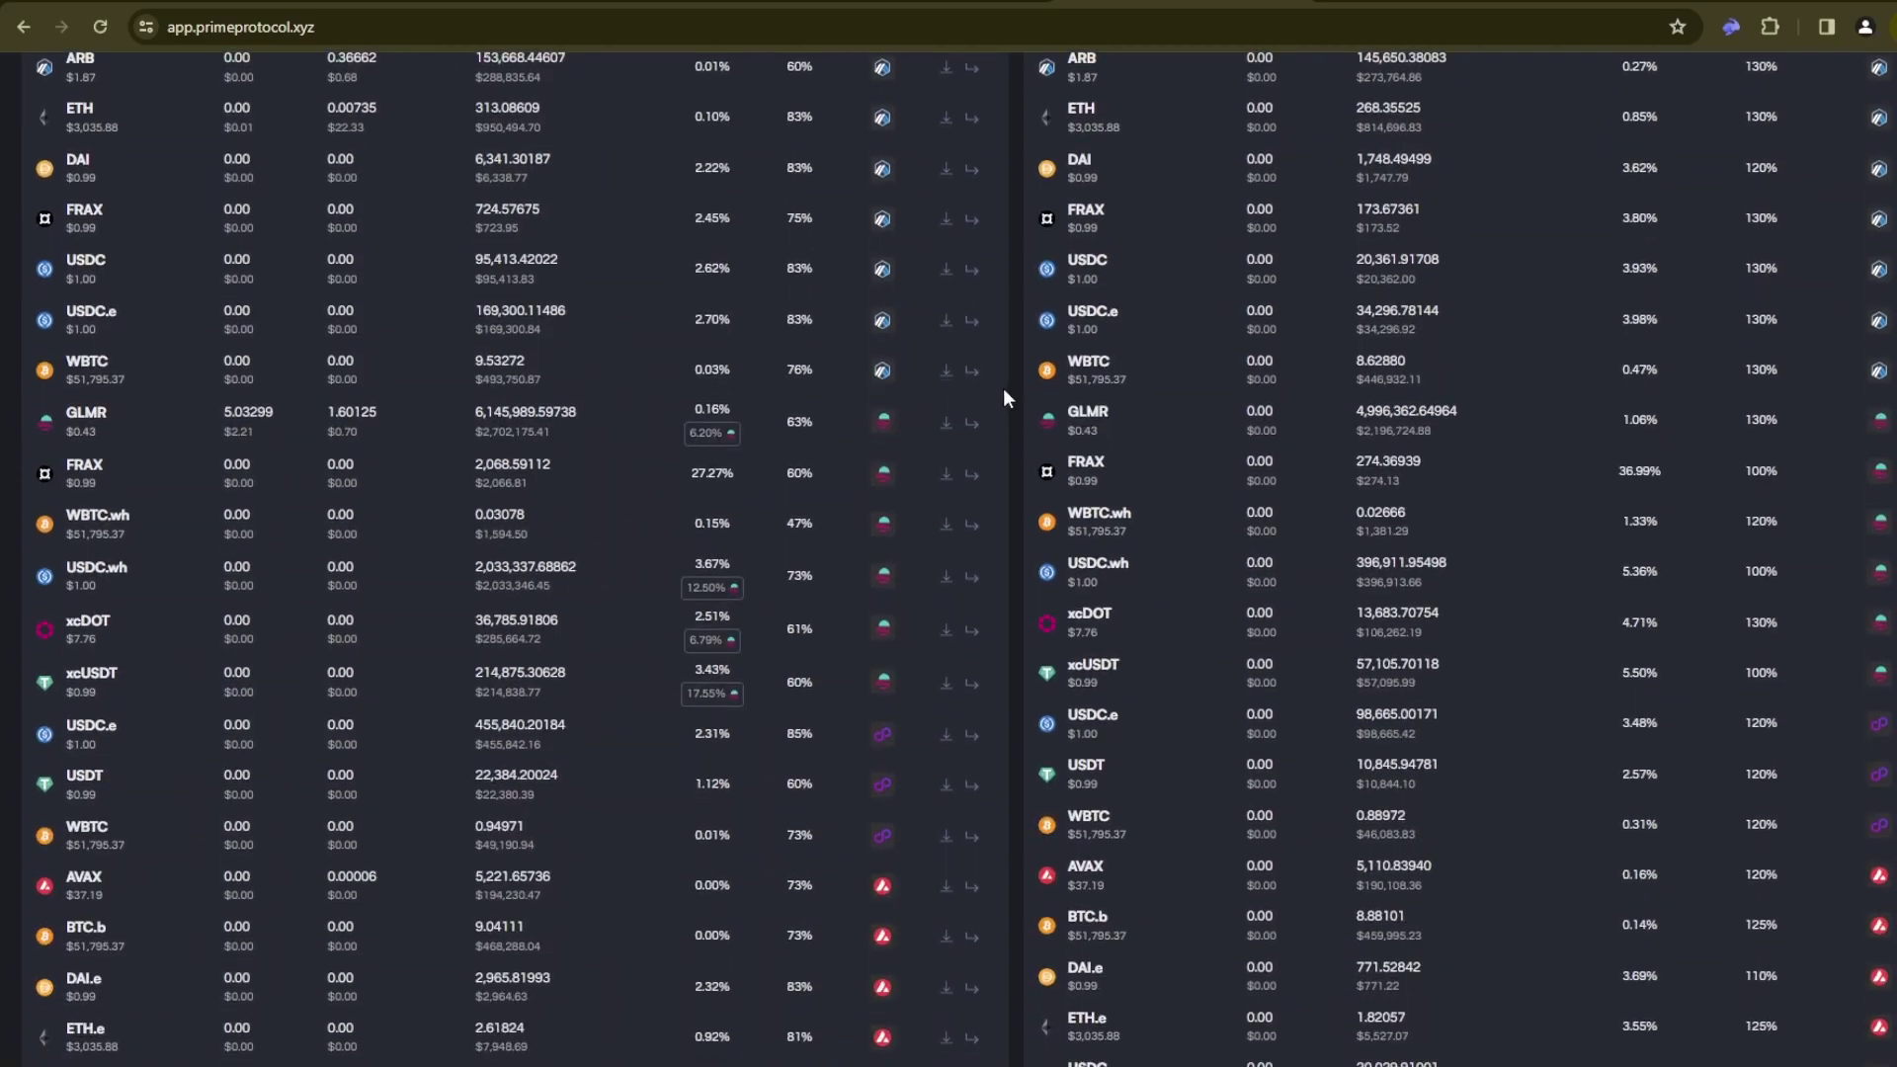
scroll(1004, 393, "up", 5)
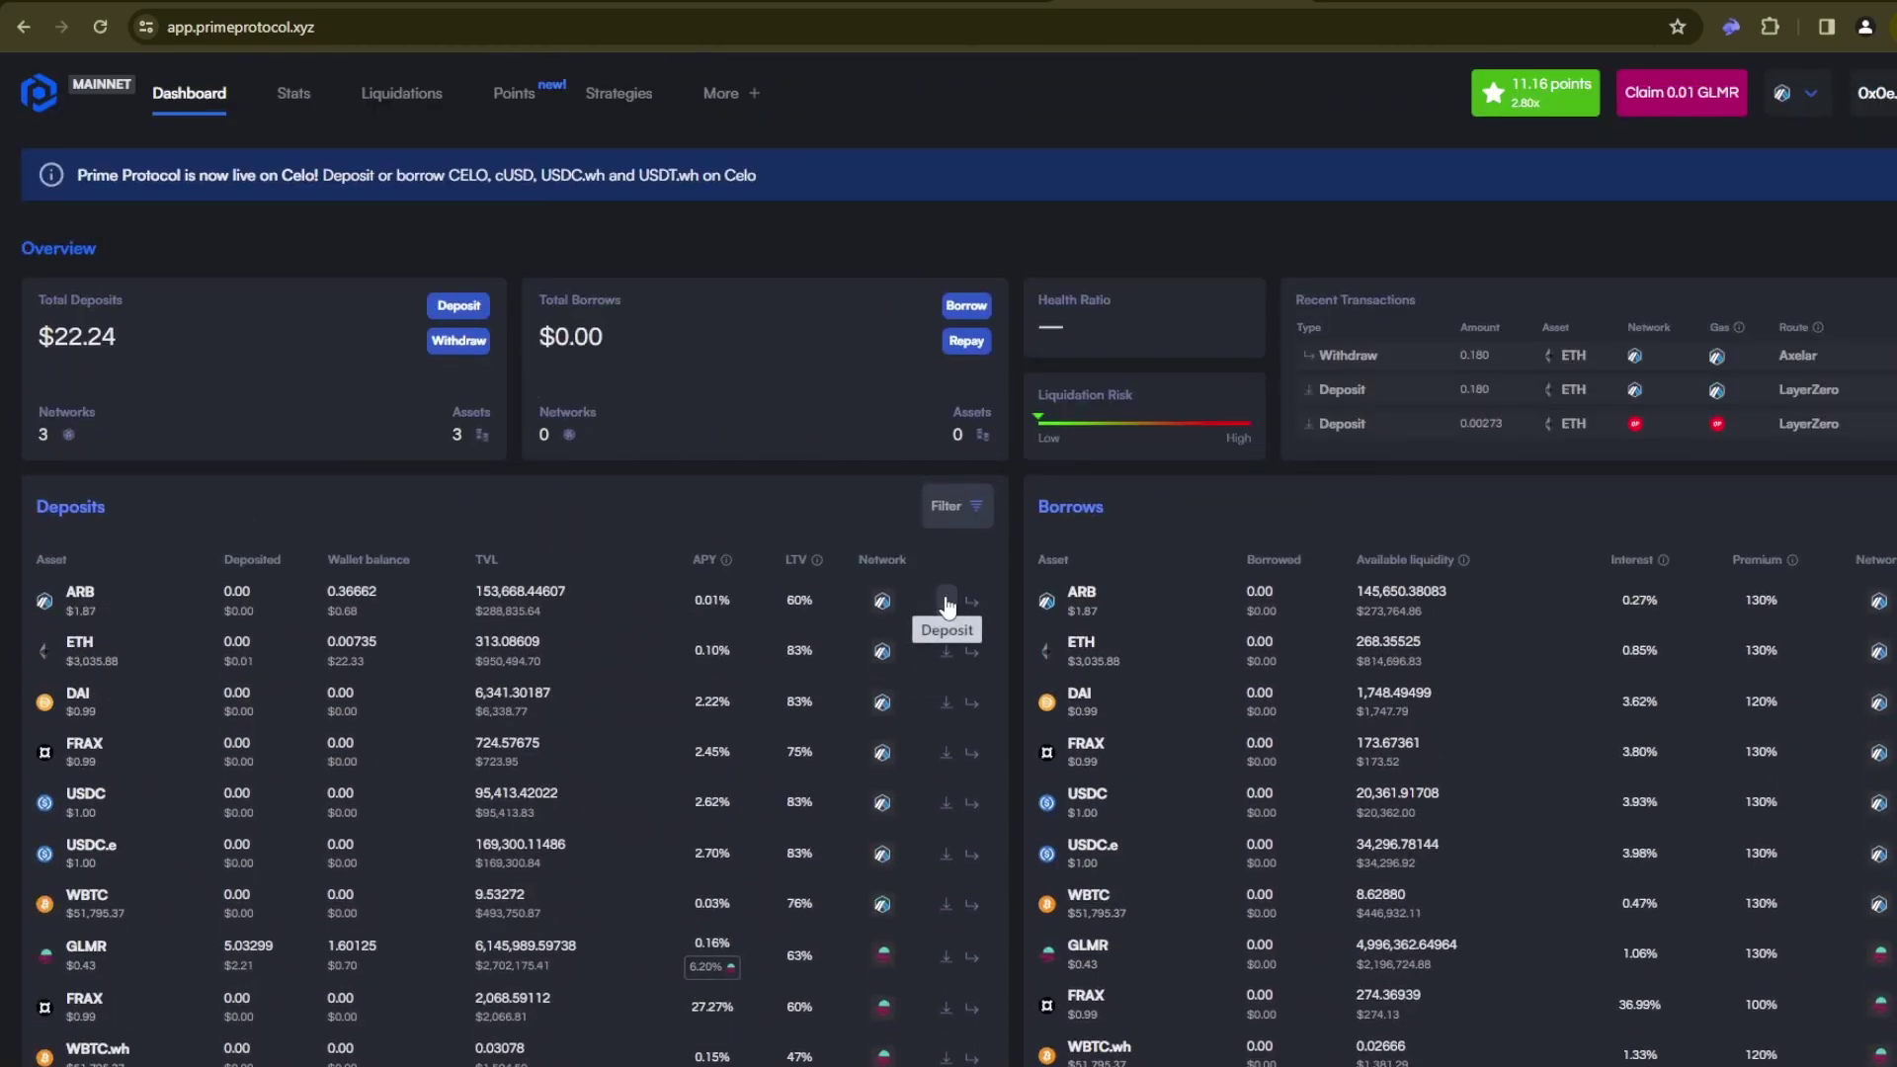
- Set up a deposit of 75% of the ARB wallet balance on Arbitrum One via LayerZero and request the token approval
left_click(947, 600)
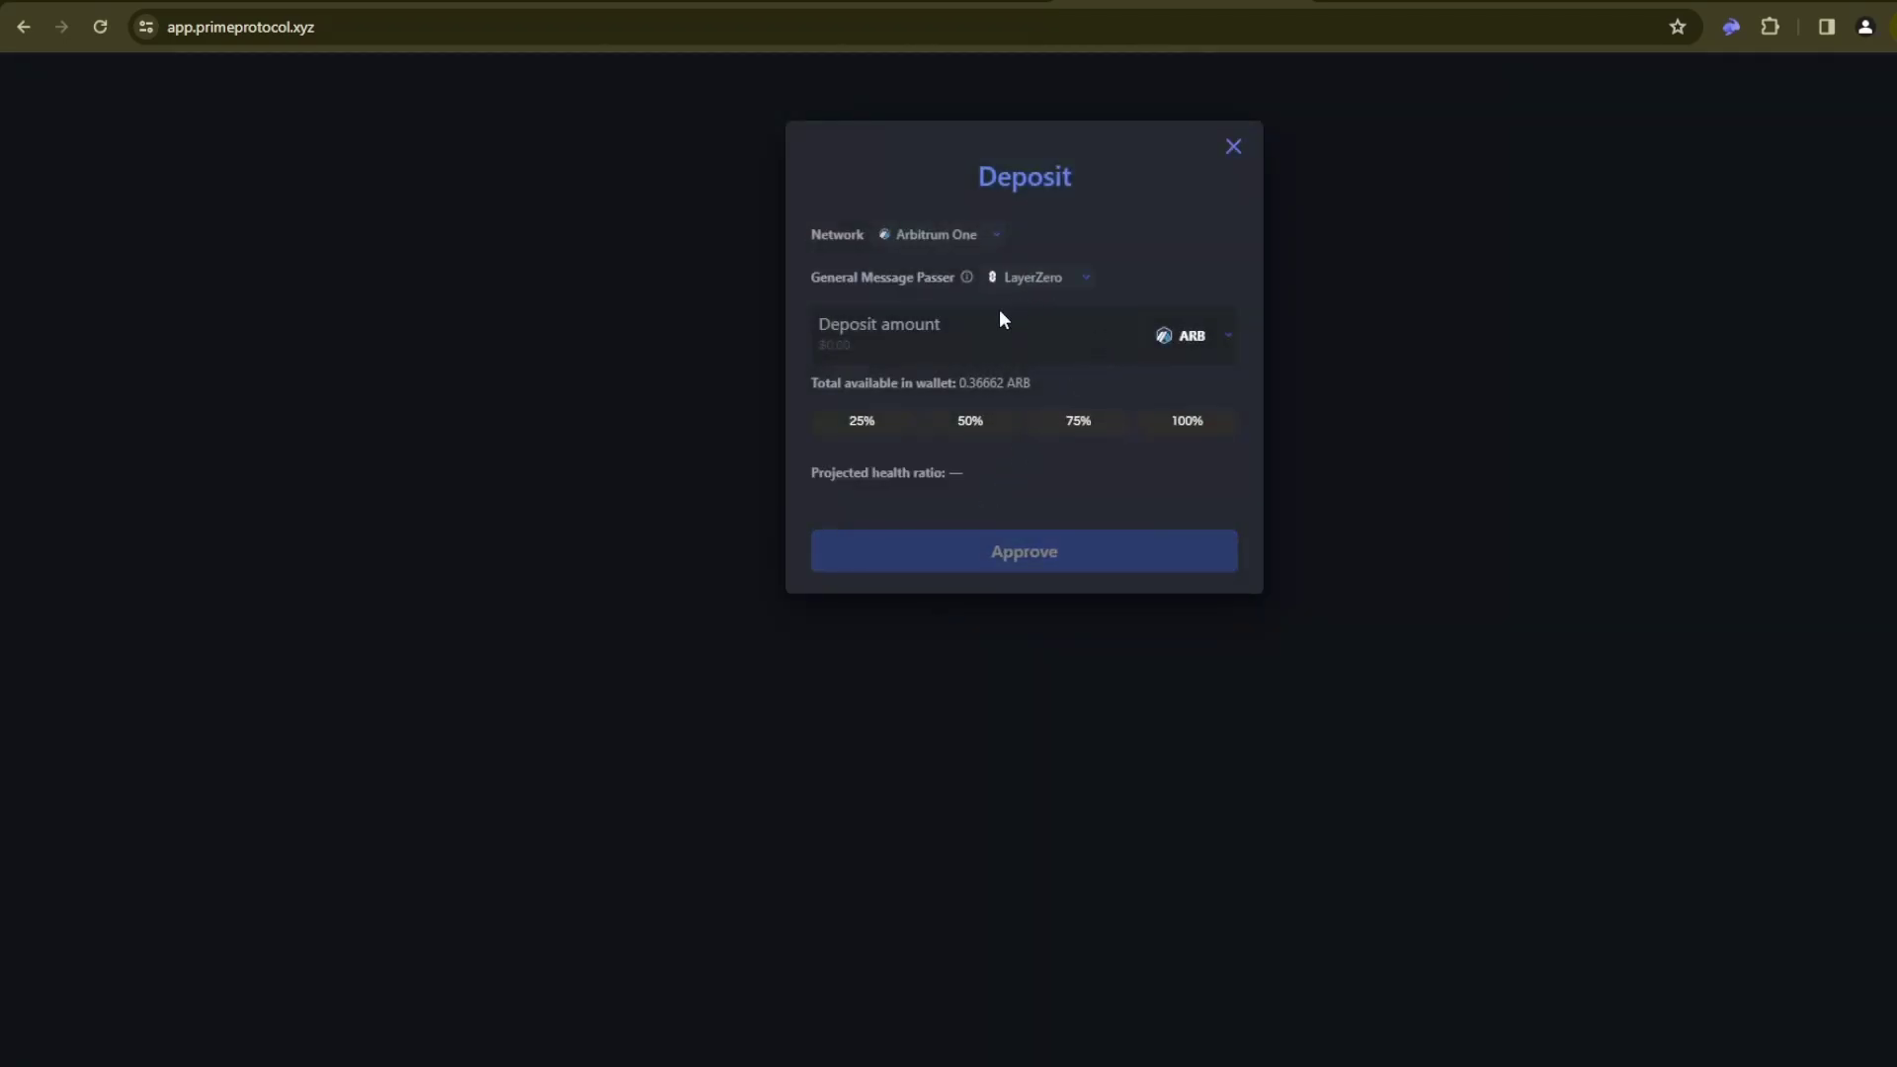
left_click(1104, 423)
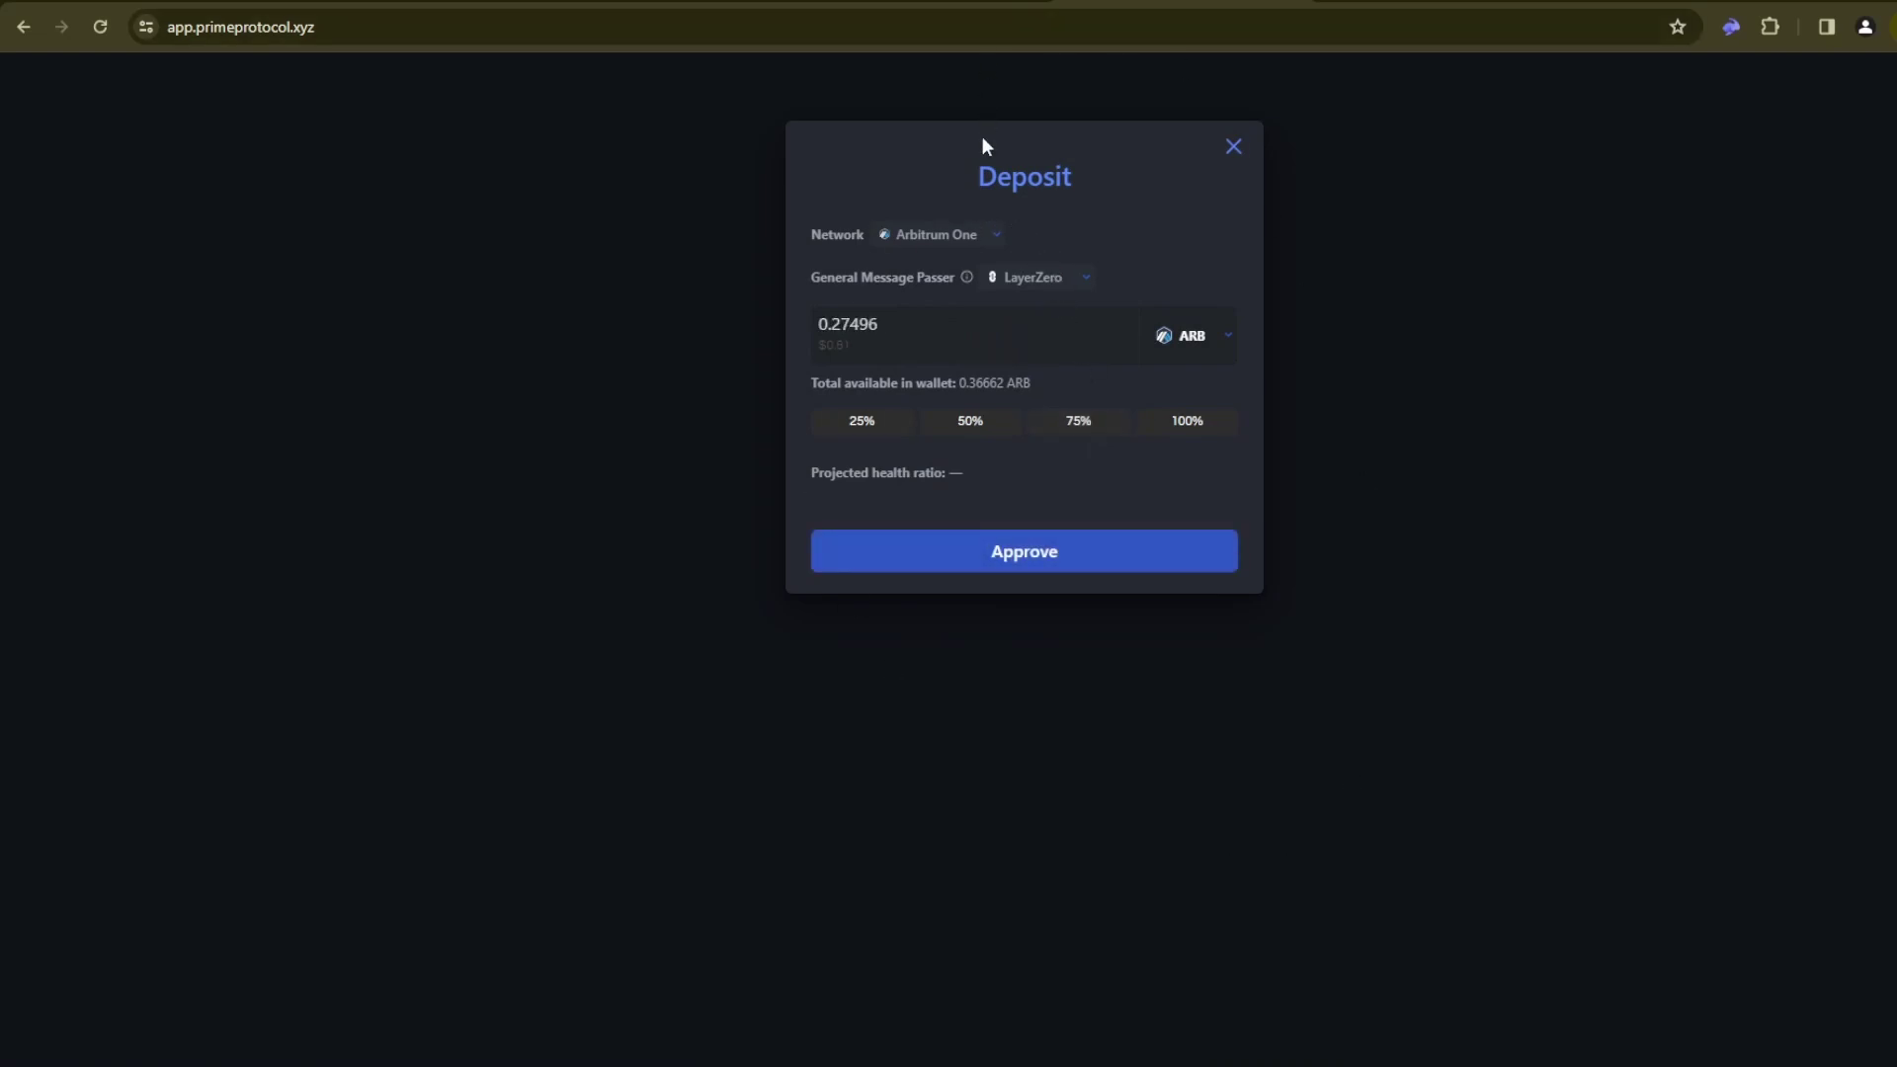
left_click(1037, 279)
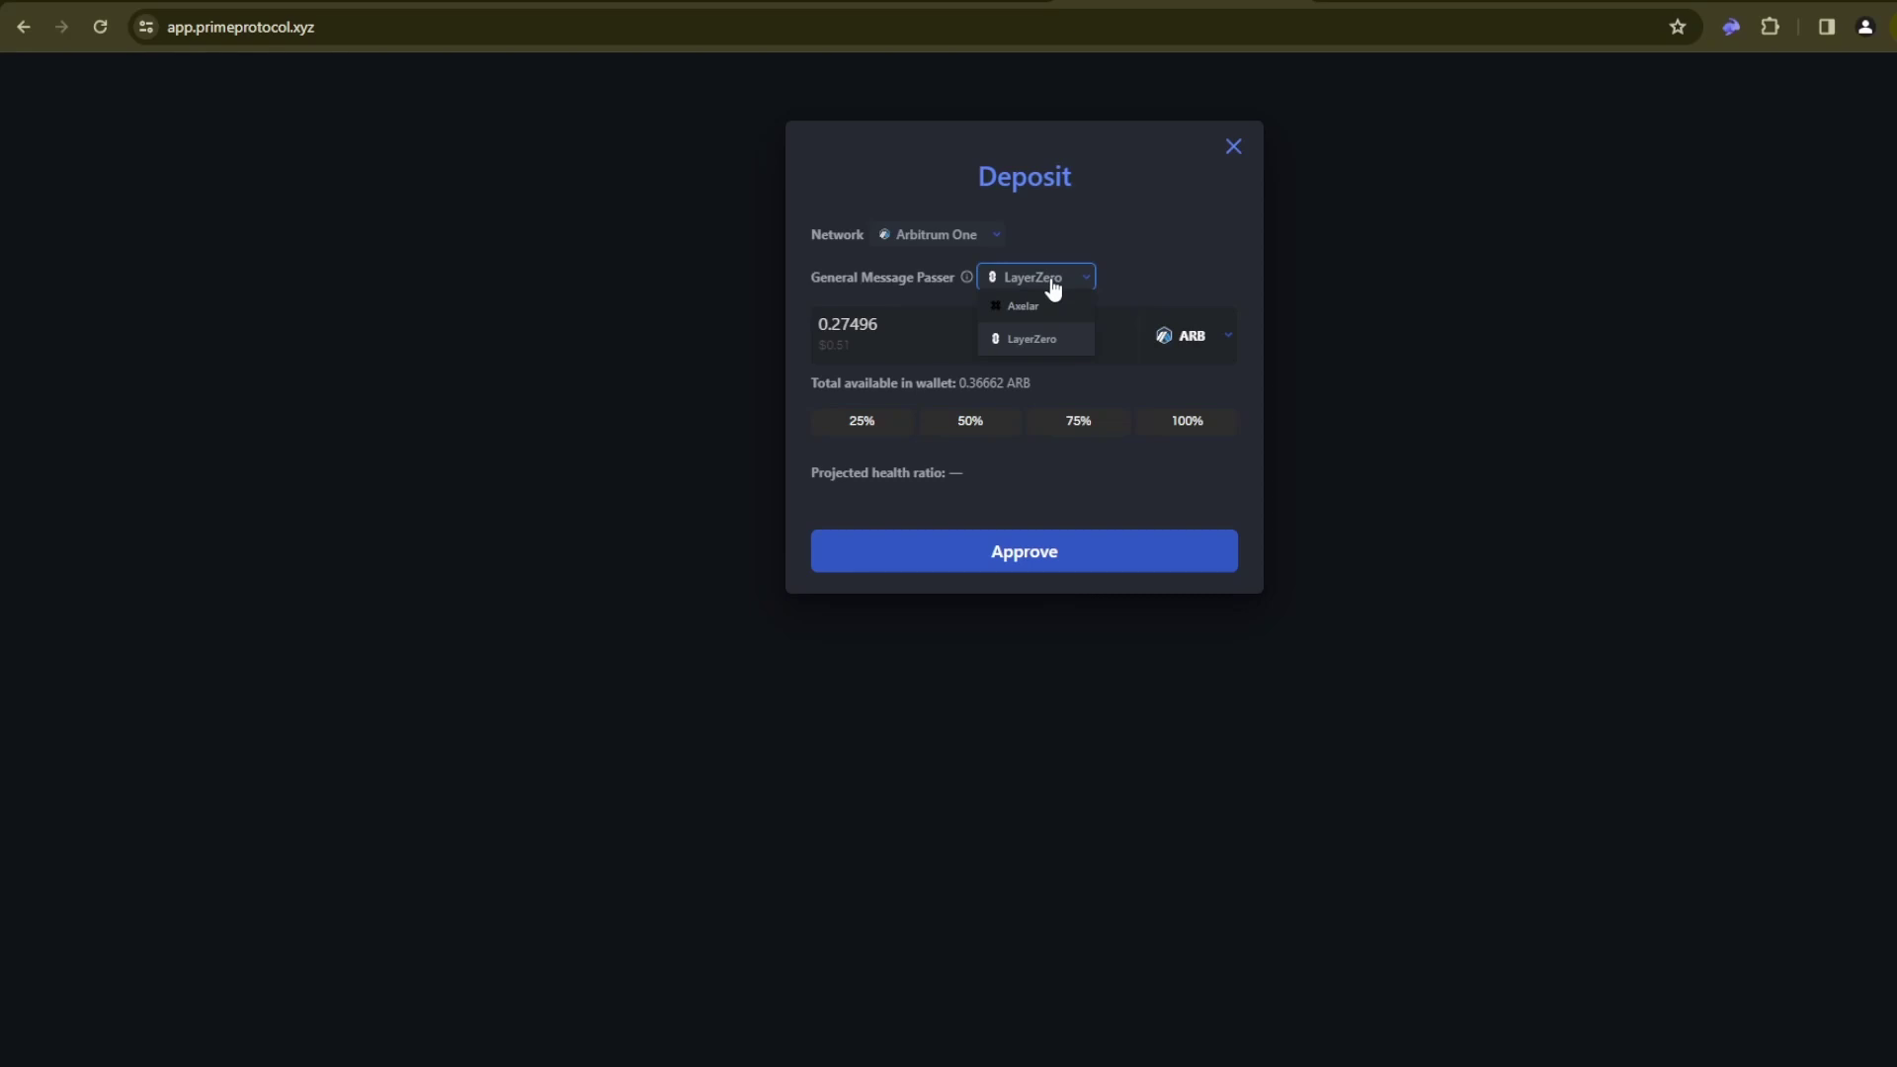
left_click(1047, 338)
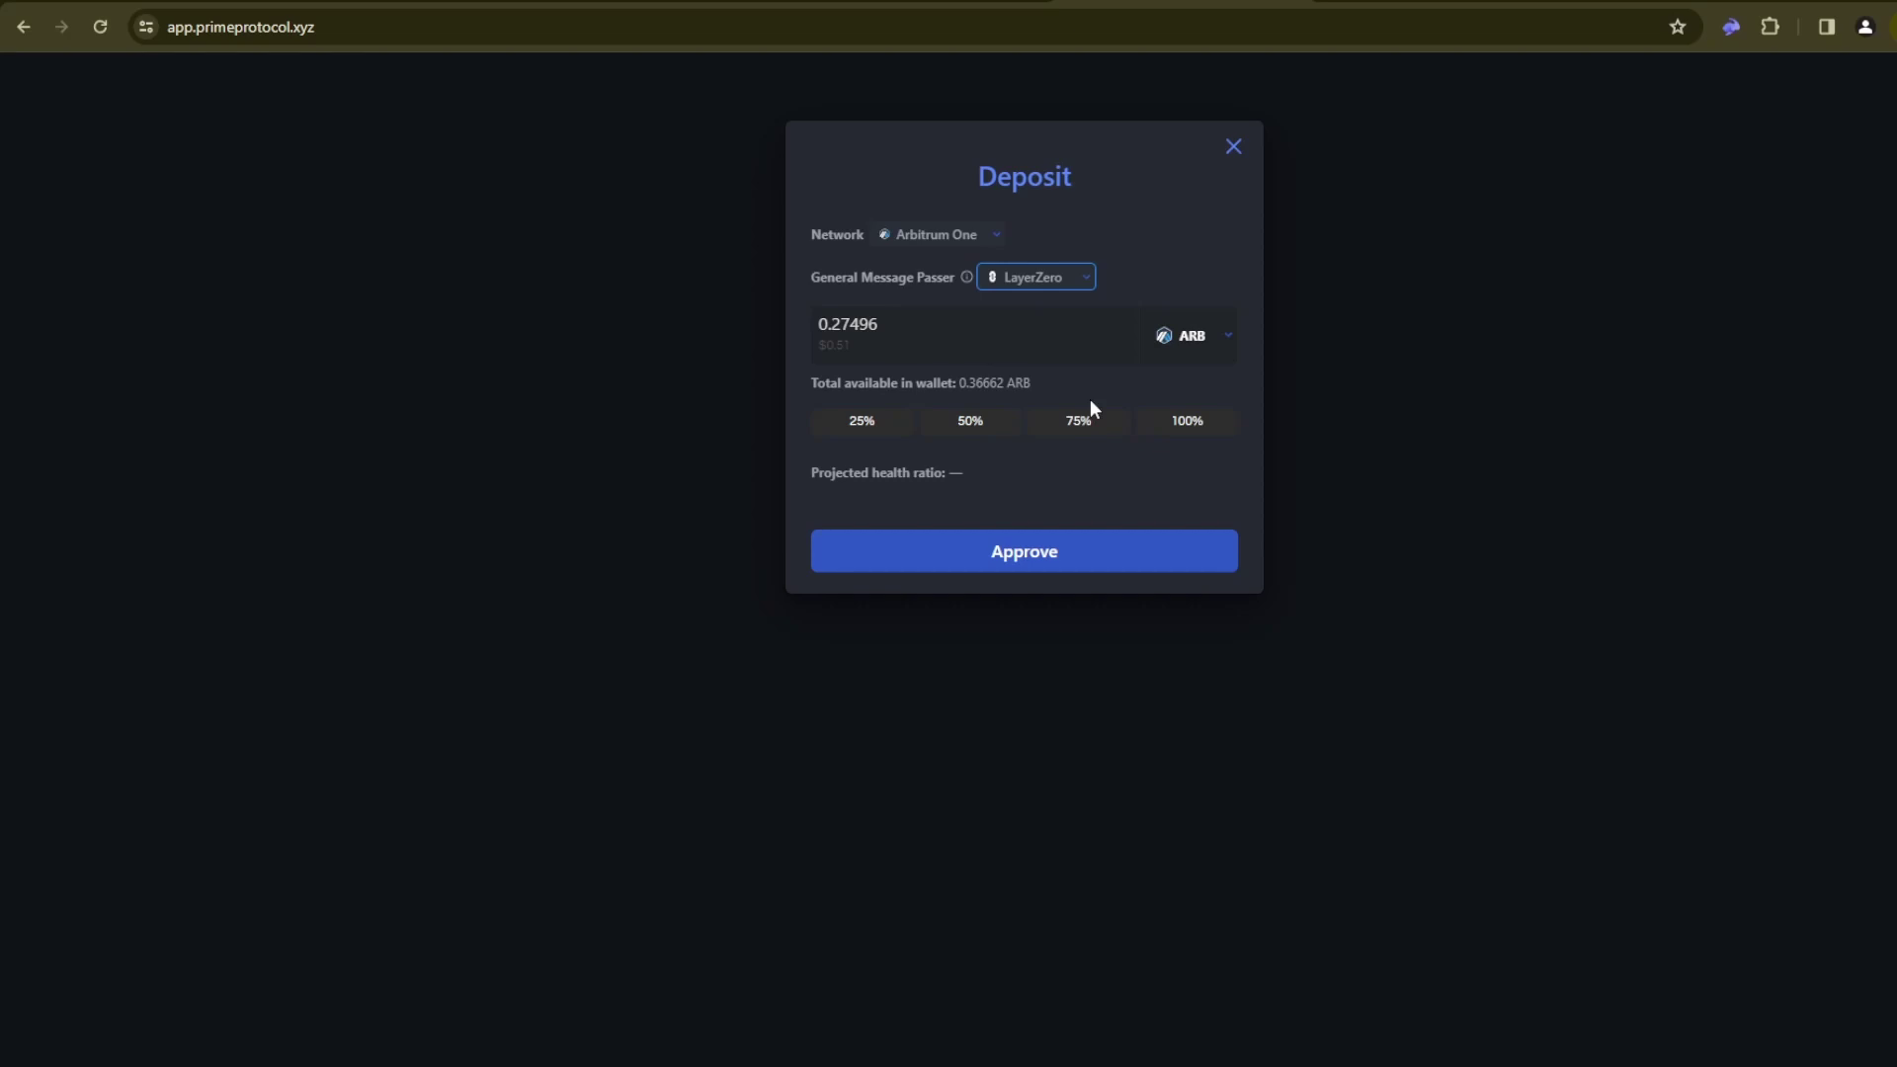
left_click(1130, 553)
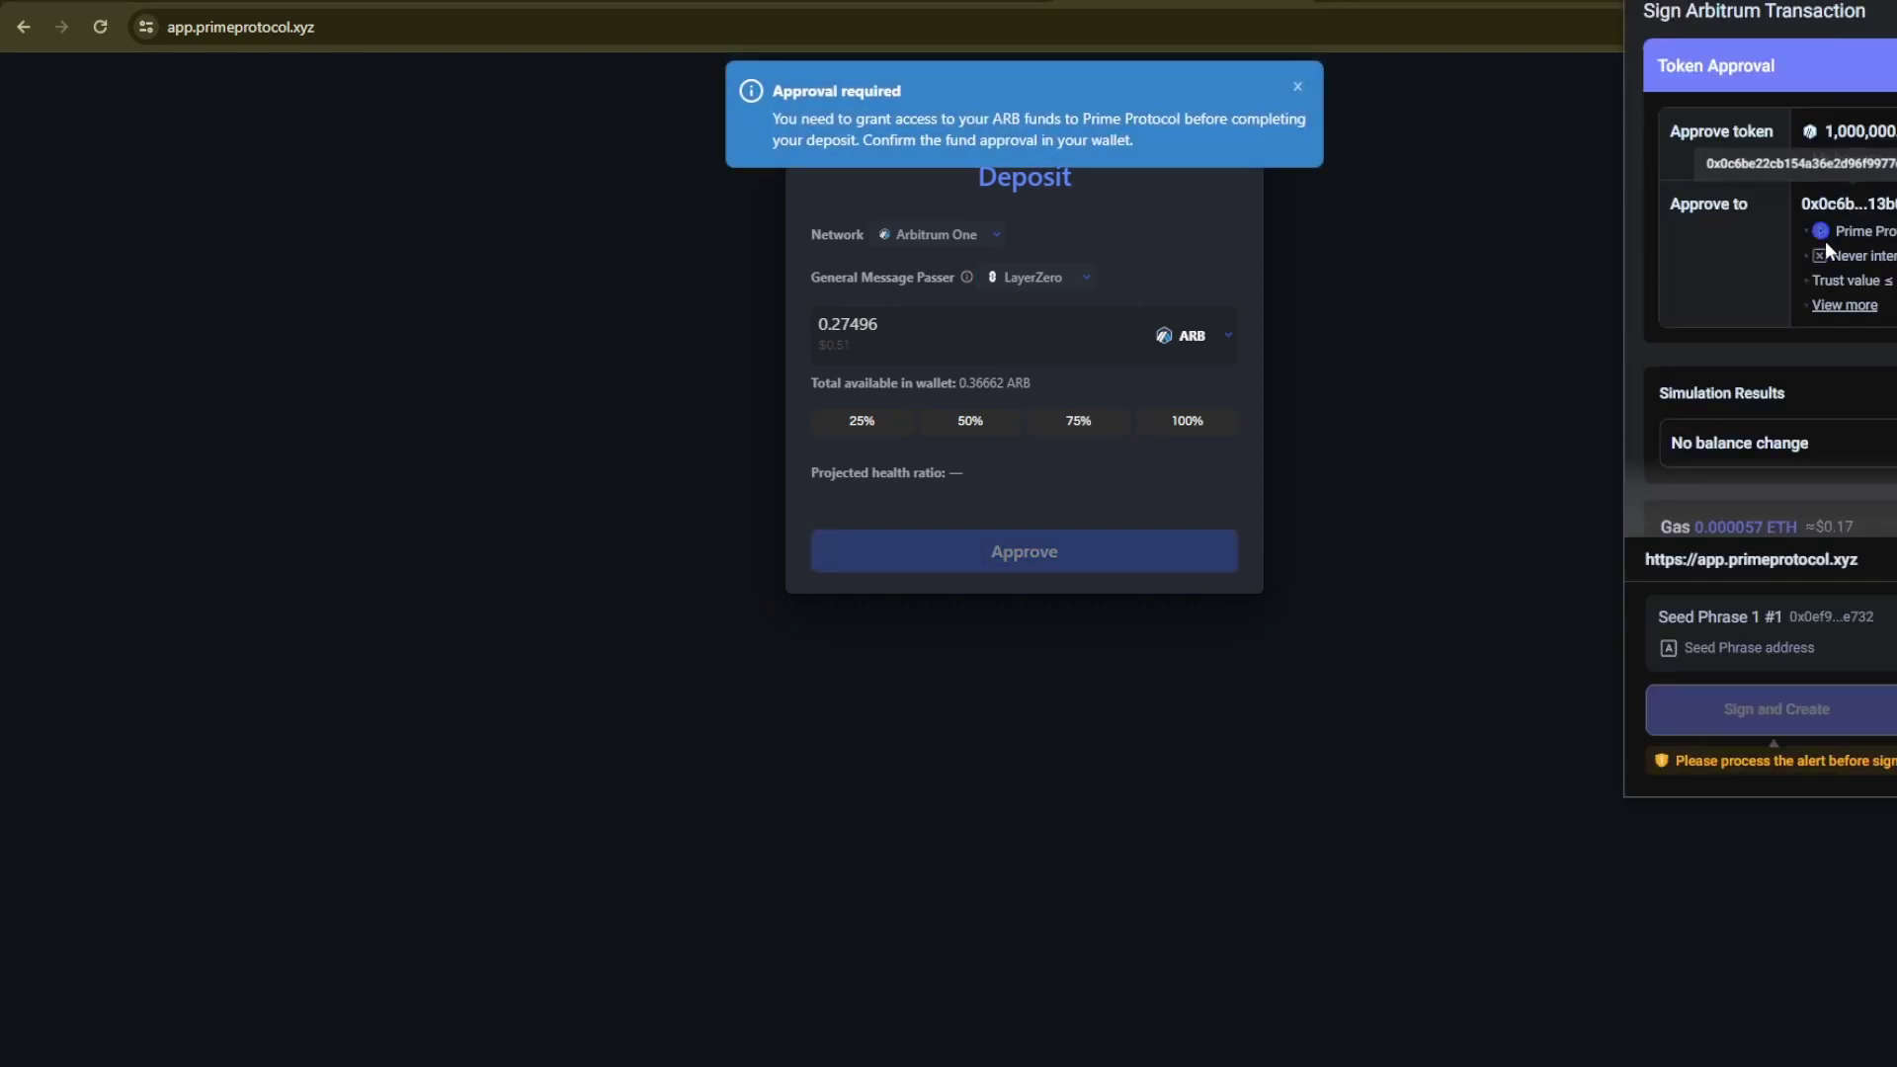
scroll(1803, 314, "down", 3)
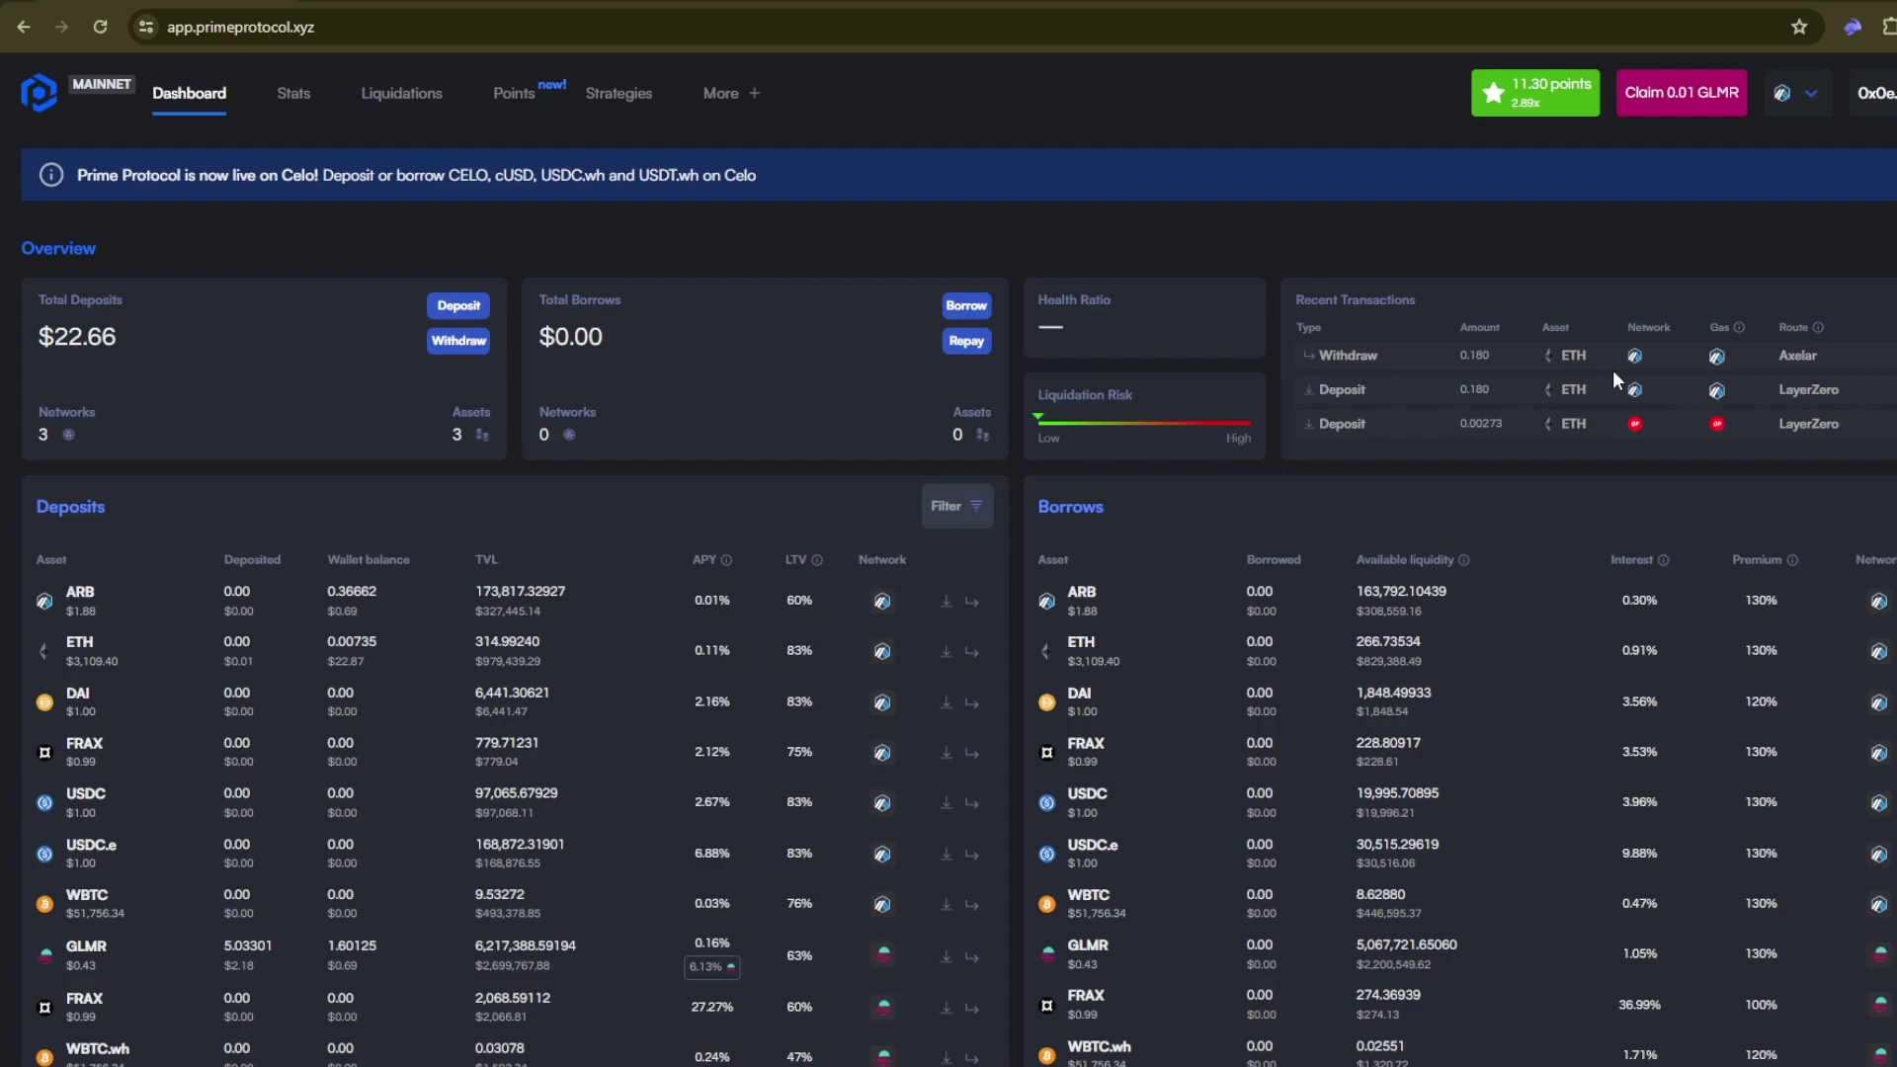
- Request a borrow of 90% of the available ARB, 6.31260 ARB, on Arbitrum One with Moonbeam as the gas network
left_click(1878, 618)
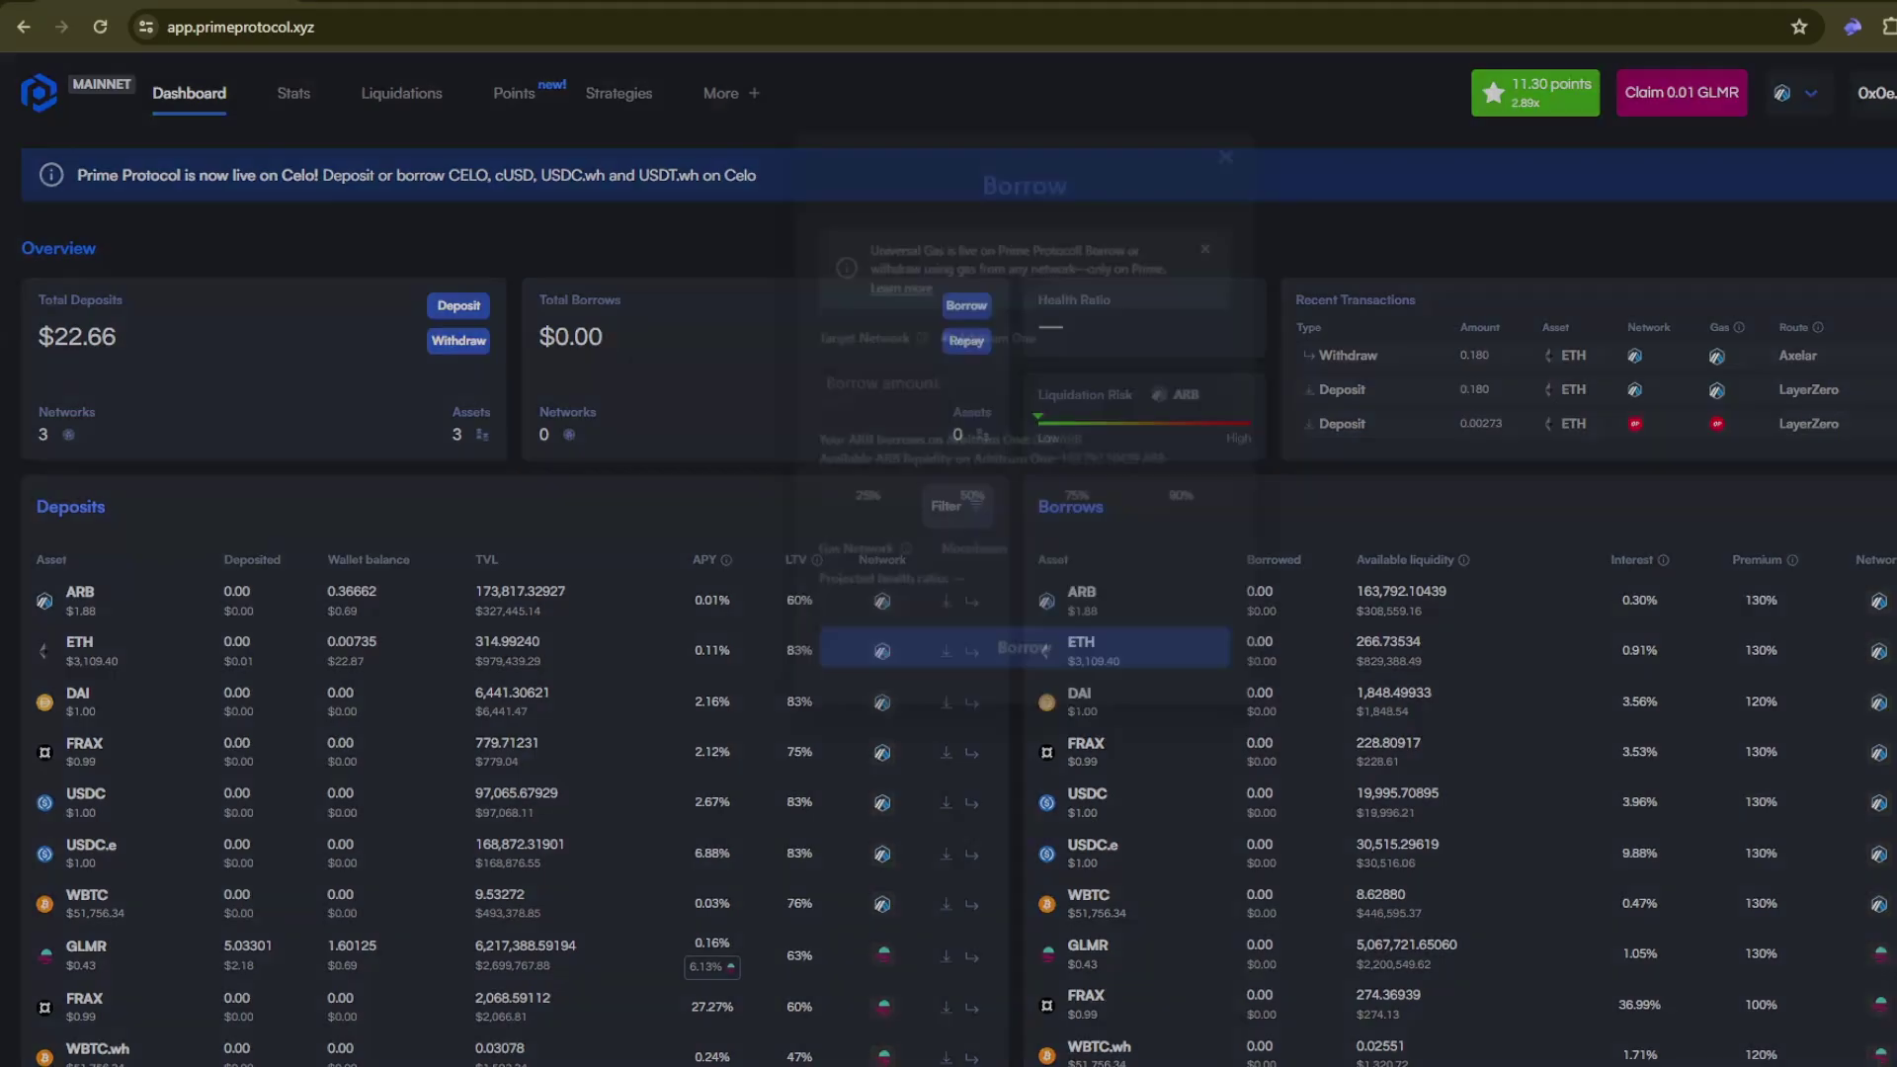
left_click(1184, 500)
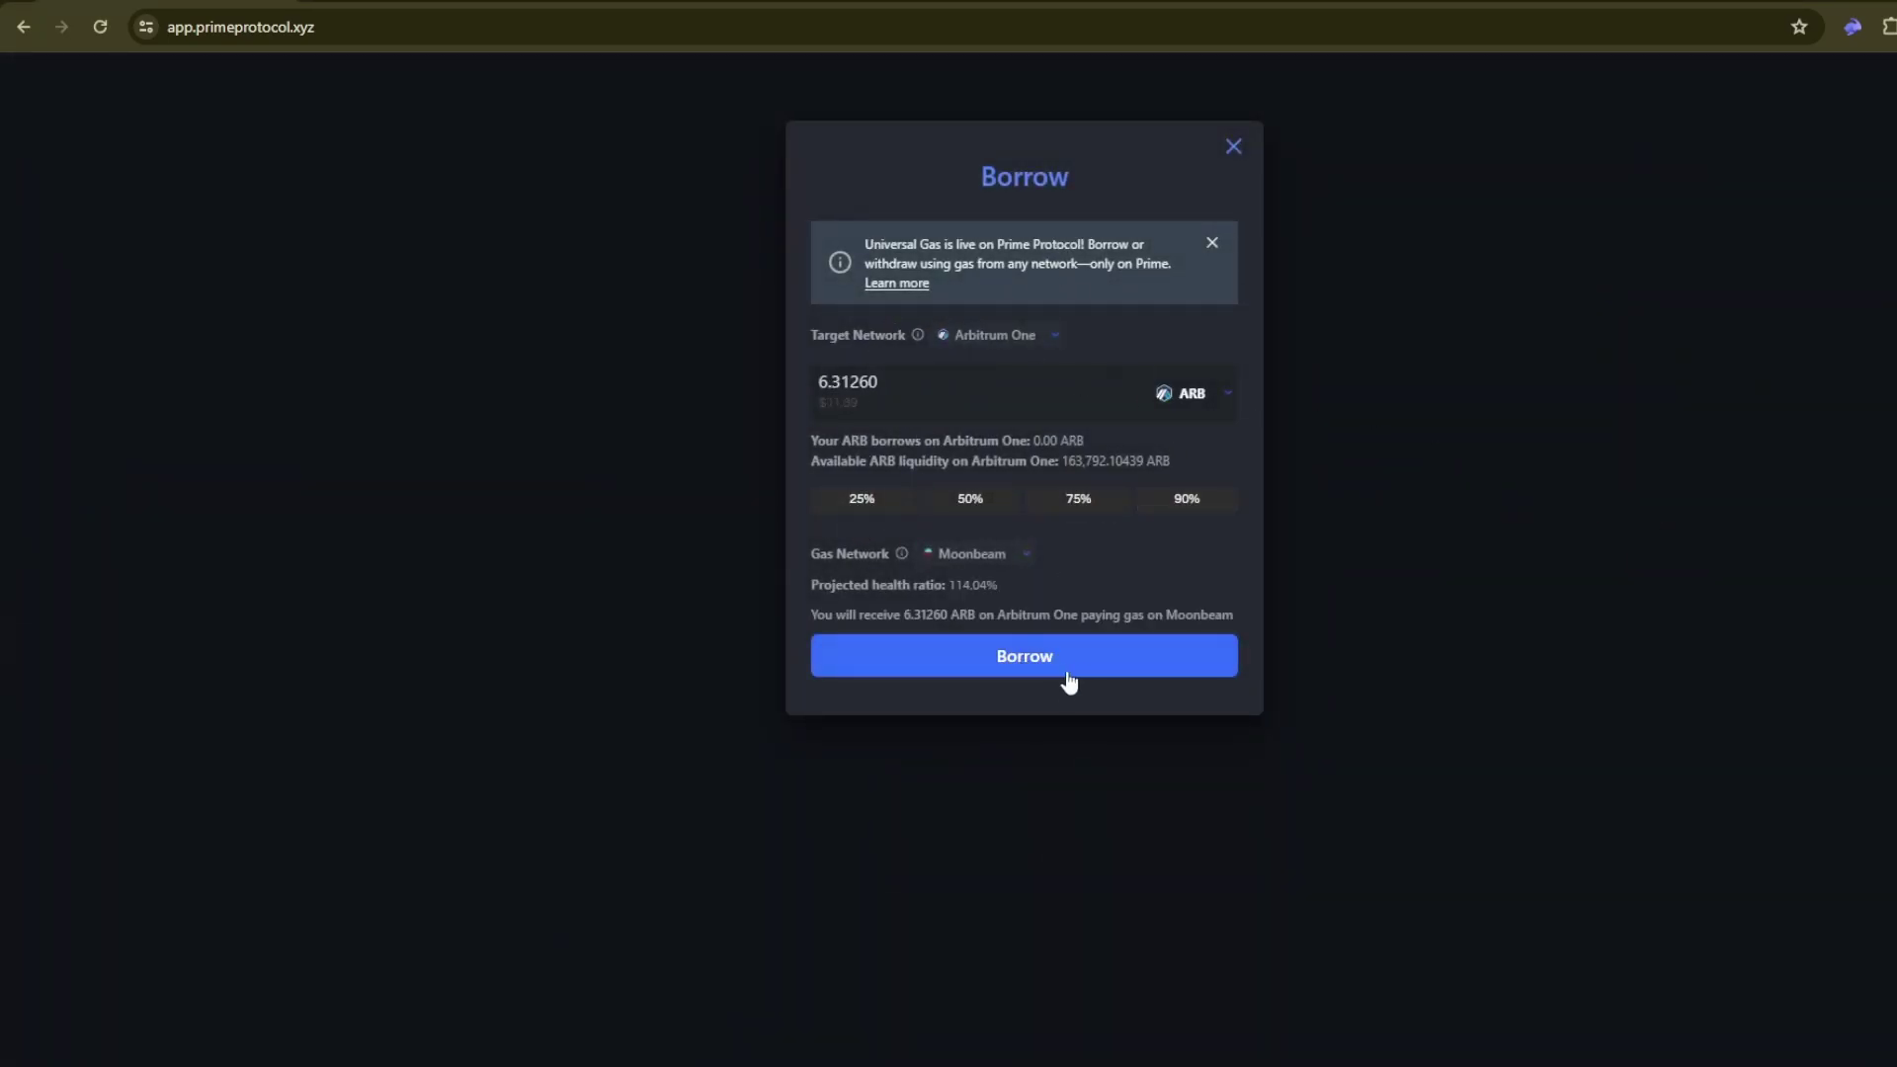
left_click(1150, 665)
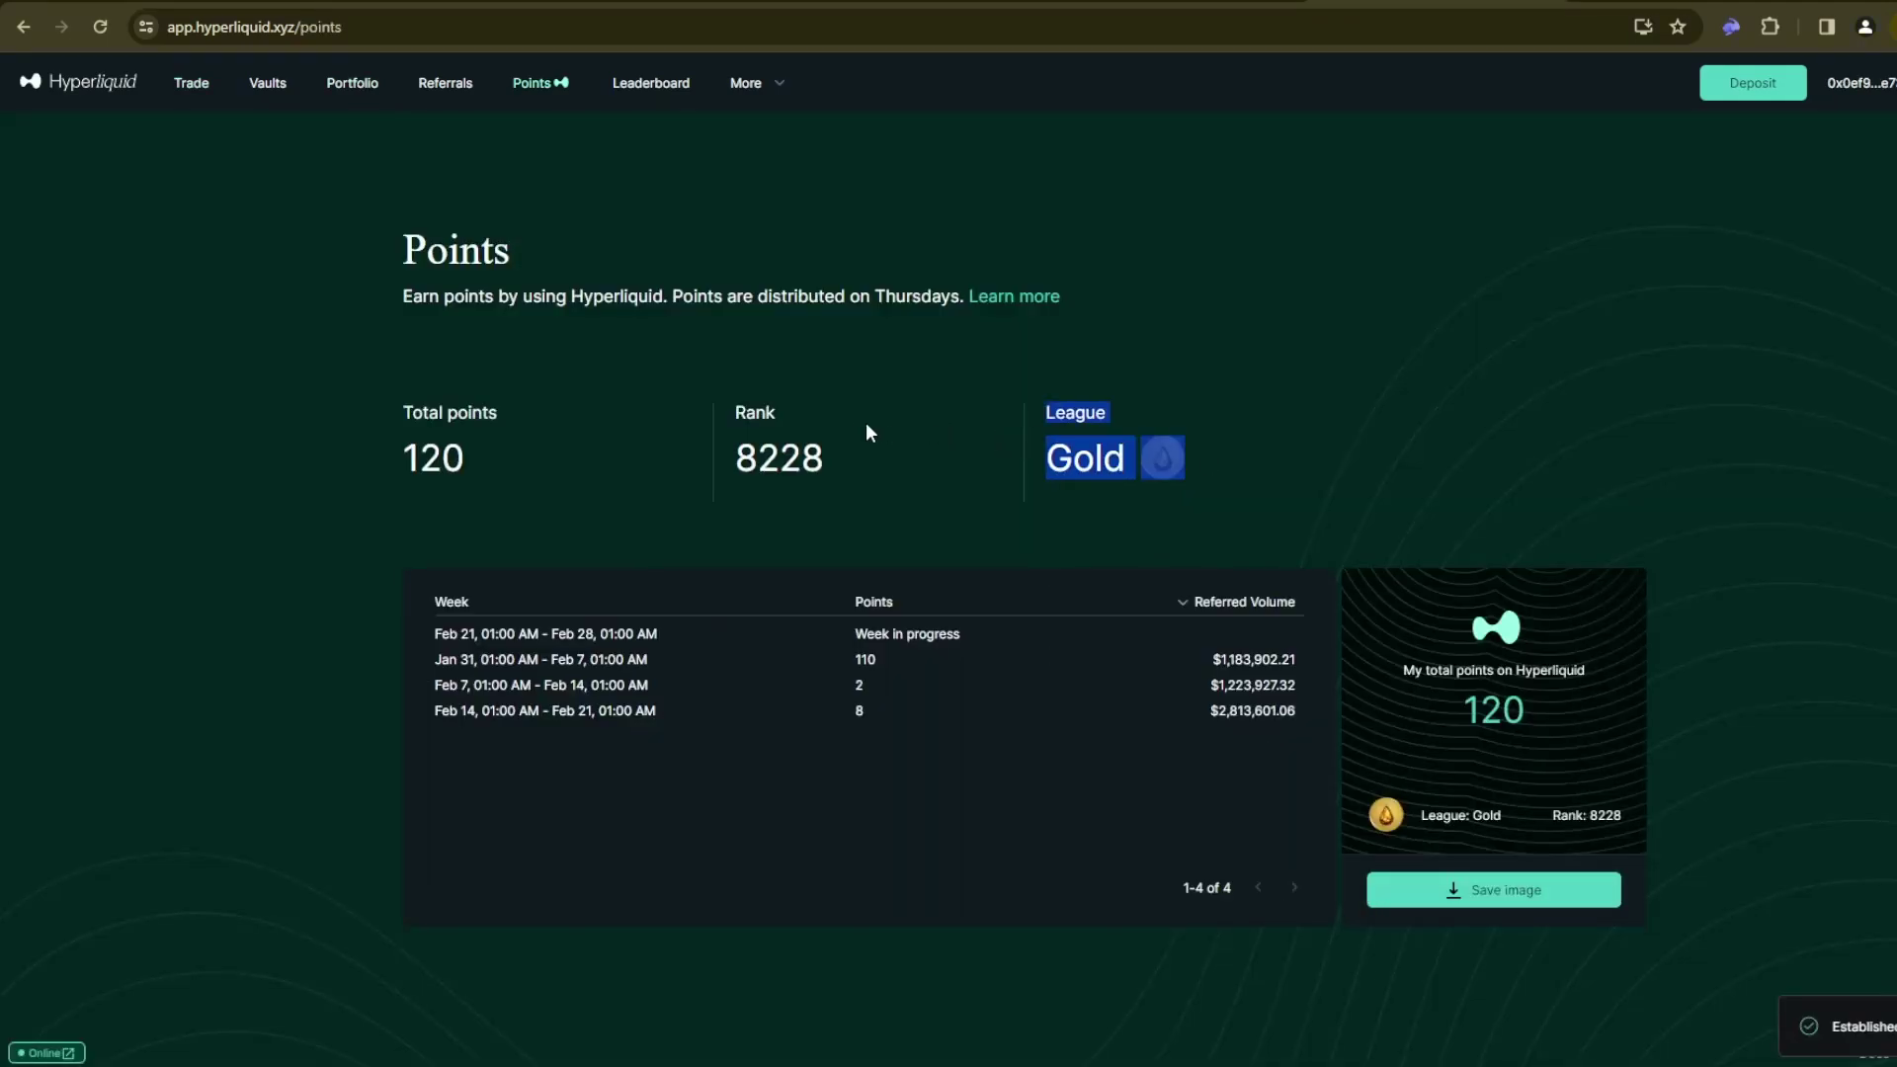
- Switch to Hyperliquid and examine the points page's rank, total points and weekly referred volume
left_click_drag(780, 458, 697, 461)
left_click_drag(453, 441, 408, 452)
double_click(424, 457)
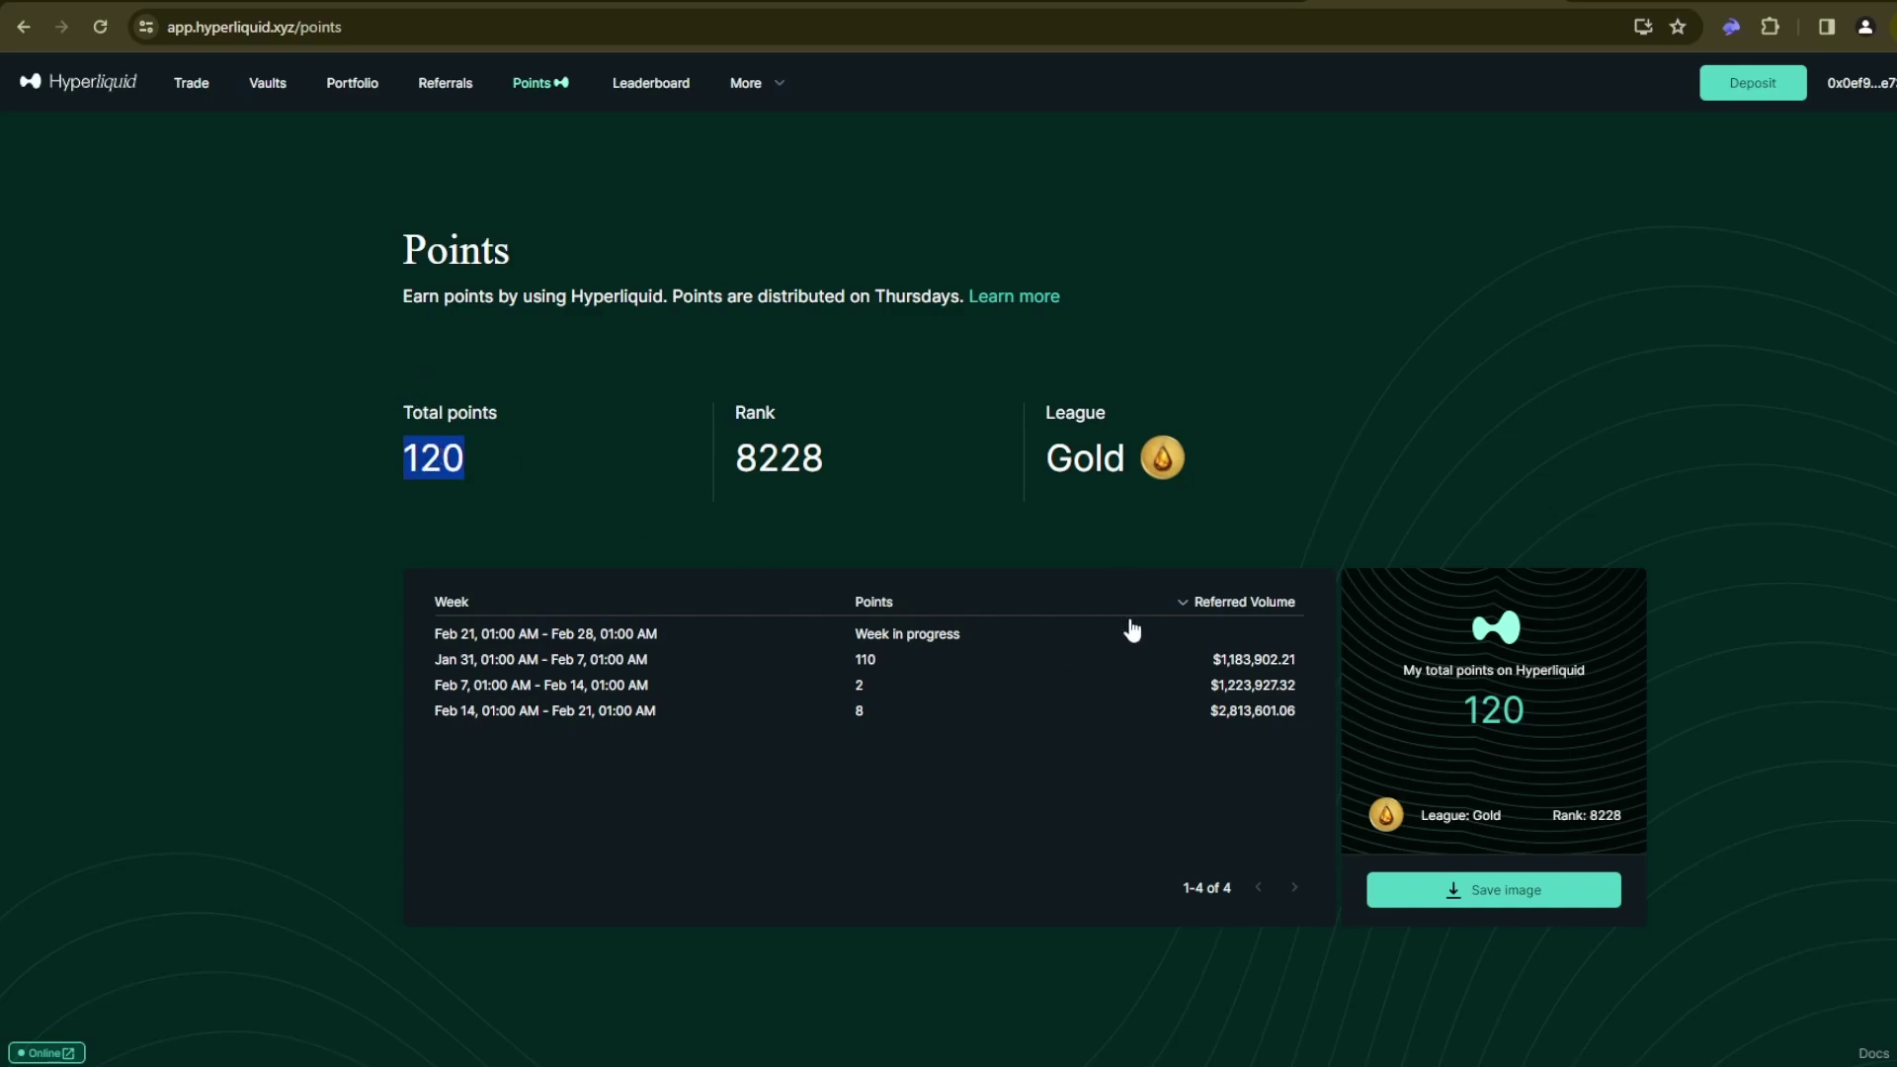
left_click_drag(1201, 657, 1250, 672)
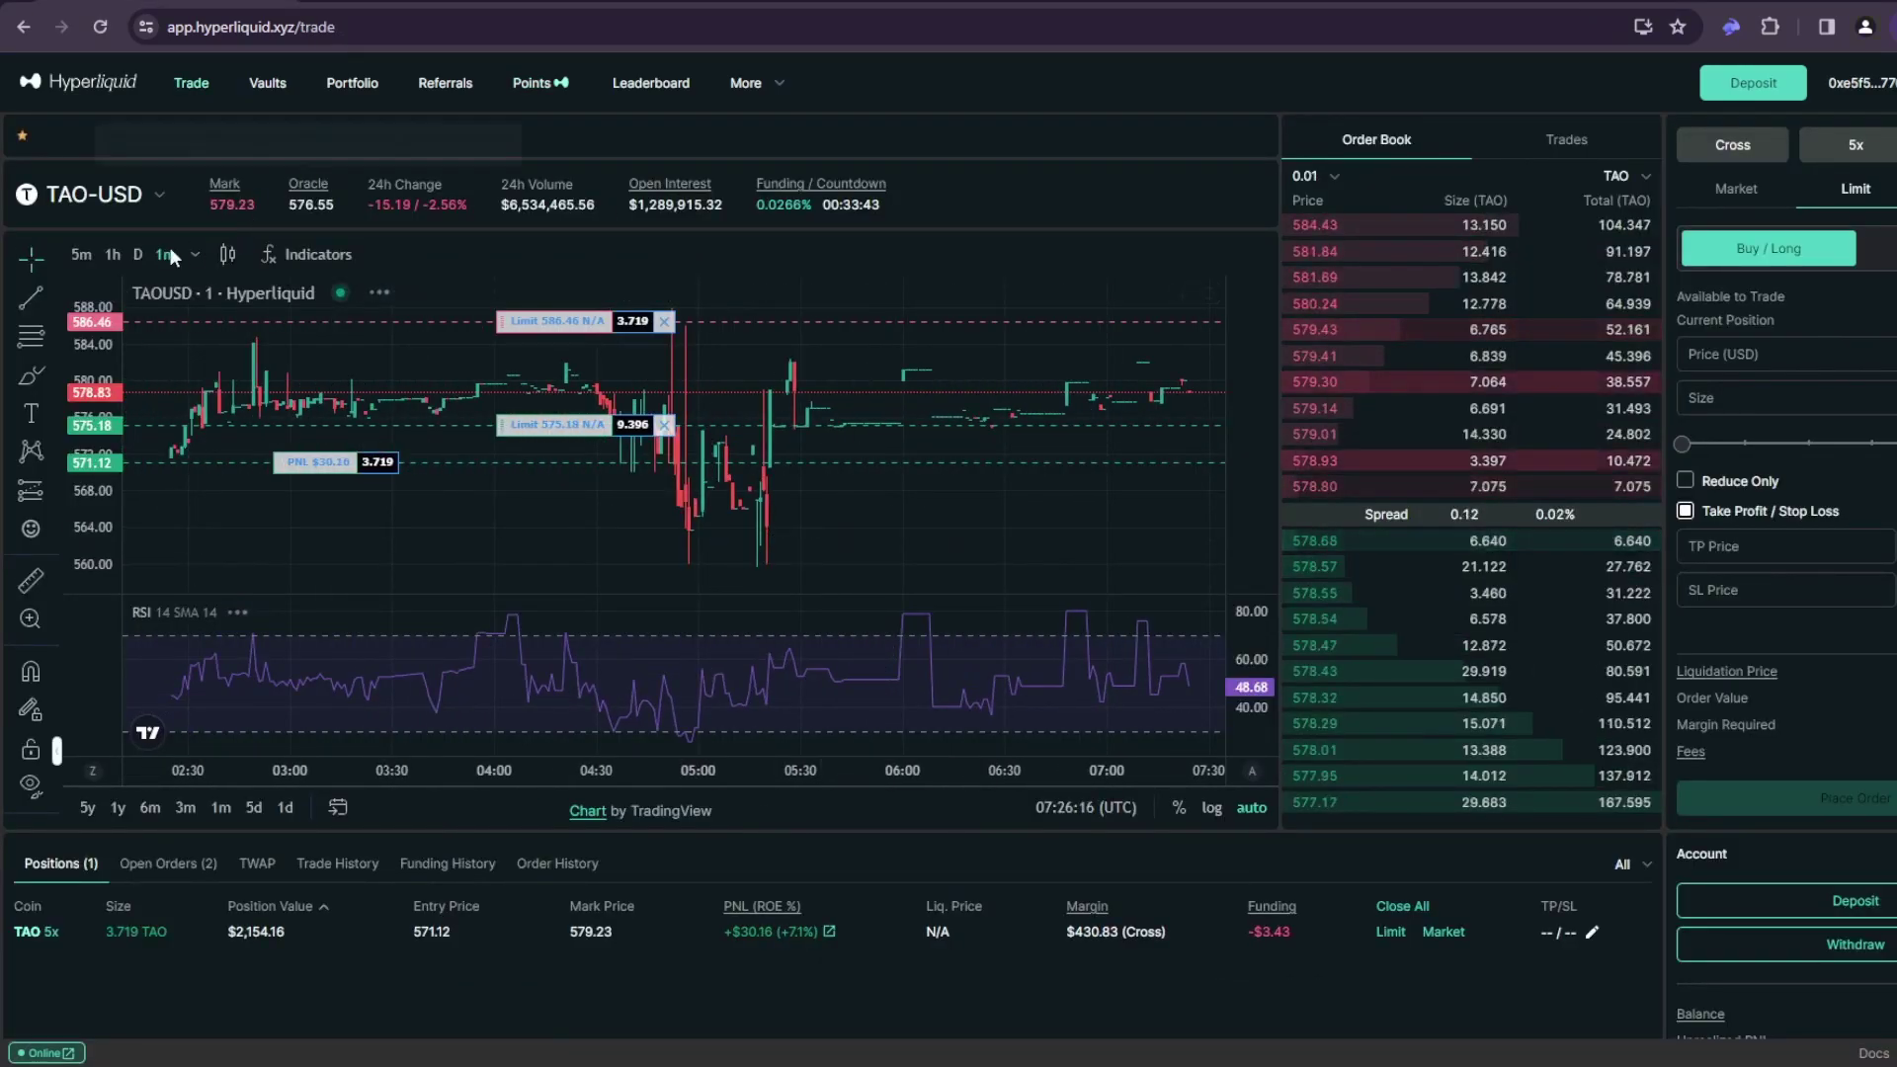
- Select the ETH-USD market and place a limit long order for 2.1073 ETH at 3,035.3
left_click(148, 193)
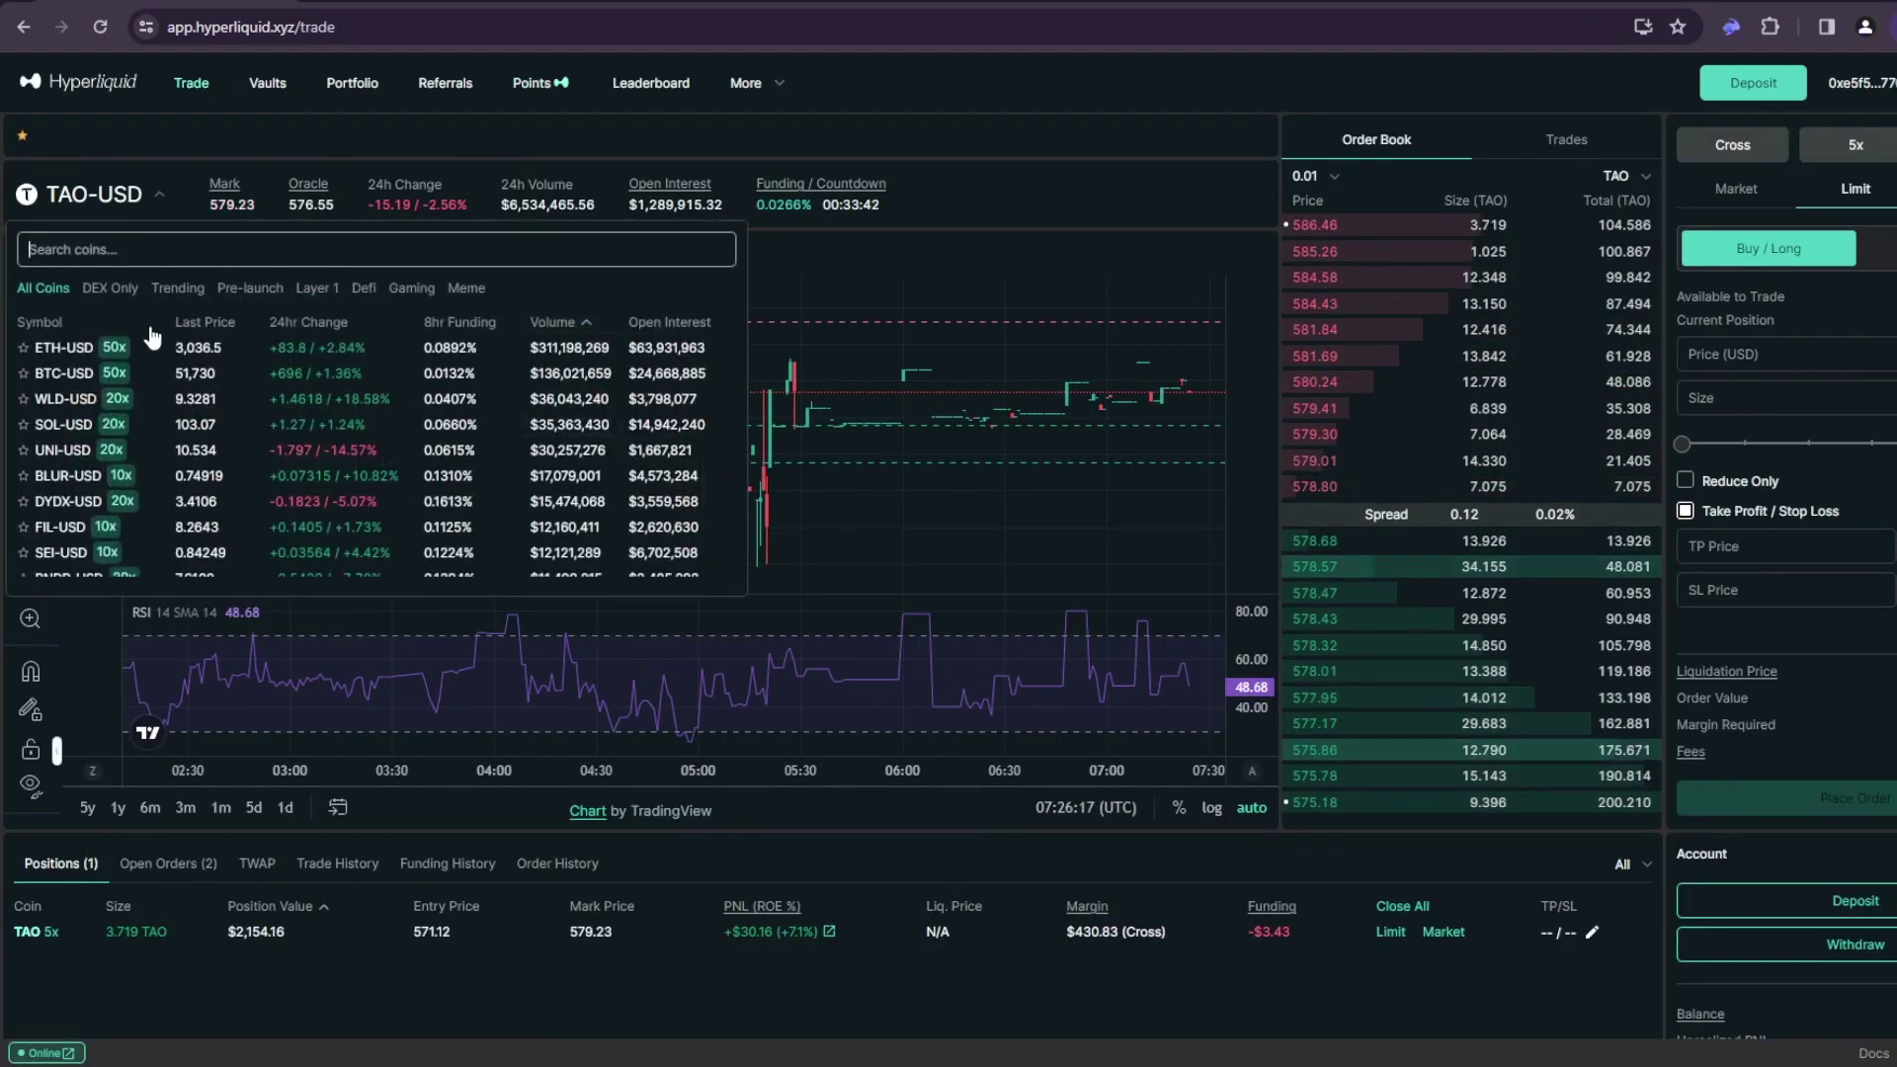
left_click(188, 368)
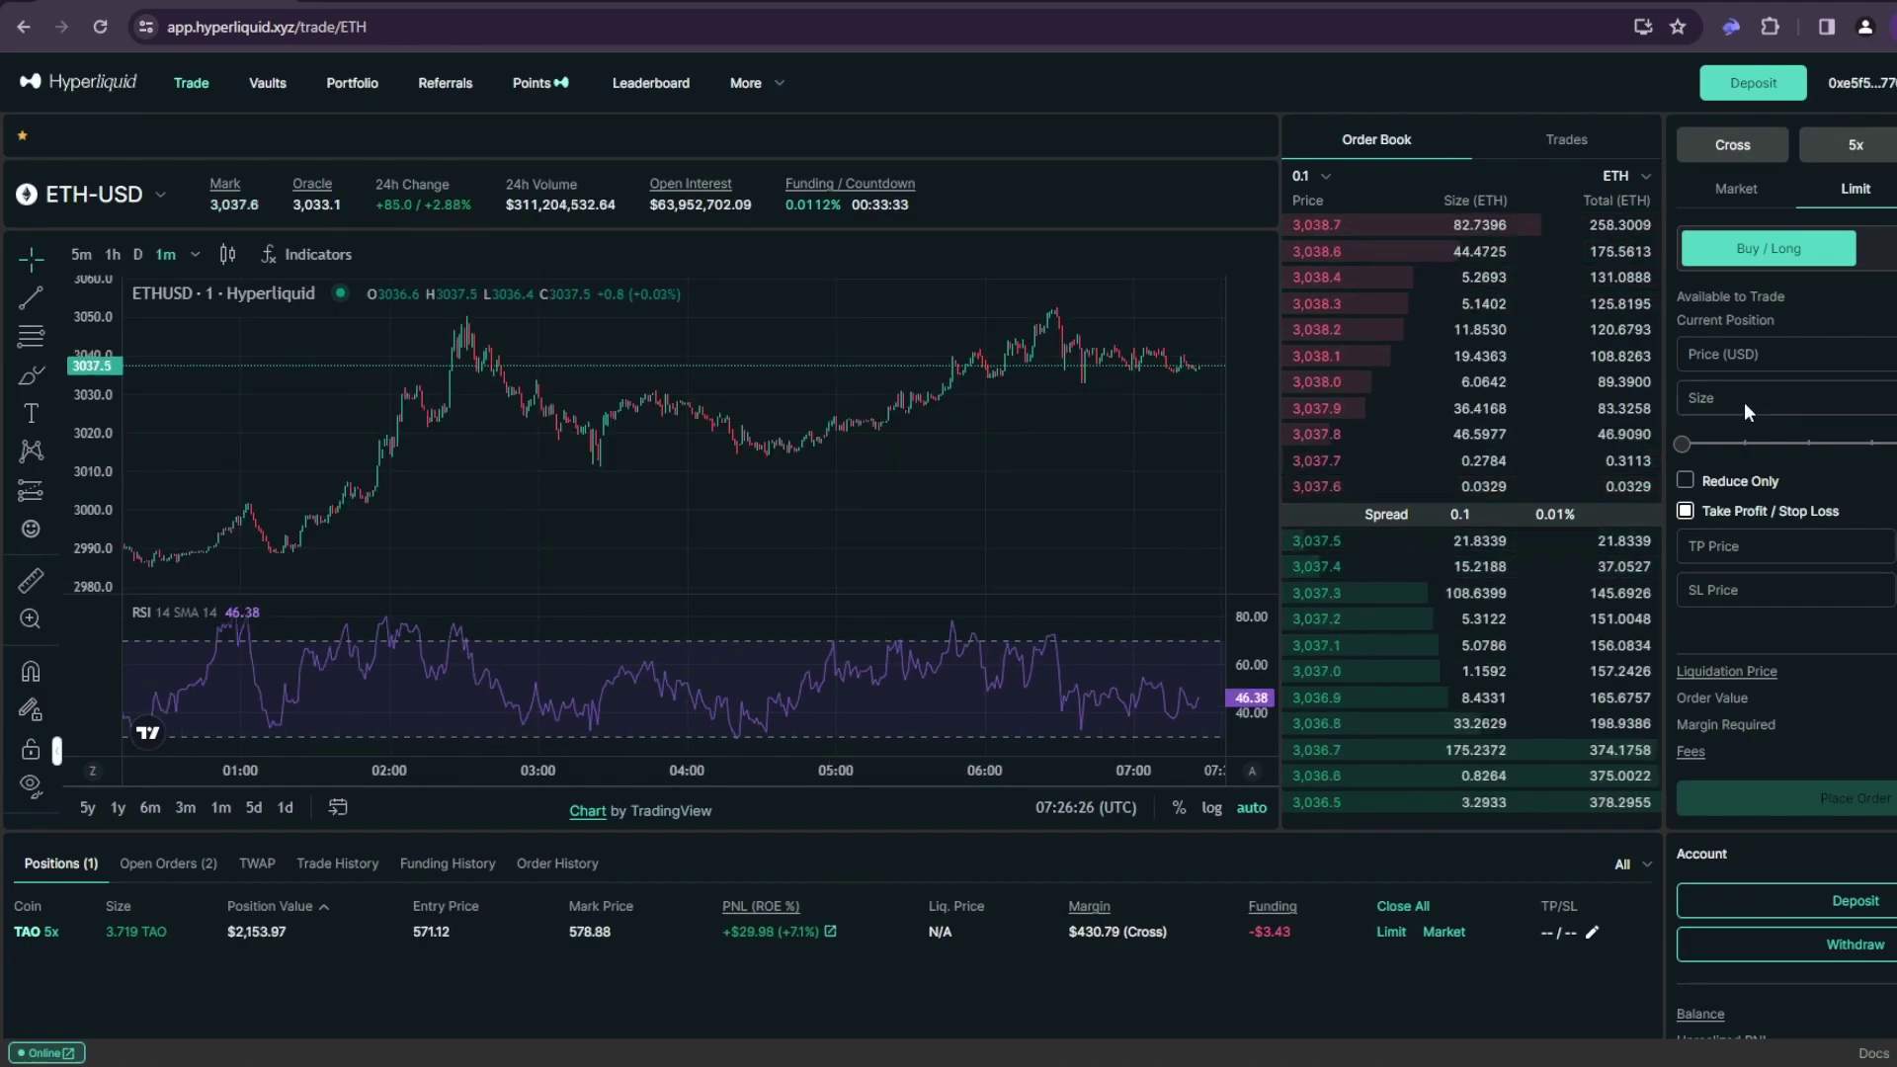
left_click_drag(1683, 443, 1809, 478)
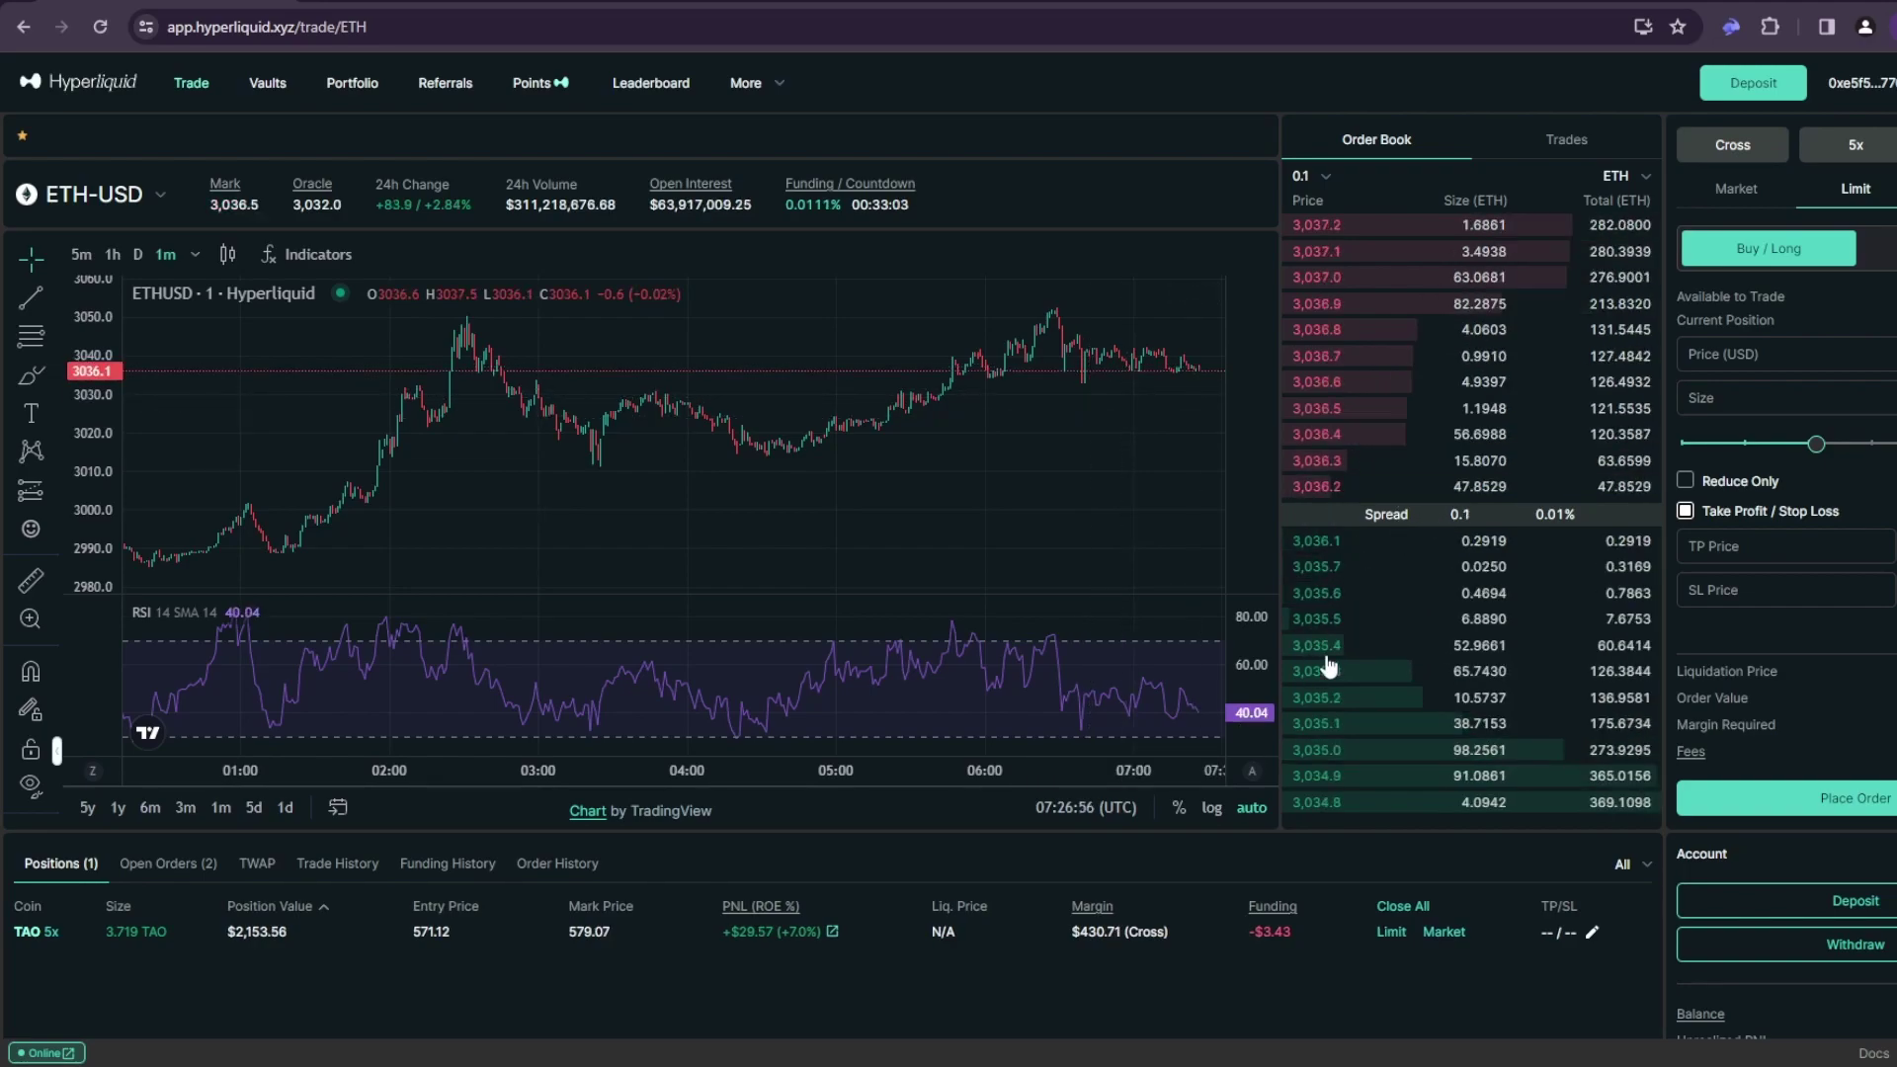
left_click(1842, 797)
left_click(1033, 720)
scroll(1097, 585, "up", 5)
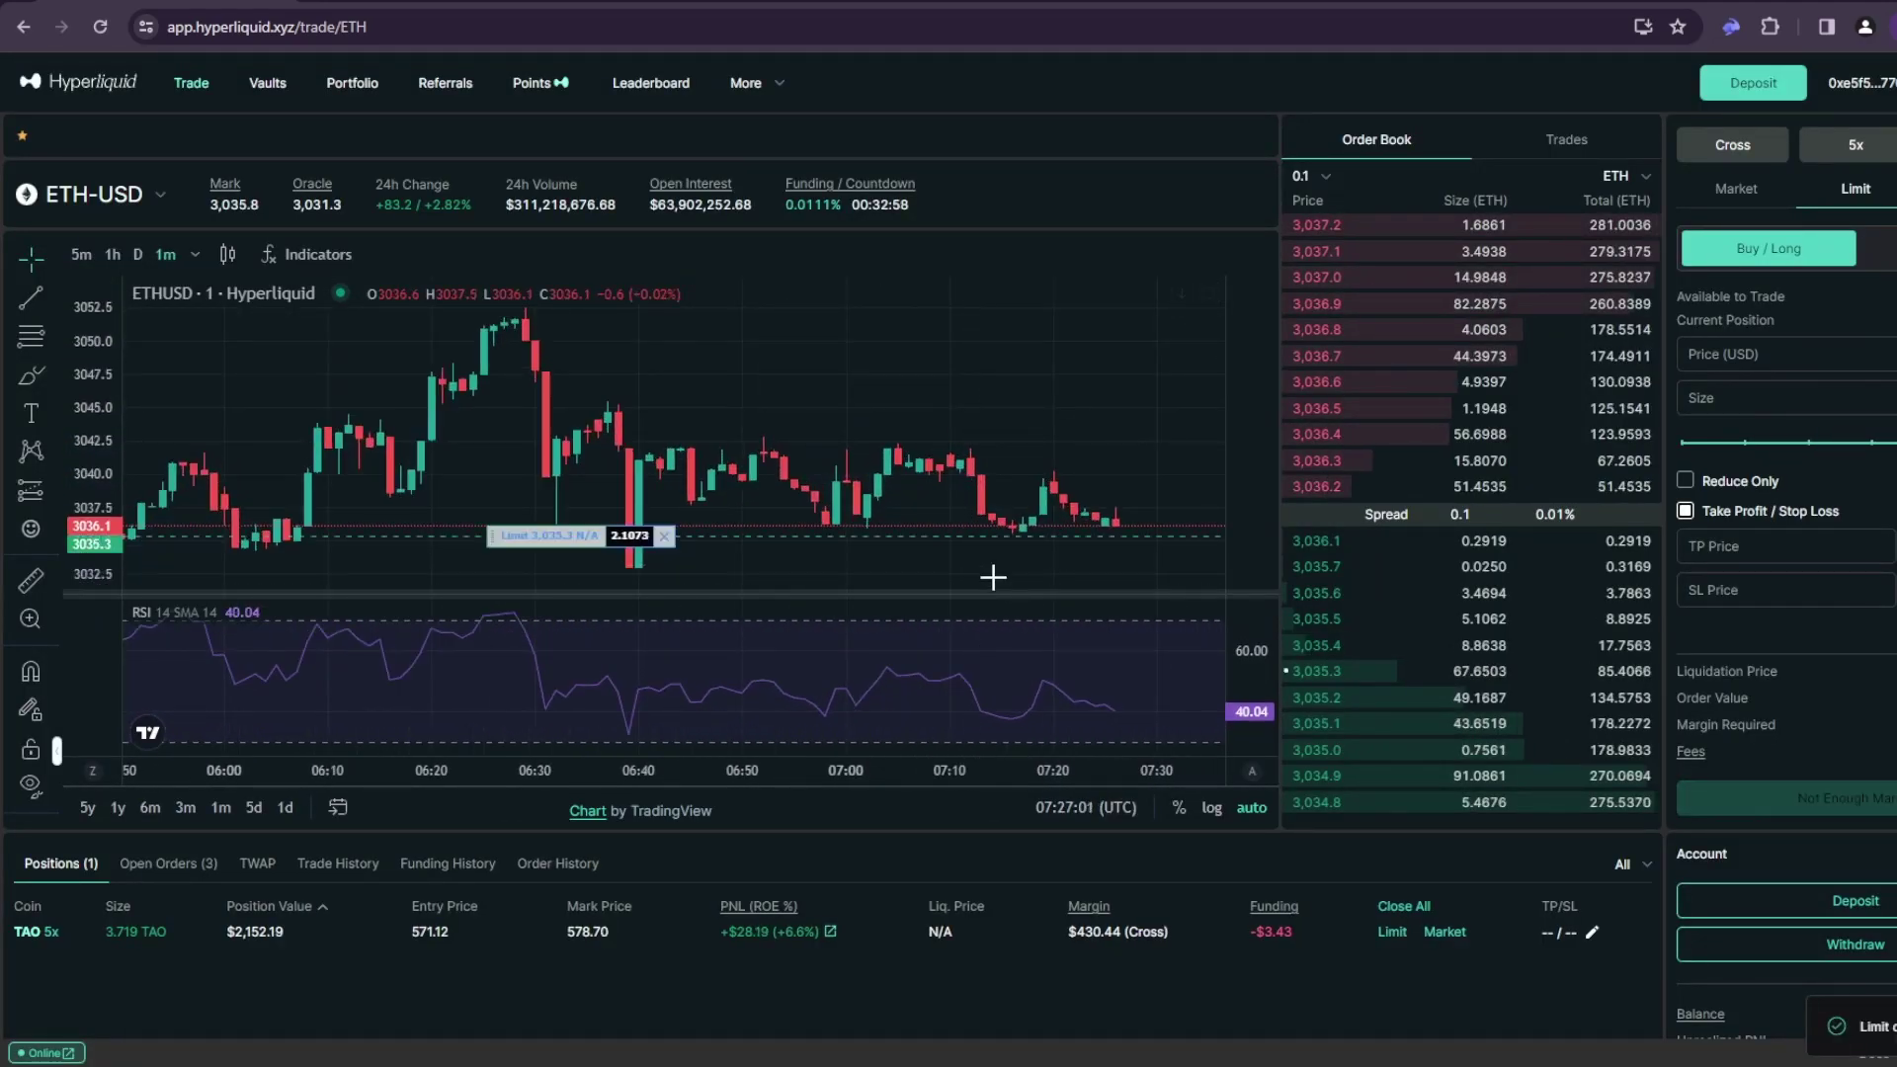
- Place a limit short order for 2.1073 ETH at 3,037.3 and confirm it
left_click(1876, 248)
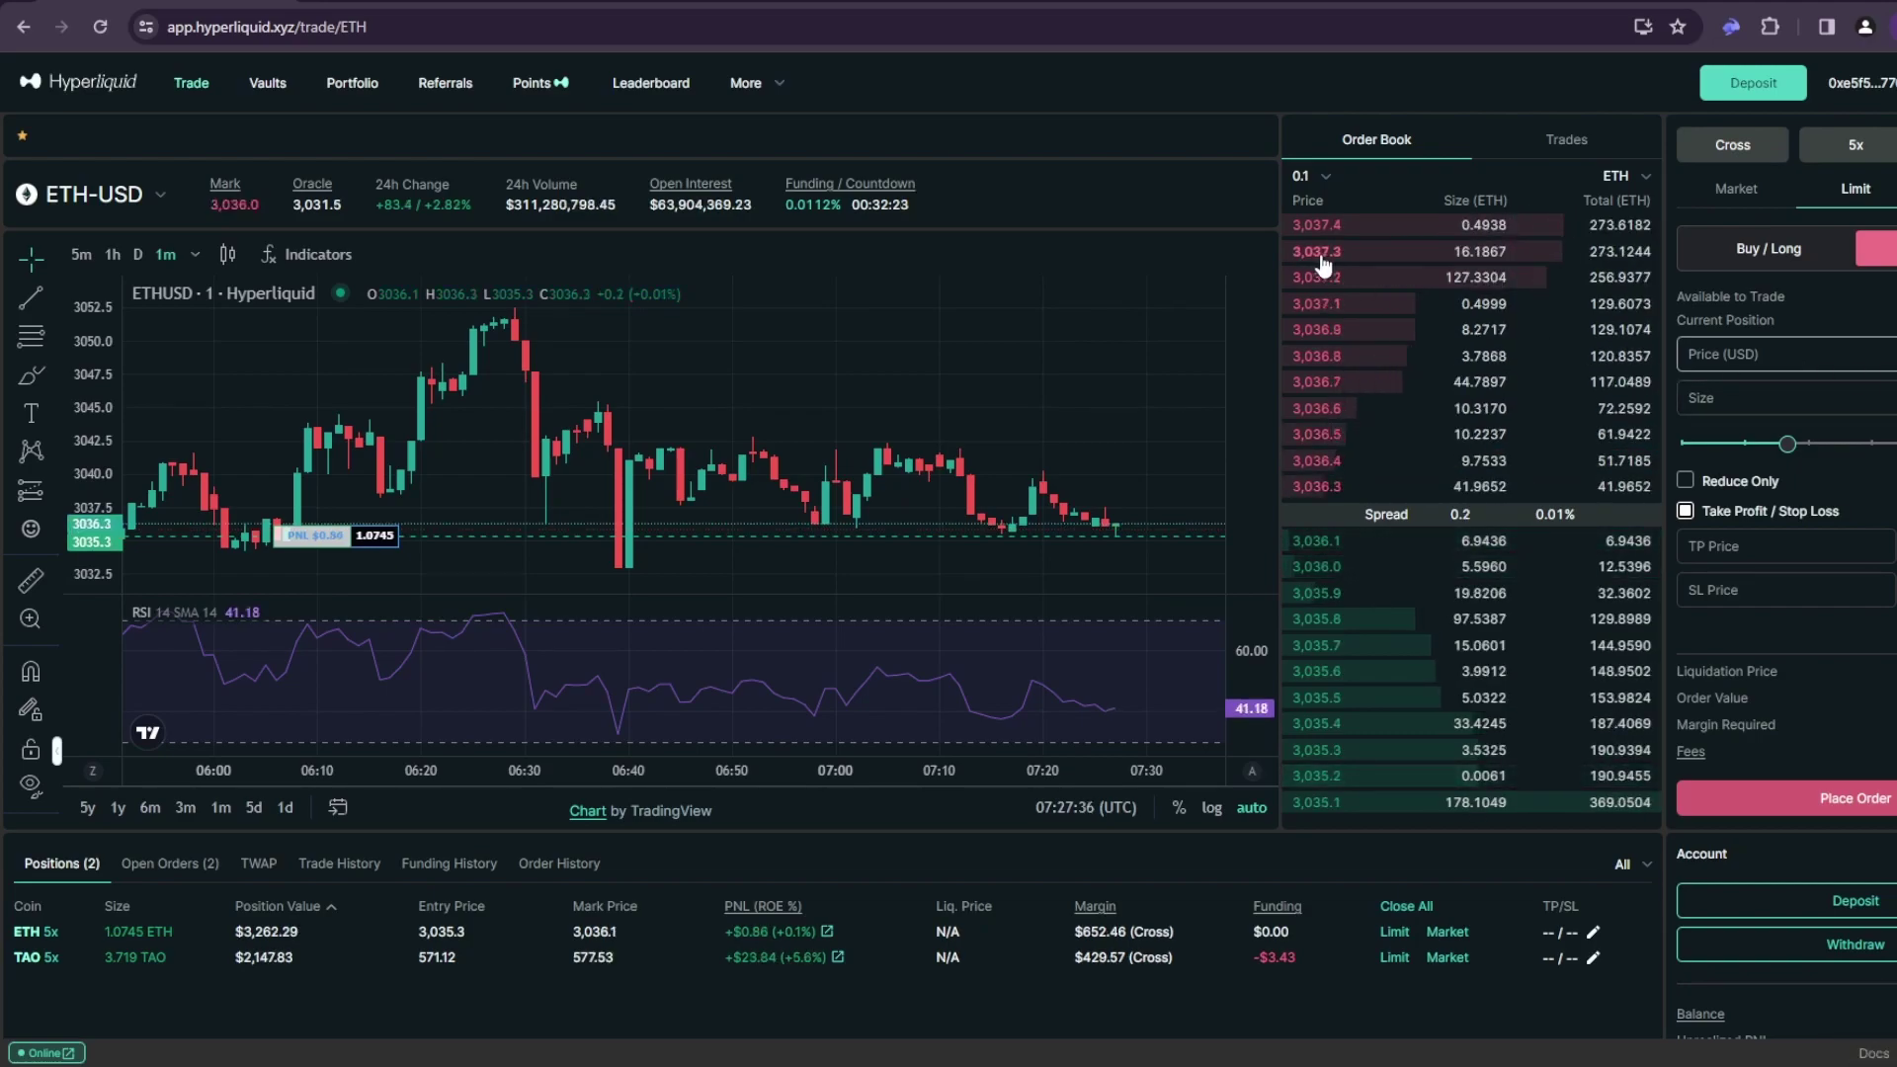
left_click(1686, 796)
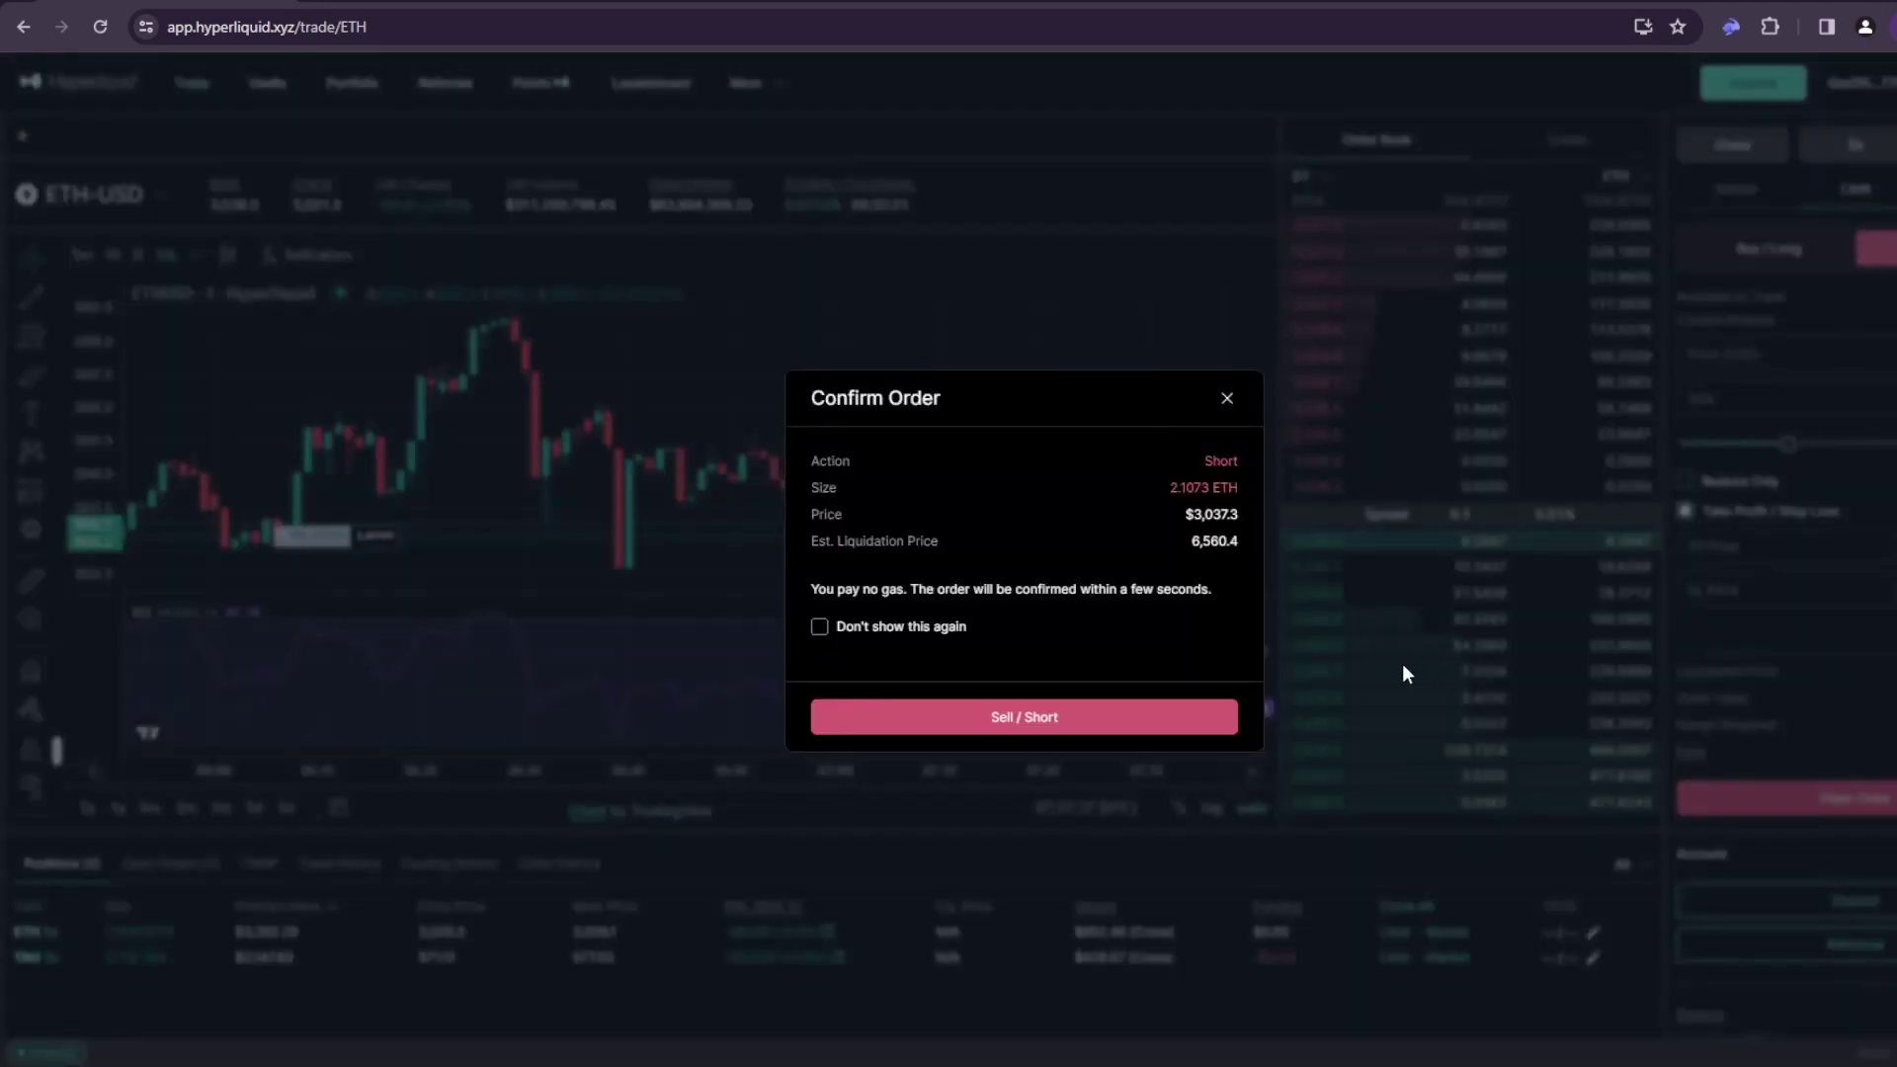
left_click(1144, 719)
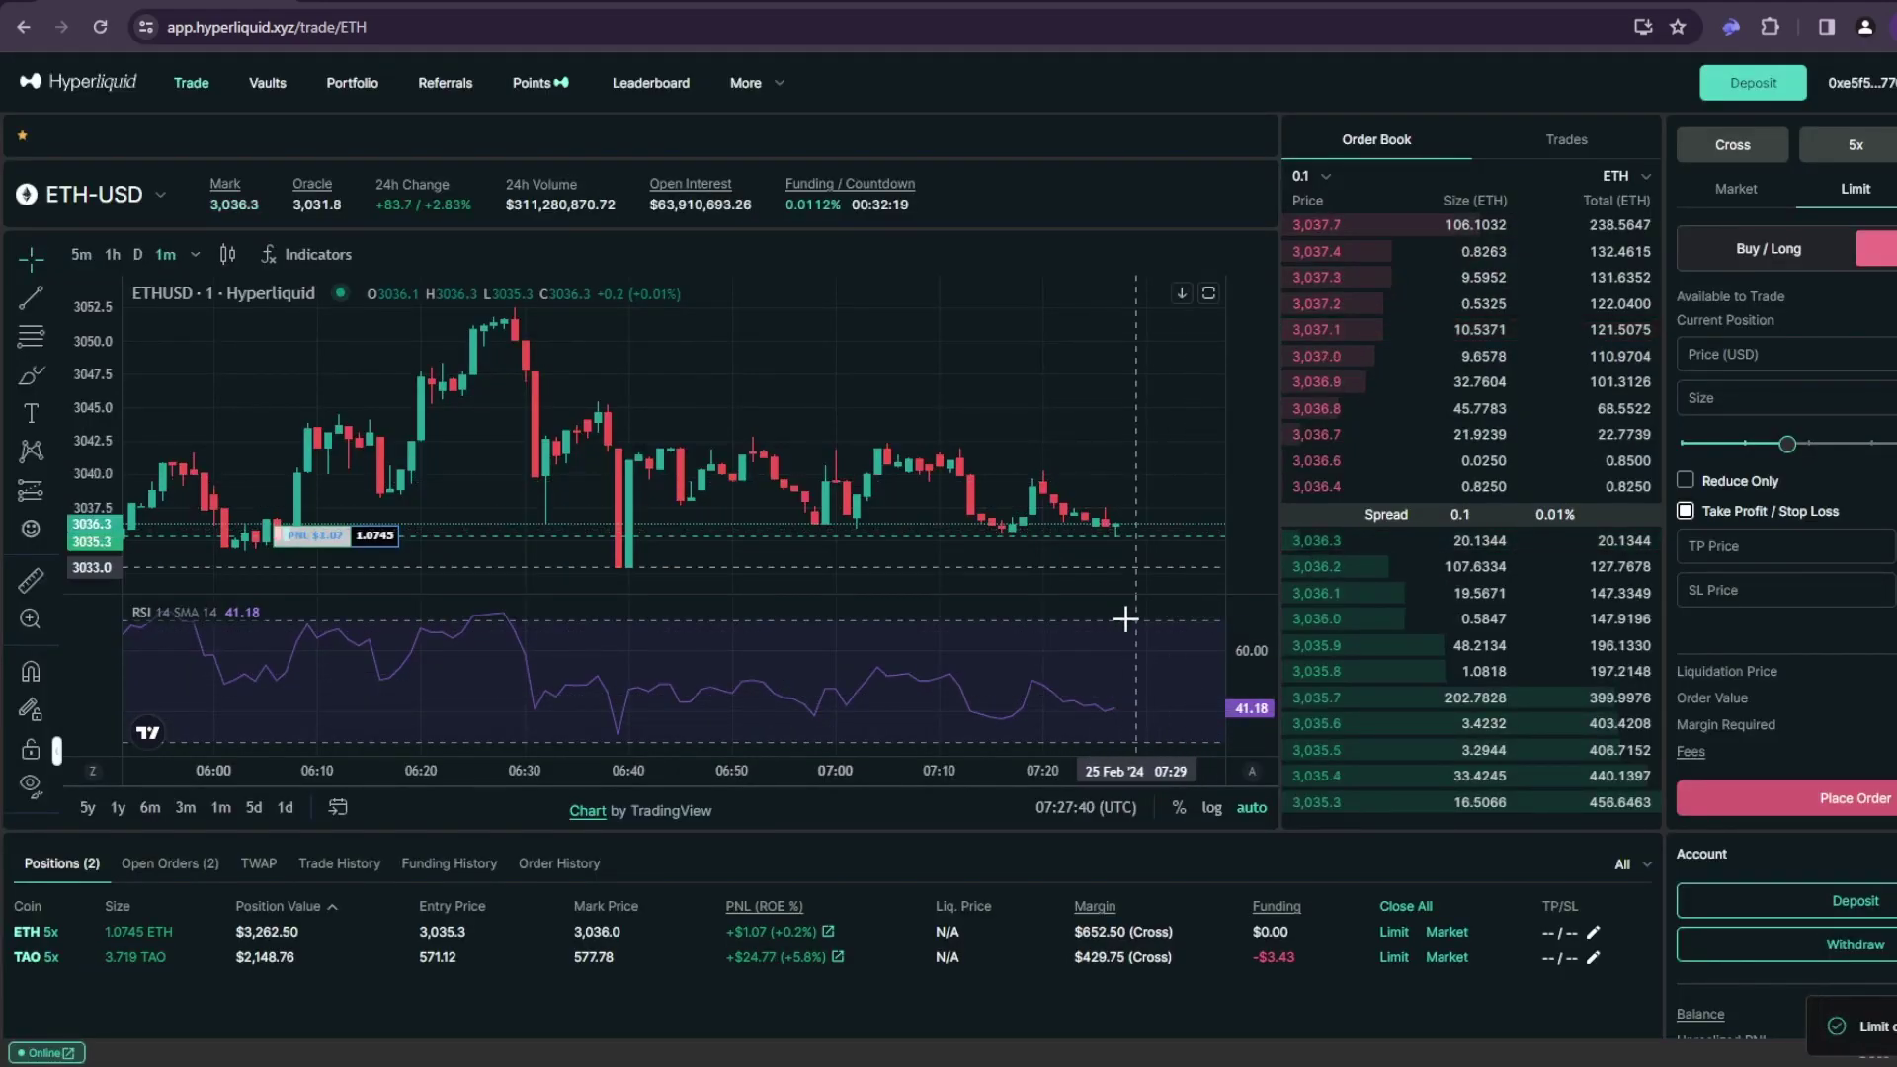
- Enlarge the ETH chart's price scale and lower the short order on it to 3,037.0 and then 3,036.8
scroll(1024, 534, "up", 3)
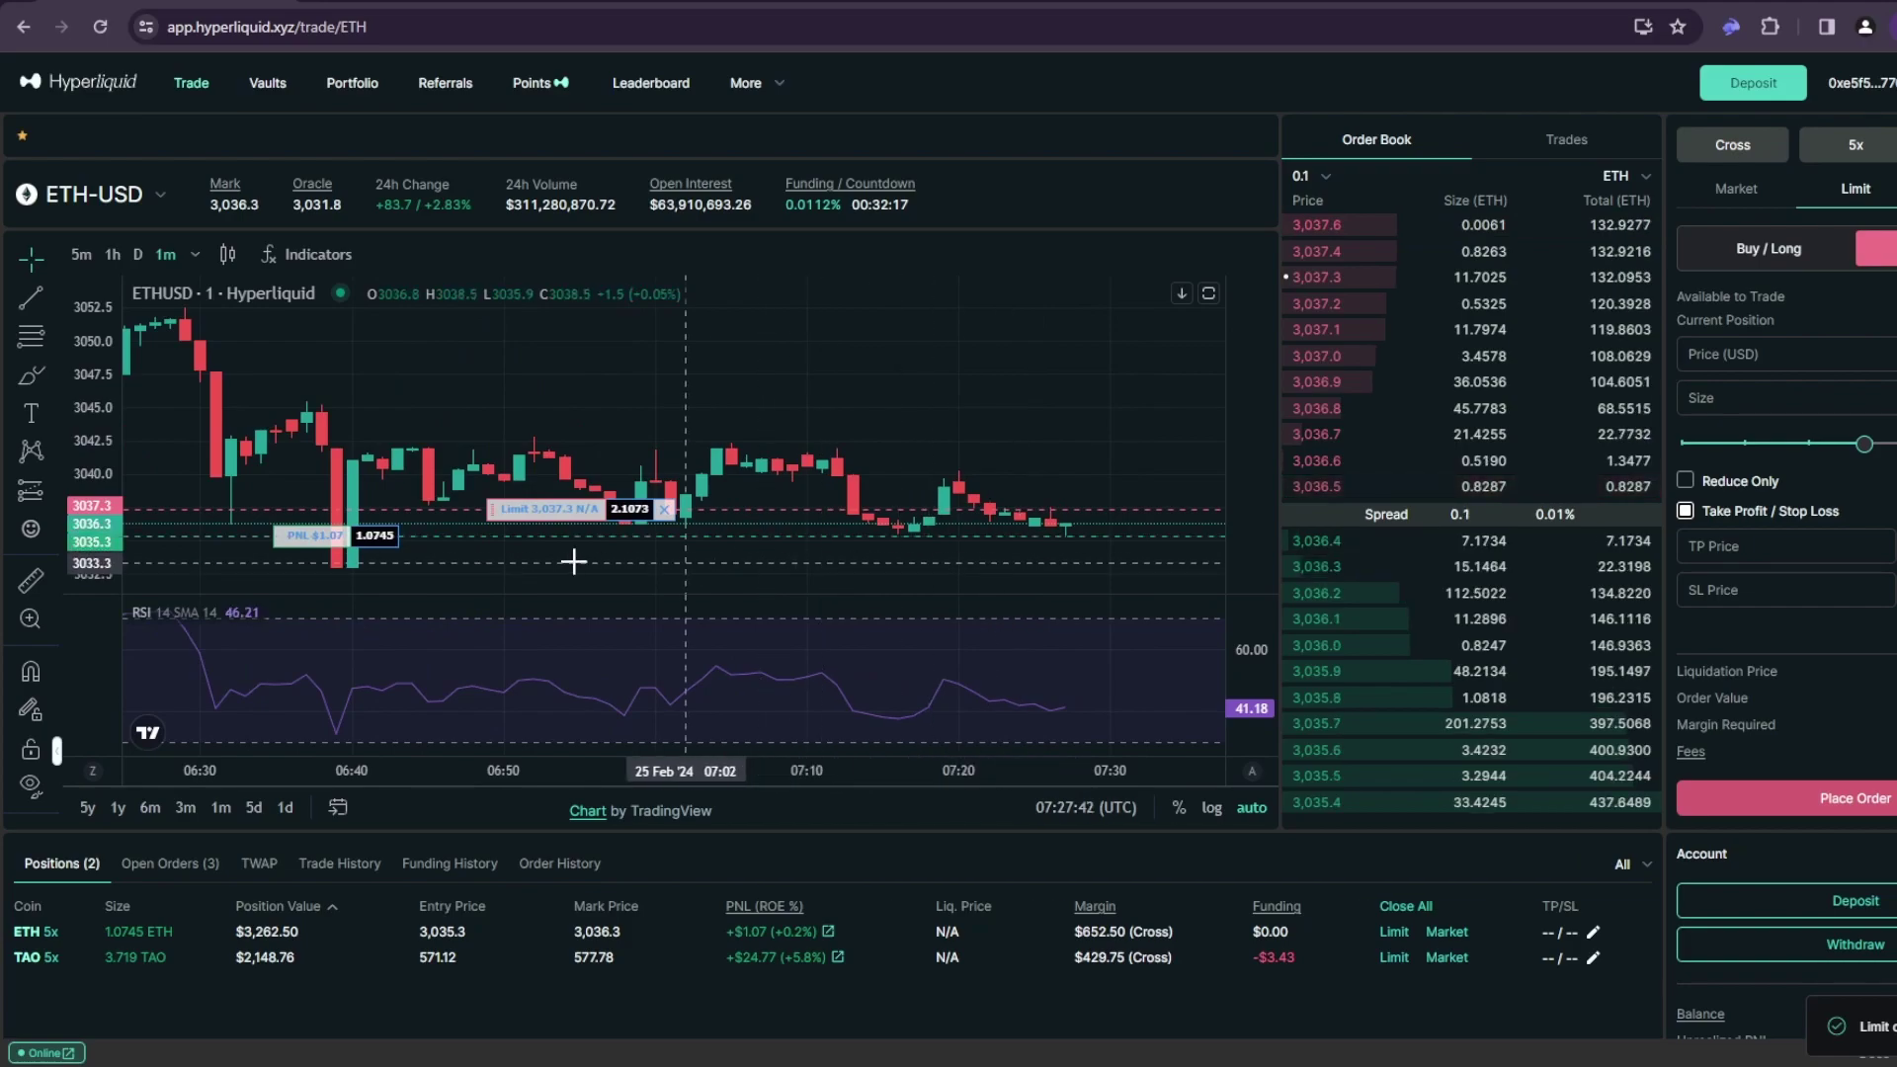
left_click_drag(93, 572, 93, 422)
left_click_drag(387, 445, 313, 252)
left_click_drag(420, 361, 321, 243)
left_click_drag(110, 474, 110, 380)
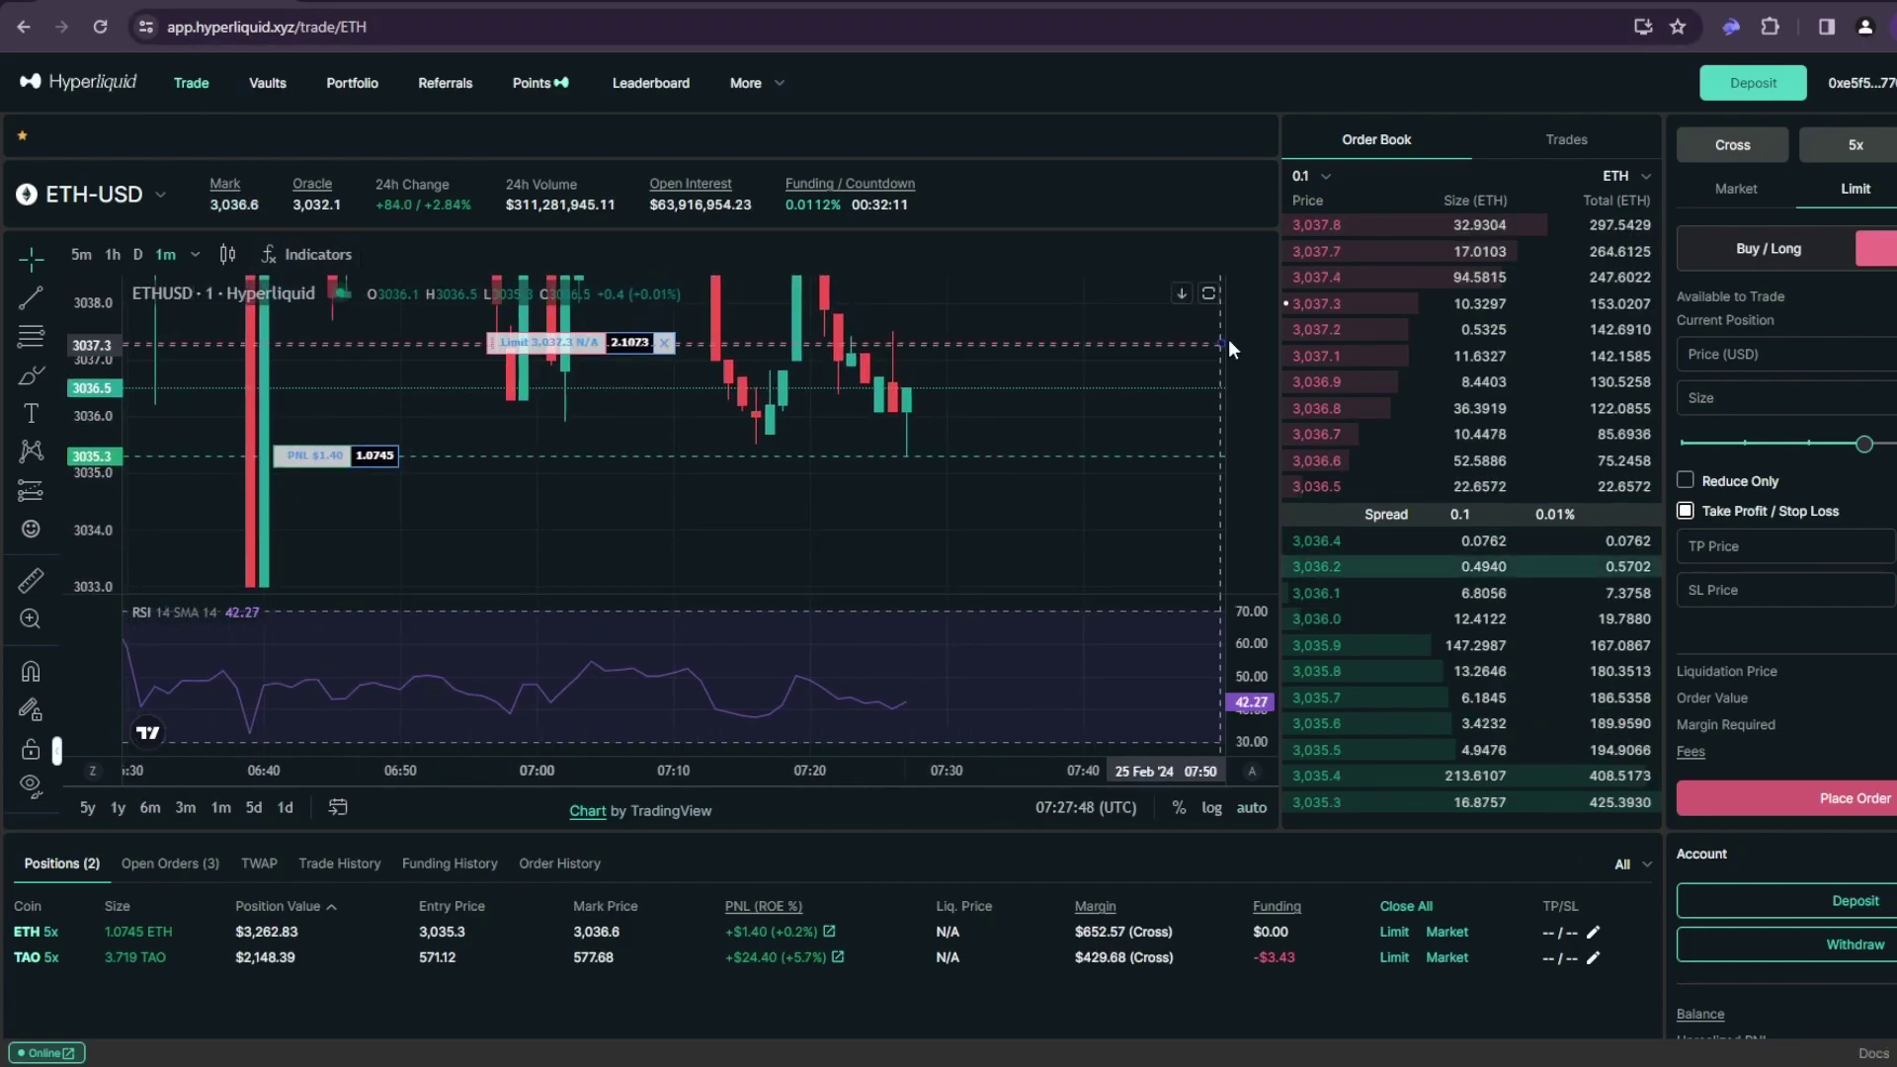
left_click_drag(1223, 342, 1216, 368)
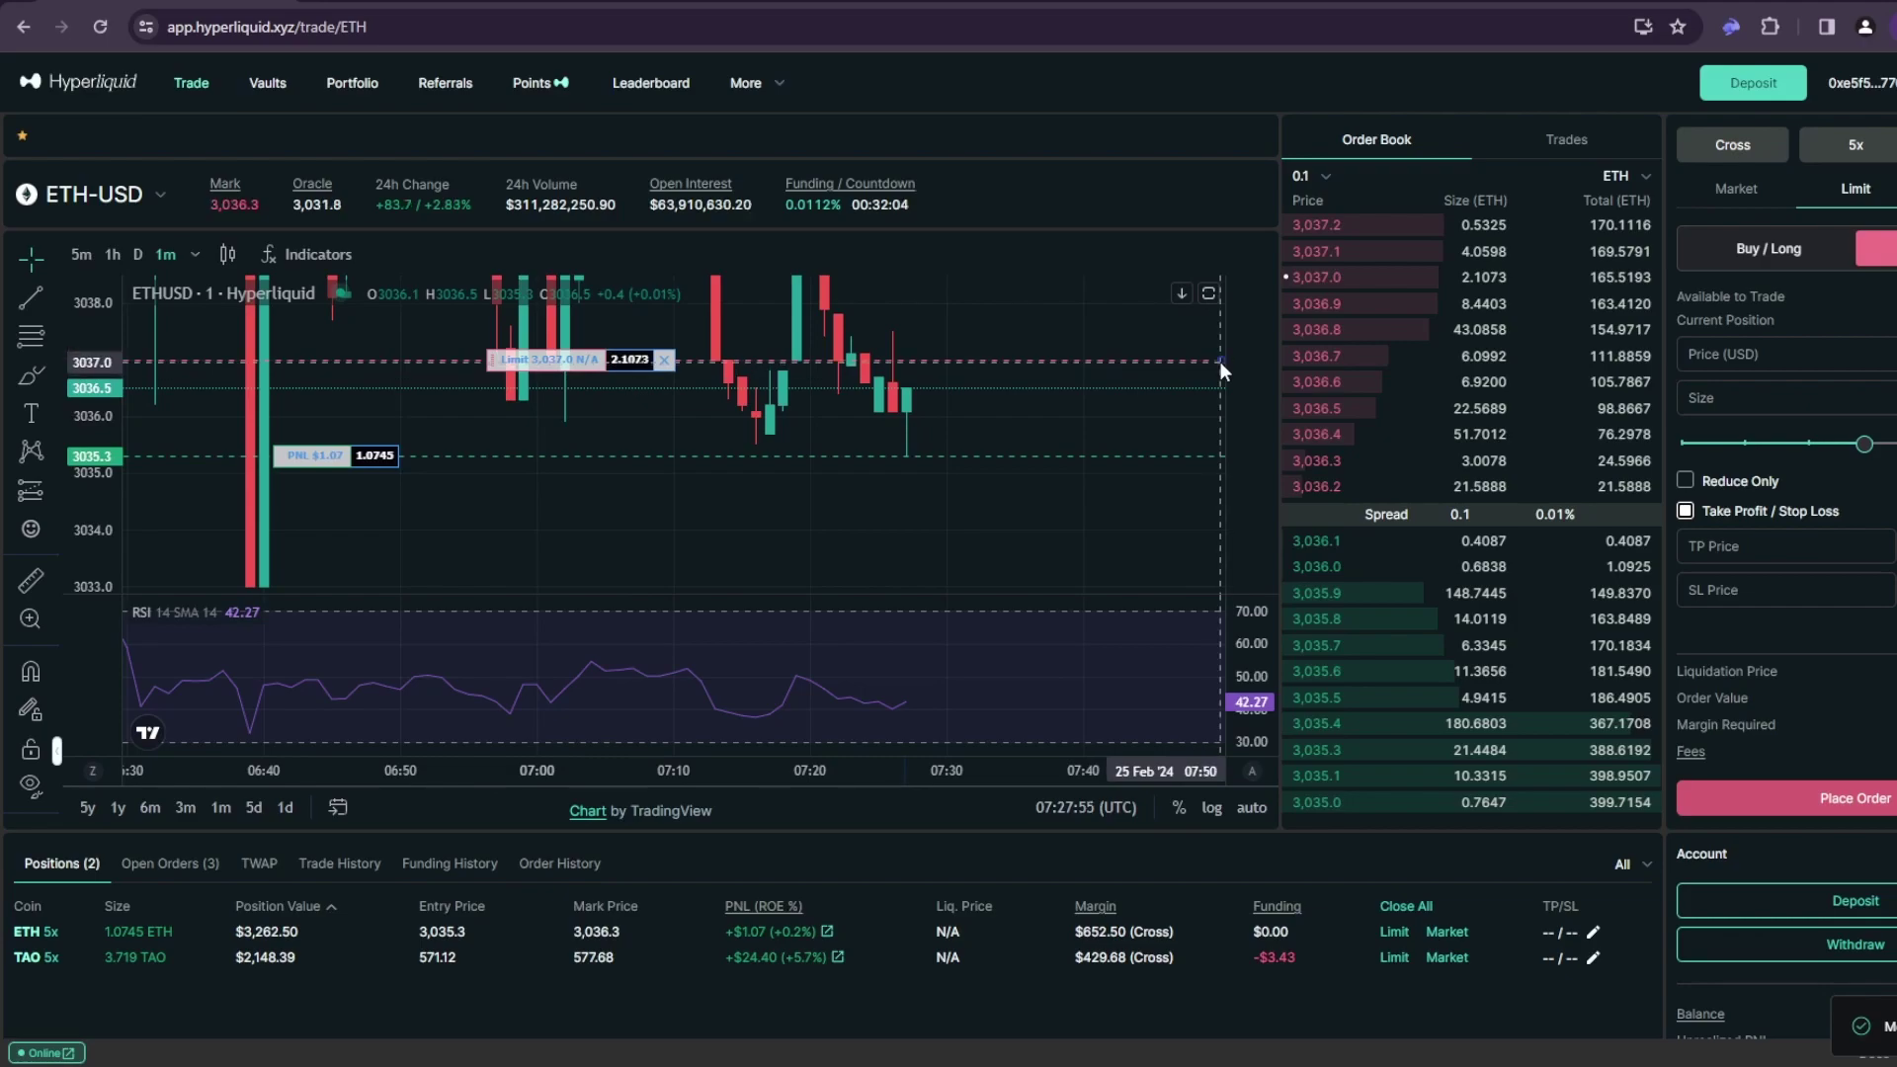
left_click_drag(1221, 362, 1218, 371)
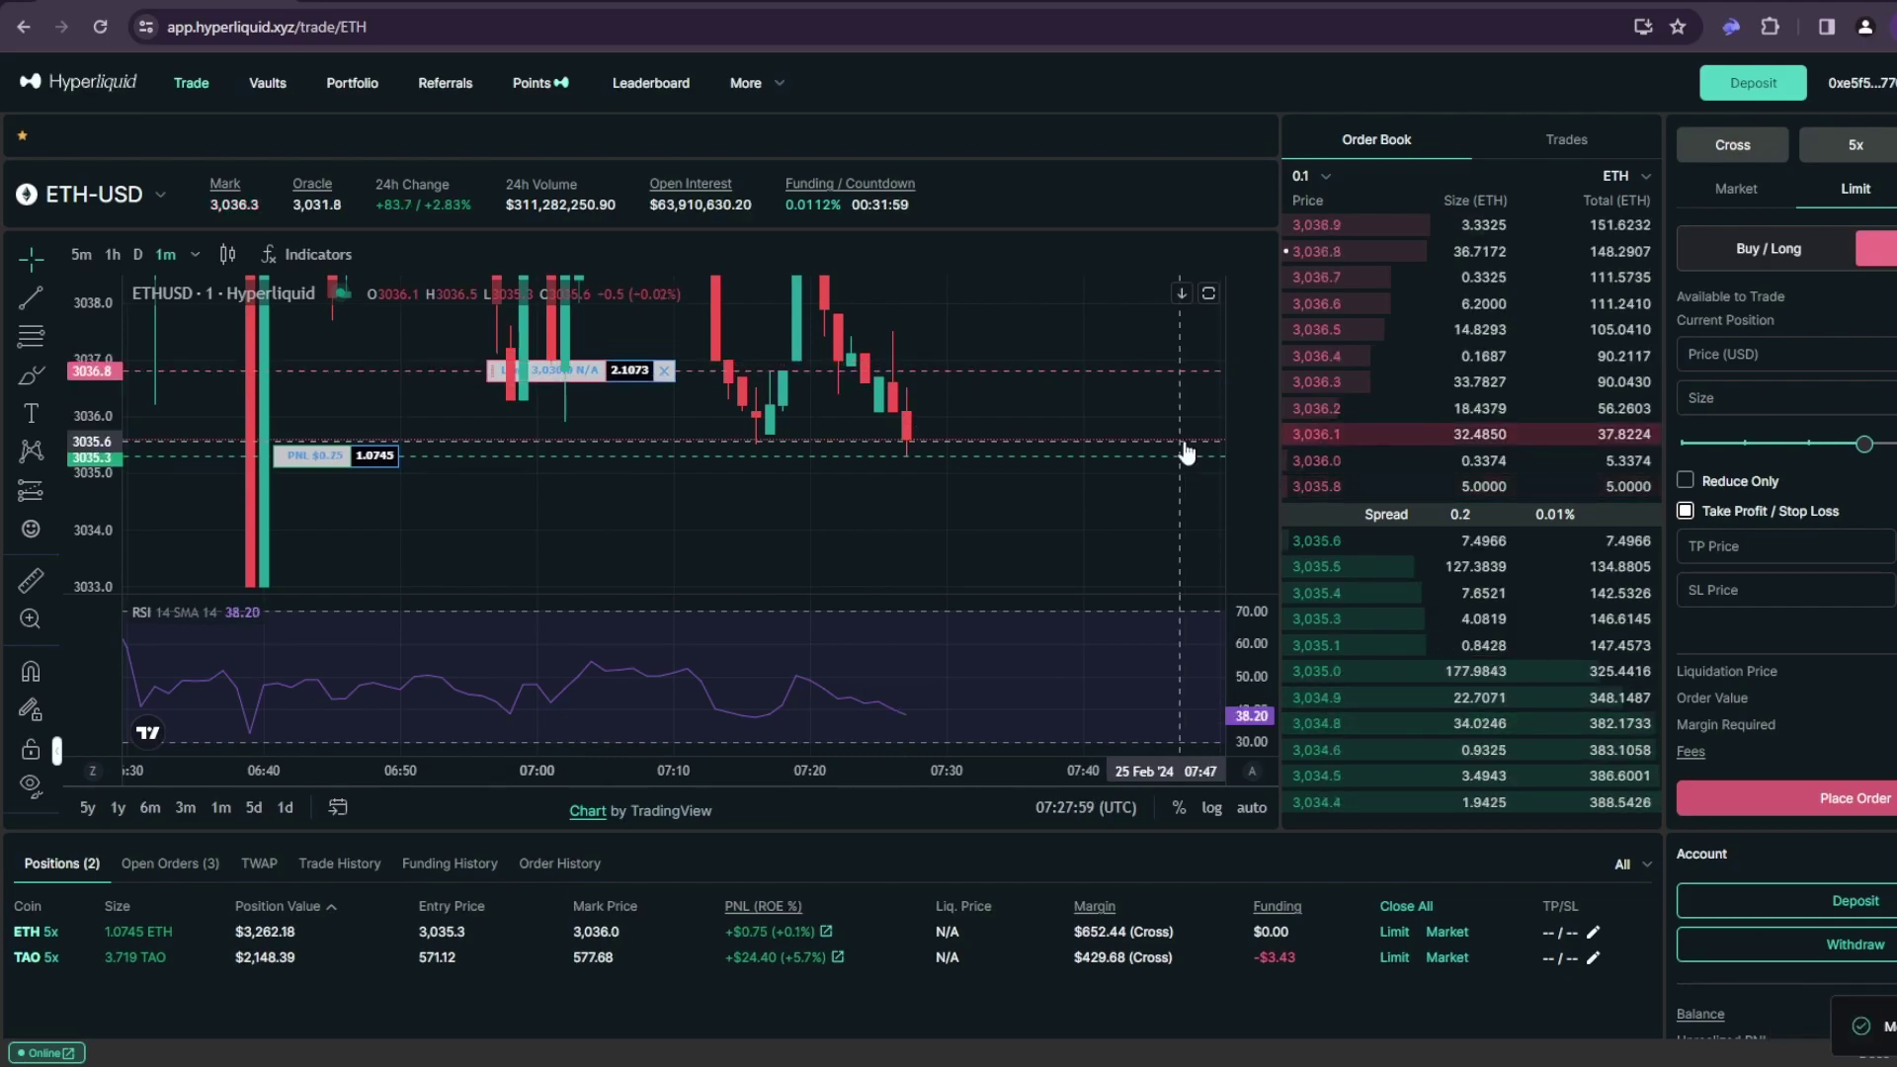
- Open the trade history and examine the trade values, fees and closed PNL of the recent ETH trades
left_click(321, 864)
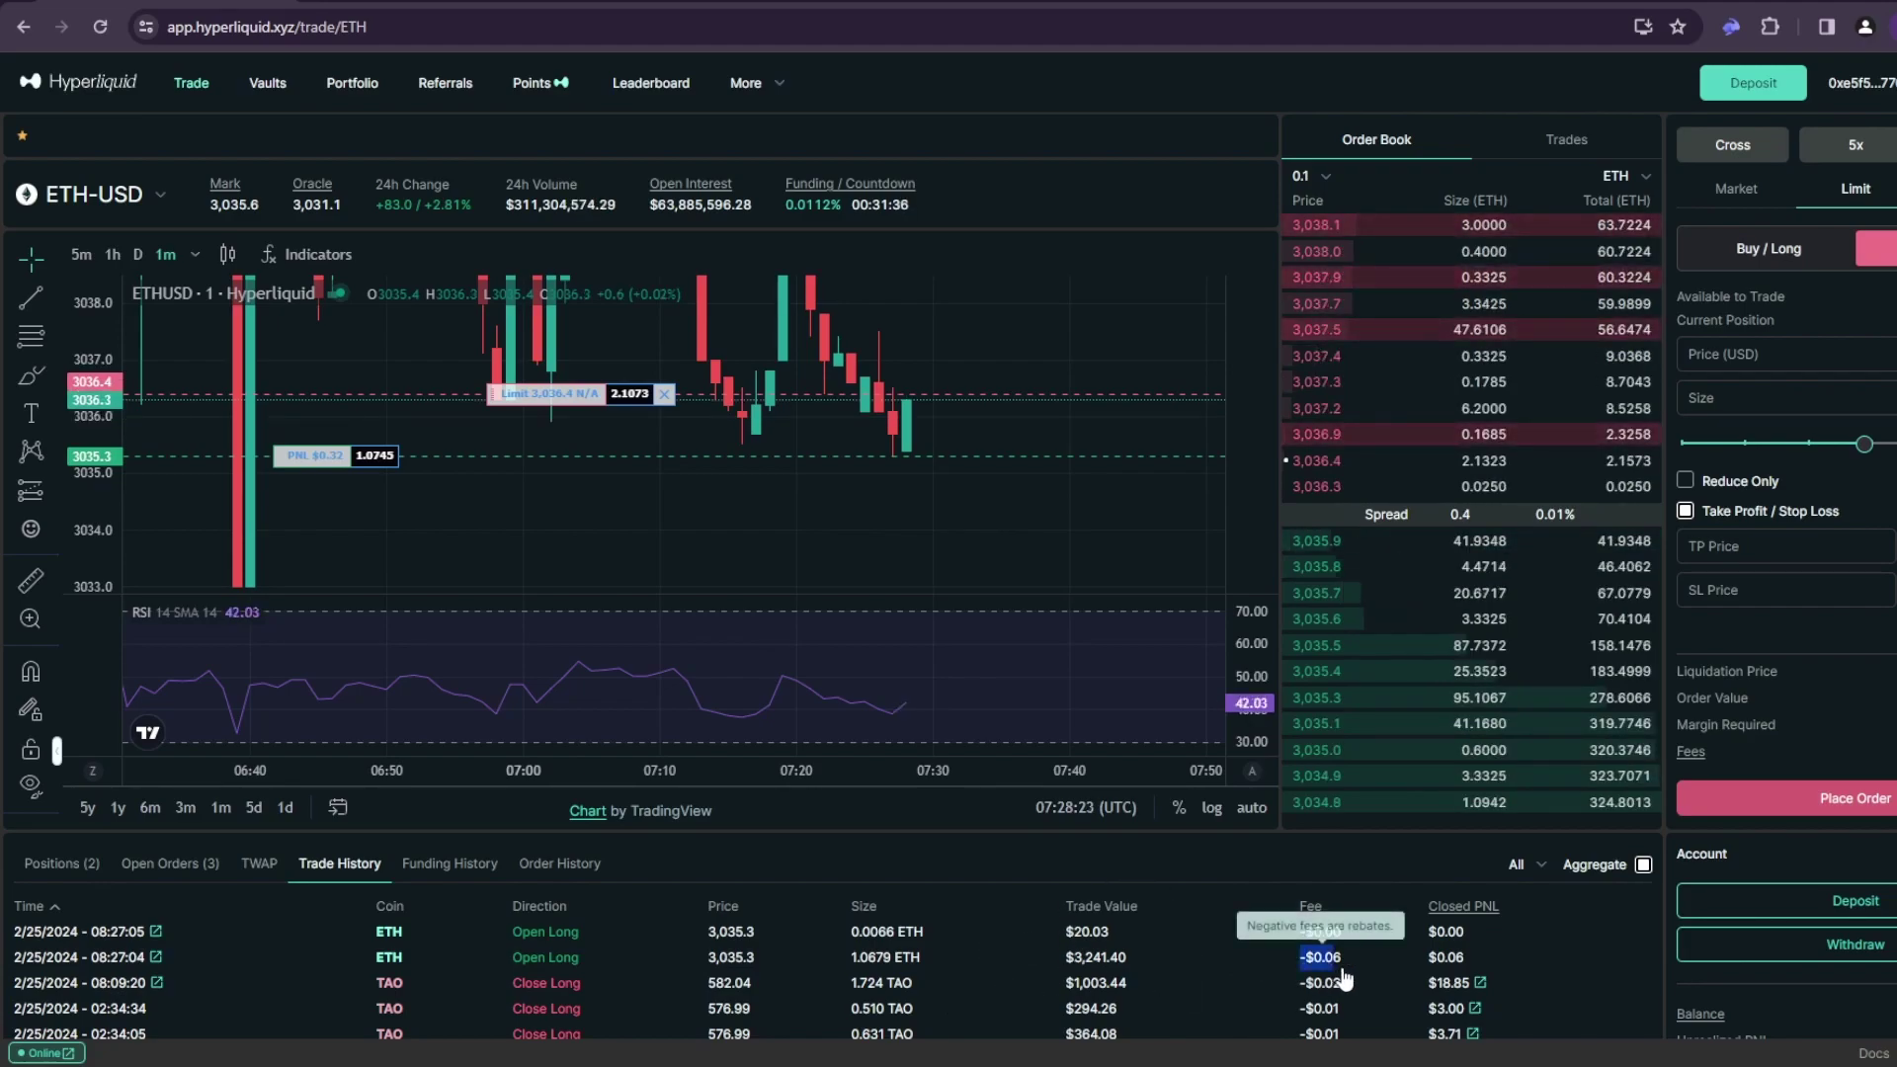
left_click_drag(1072, 957, 1344, 960)
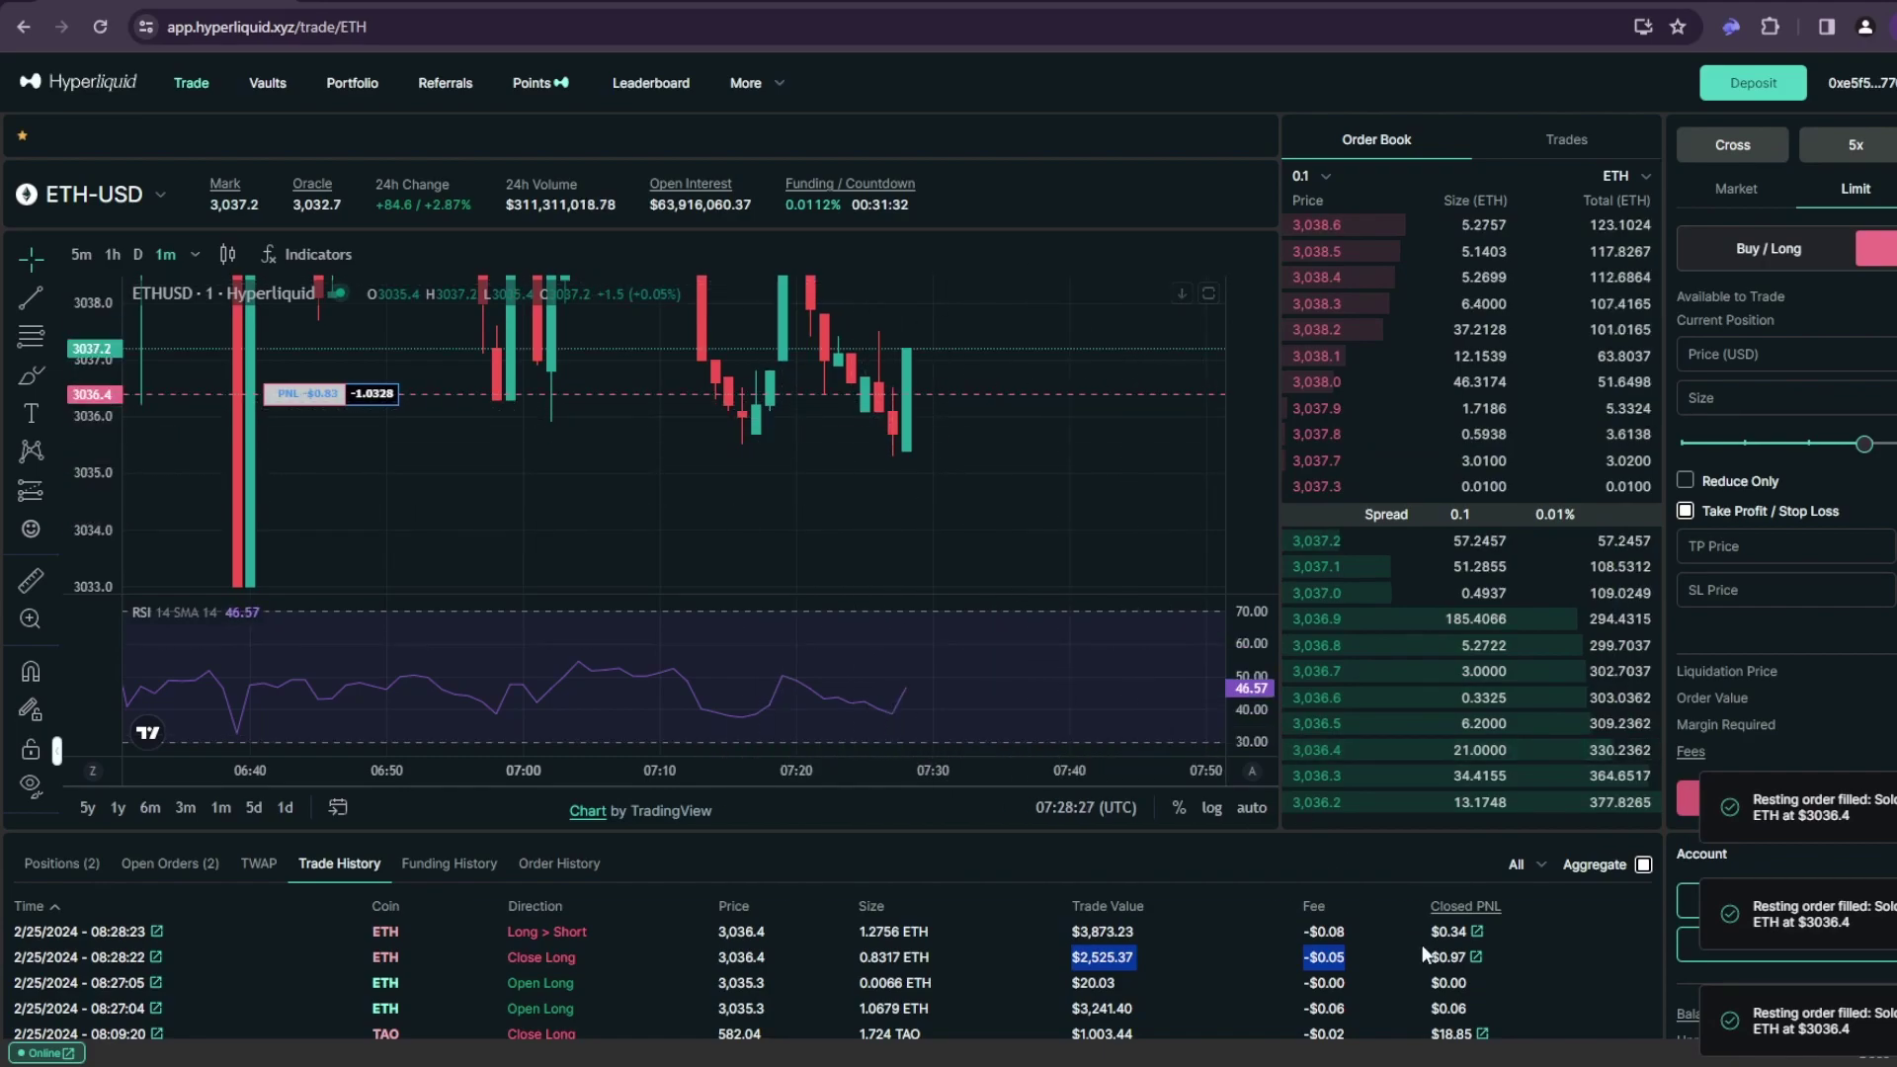
scroll(1403, 980, "down", 2)
scroll(1363, 1005, "up", 2)
left_click_drag(1428, 982, 1344, 1012)
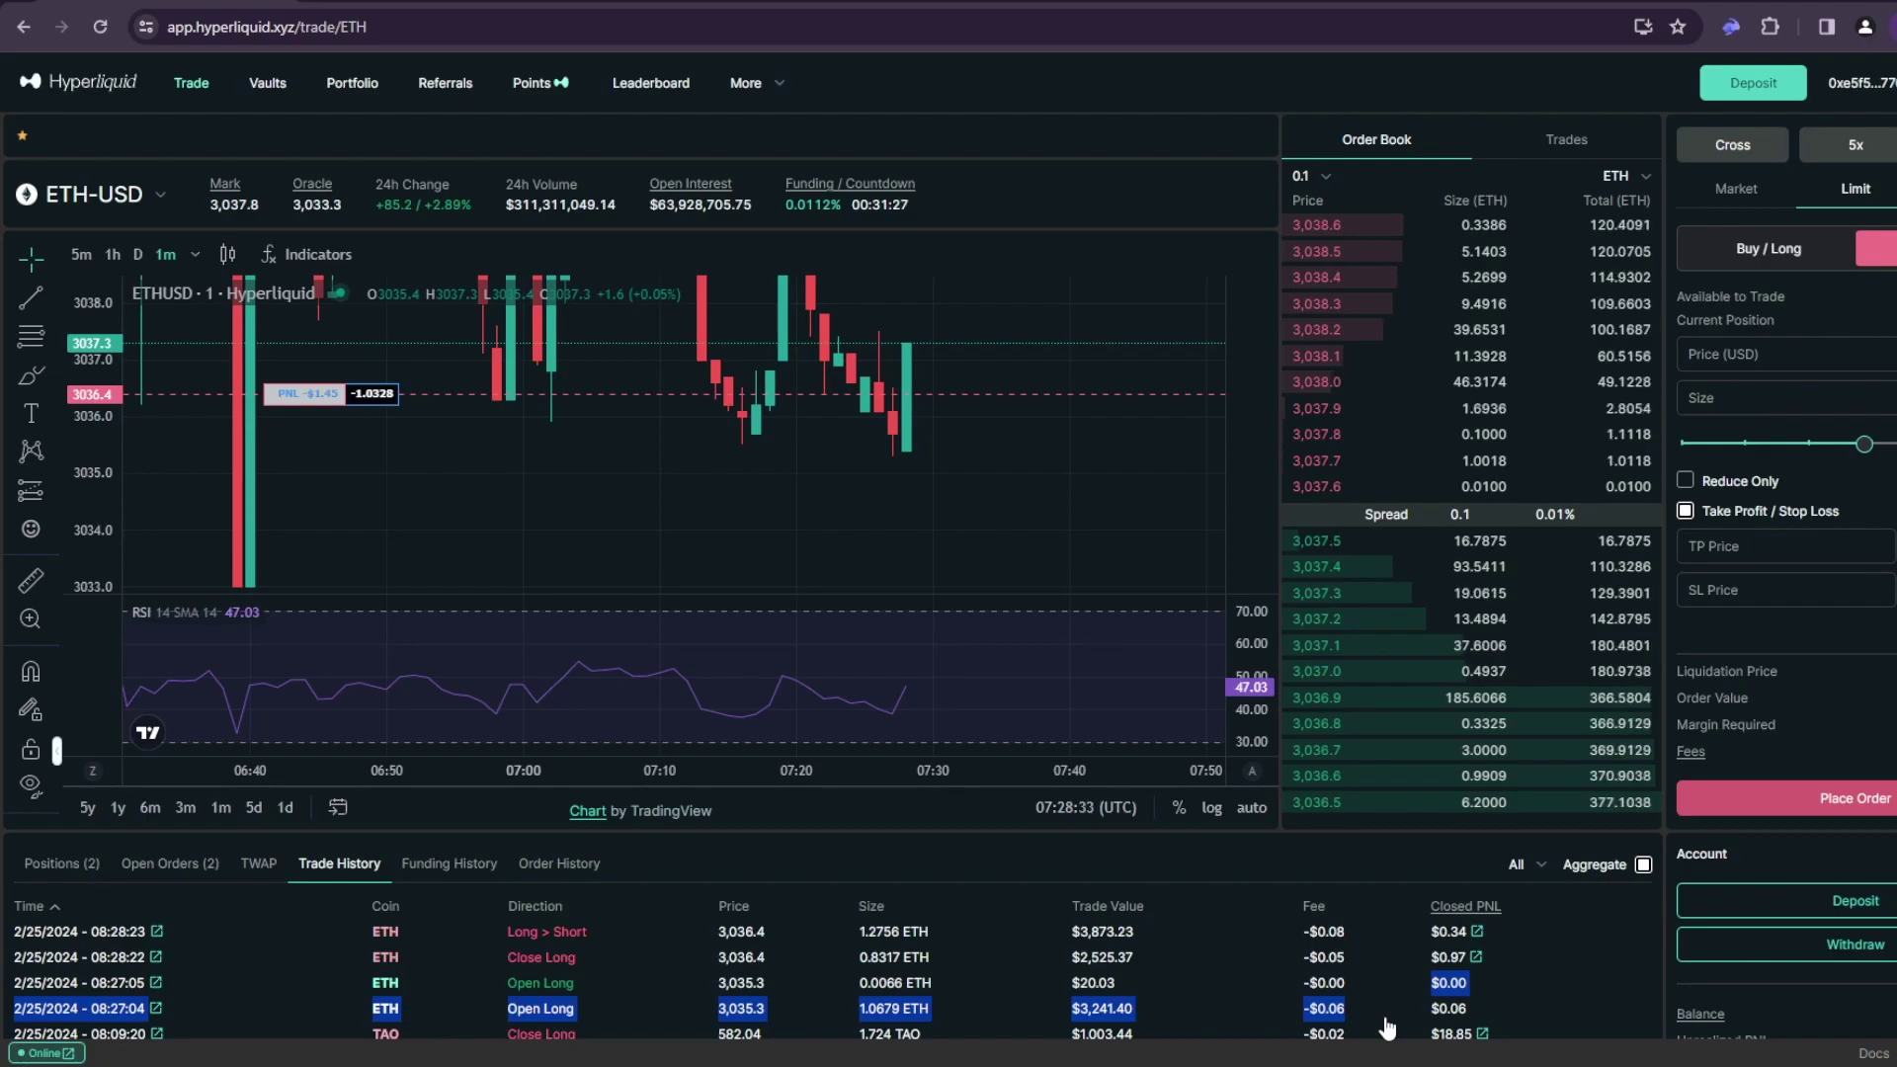
left_click_drag(1346, 958, 1307, 964)
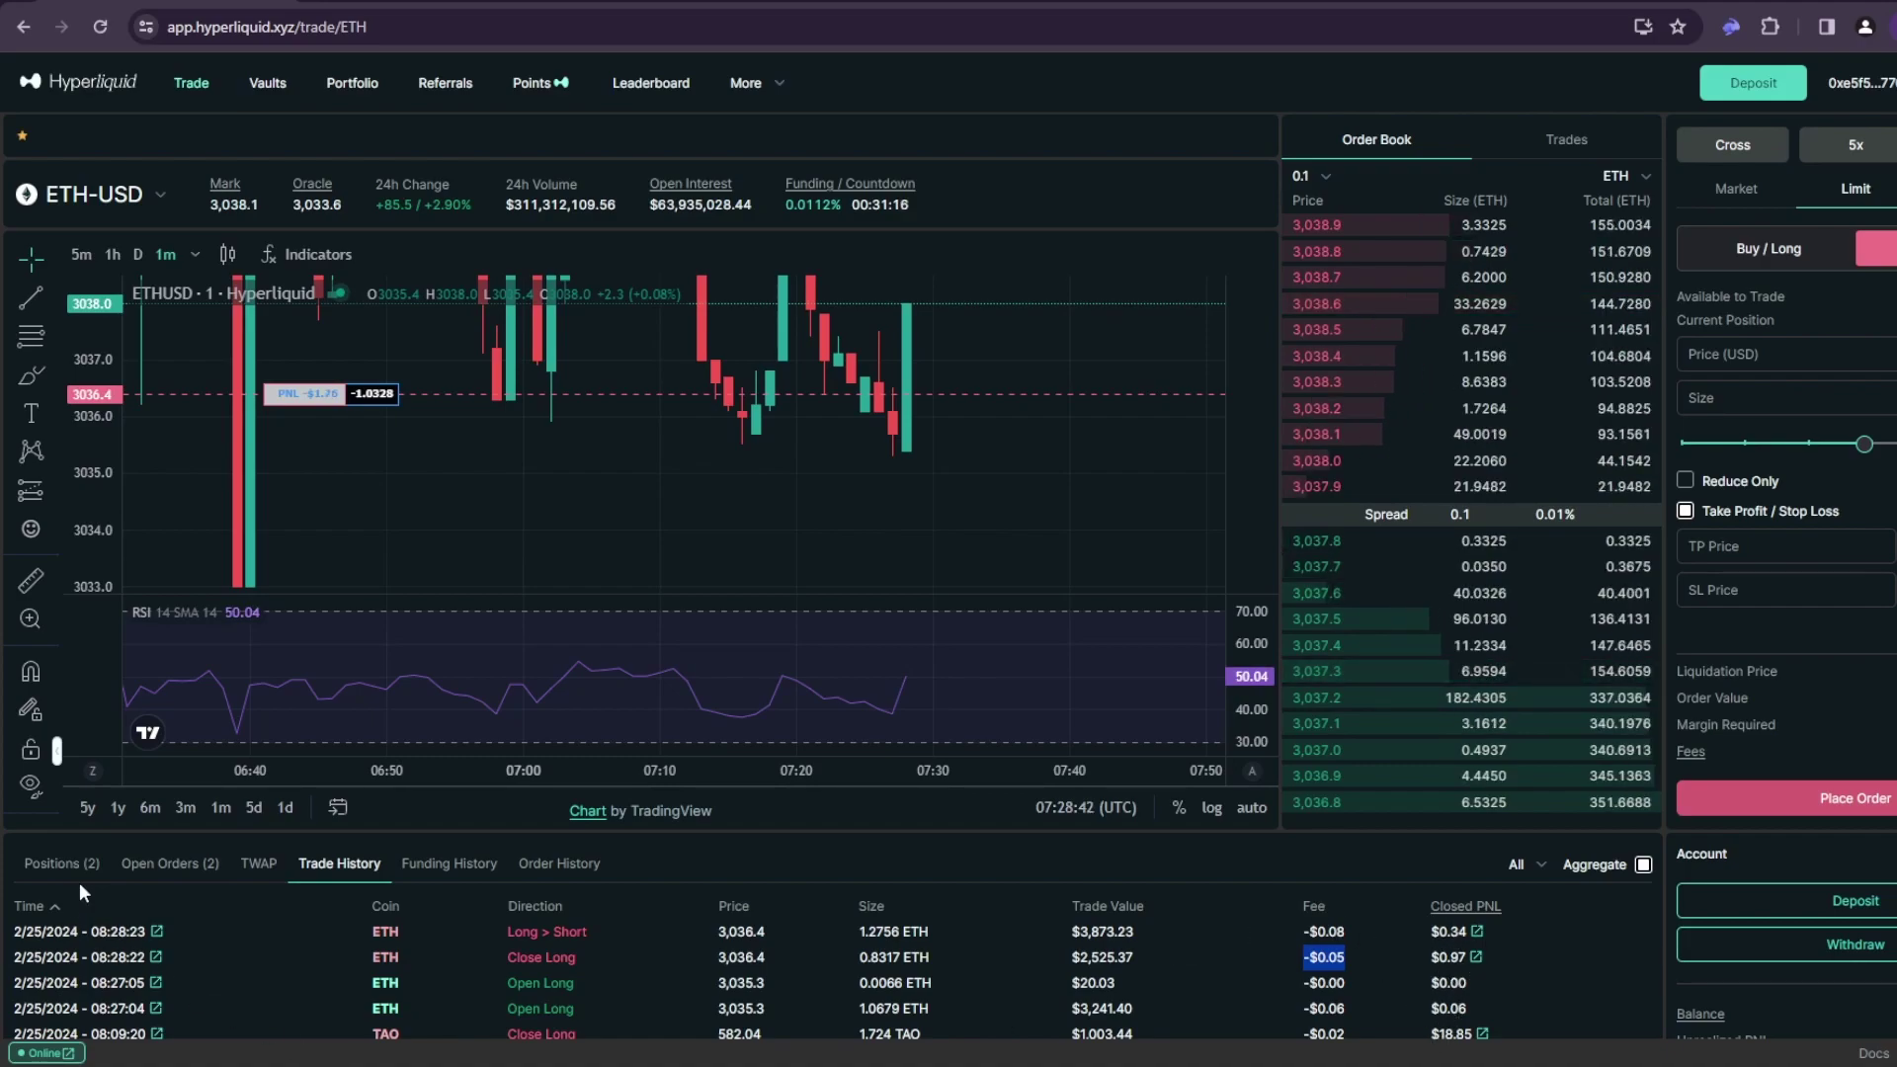
- Return to the open positions, then set the ETH limit order to the short side and increase its size
left_click(62, 864)
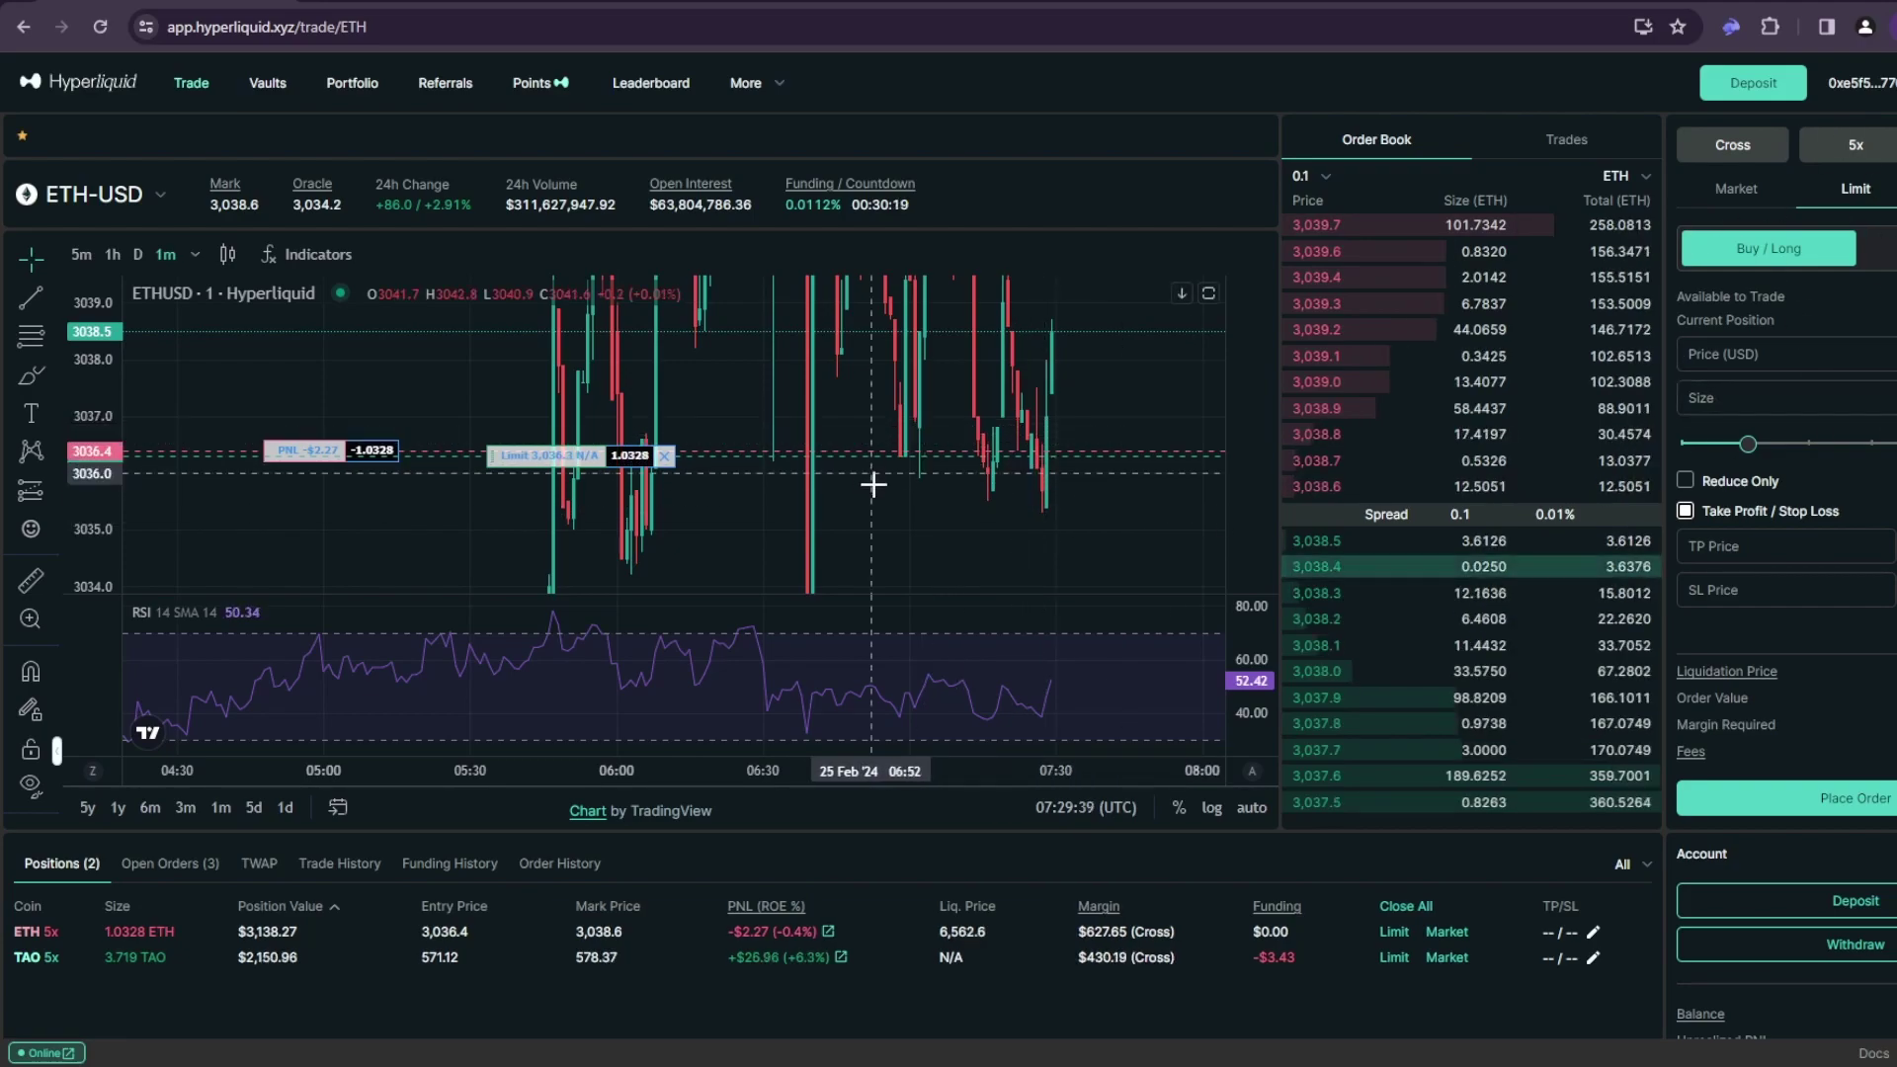
left_click(1878, 249)
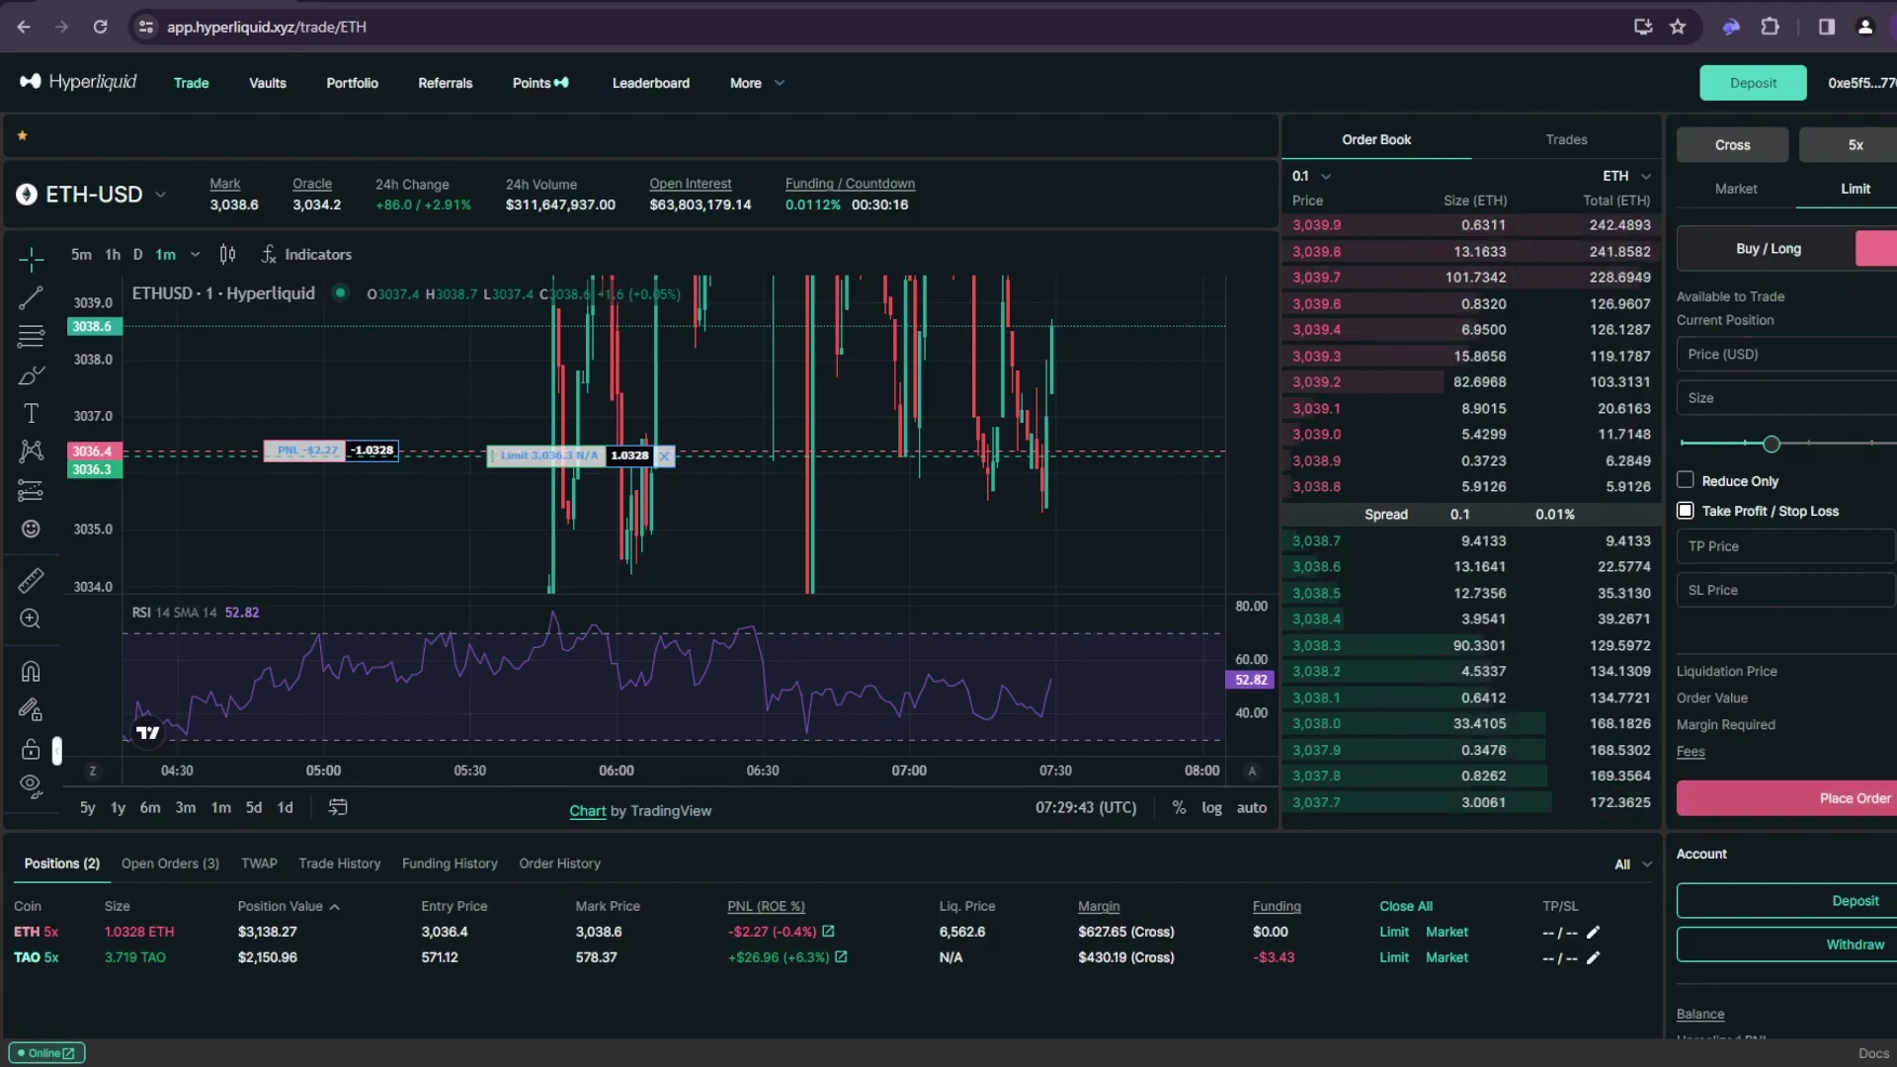
left_click_drag(1771, 443, 1849, 444)
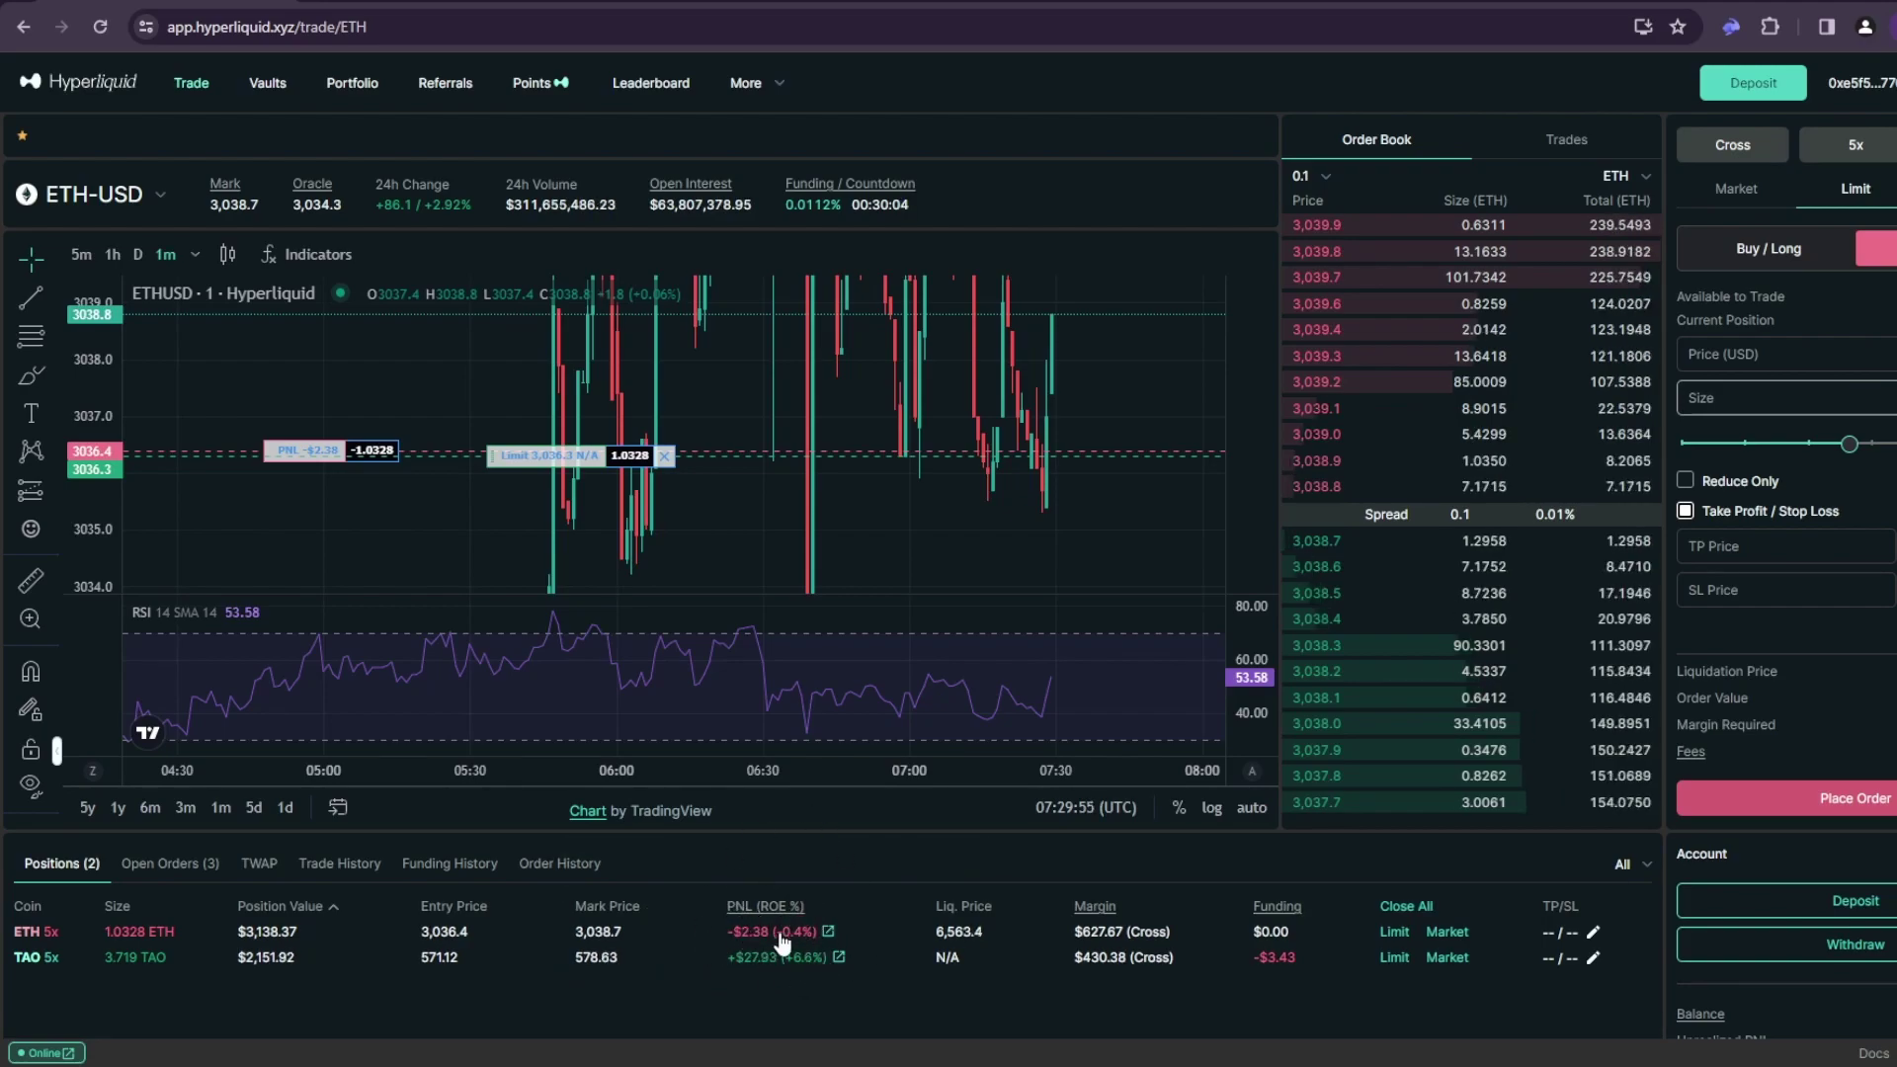
- Look over a longer span of the ETH chart and reopen the trade history
scroll(899, 500, "down", 2)
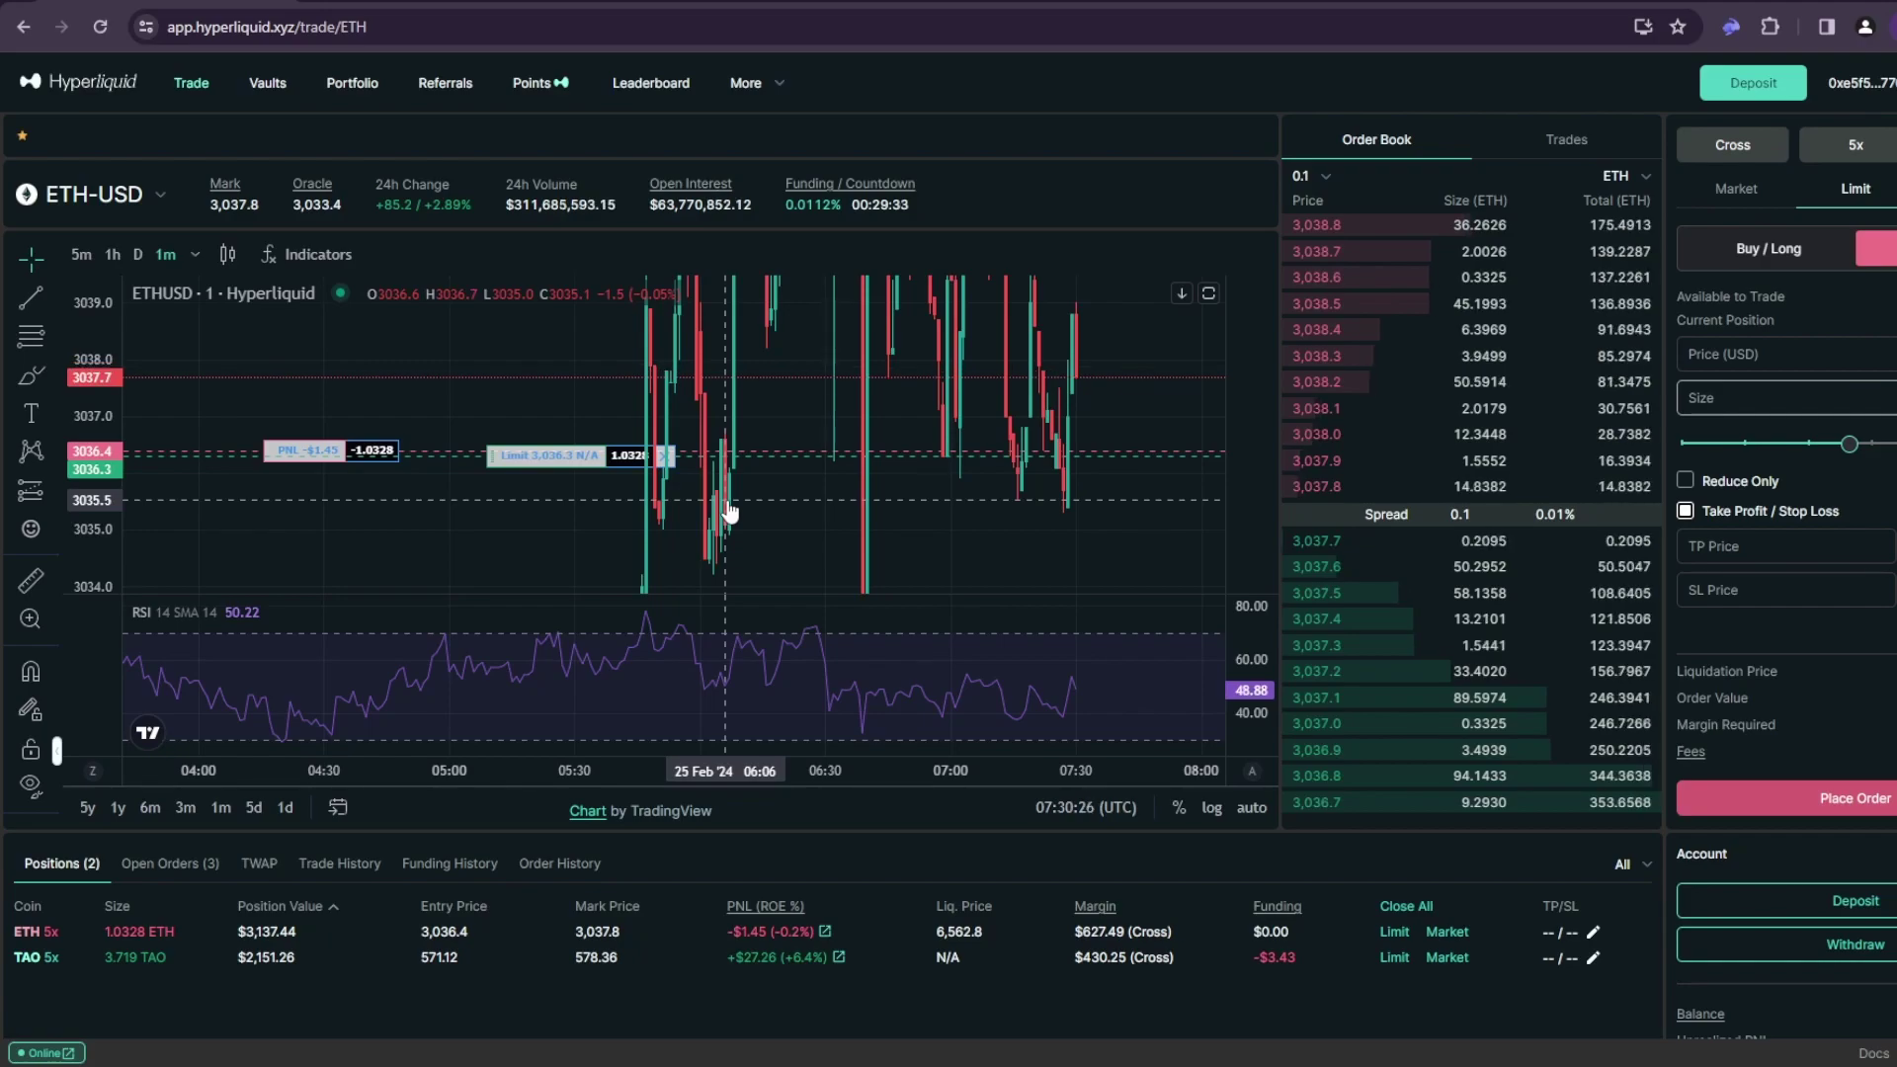
left_click(314, 867)
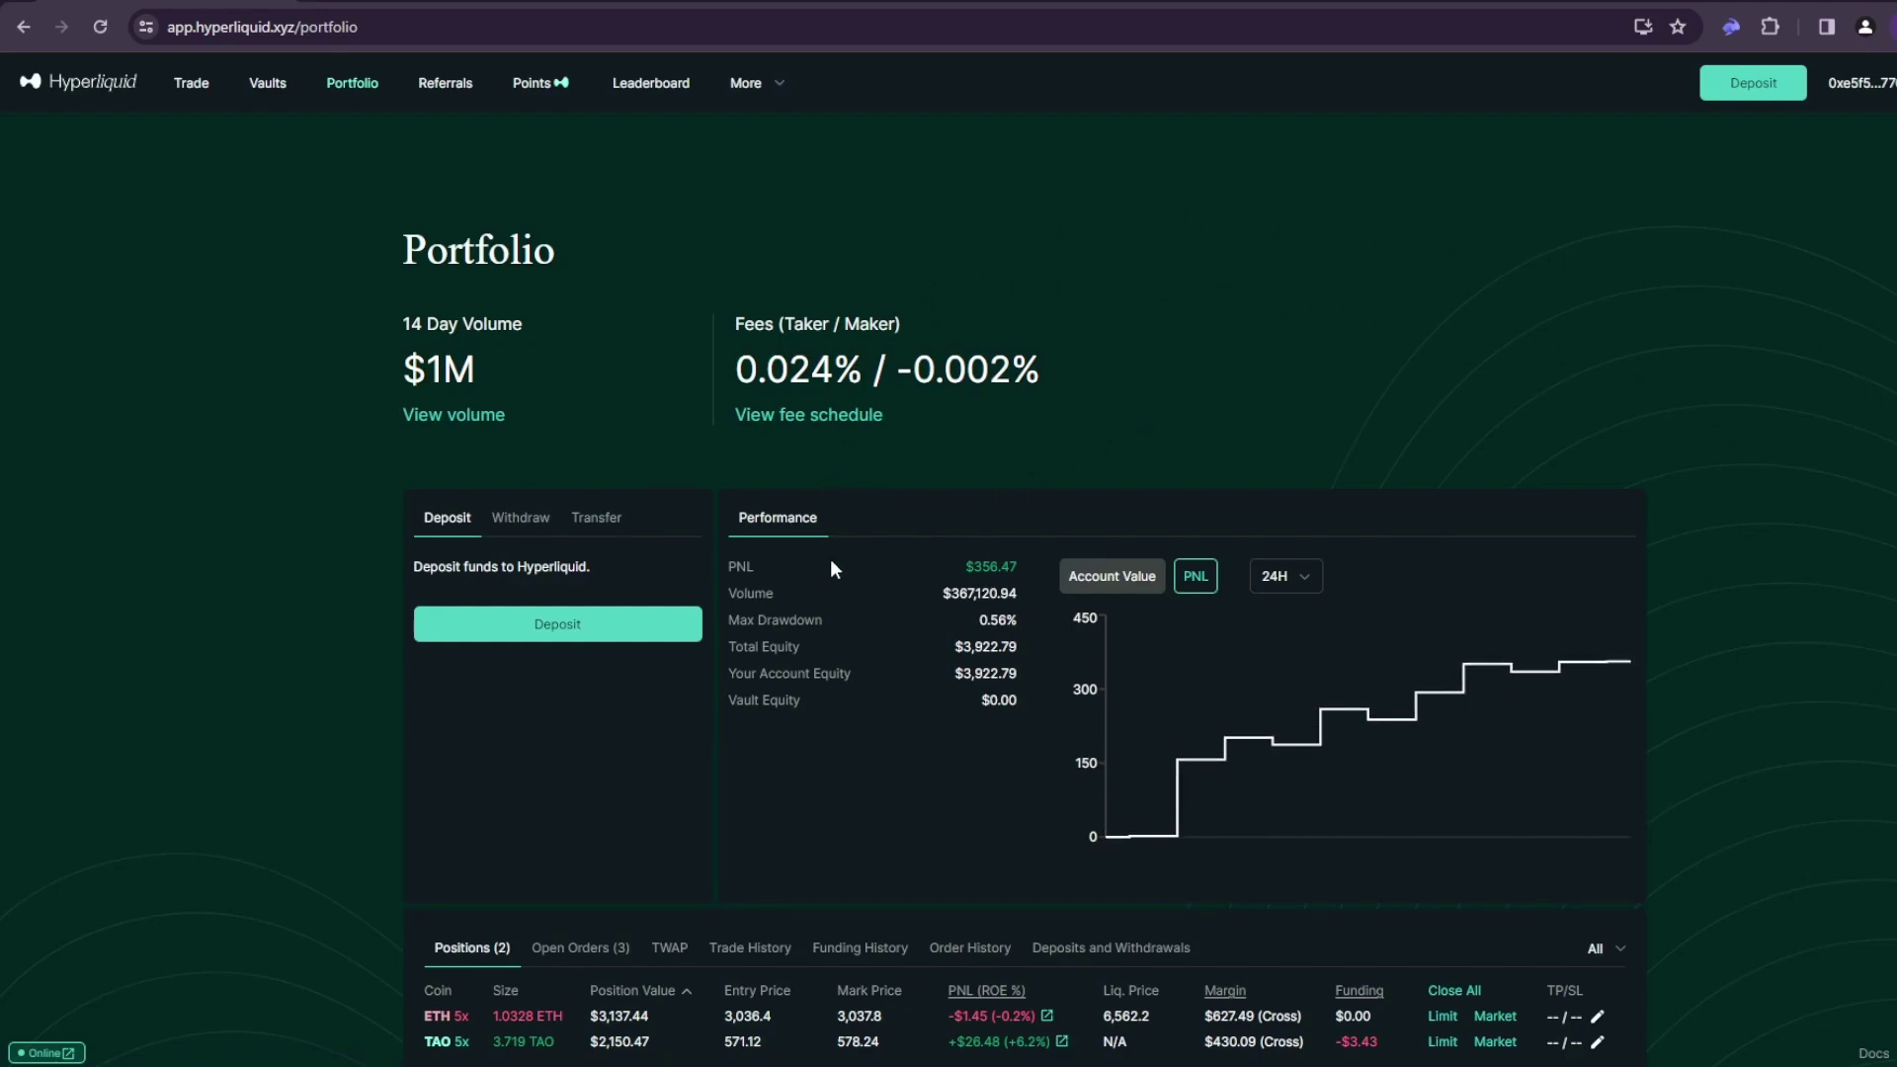
- Go from the portfolio to the BTC trading page and set the limit order to the short side
left_click_drag(1018, 595, 1024, 591)
left_click(192, 85)
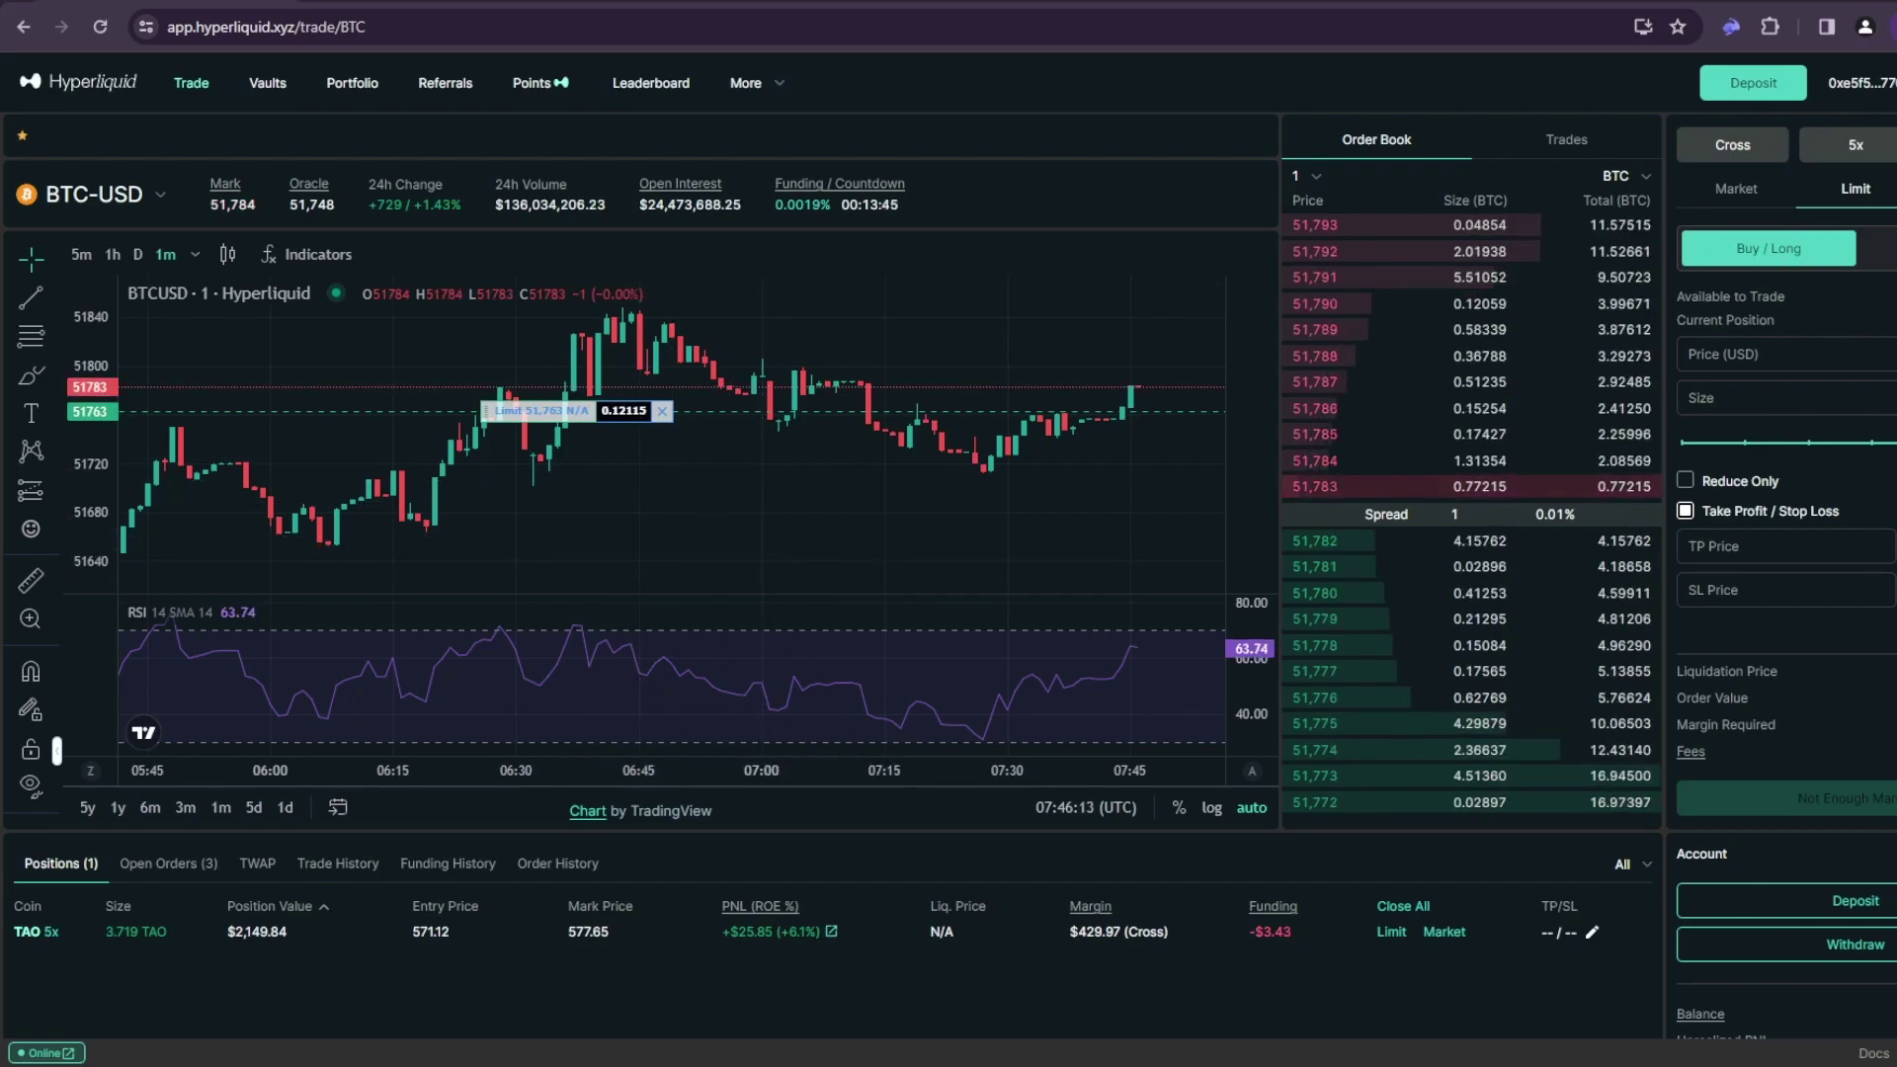
left_click(1878, 248)
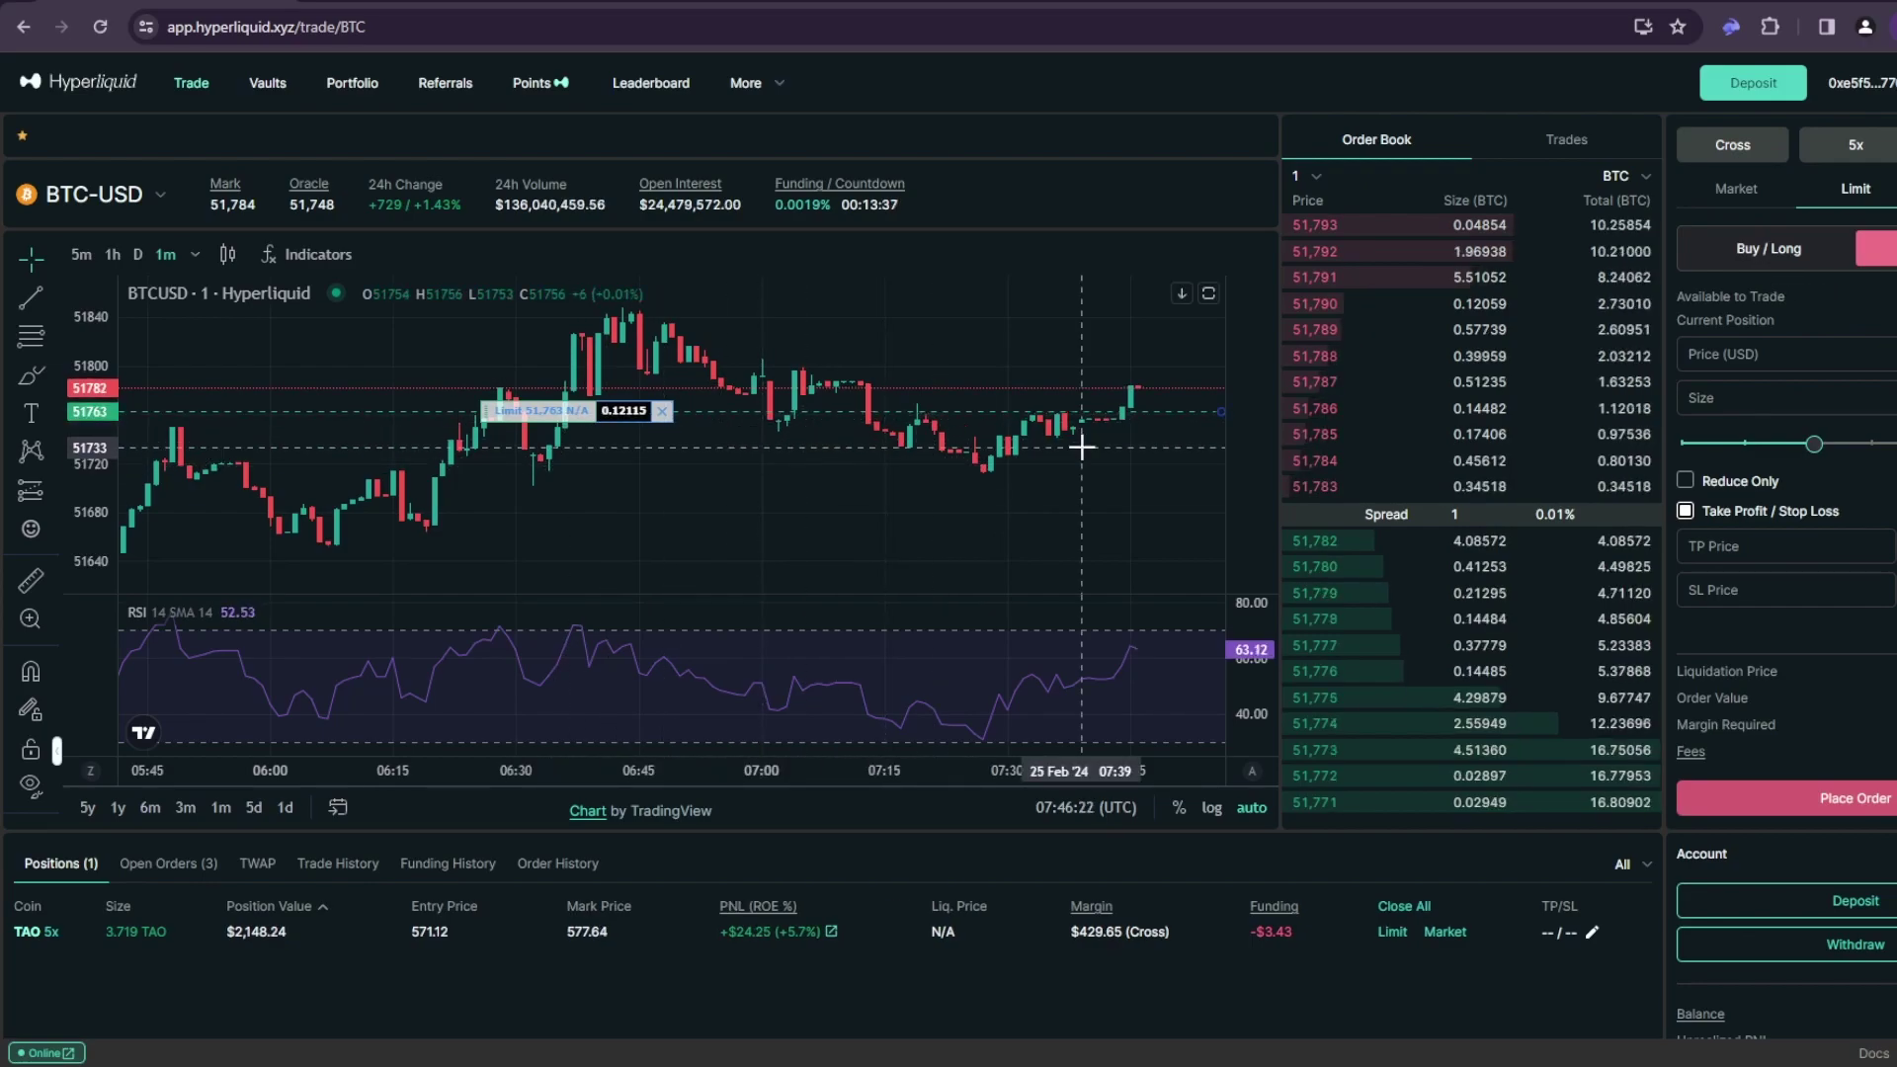
- Look over a longer span of the BTC one-minute price chart
scroll(963, 512, "down", 4)
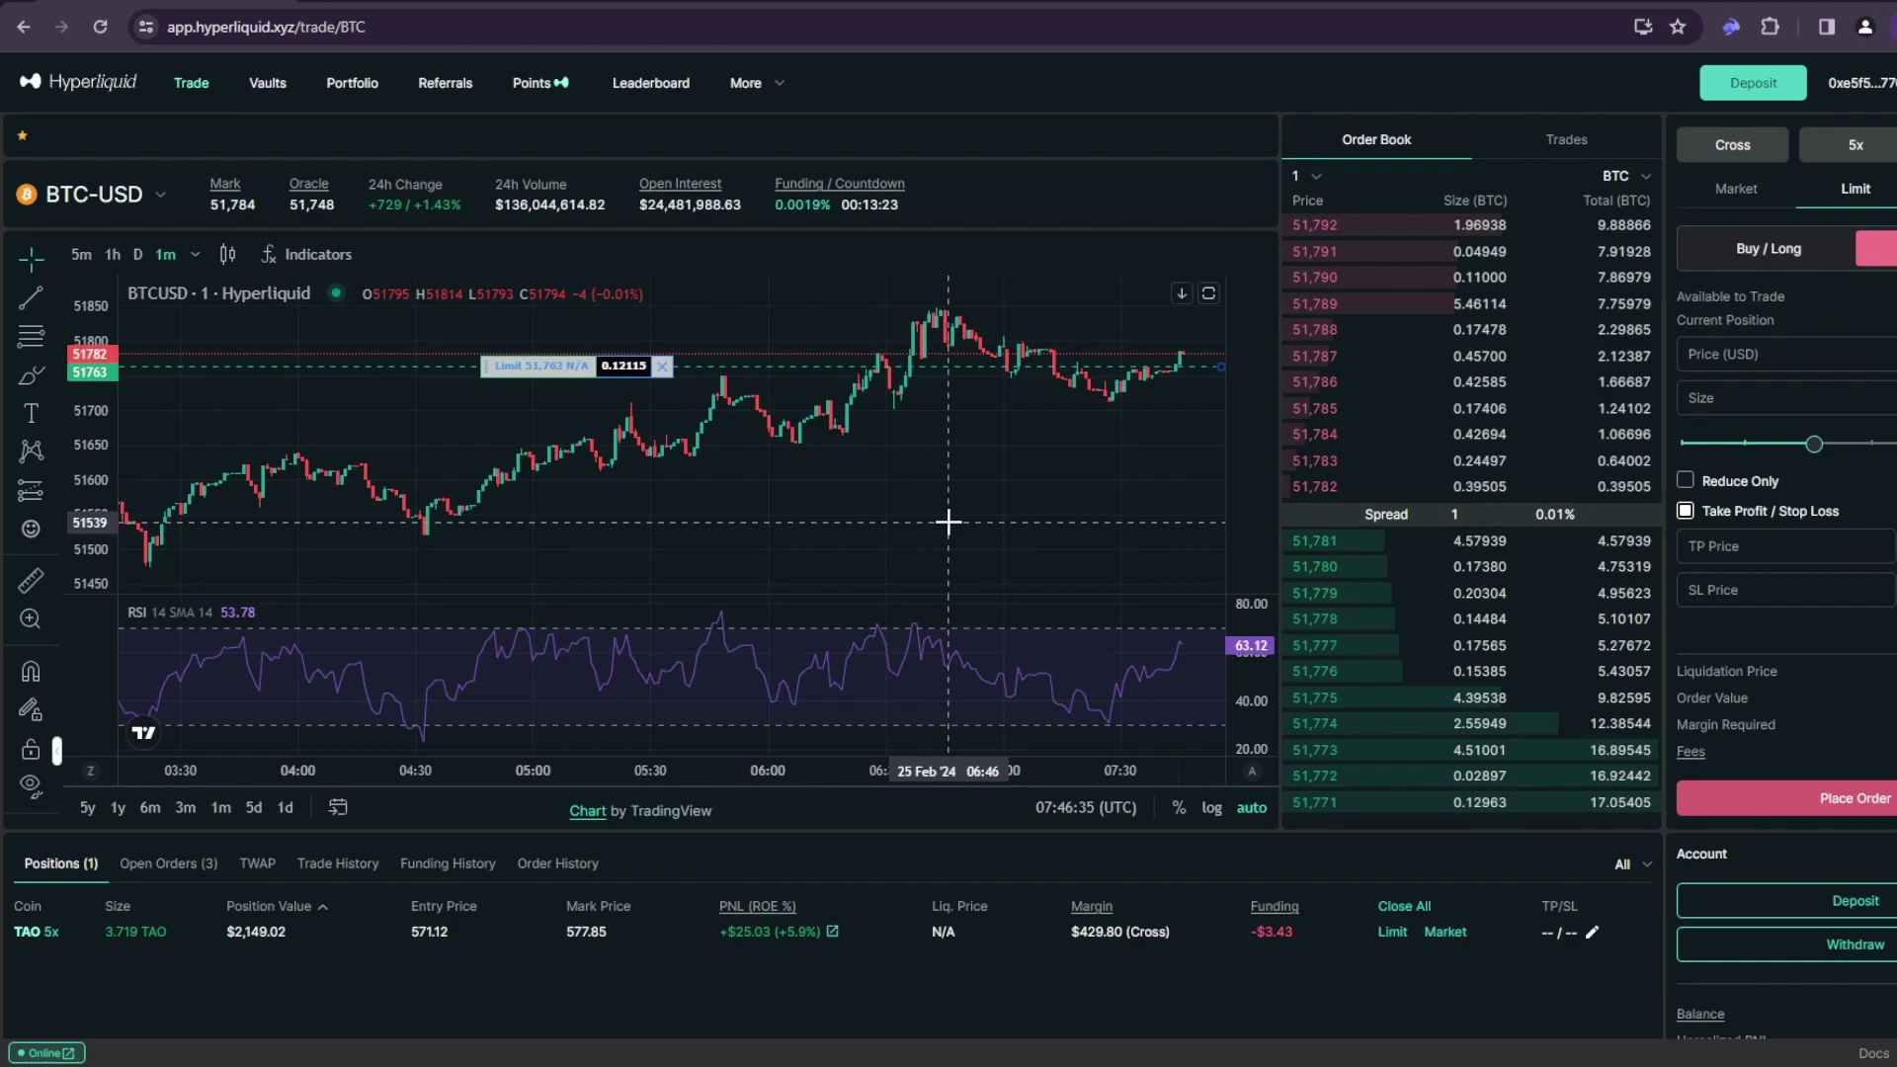
scroll(458, 473, "down", 3)
scroll(407, 460, "up", 4)
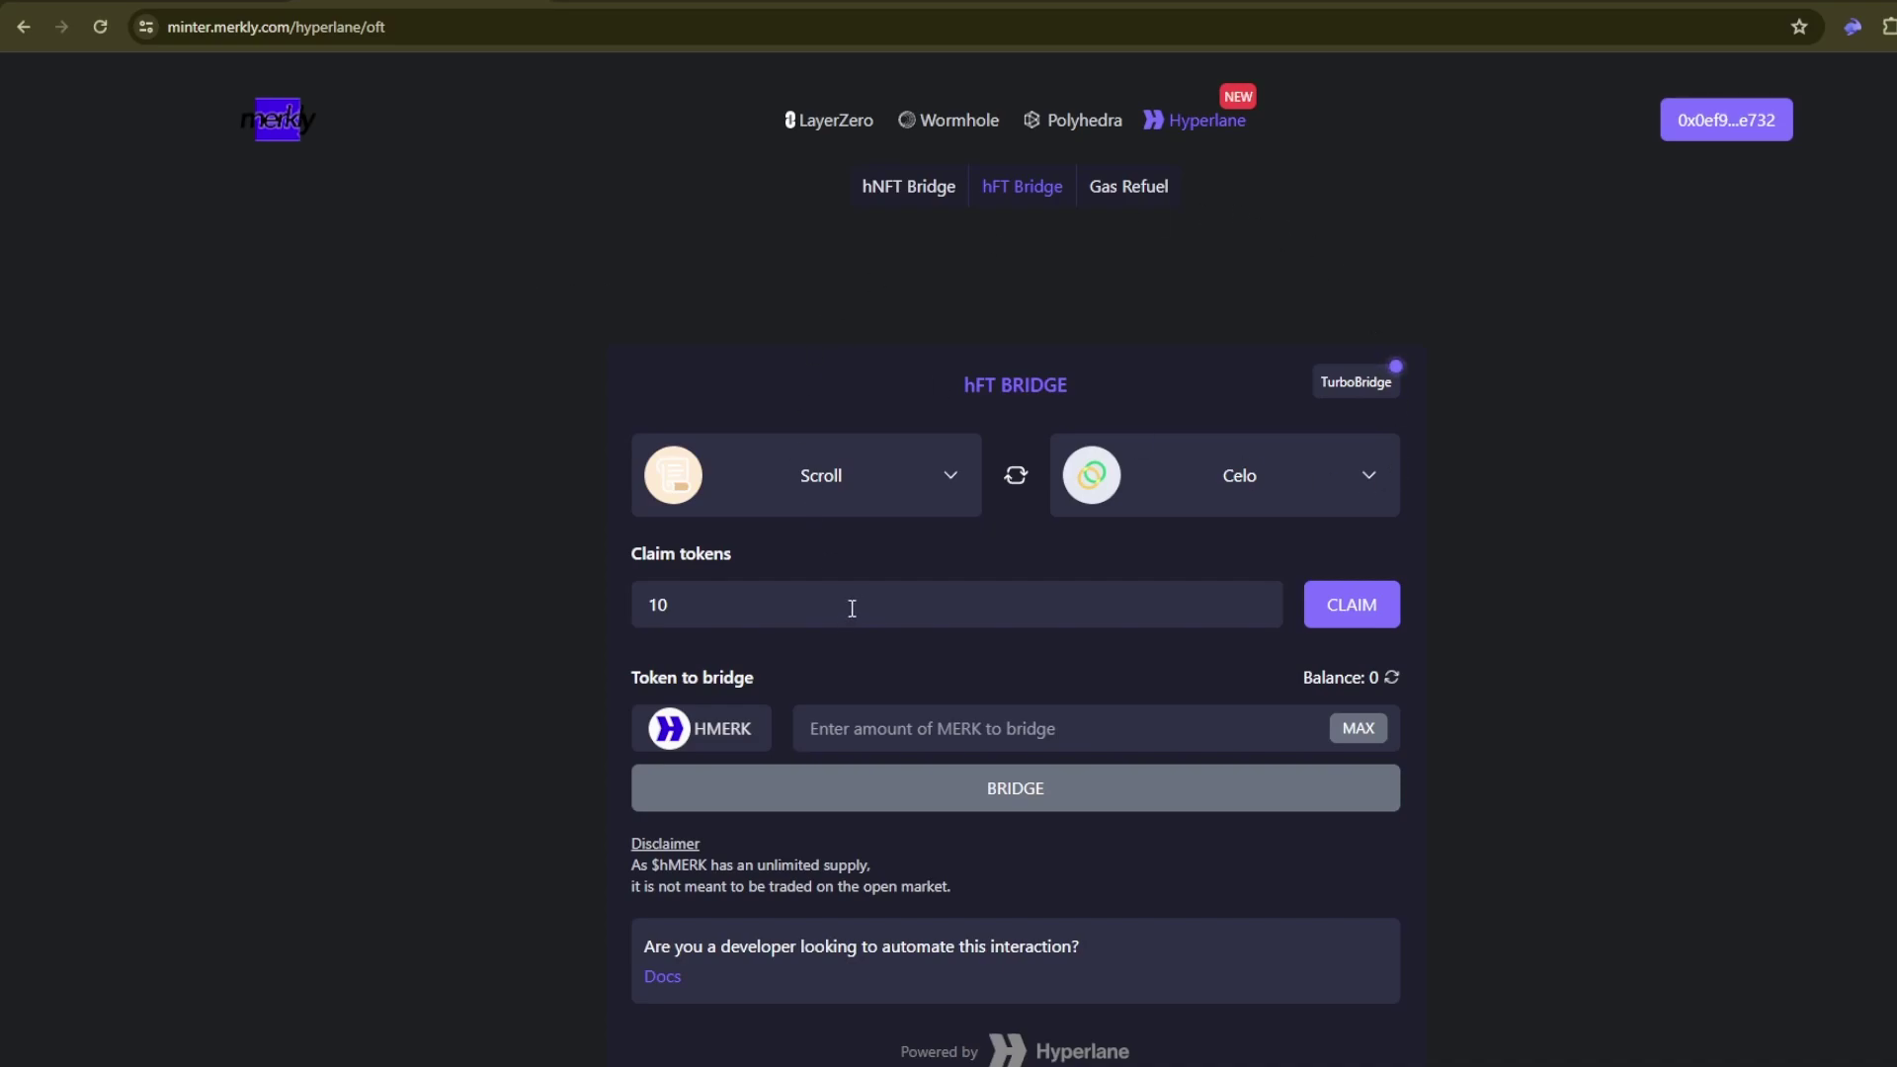
- In Merkly's Hyperlane section, view the hNFT Bridge, then claim 10 HMERK tokens on Scroll through the hFT Bridge and sign the mint transaction
left_click(923, 199)
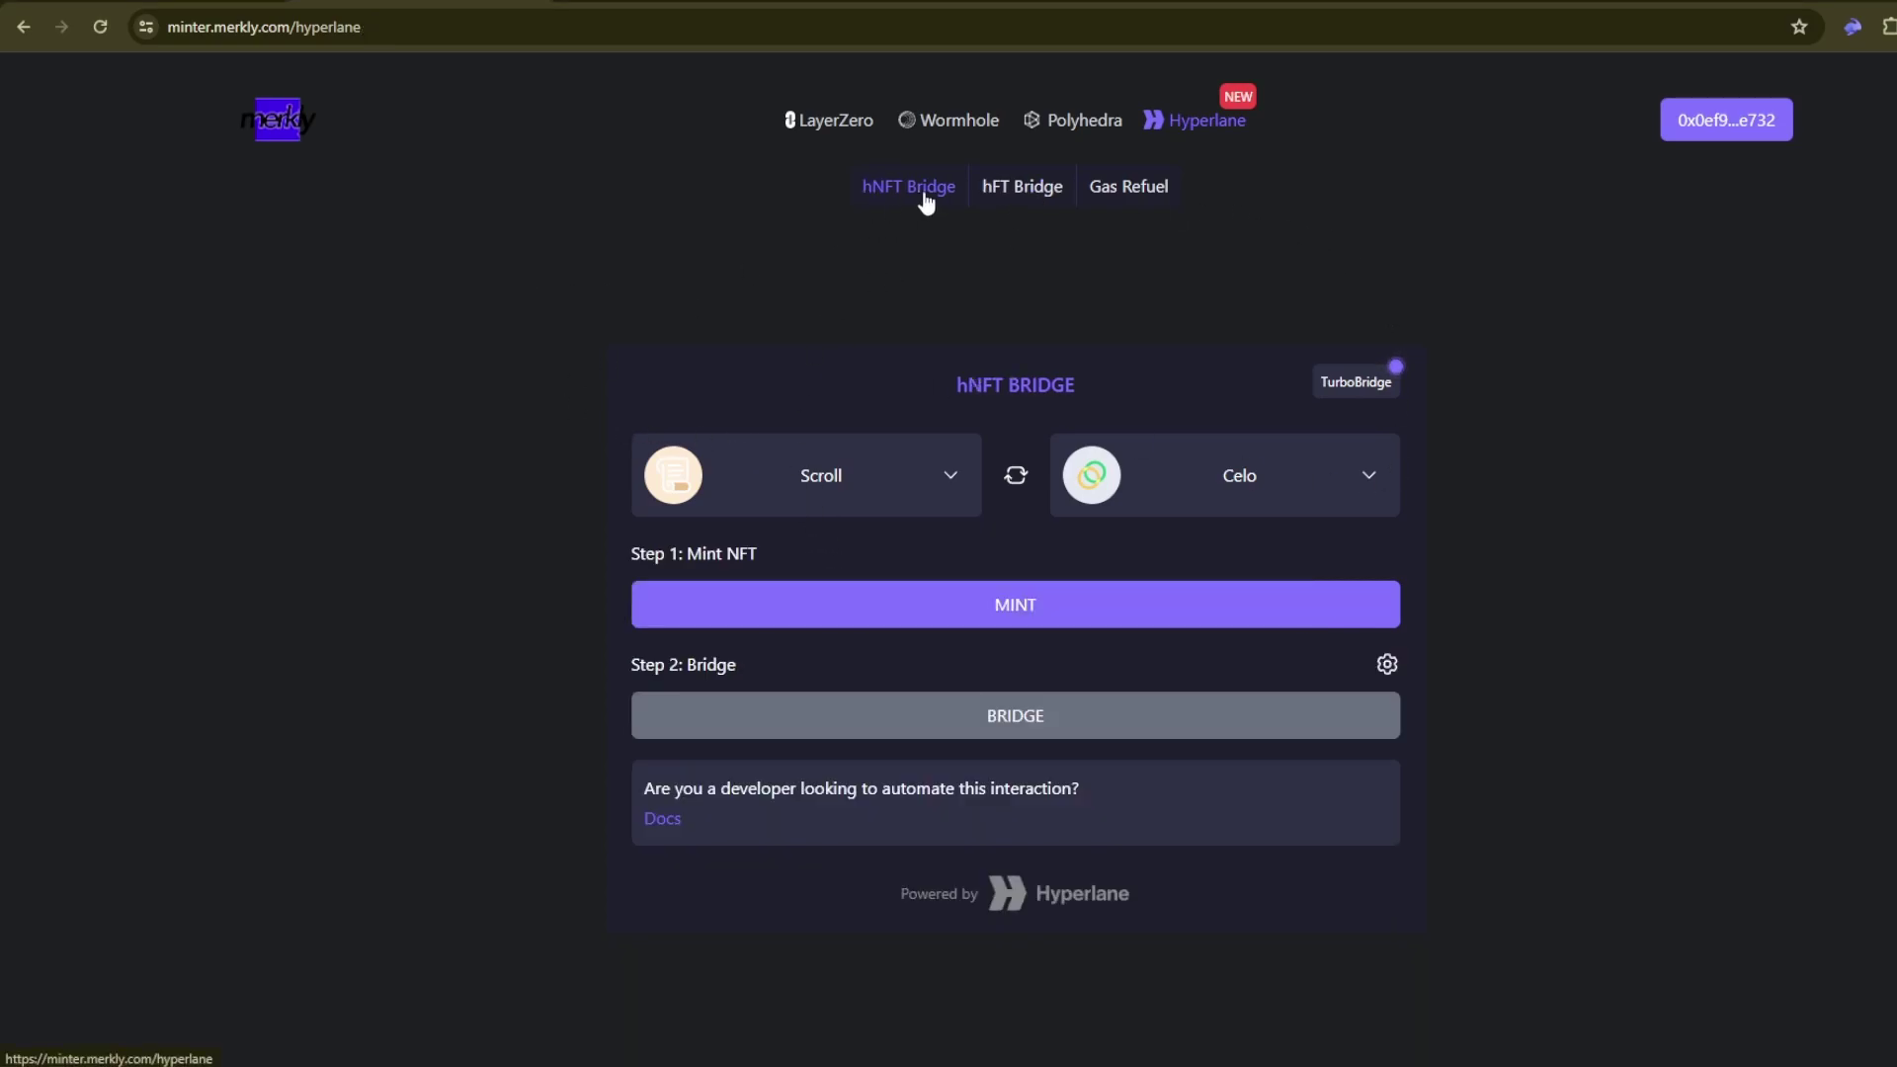
left_click(1018, 201)
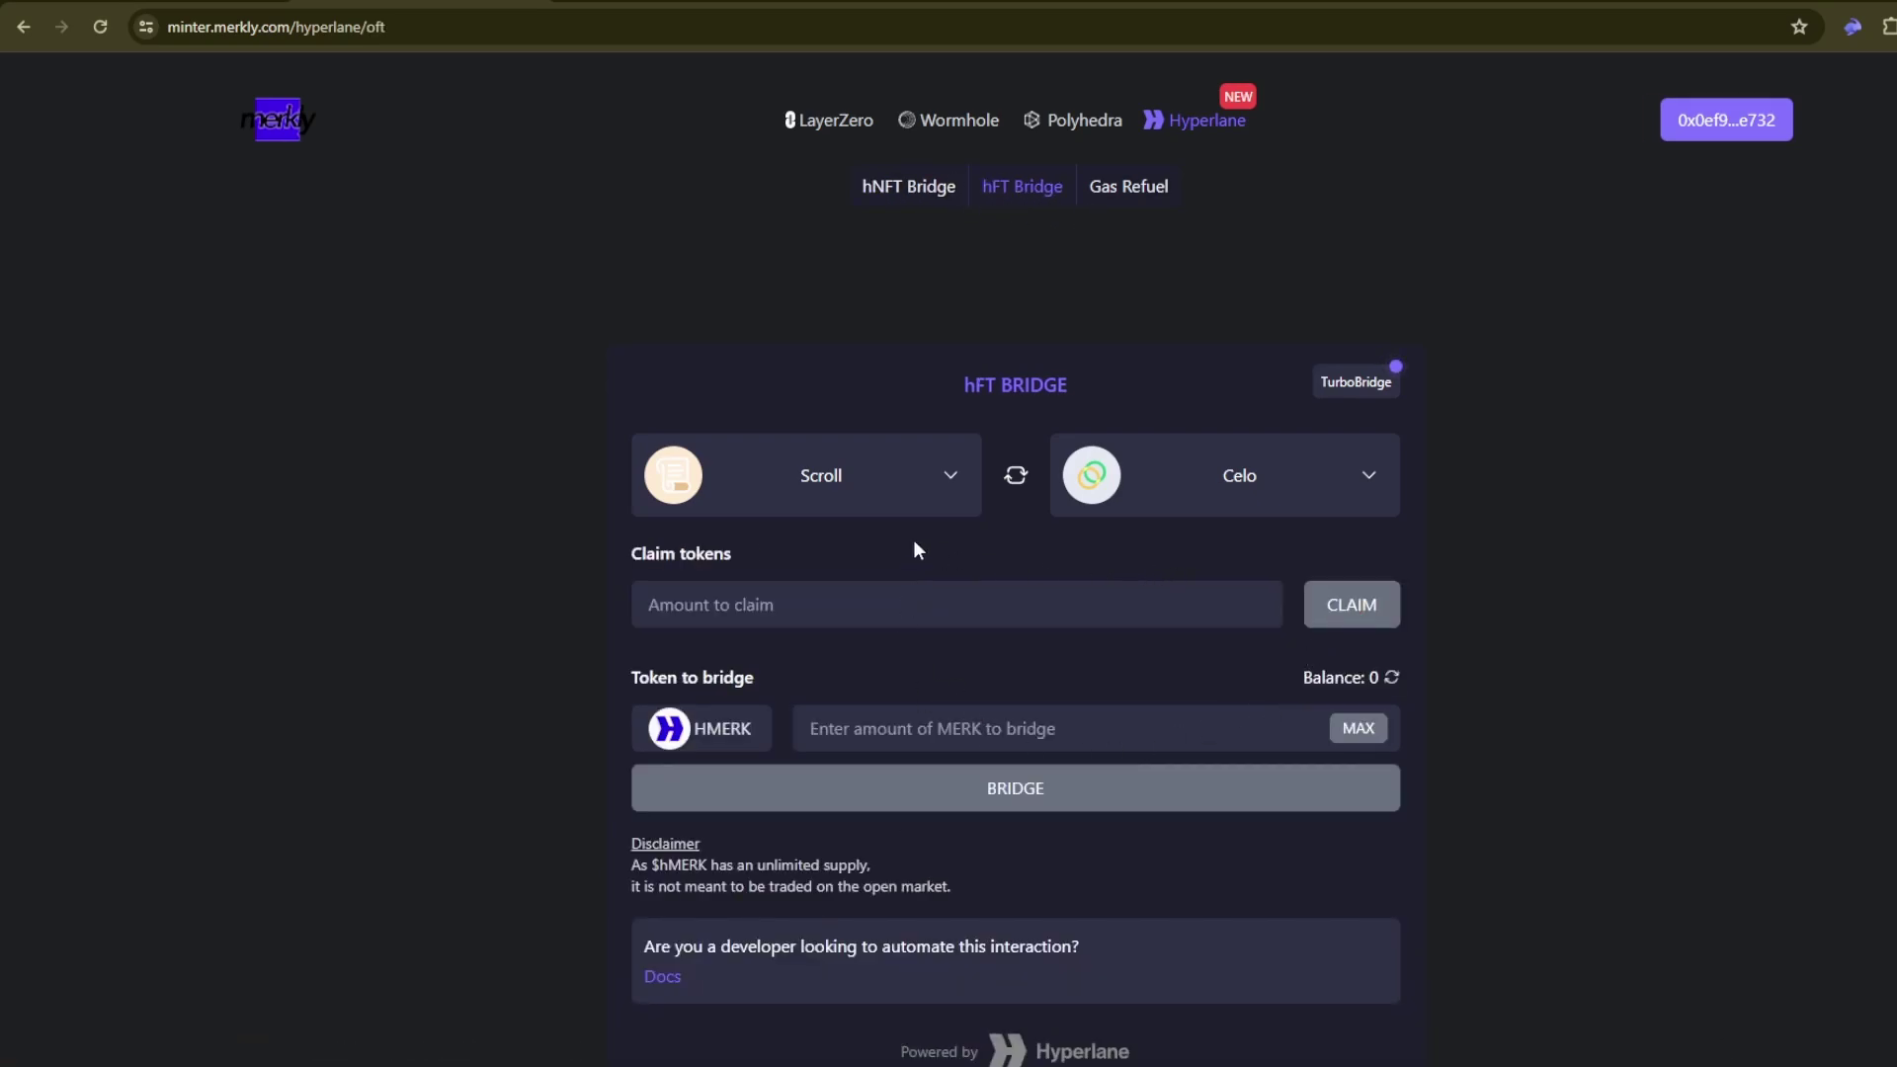
left_click(1130, 601)
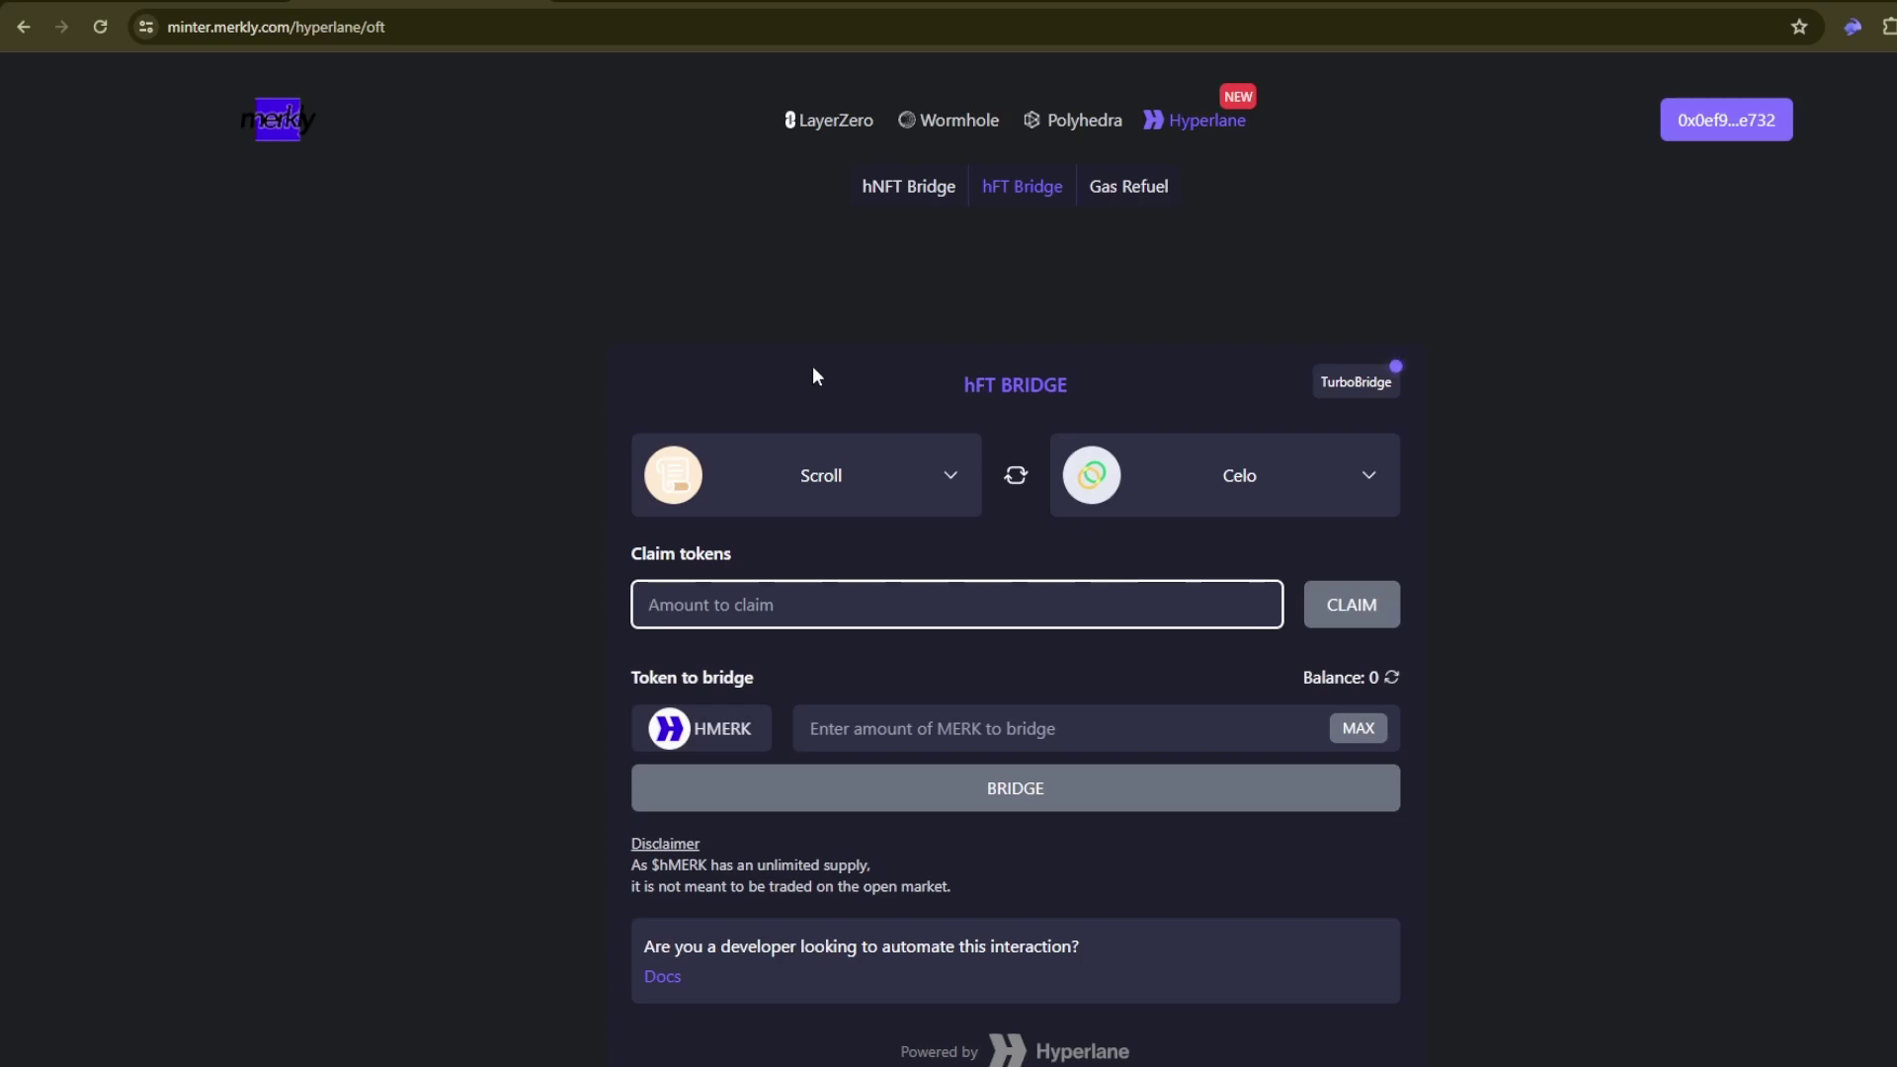
left_click(736, 476)
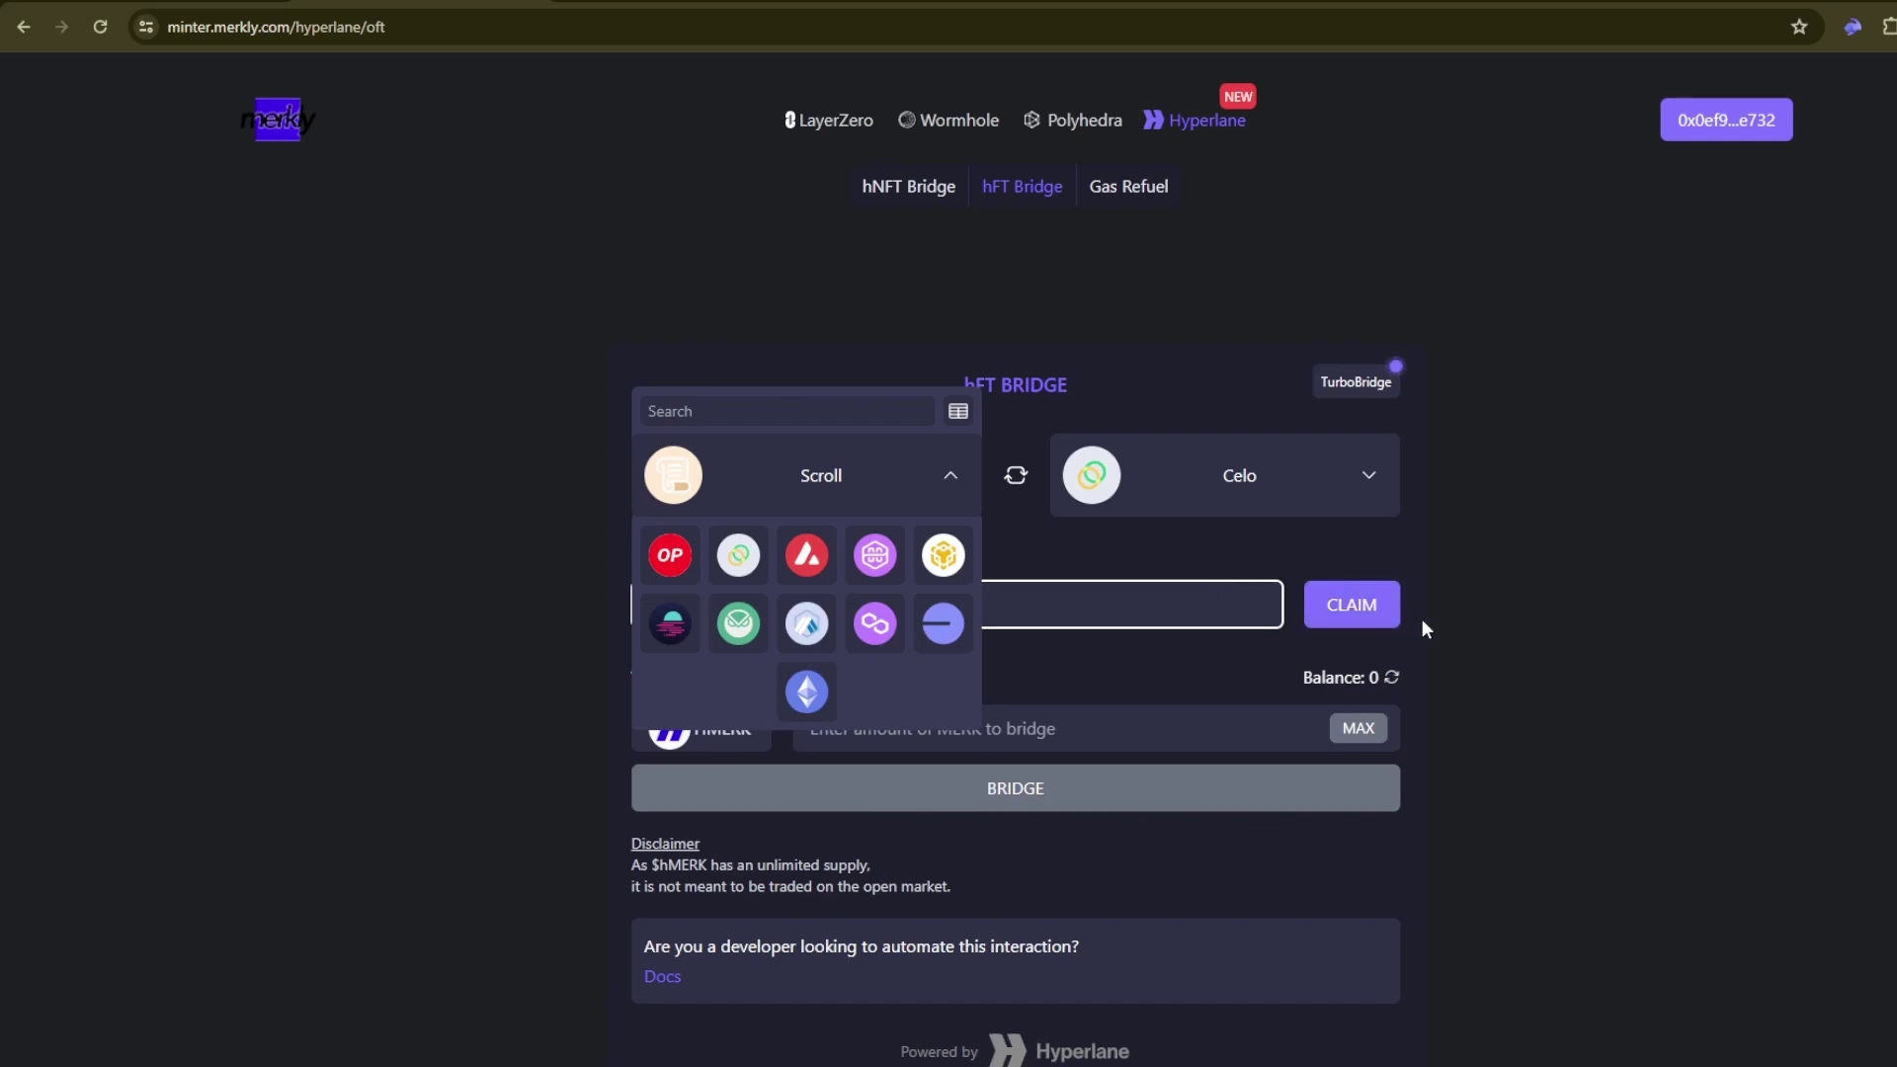
left_click(804, 585)
left_click(1350, 603)
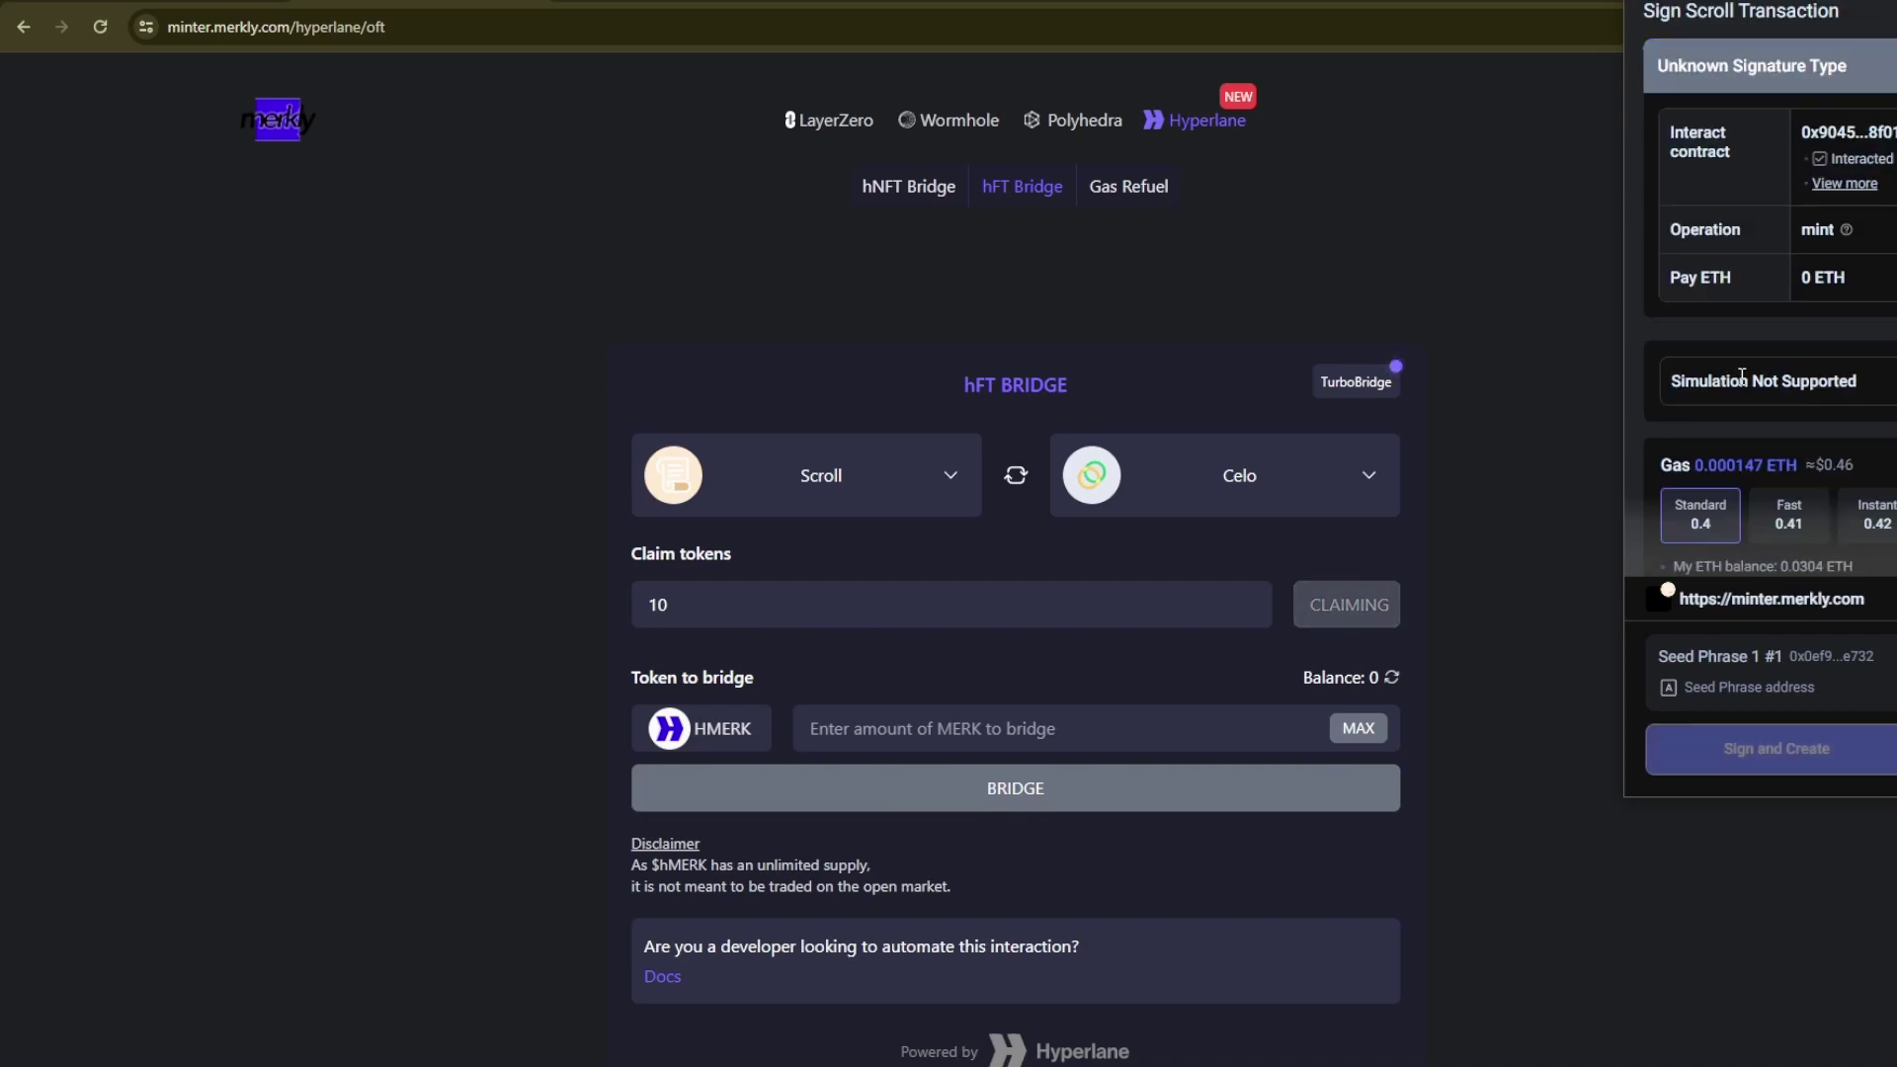
left_click(1766, 753)
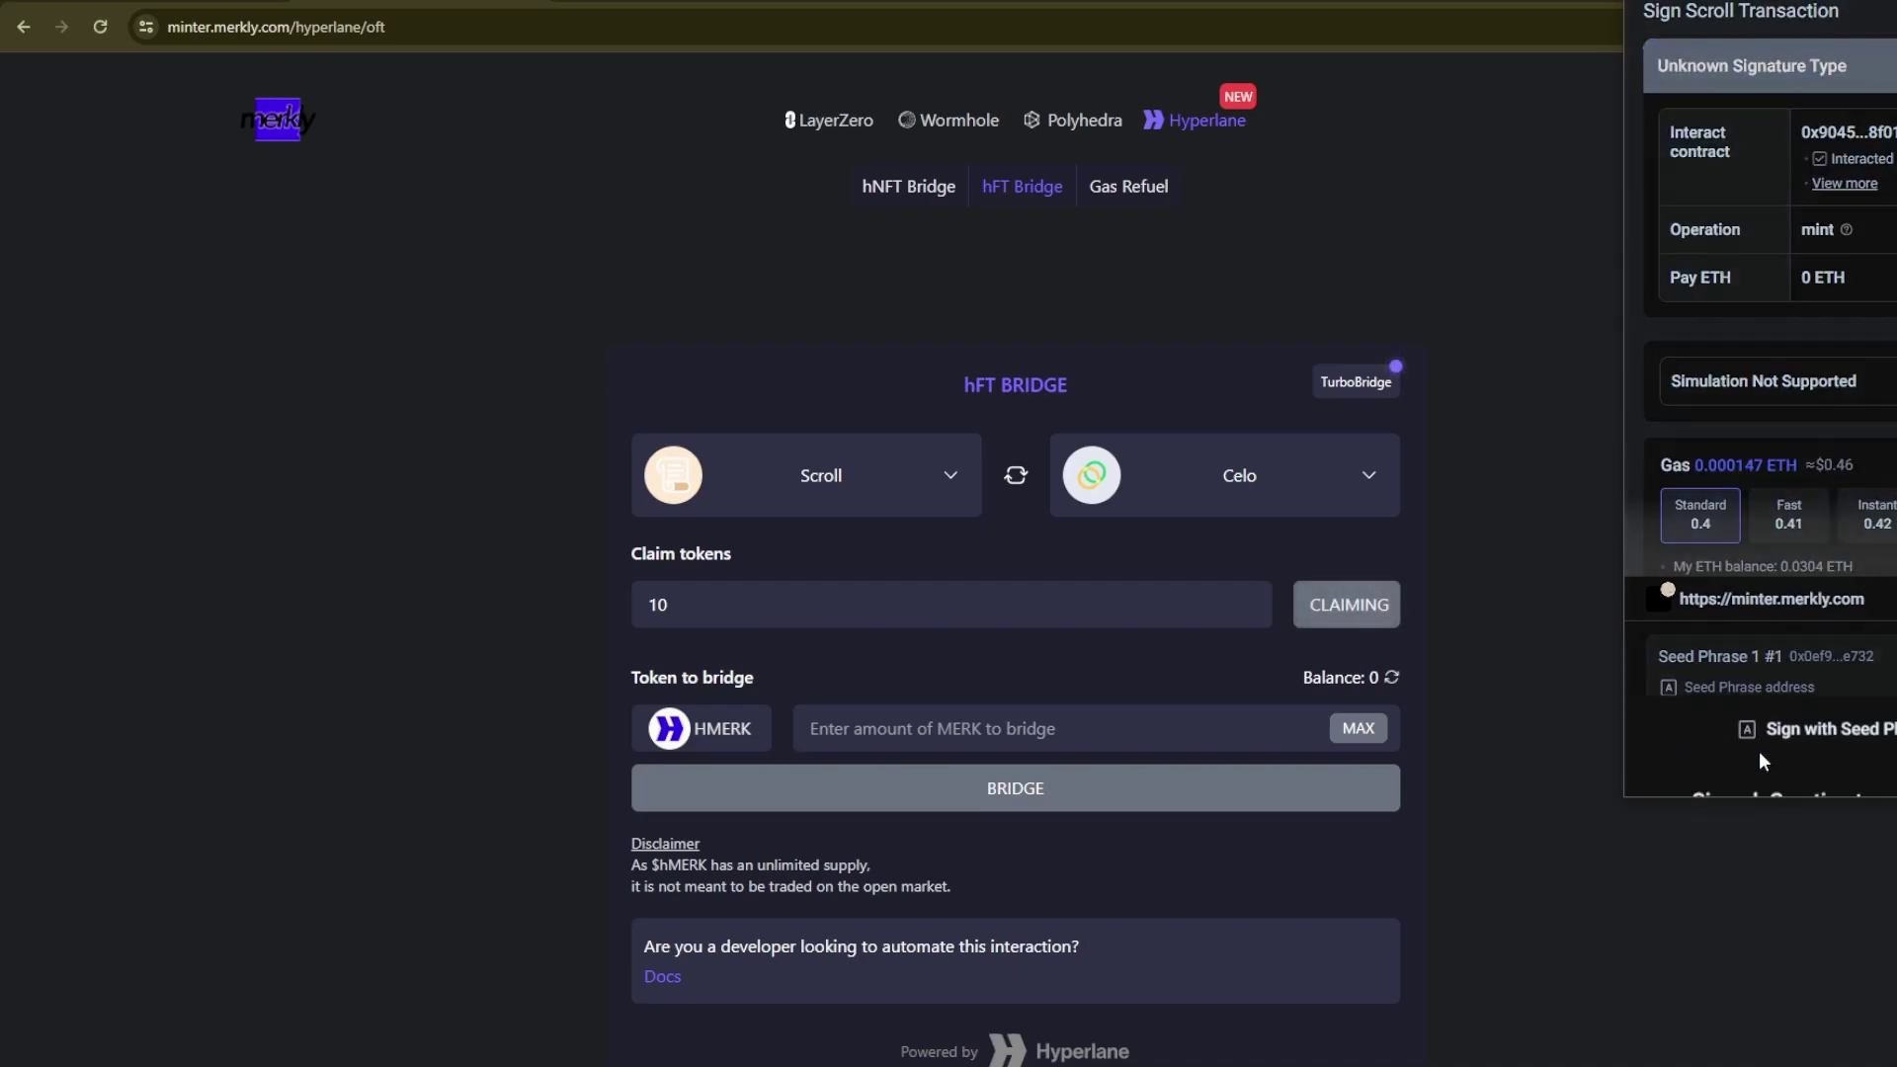
- Bridge 2 HMERK from Scroll to Celo and sign the wallet transaction with the Standard gas option
left_click_drag(1346, 687, 1401, 689)
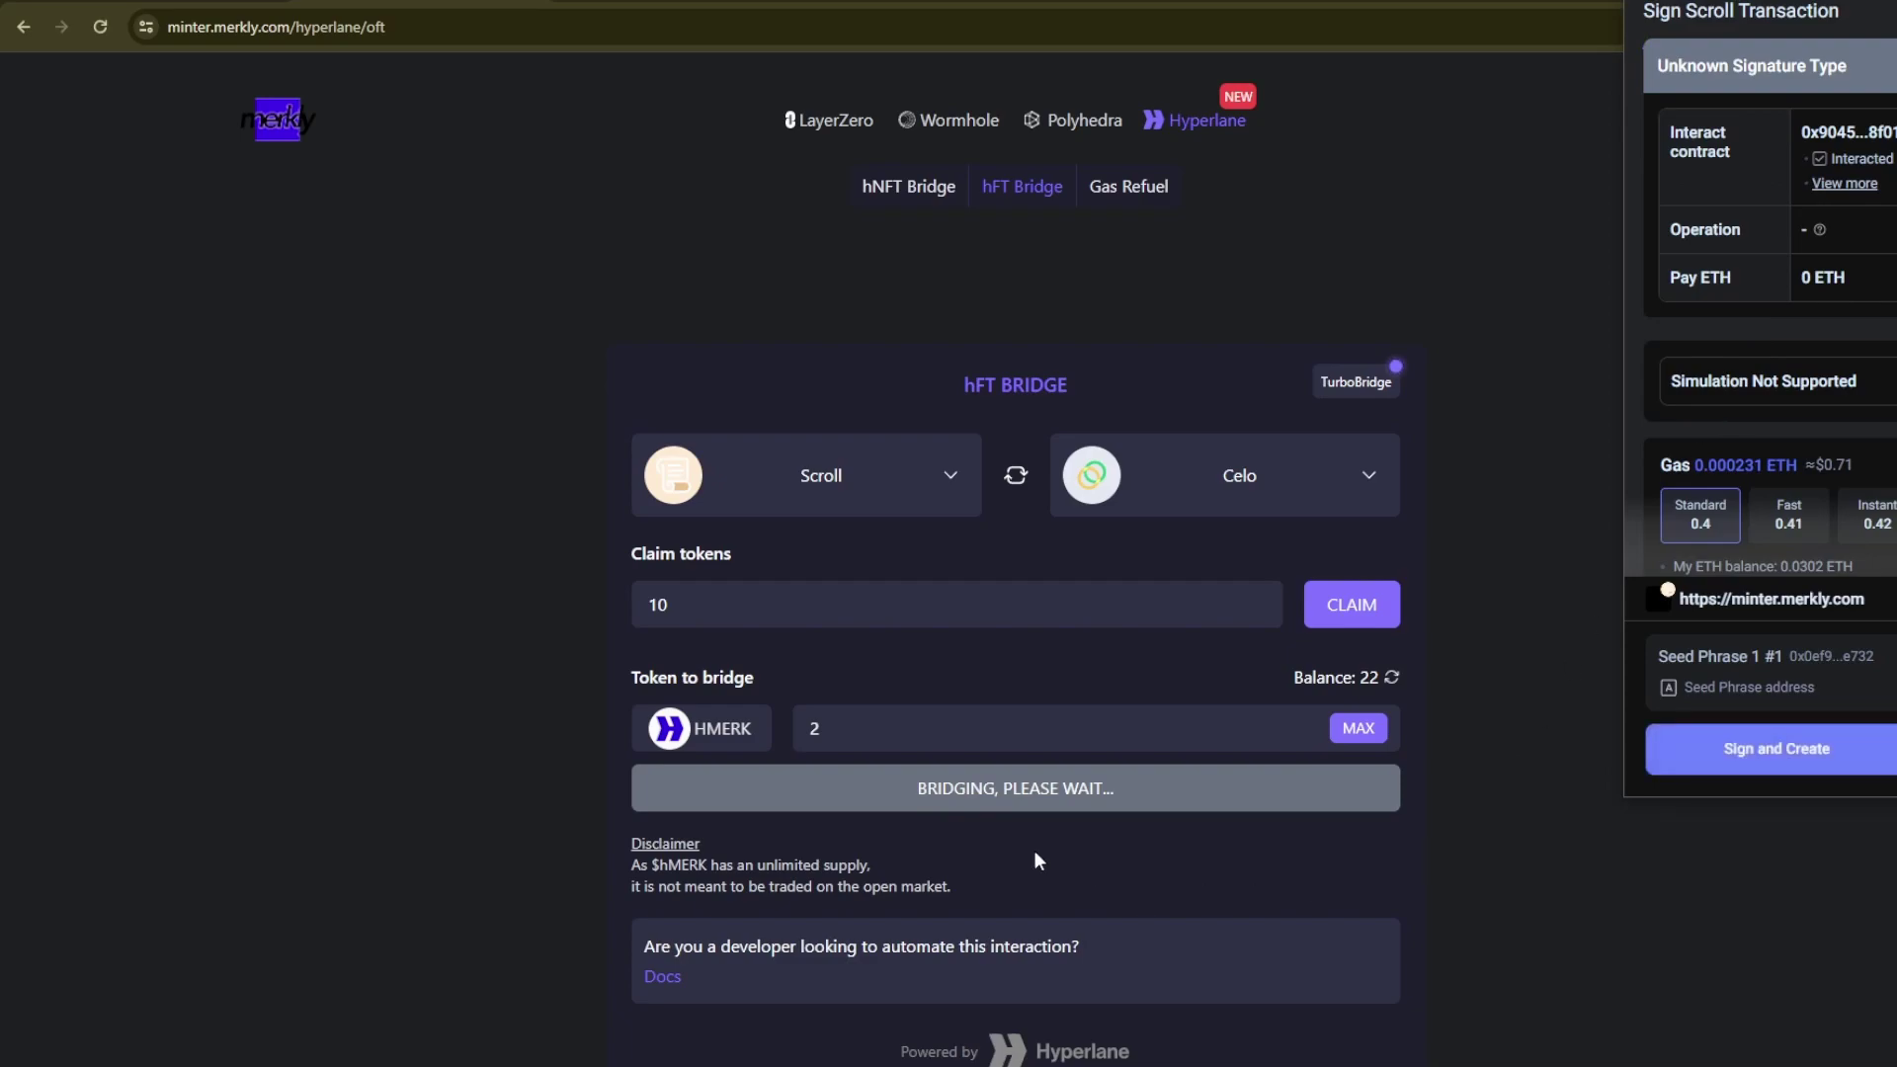
scroll(1683, 378, "down", 2)
scroll(1683, 378, "down", 1)
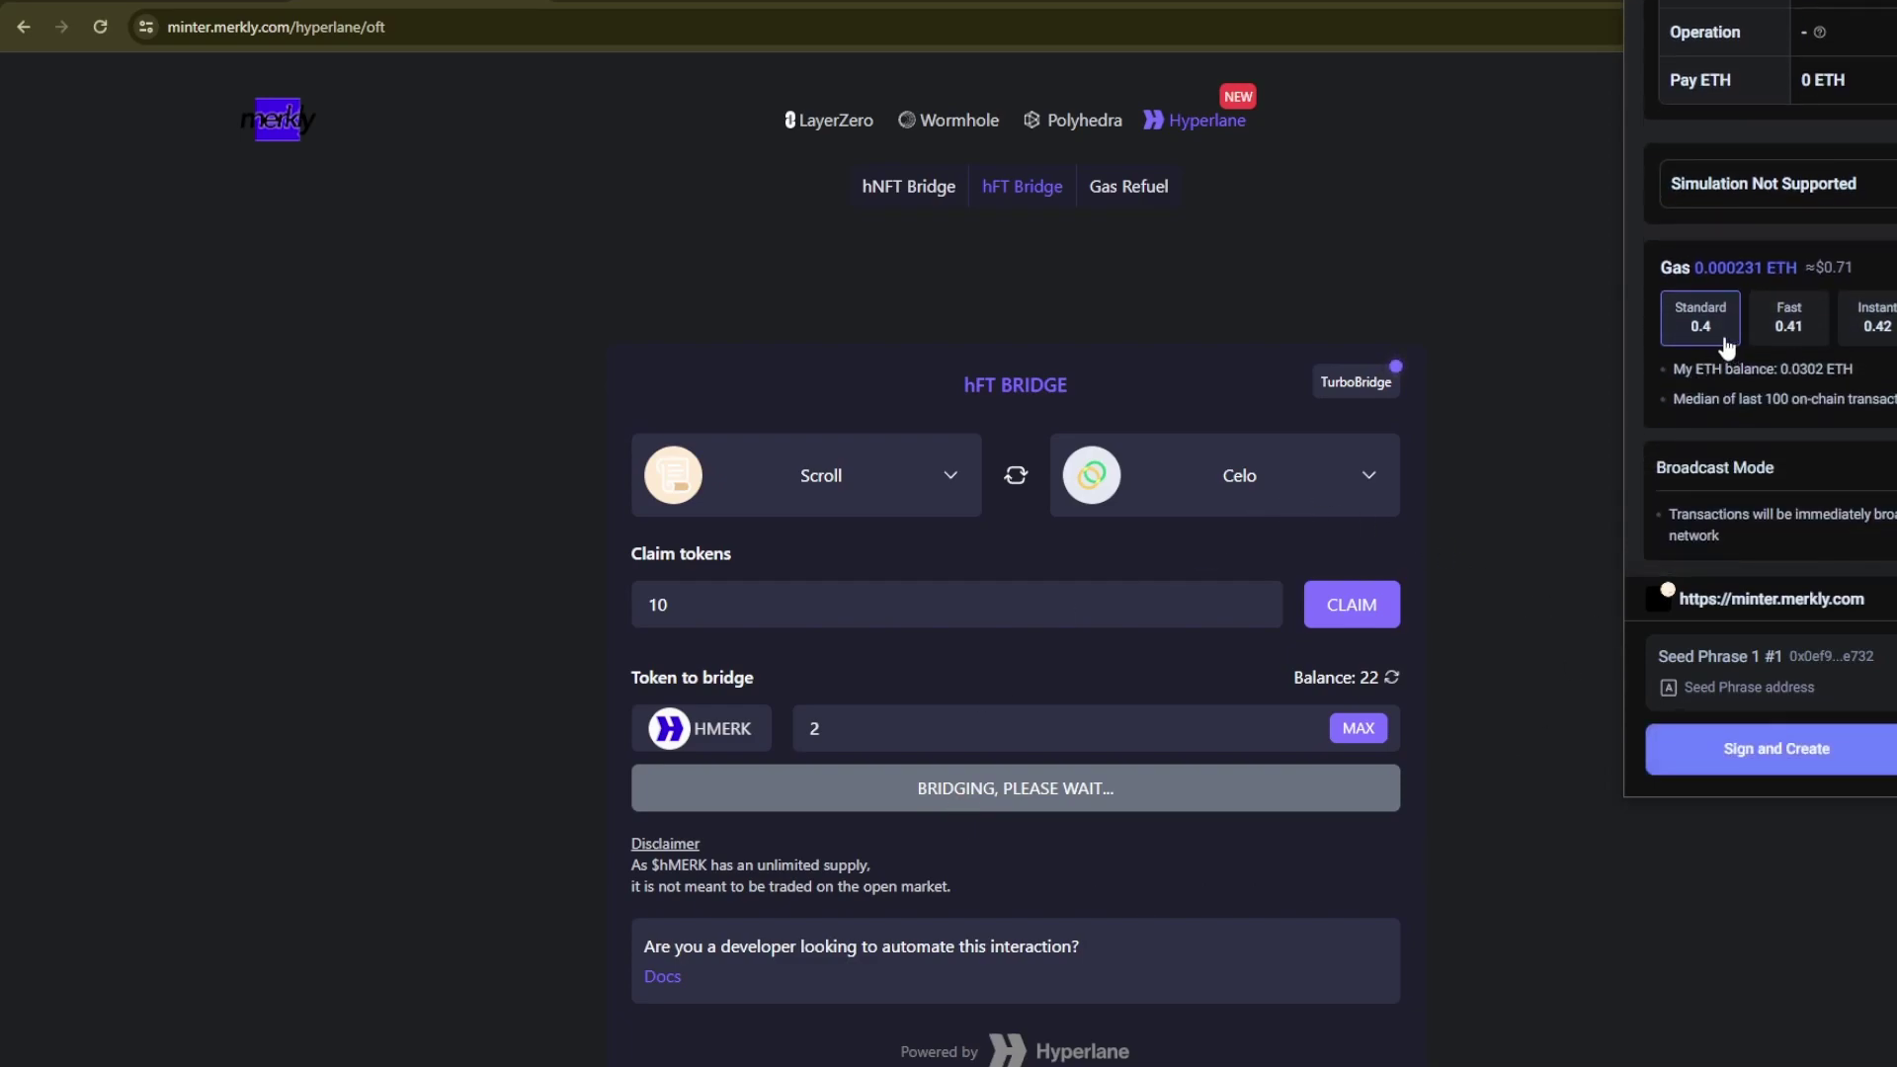
left_click(1727, 751)
left_click(1728, 751)
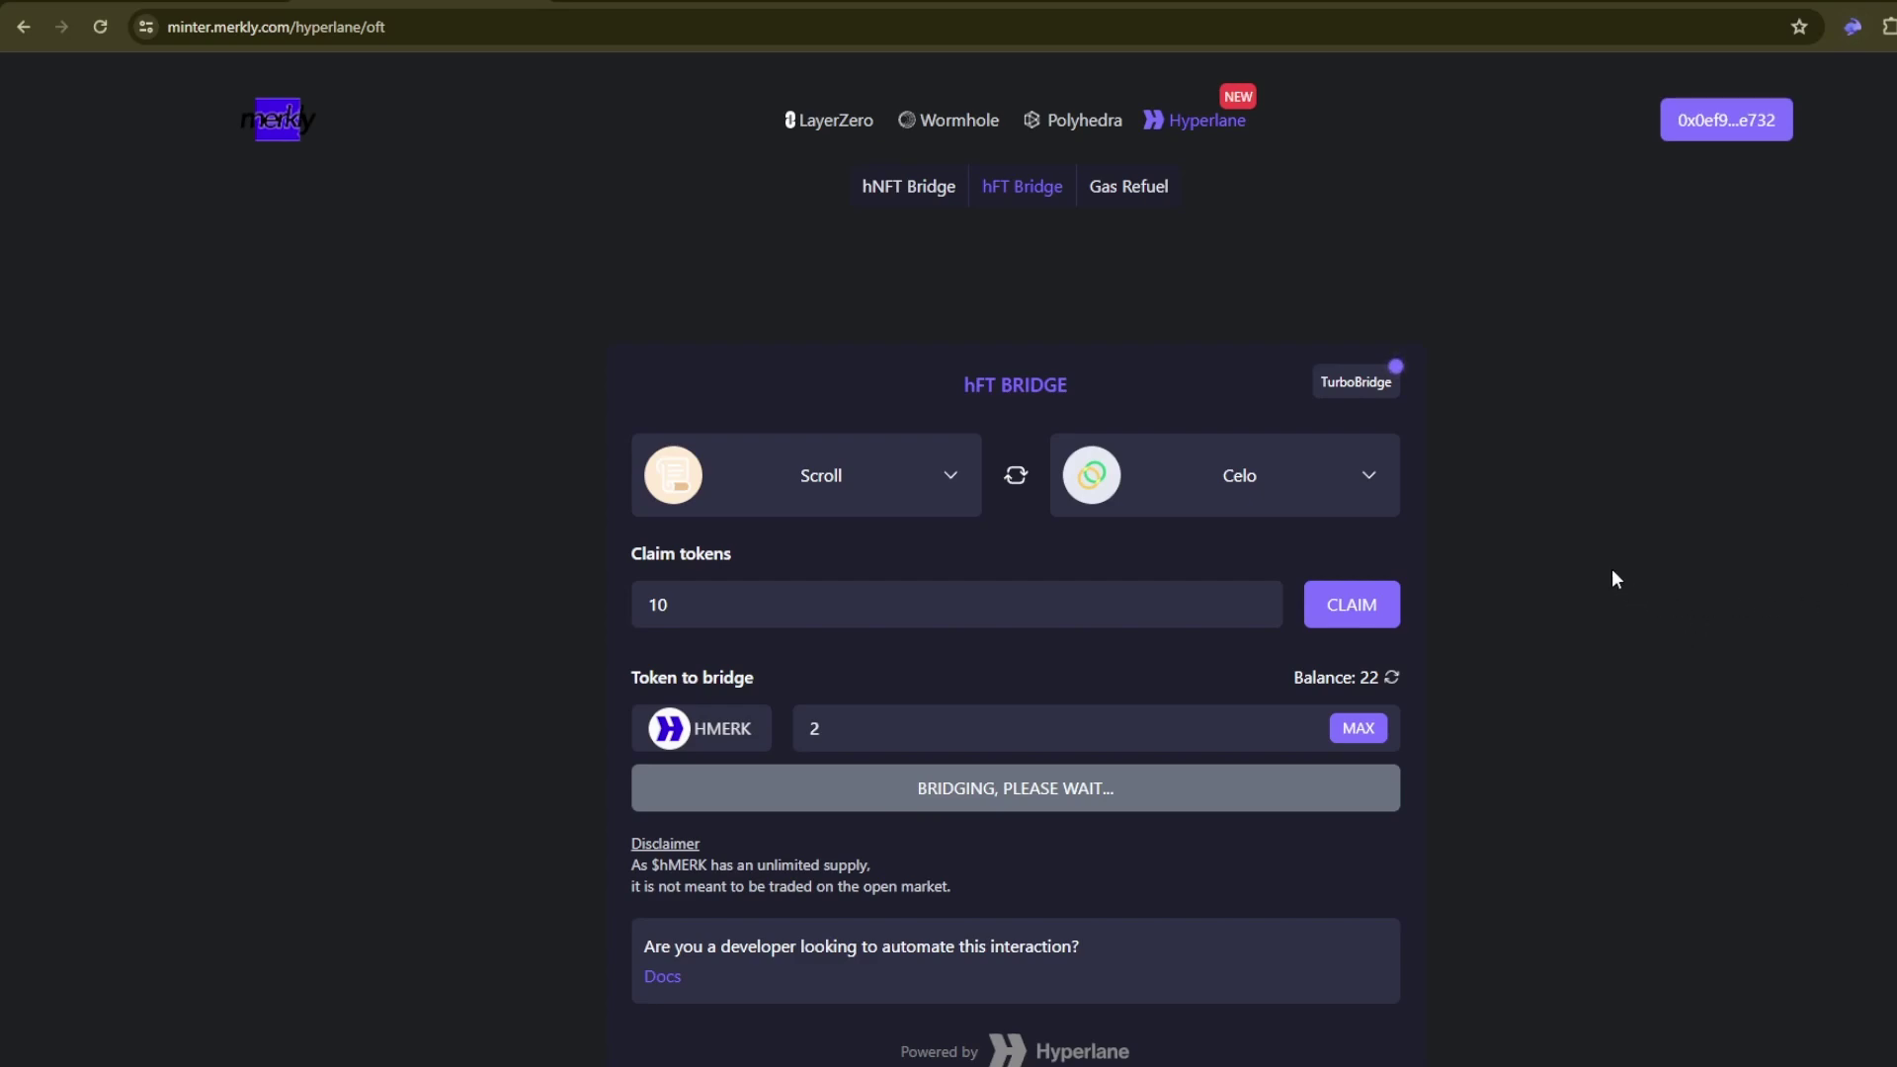
- Examine the available destination and source networks of the hFT Bridge, keeping Scroll and Celo selected
left_click(1336, 506)
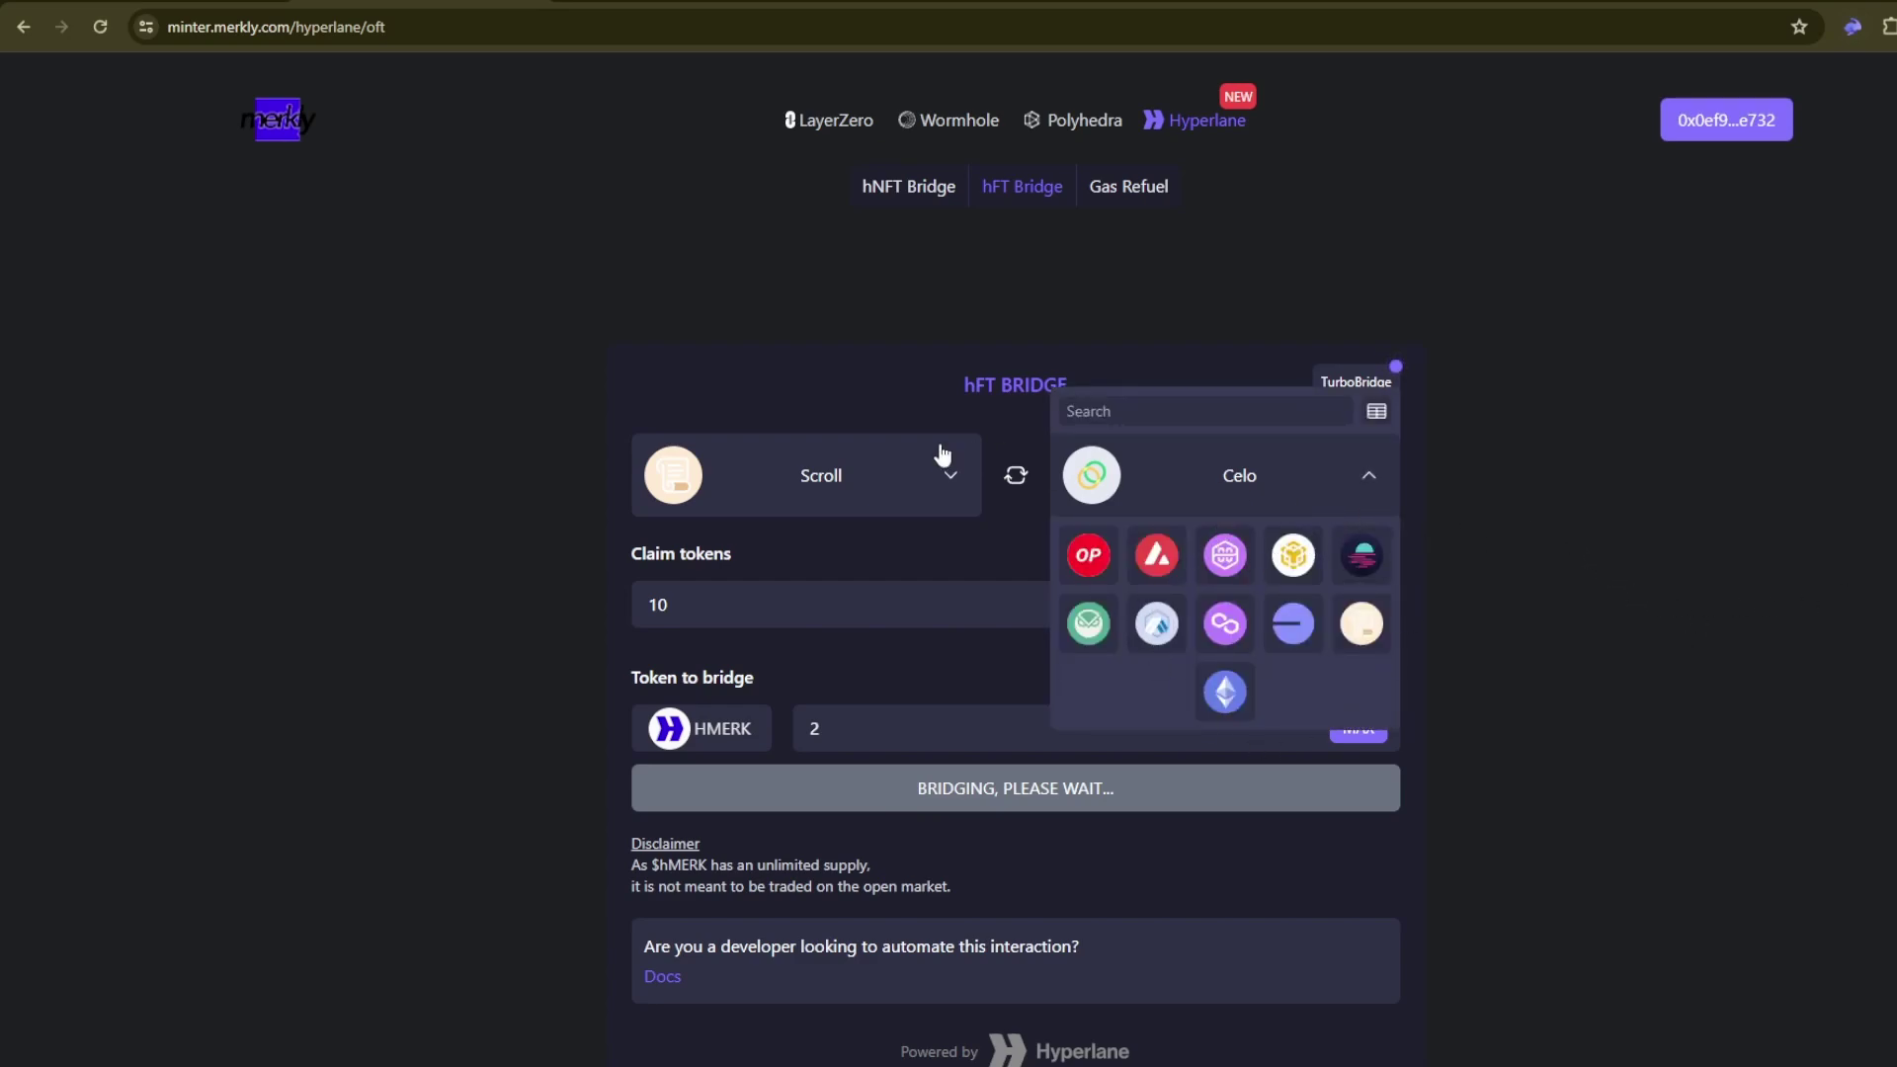
left_click(942, 478)
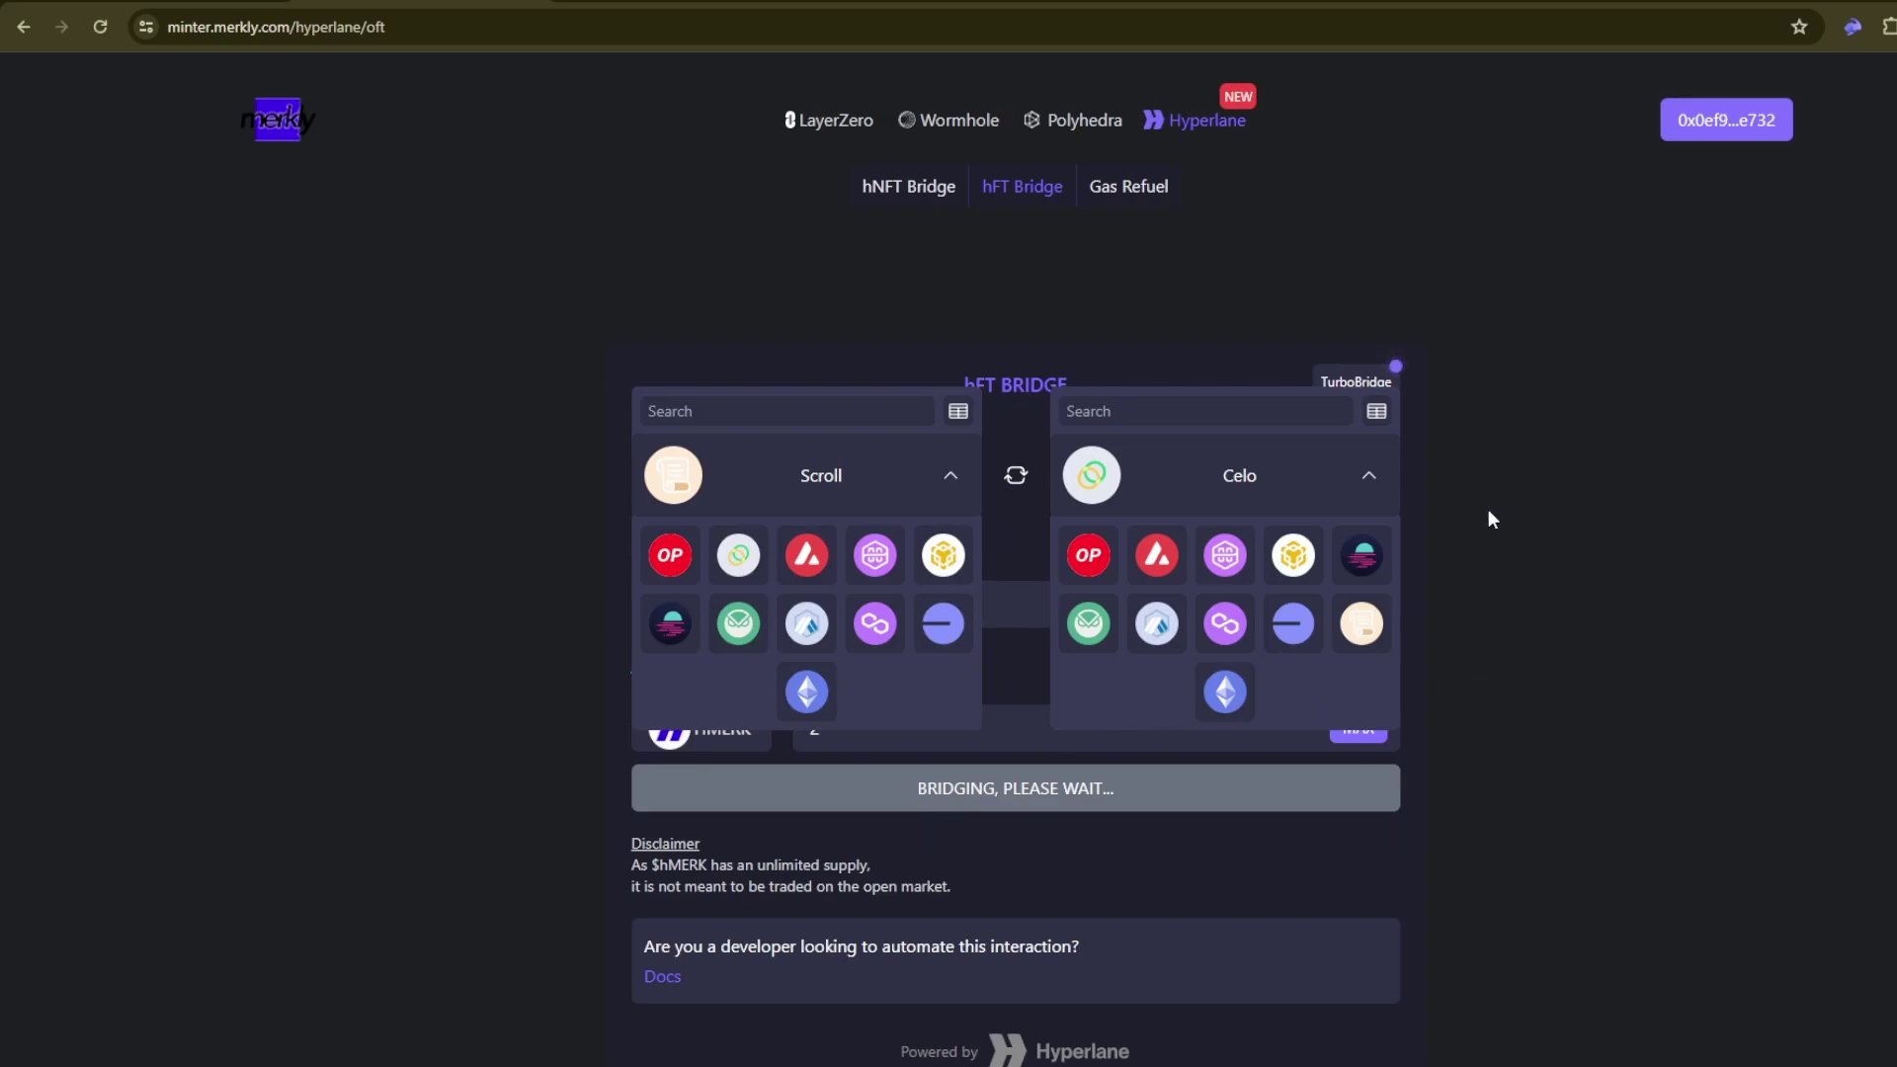
left_click(1372, 484)
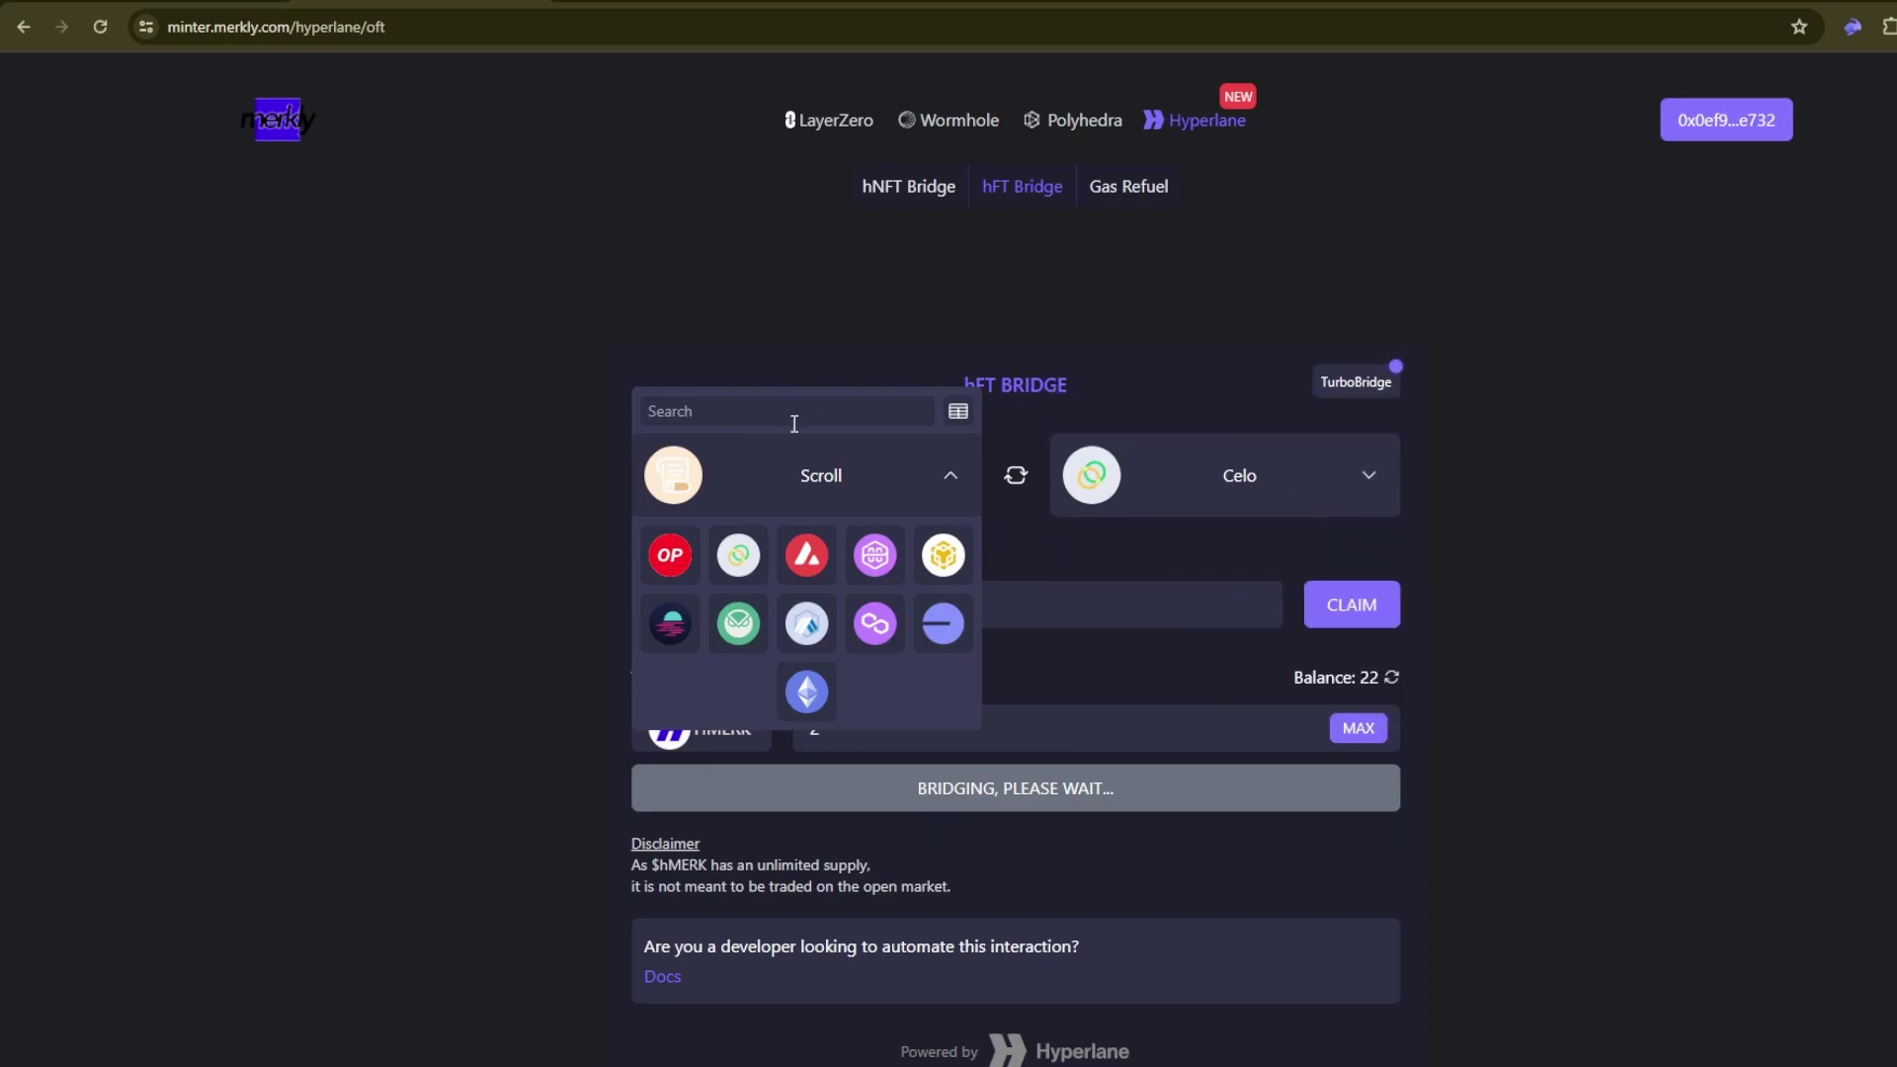
left_click(927, 482)
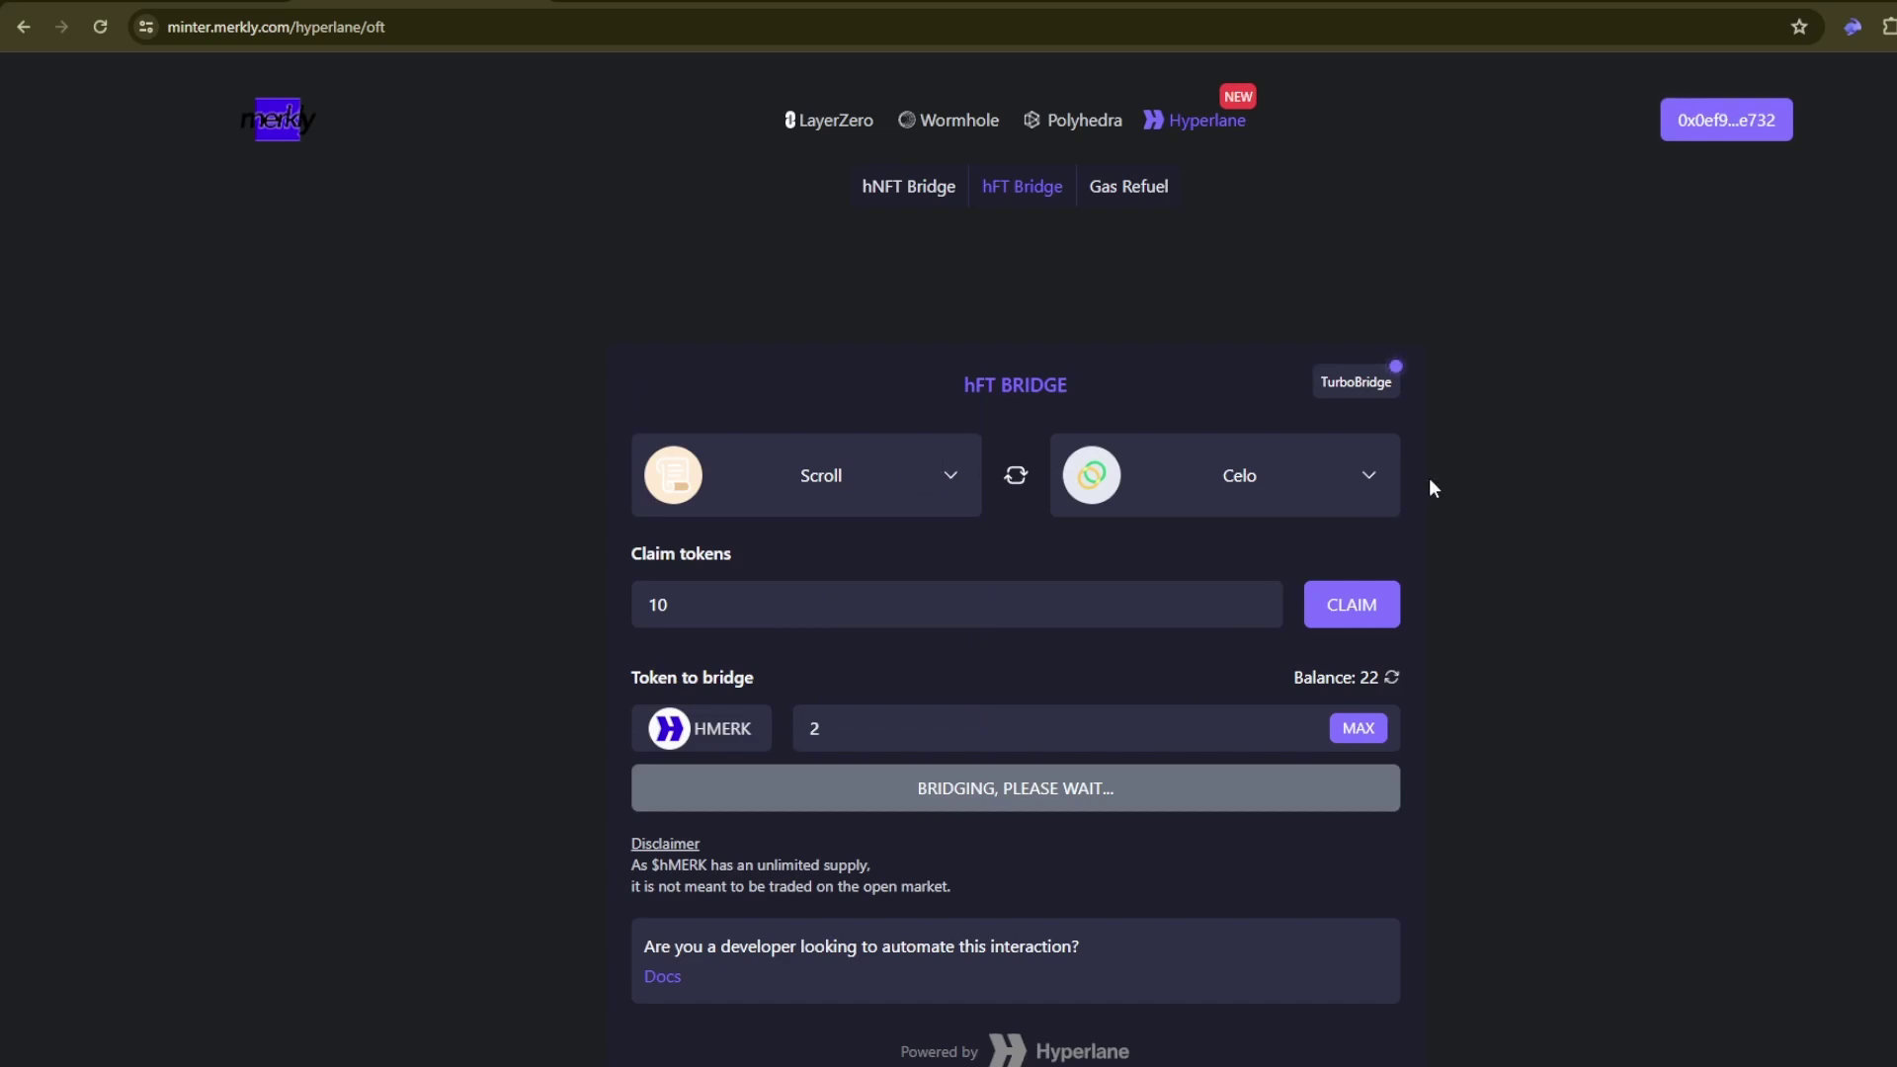